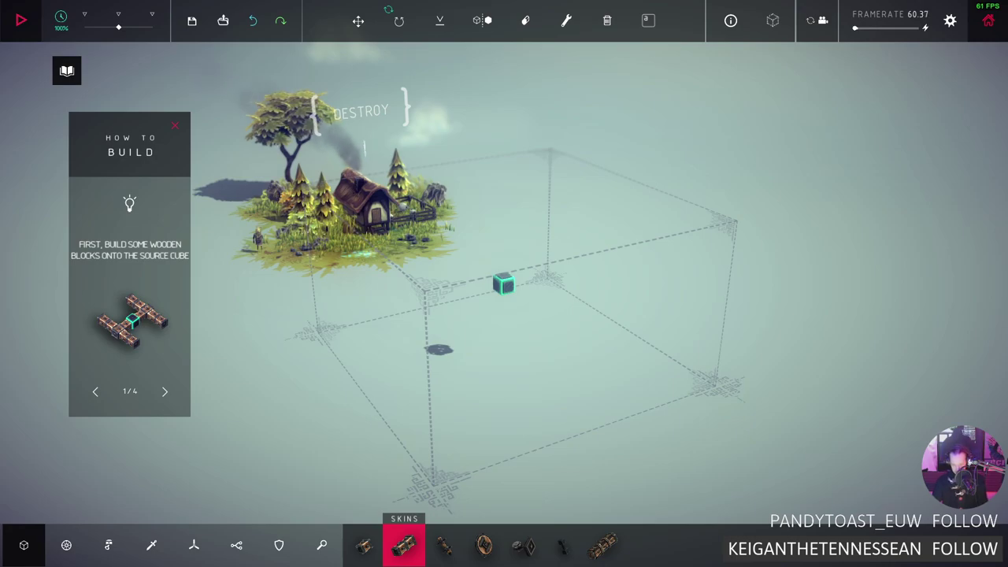
scroll(503, 284, "up", 5)
scroll(504, 284, "down", 5)
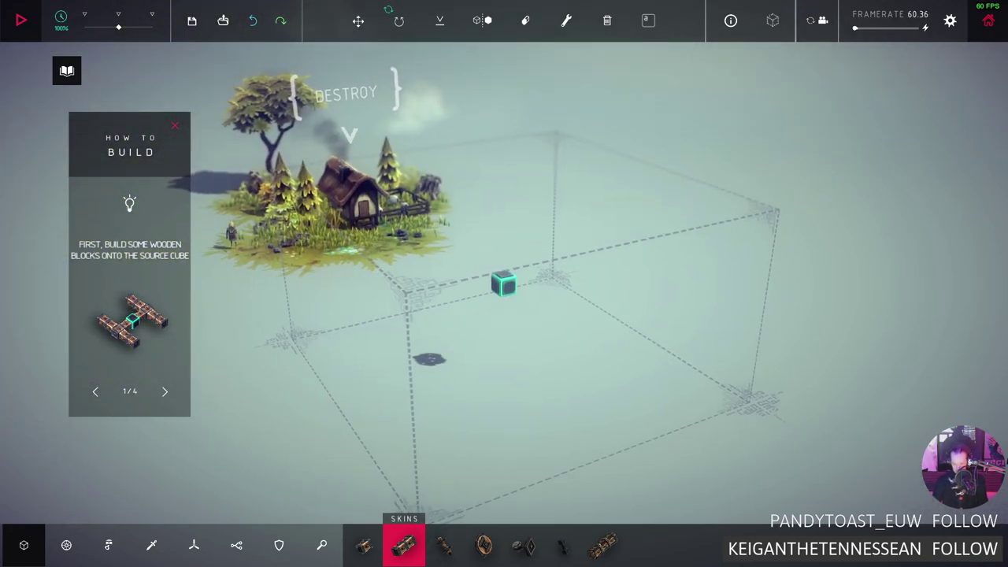
scroll(504, 283, "up", 4)
scroll(504, 284, "up", 4)
scroll(504, 284, "down", 4)
scroll(504, 283, "up", 4)
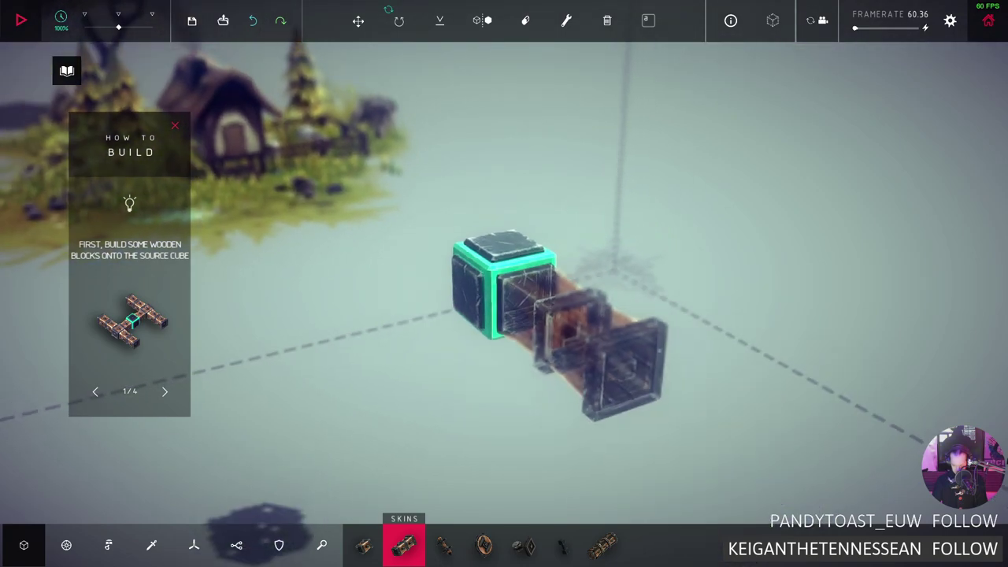
scroll(504, 283, "down", 4)
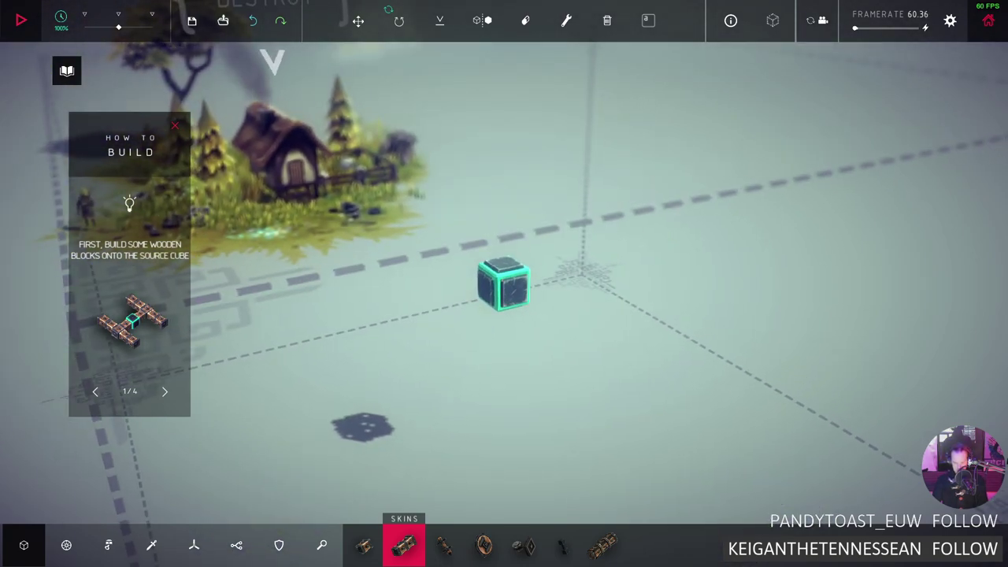
Attach wooden blocks to the left and right sides of the source cube
left_click_drag(504, 284, 503, 197)
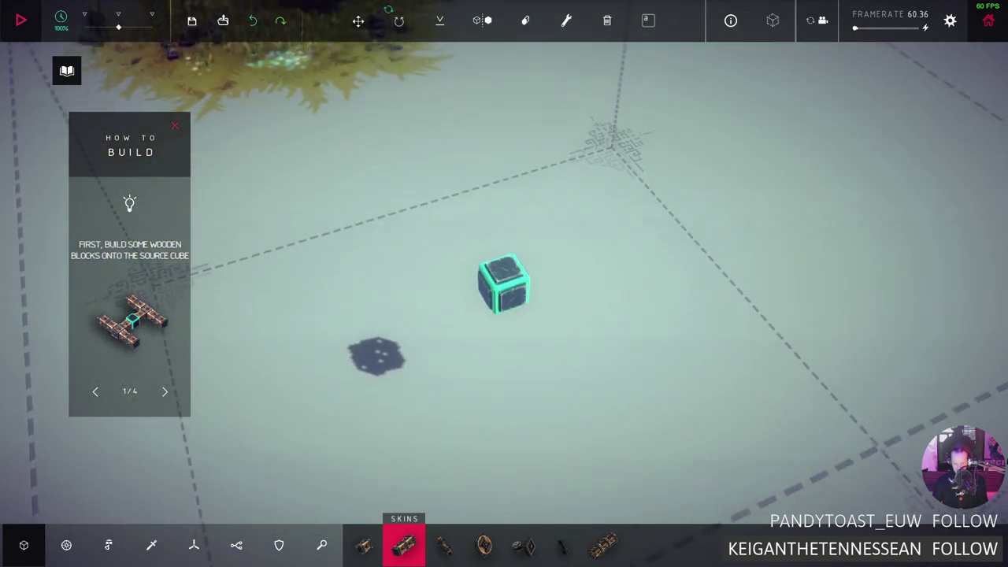
scroll(504, 283, "down", 3)
scroll(504, 284, "up", 3)
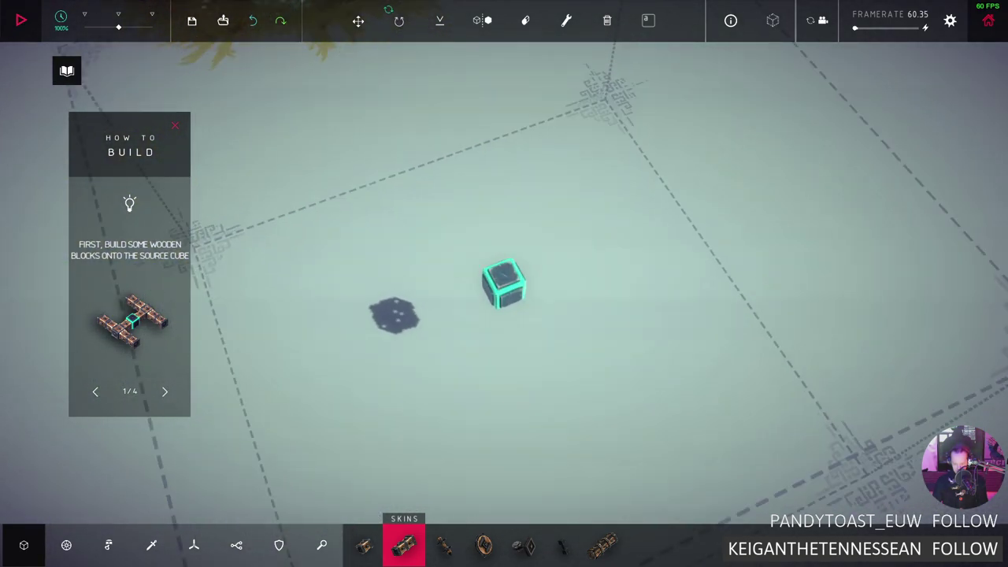
scroll(504, 284, "up", 2)
scroll(504, 284, "down", 2)
scroll(504, 284, "down", 4)
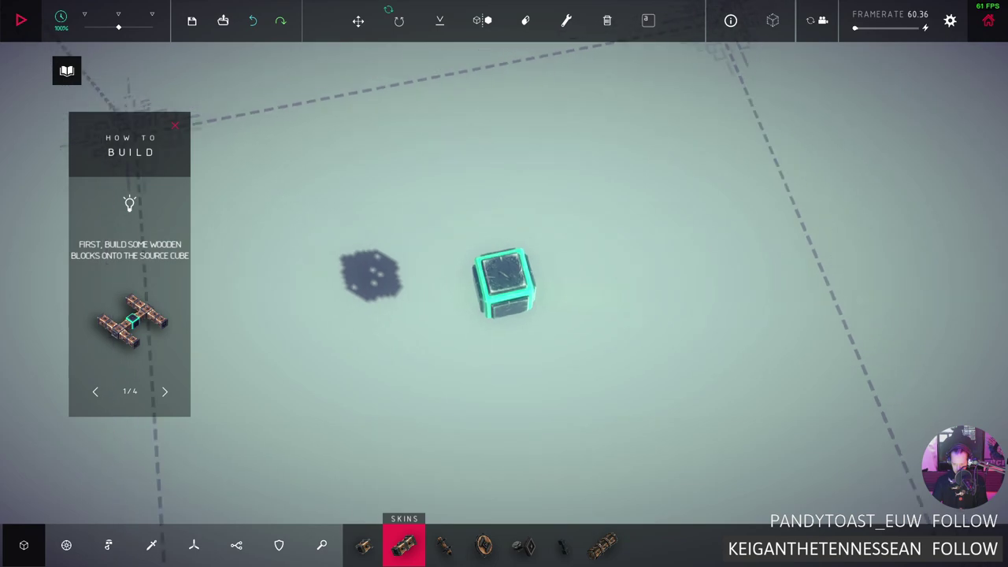
left_click_drag(504, 283, 456, 362)
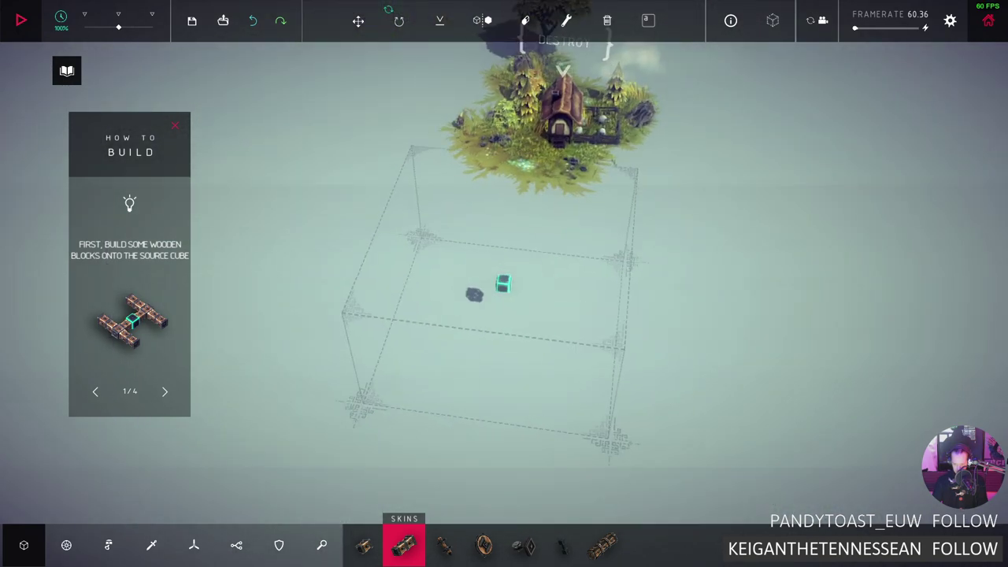
left_click_drag(504, 283, 504, 299)
scroll(504, 283, "up", 3)
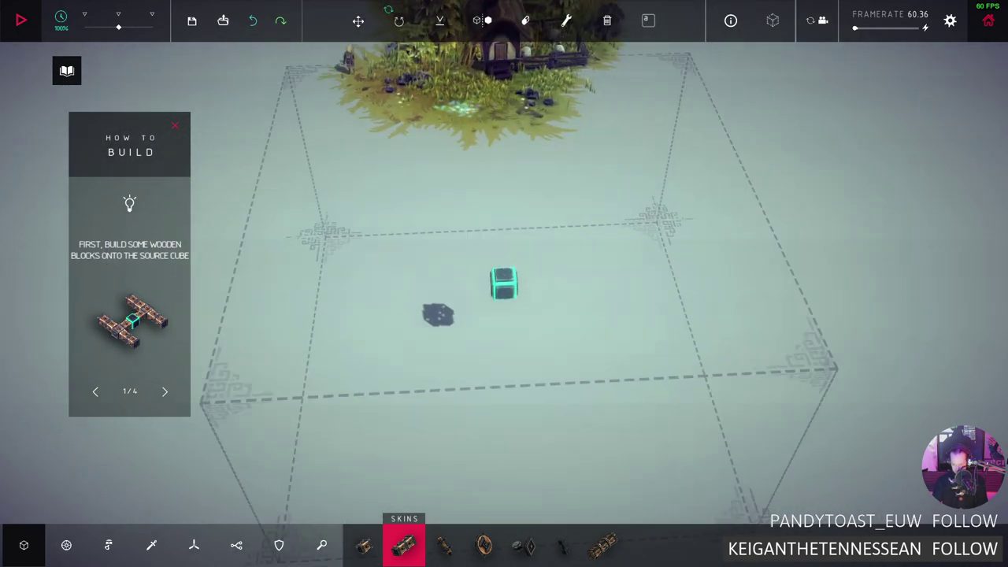
scroll(504, 283, "up", 3)
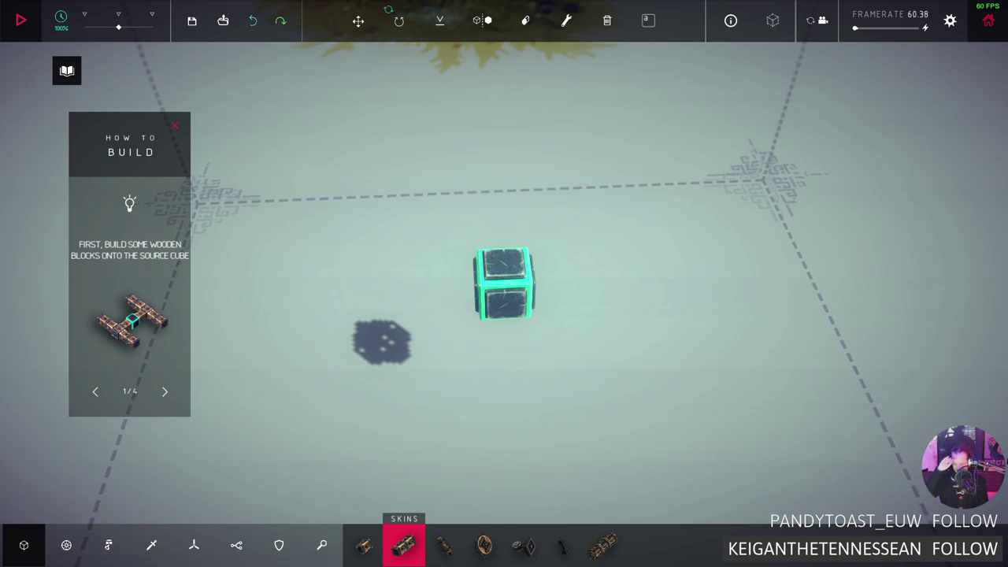
left_click_drag(504, 283, 473, 236)
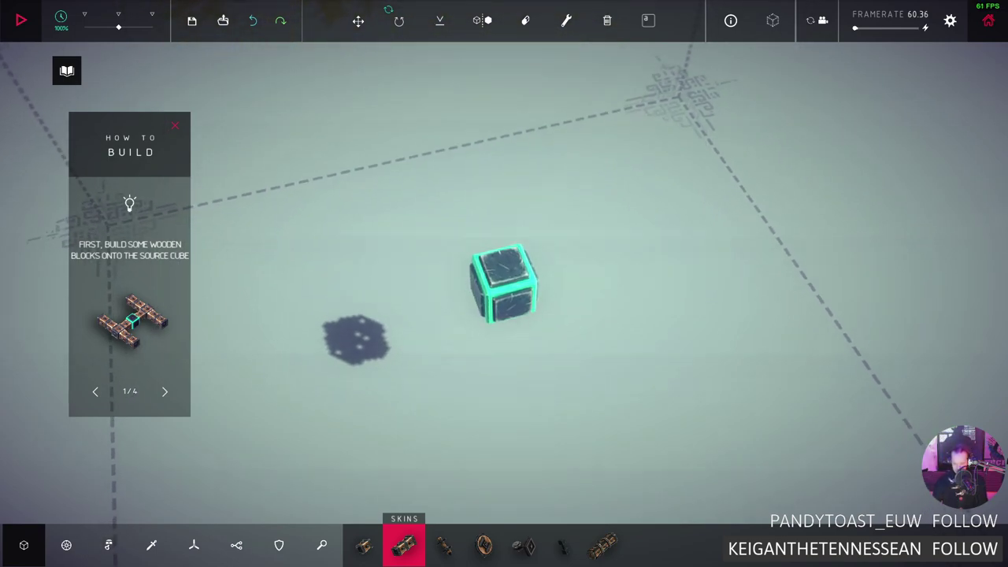
left_click_drag(503, 283, 504, 236)
scroll(504, 284, "down", 5)
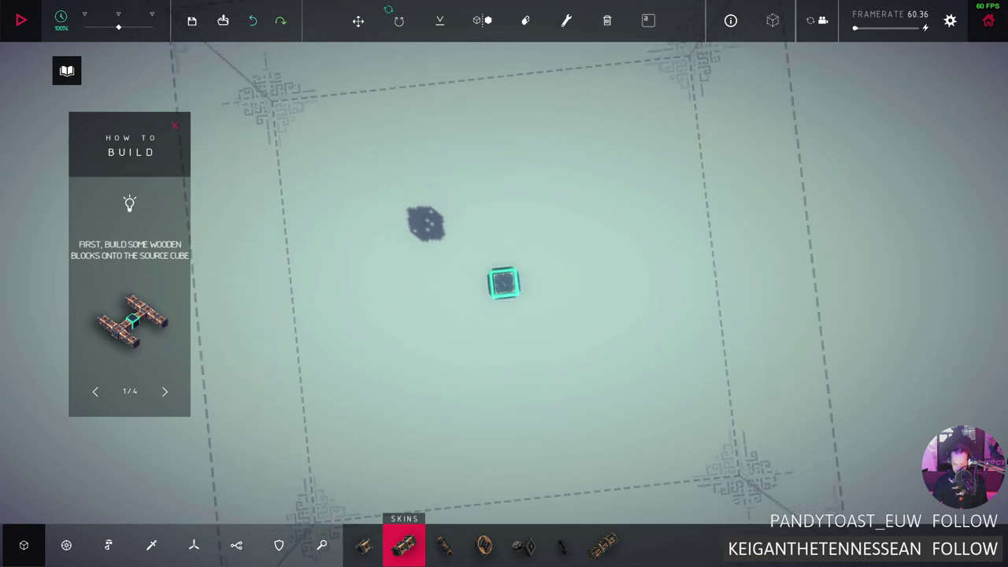
scroll(504, 284, "up", 3)
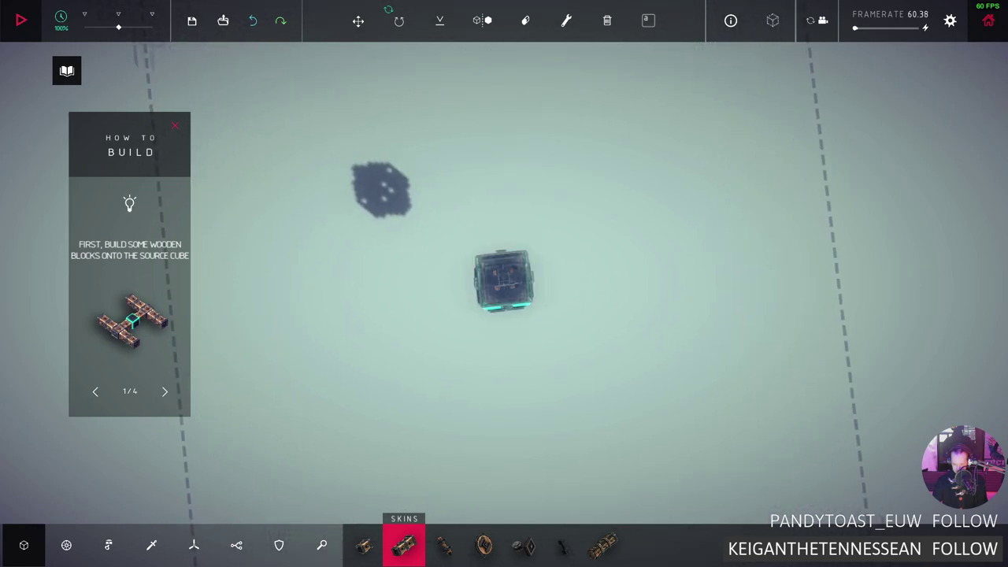
left_click_drag(503, 284, 504, 330)
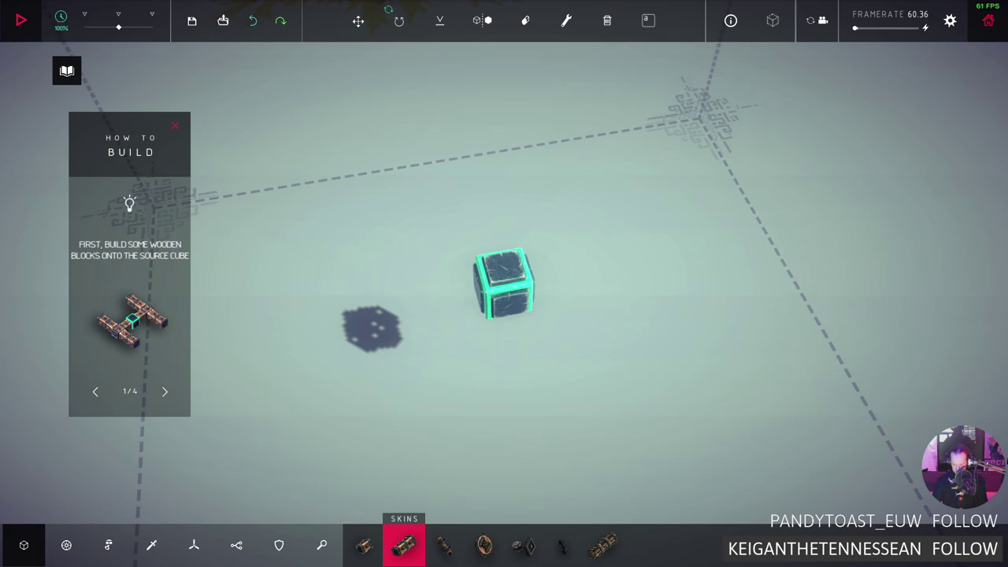
left_click(482, 288)
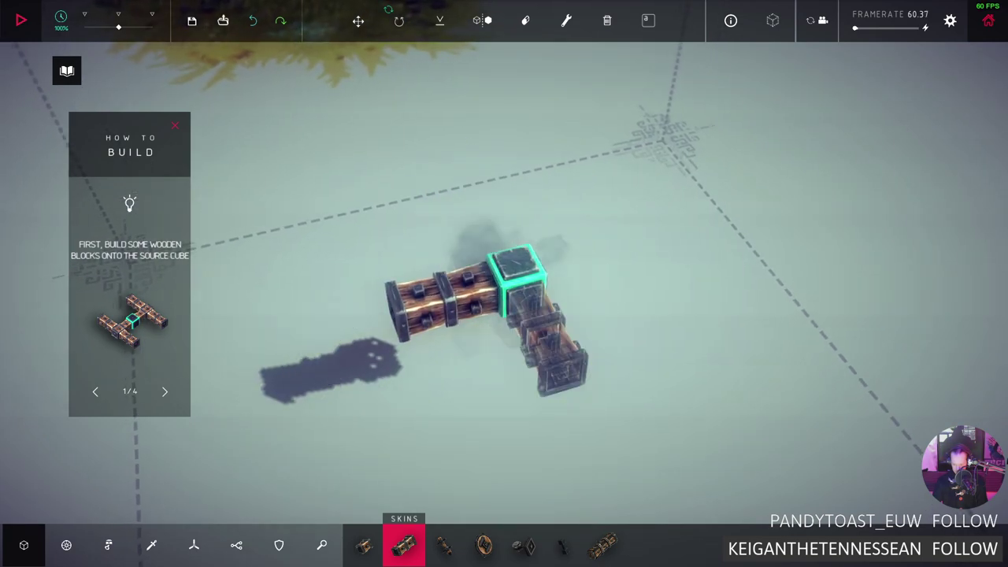
left_click_drag(504, 284, 551, 283)
left_click(591, 307)
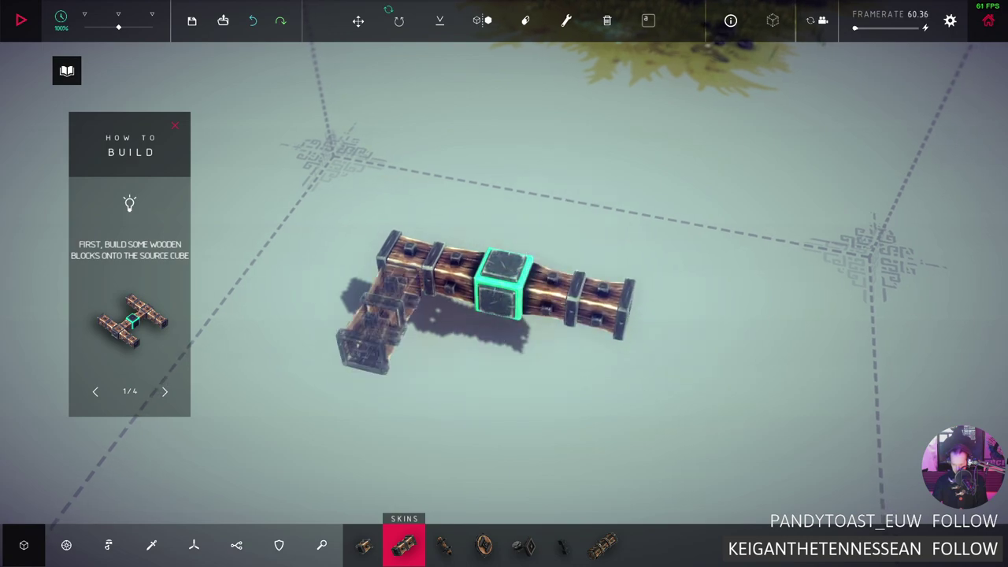
Extend both beam ends up and down into an H frame, then advance the guide to wheels
left_click(366, 338)
left_click(599, 378)
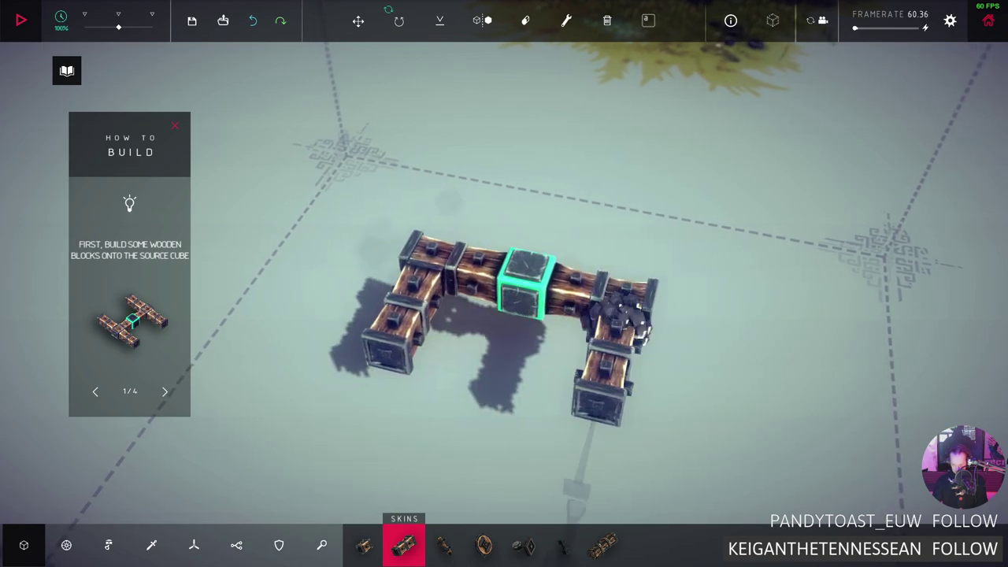
mouse_move(642, 330)
left_mouse_down()
mouse_move(551, 331)
mouse_move(417, 354)
left_mouse_up()
left_click(417, 354)
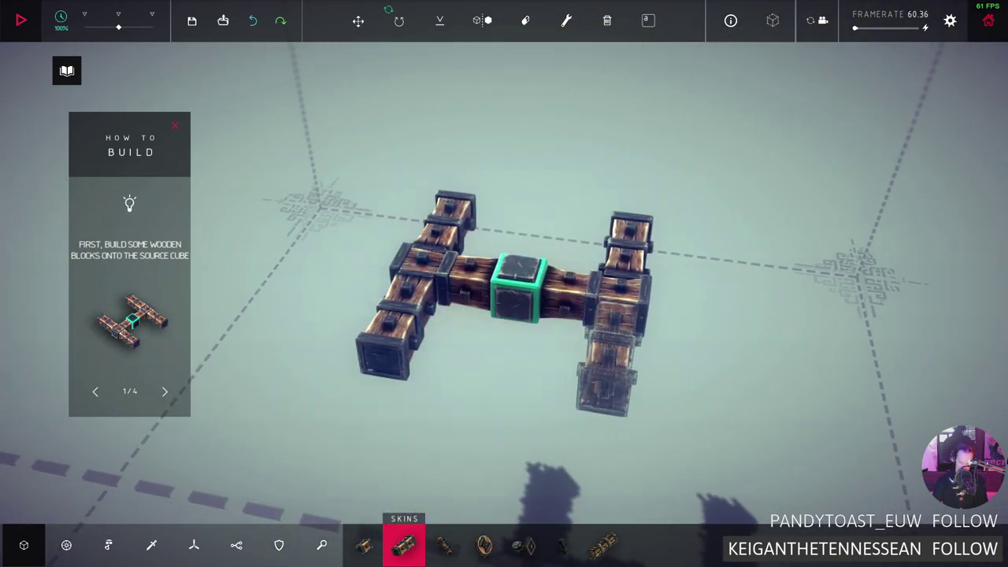
left_click(606, 378)
left_click_drag(606, 378, 586, 370)
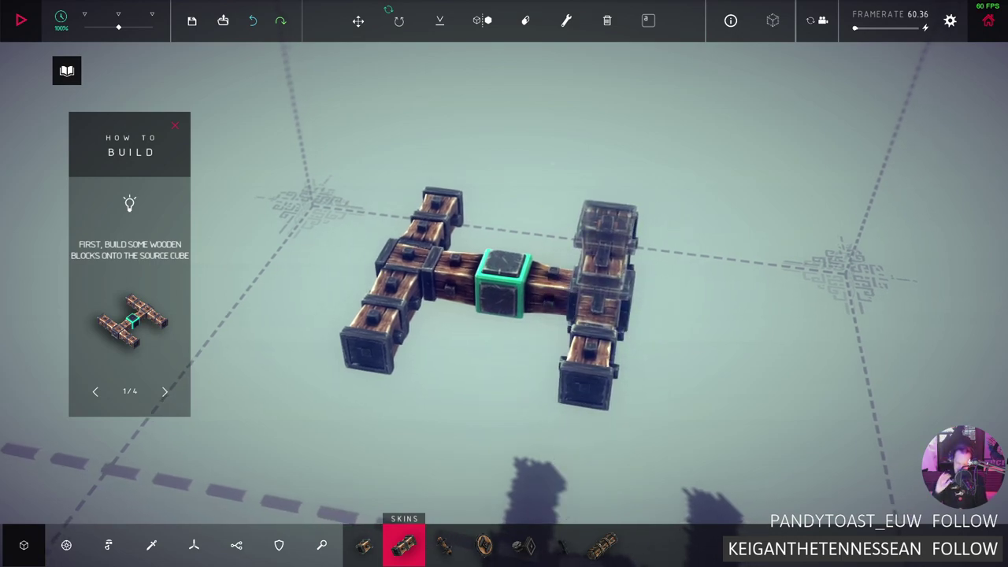
left_click(608, 224)
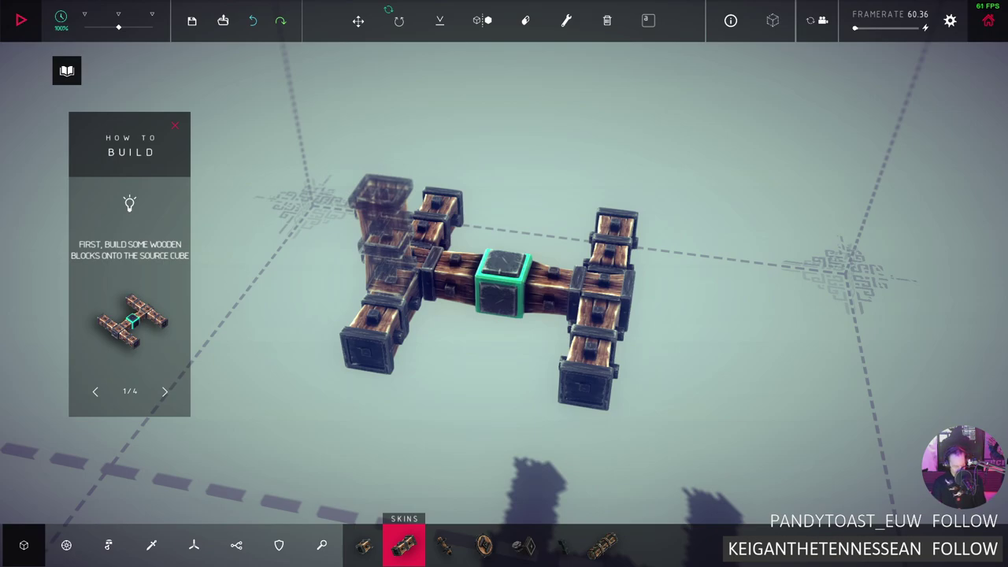
left_click_drag(504, 283, 504, 212)
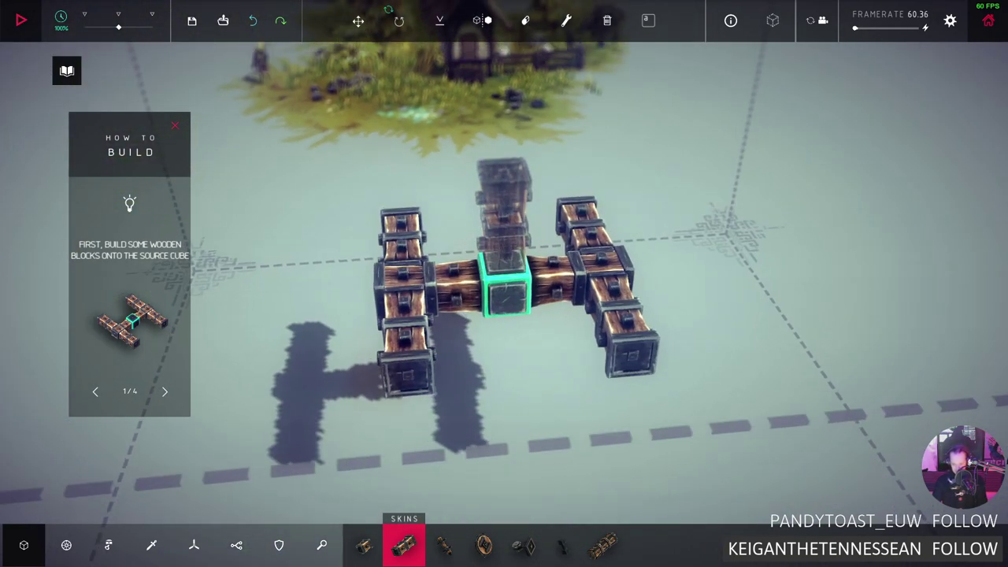
left_click(165, 391)
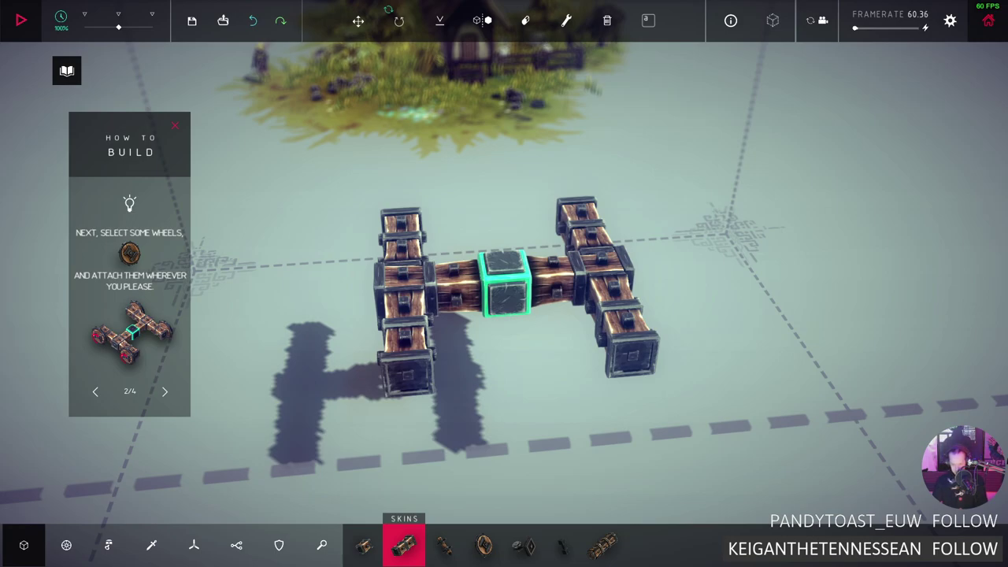
Select the Motor Wheel and attach wheels at the frame's left, right and front-left ends
left_click_drag(504, 284, 504, 204)
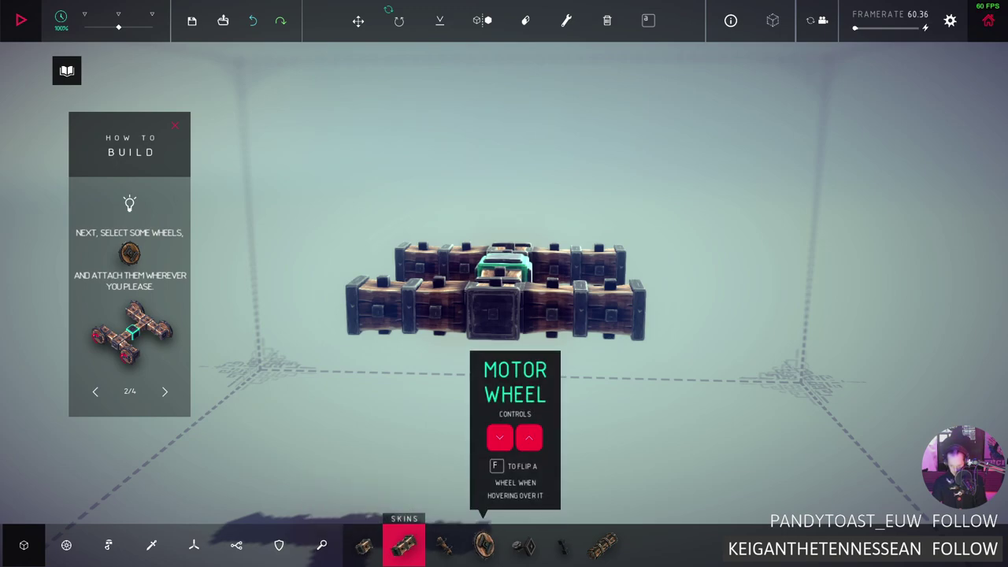
left_click(483, 544)
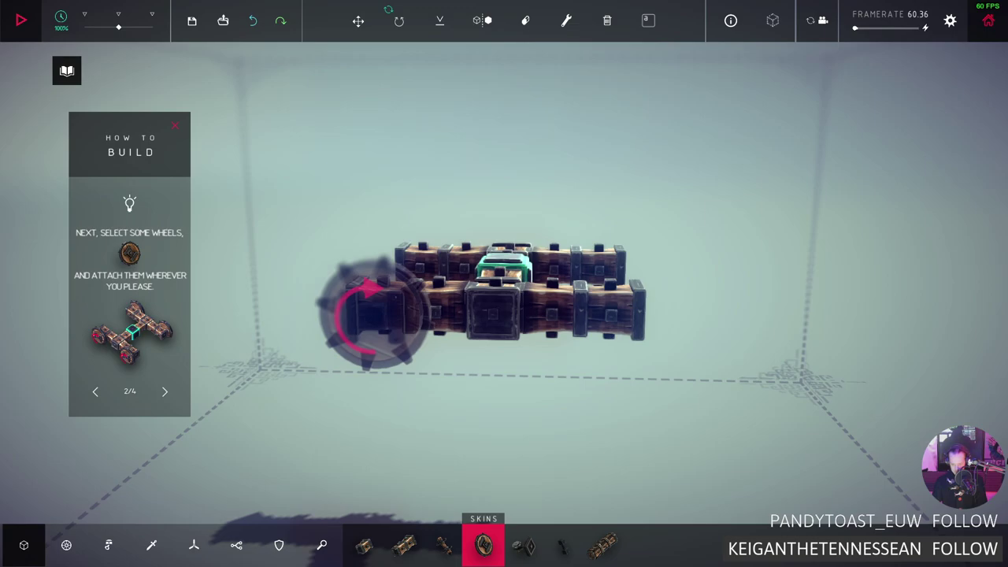
left_click_drag(370, 315, 429, 300)
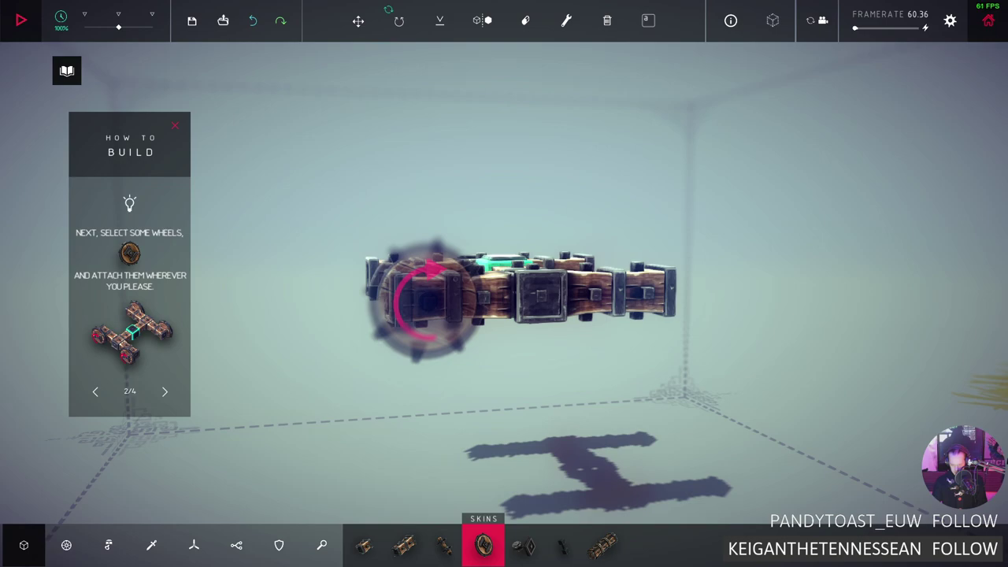
left_click(425, 303)
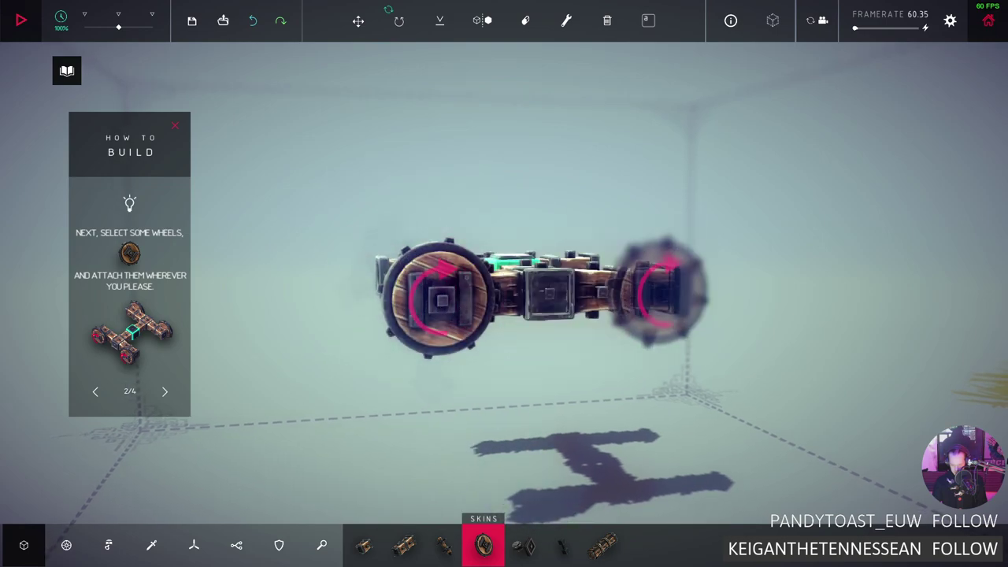
left_click(661, 291)
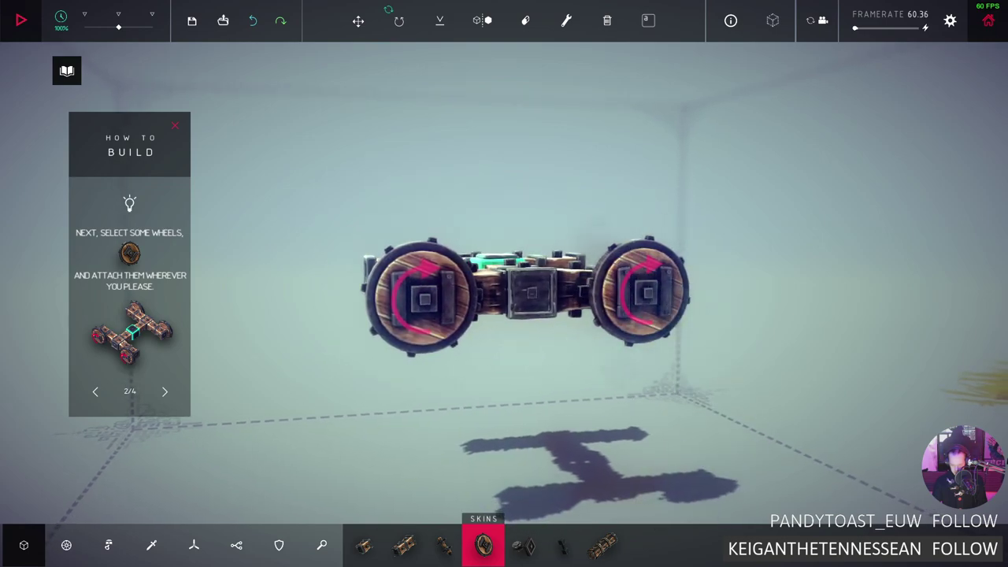
left_click_drag(504, 300, 599, 299)
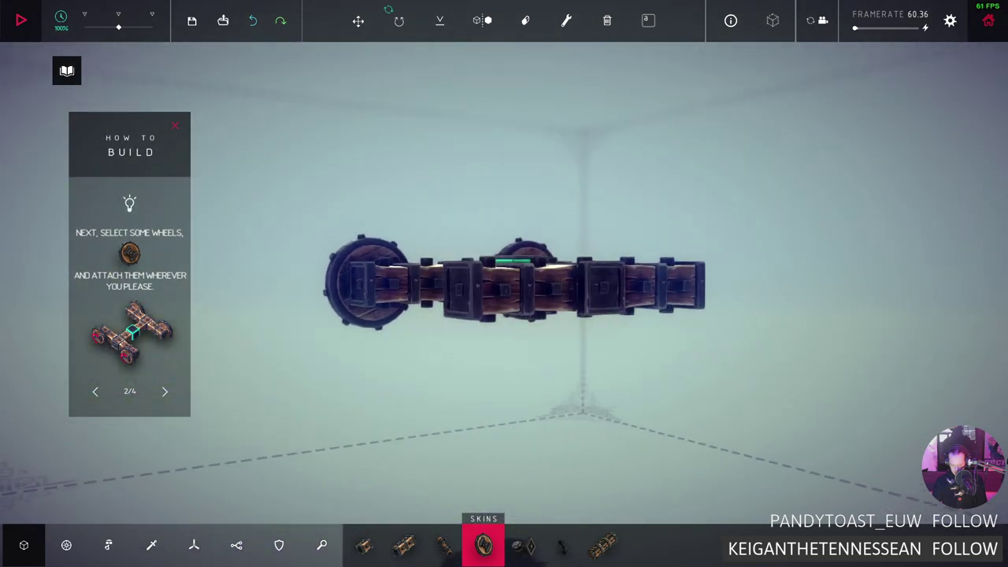
left_click_drag(504, 299, 551, 236)
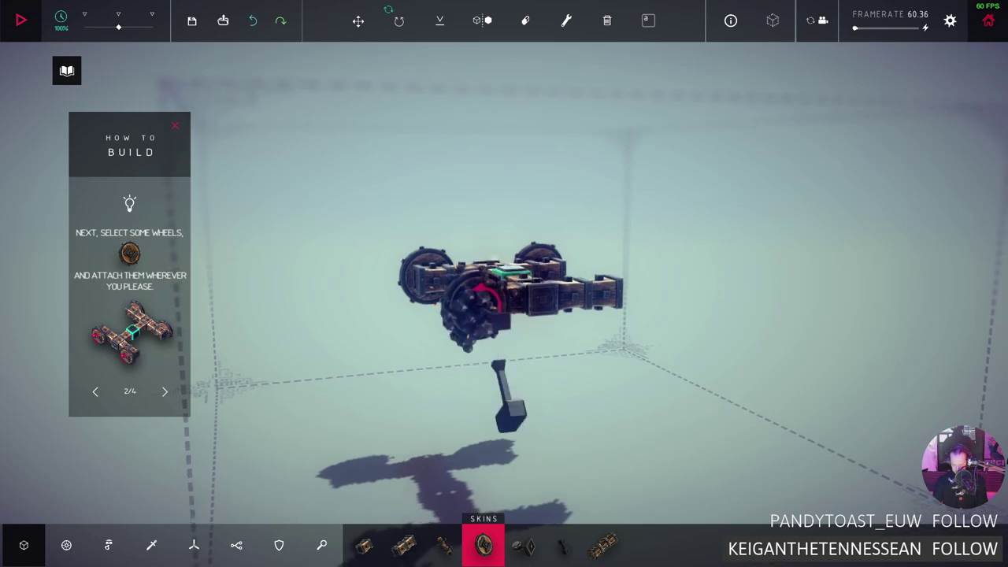
left_click(477, 303)
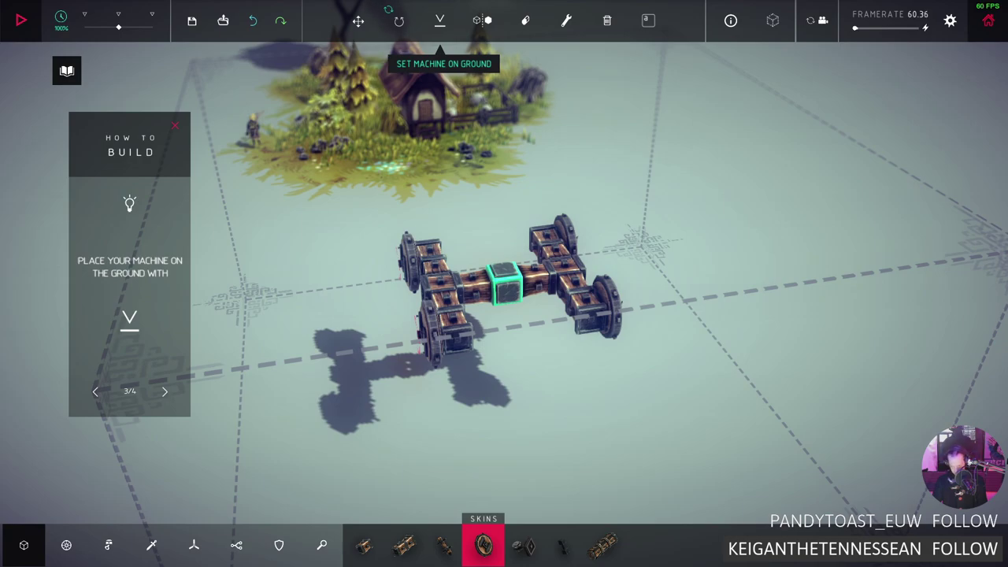
Set the wheeled frame on the ground, start the simulation and drive it forward
left_click(440, 21)
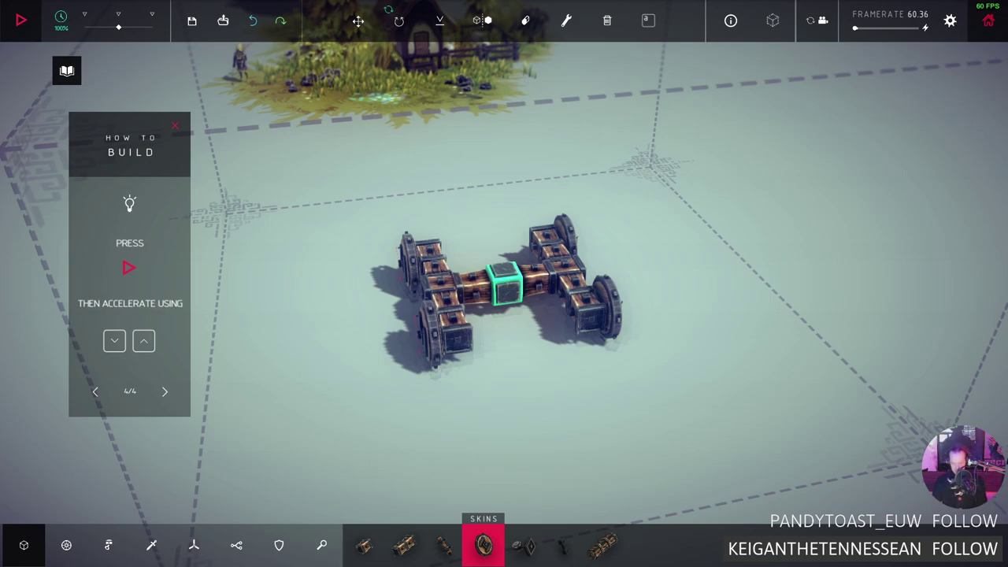
key("space")
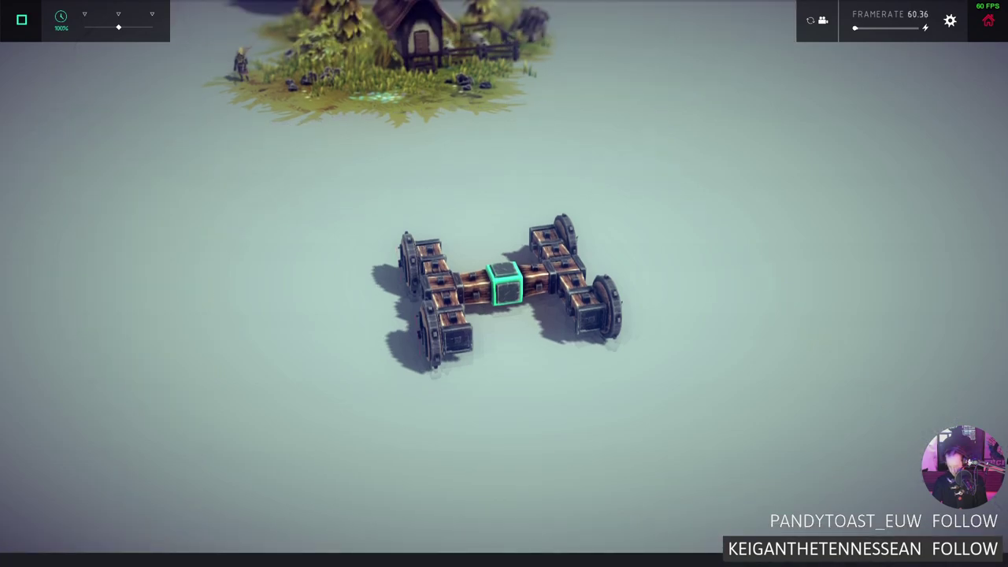
key("Up")
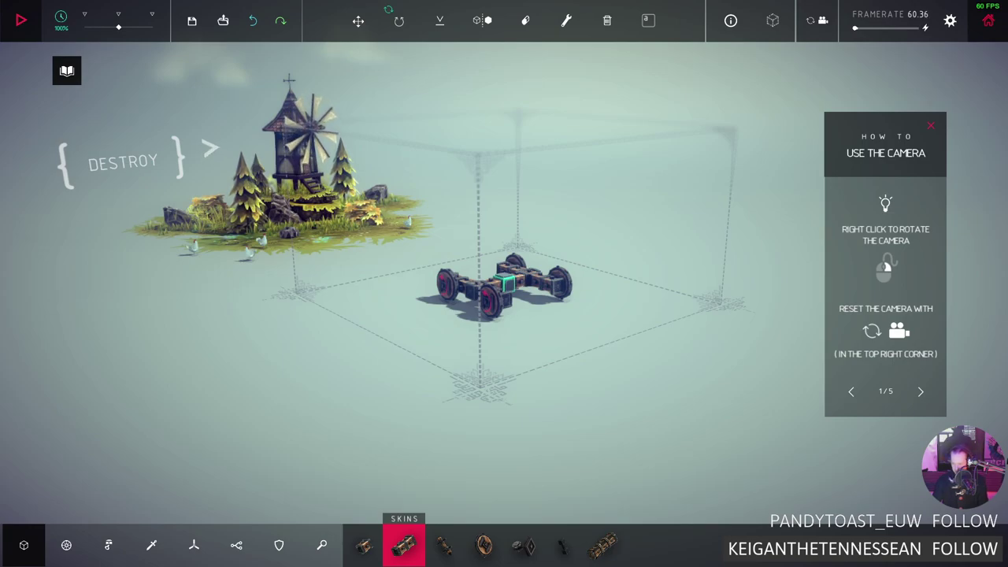
Orbit, reset and pan the camera to frame the cart against the windmill island
mouse_move(473, 315)
left_mouse_down()
mouse_move(599, 315)
mouse_move(441, 299)
left_mouse_up()
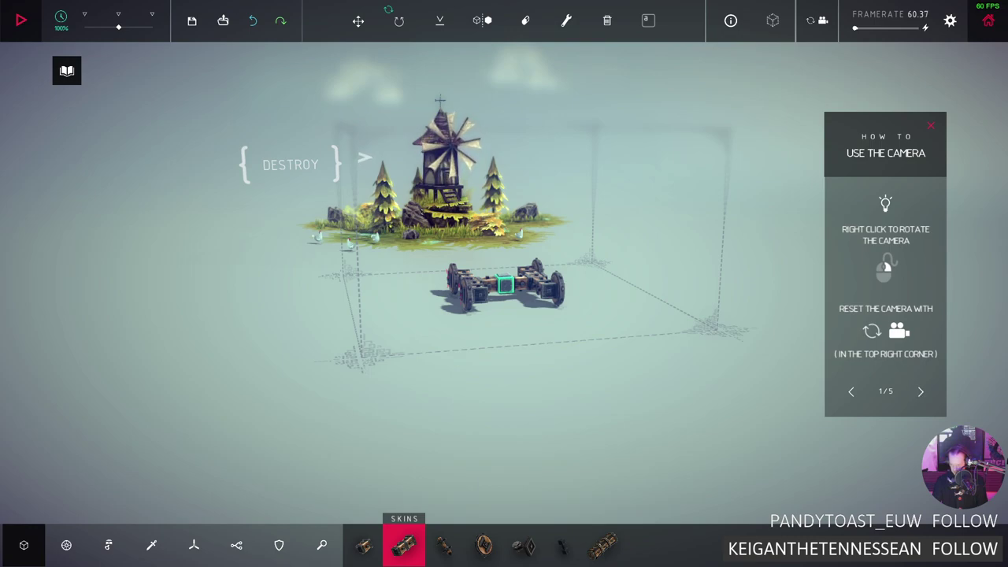
left_click(816, 20)
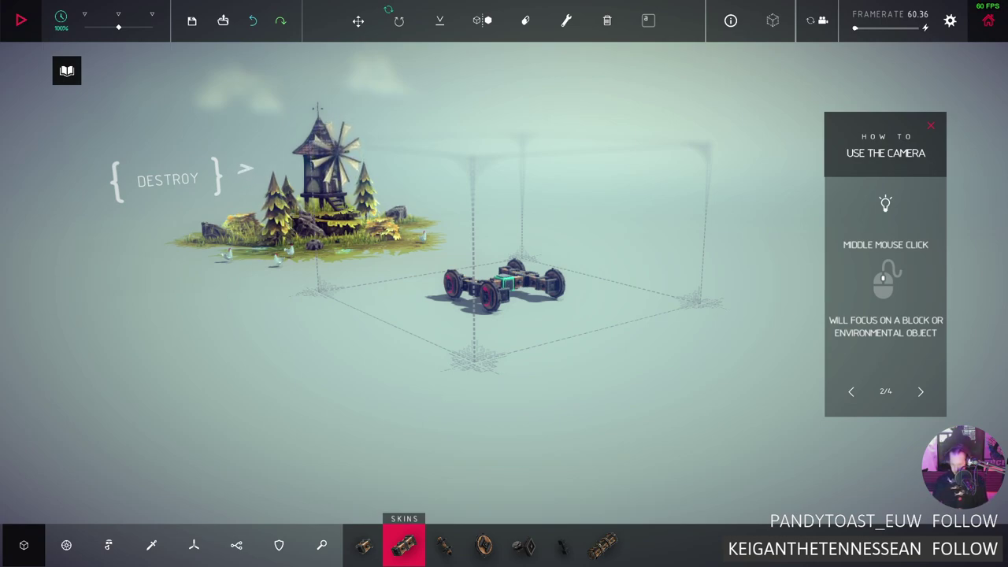
key("d")
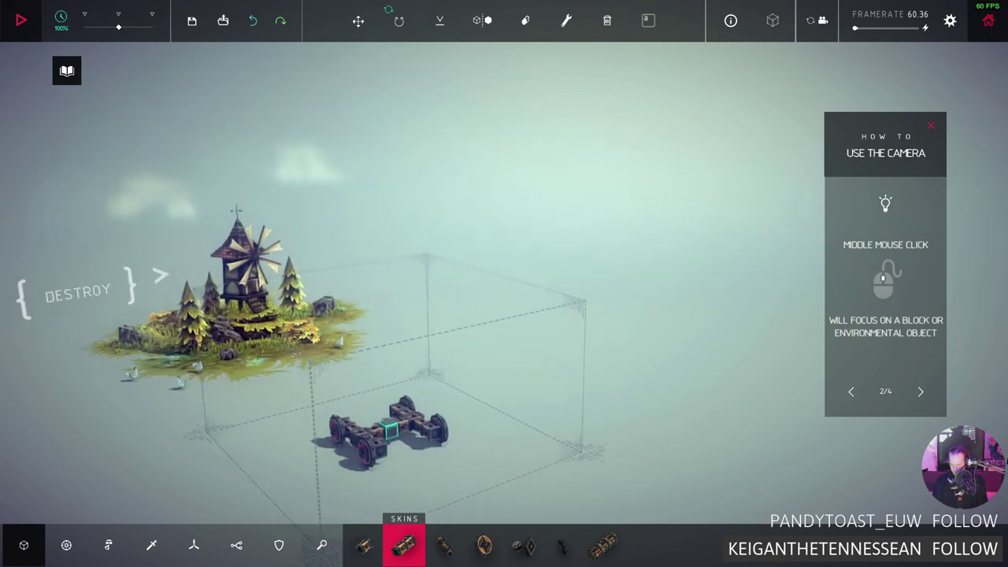
key("a")
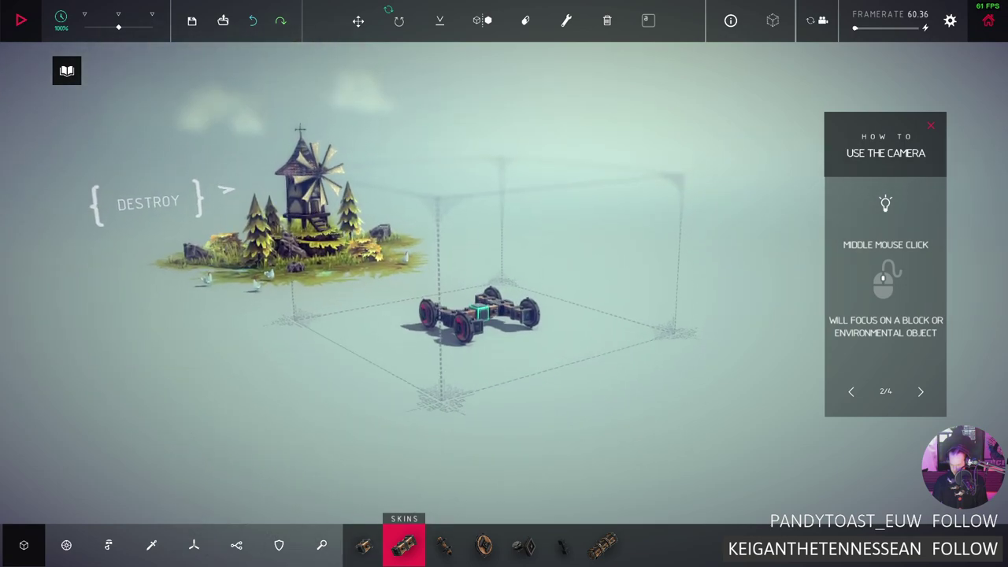
scroll(480, 315, "up", 2)
scroll(481, 315, "down", 4)
scroll(480, 315, "up", 3)
scroll(480, 315, "up", 5)
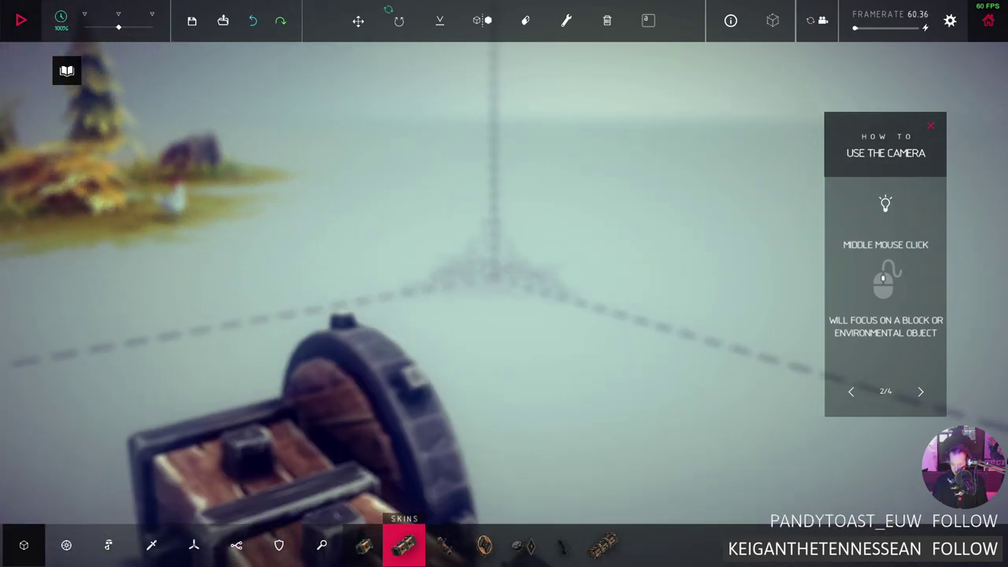
scroll(472, 330, "down", 2)
scroll(472, 330, "down", 3)
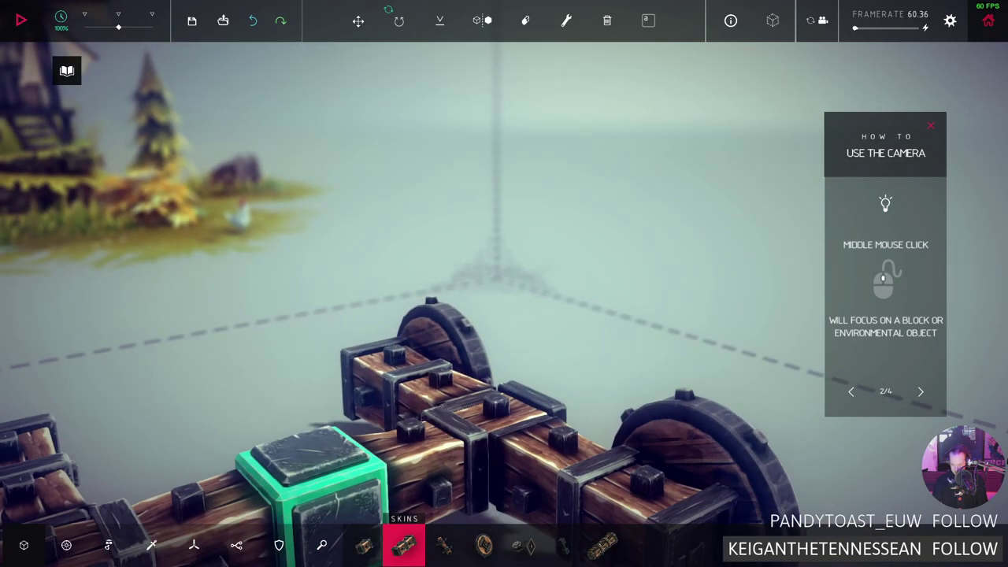
scroll(472, 330, "down", 4)
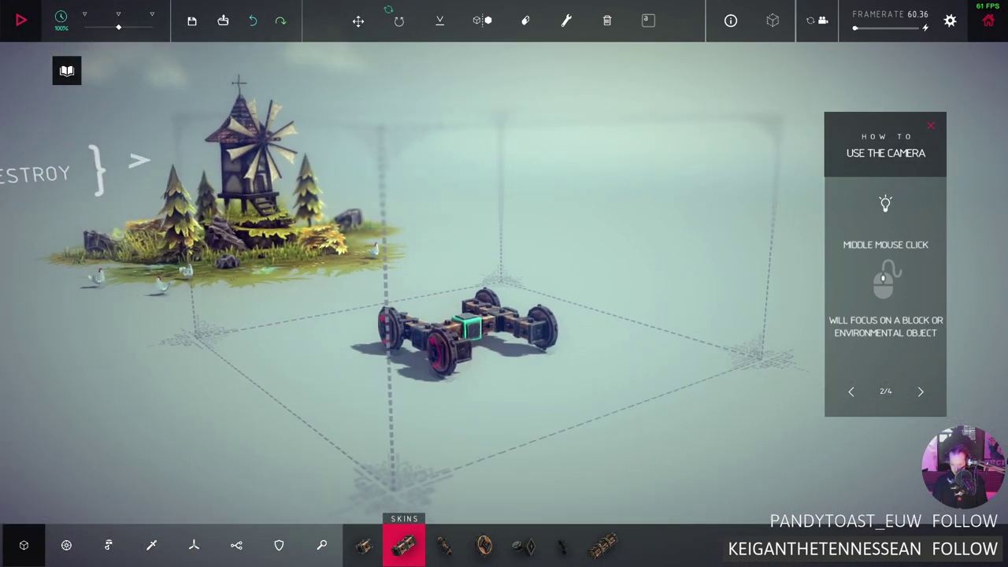
scroll(473, 330, "down", 2)
scroll(473, 331, "down", 2)
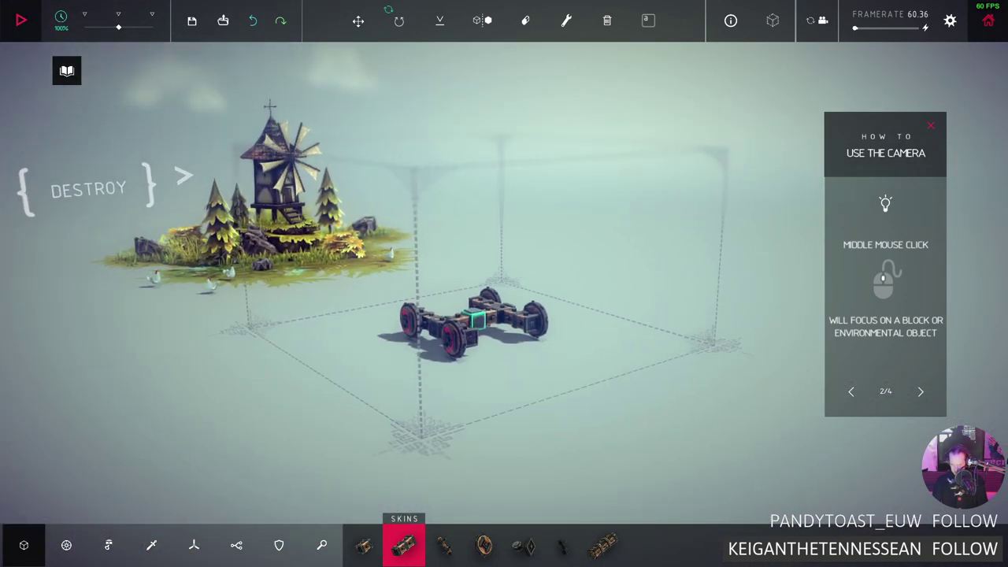
left_click_drag(503, 314, 299, 315)
mouse_move(504, 315)
left_mouse_down()
mouse_move(504, 410)
mouse_move(551, 472)
left_mouse_up()
left_click_drag(504, 315, 441, 252)
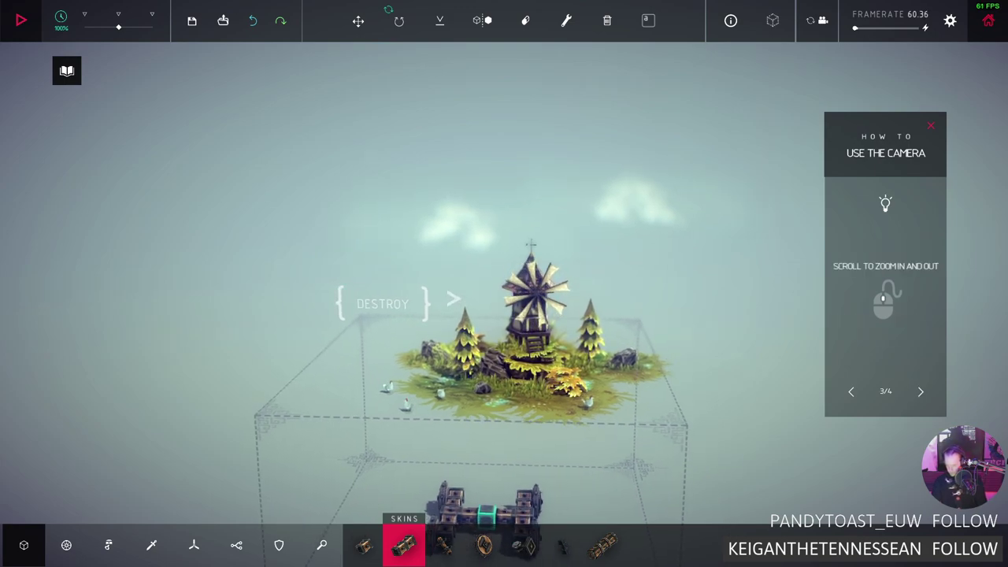
scroll(504, 315, "down", 2)
scroll(504, 315, "down", 3)
scroll(504, 315, "down", 4)
scroll(504, 315, "up", 10)
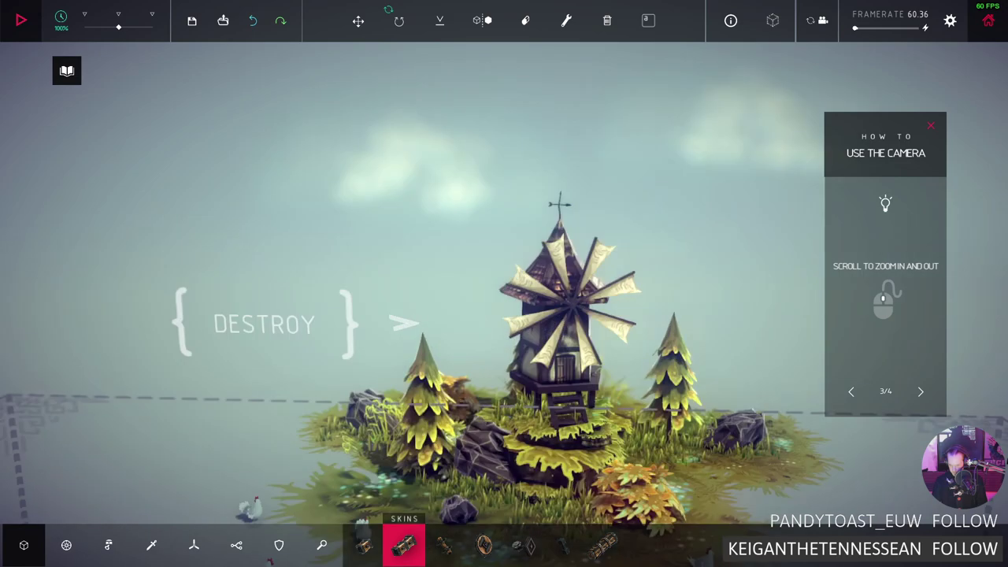
scroll(503, 315, "down", 2)
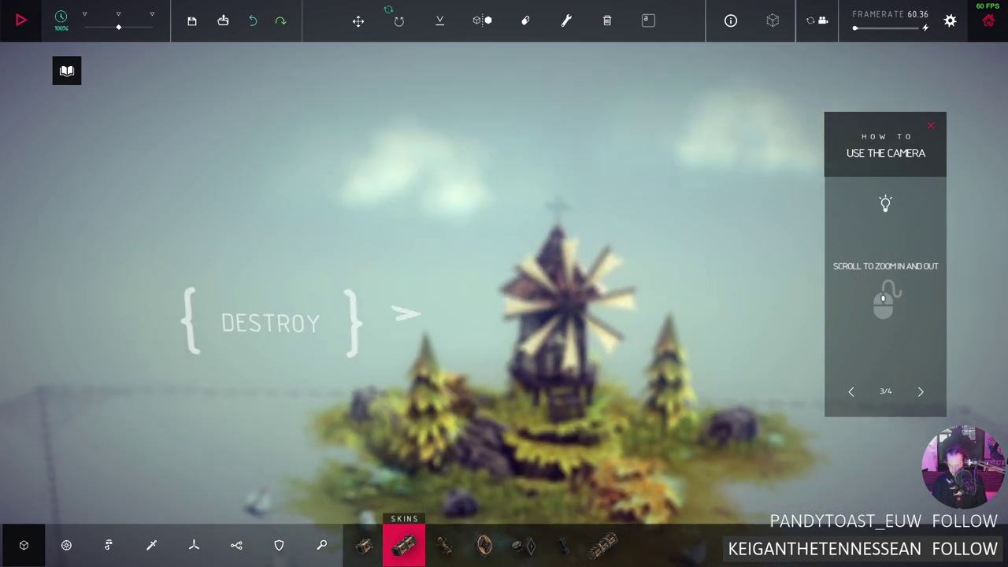
scroll(504, 315, "down", 2)
scroll(504, 315, "down", 3)
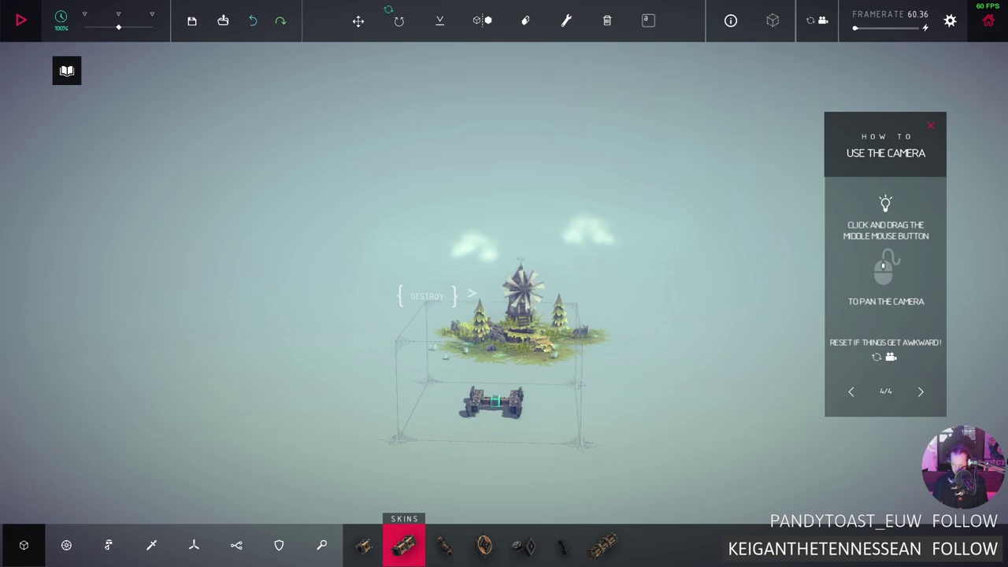
scroll(503, 338, "down", 2)
scroll(504, 339, "up", 3)
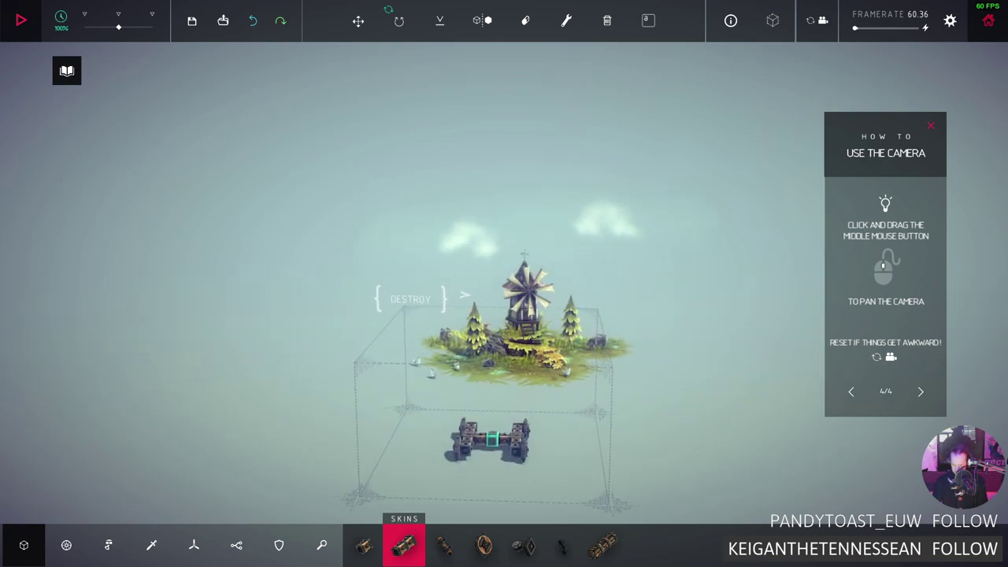
scroll(503, 338, "down", 2)
scroll(504, 339, "up", 2)
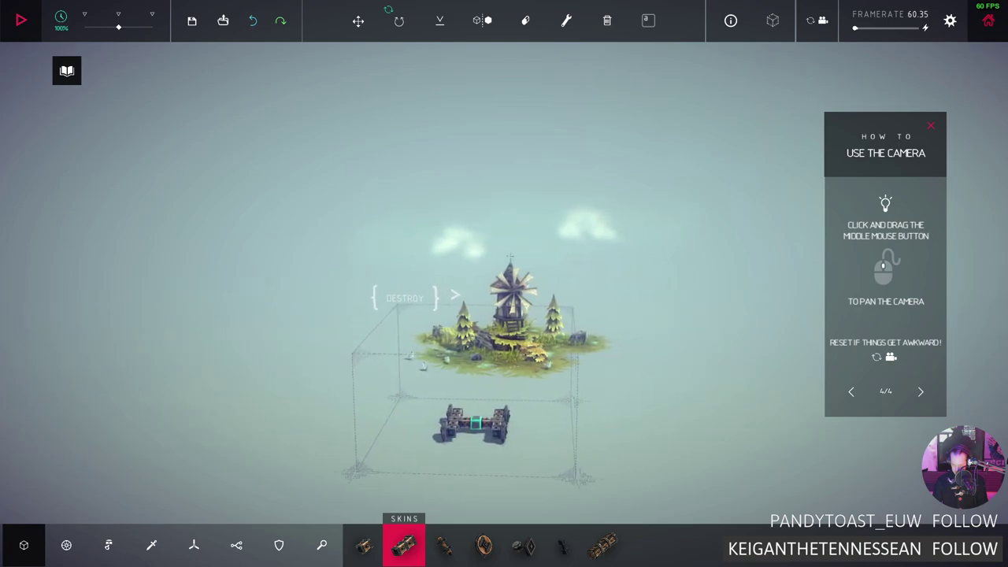
Orbit to an overhead view of the scene, then start the simulation
left_click_drag(504, 339, 575, 338)
mouse_move(504, 339)
left_mouse_down()
mouse_move(275, 338)
mouse_move(465, 338)
mouse_move(441, 338)
left_mouse_up()
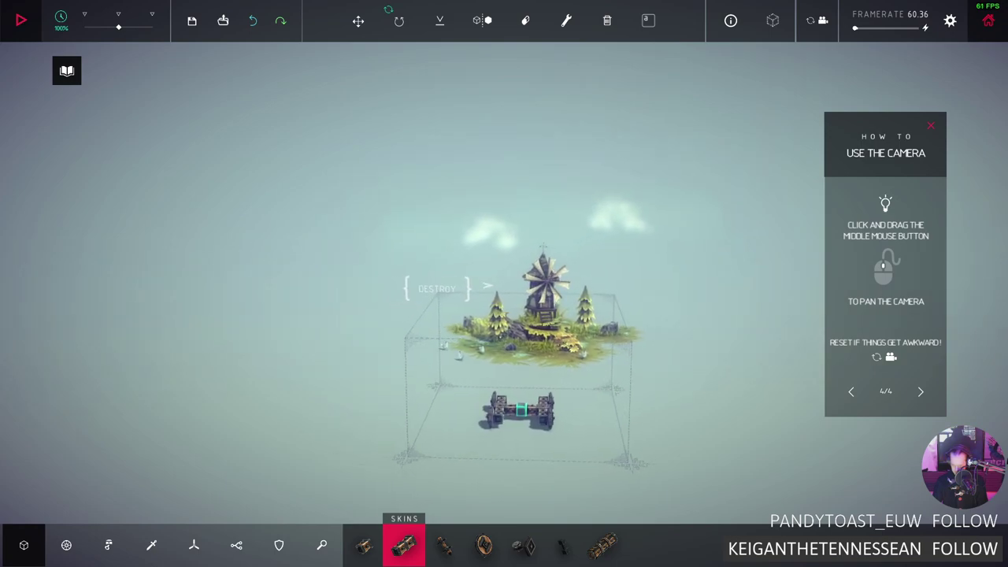
mouse_move(504, 339)
left_mouse_down()
mouse_move(437, 338)
mouse_move(504, 338)
mouse_move(504, 307)
left_mouse_up()
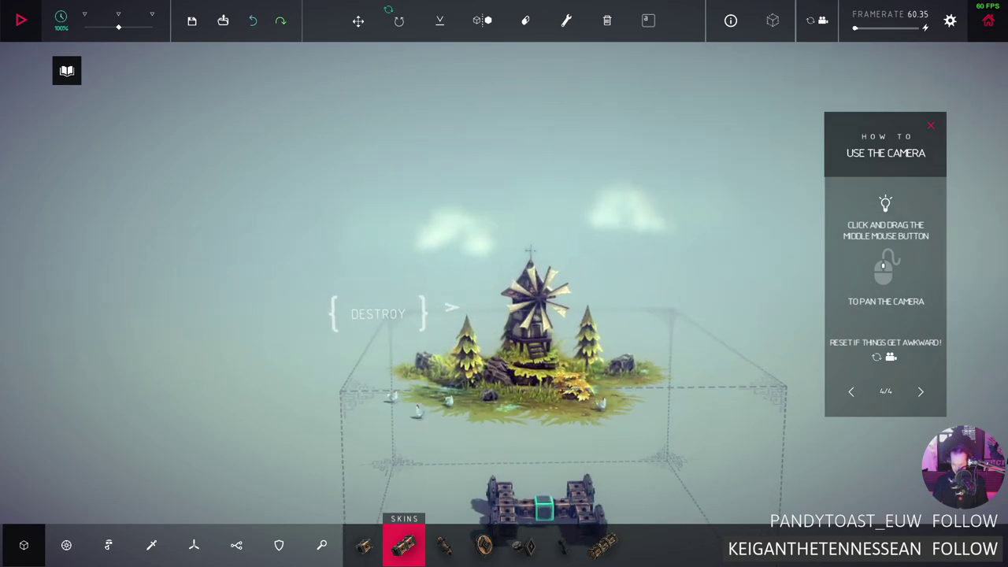
scroll(519, 331, "up", 3)
scroll(551, 394, "down", 2)
mouse_move(504, 339)
left_mouse_down()
mouse_move(504, 370)
mouse_move(464, 299)
left_mouse_up()
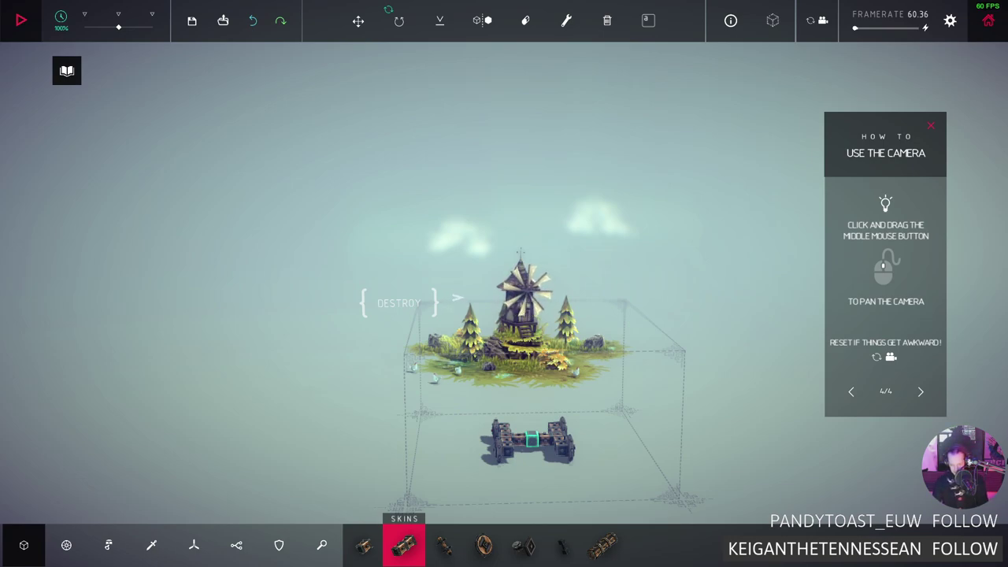
key("space")
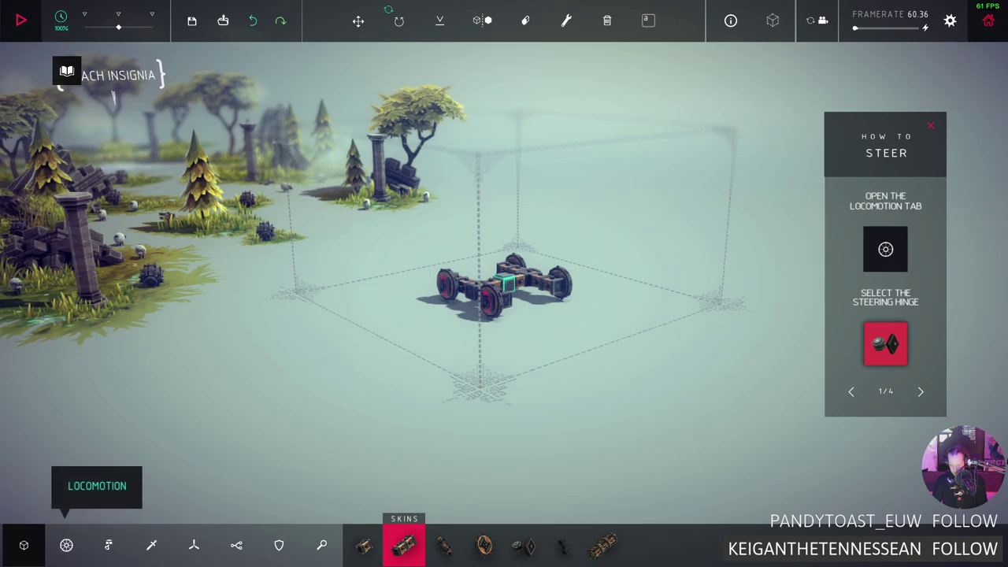
Open the Locomotion parts and select the Steering Hinge
left_click(66, 545)
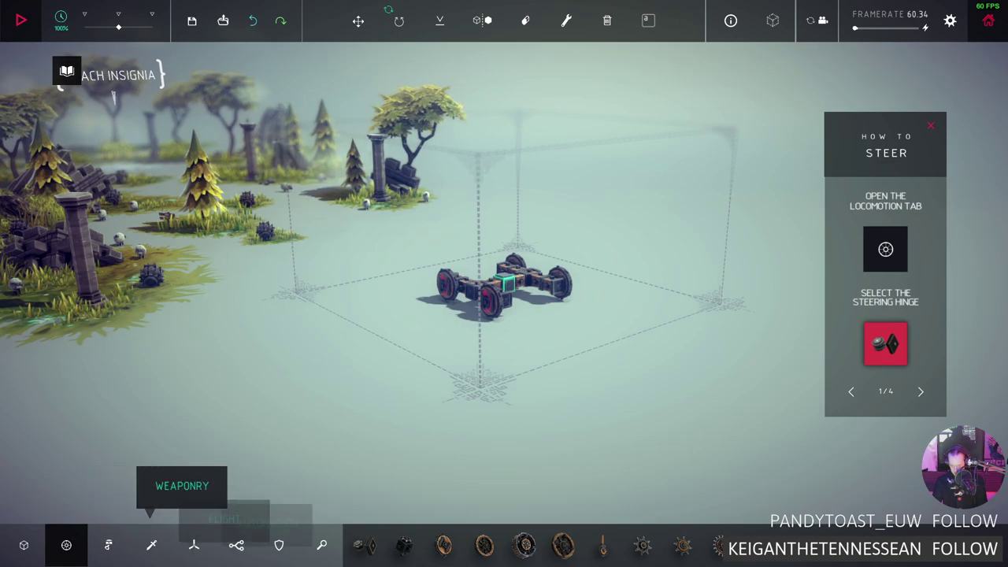
left_click(364, 545)
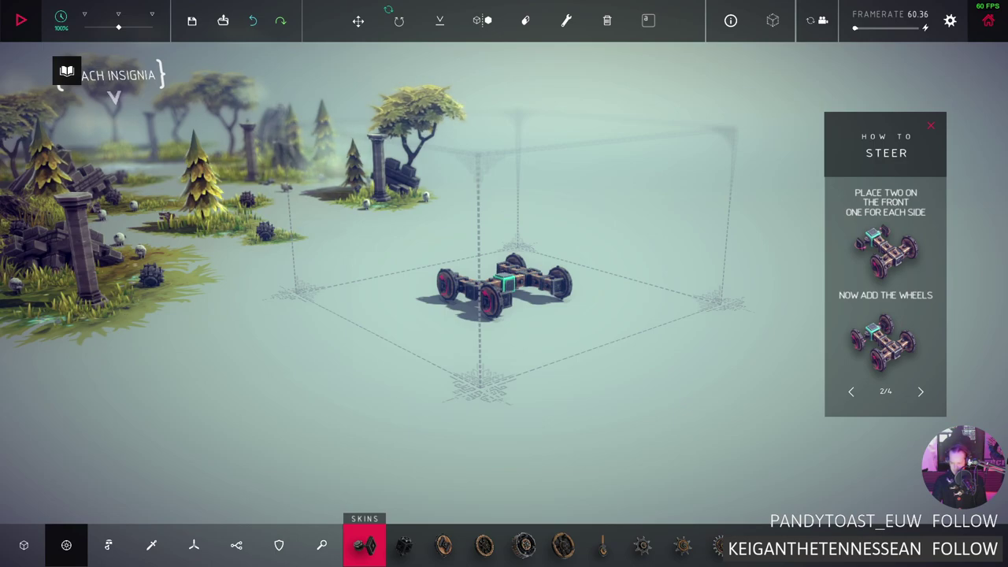
scroll(504, 283, "up", 5)
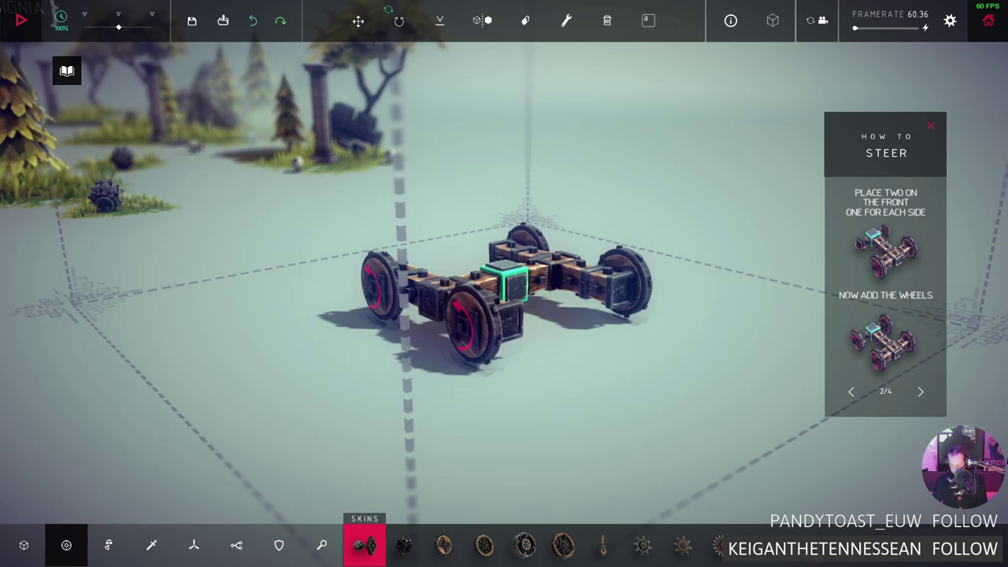
Remove the front-left and right-end wheels from the cart
left_click_drag(504, 283, 410, 284)
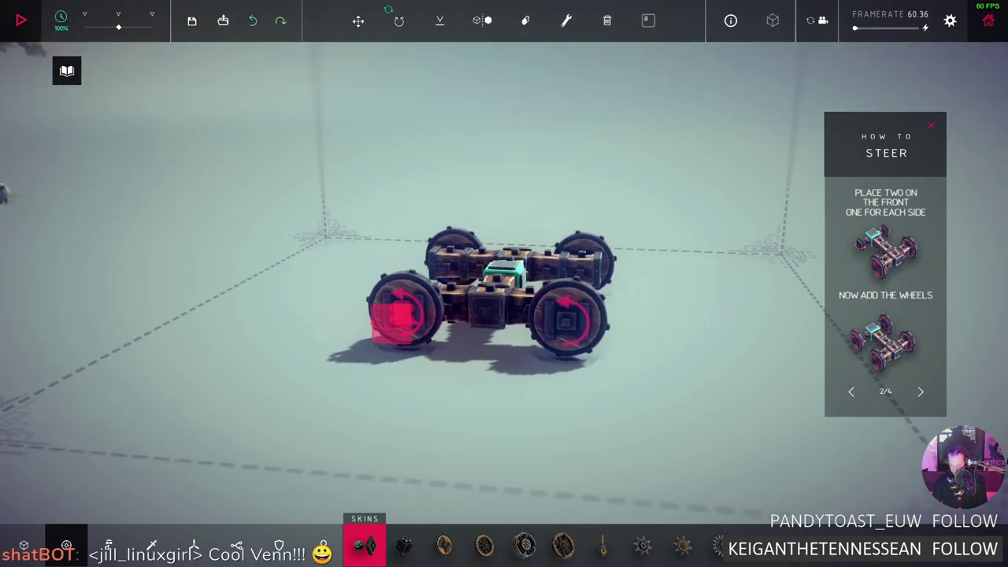
key("x")
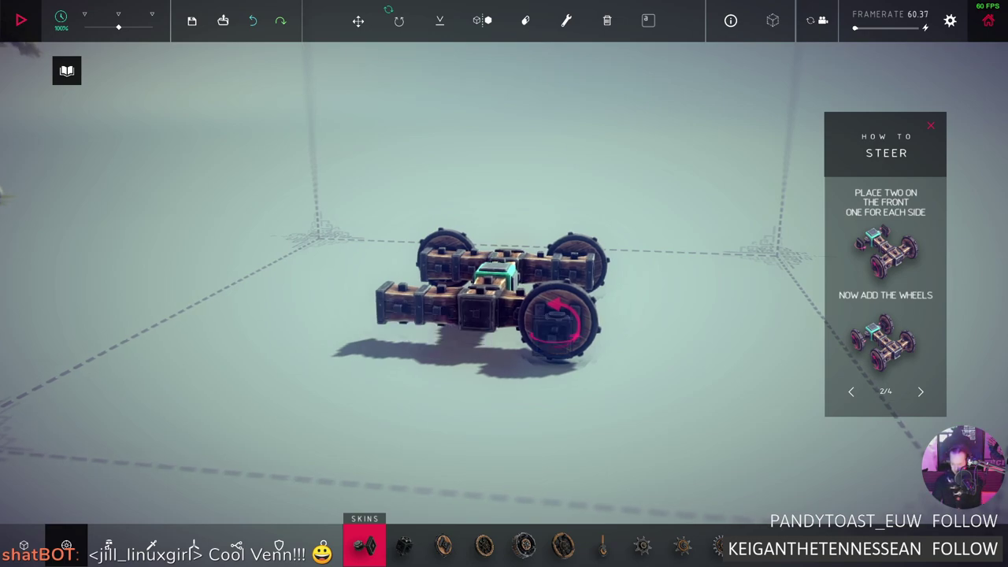
left_click_drag(504, 283, 599, 284)
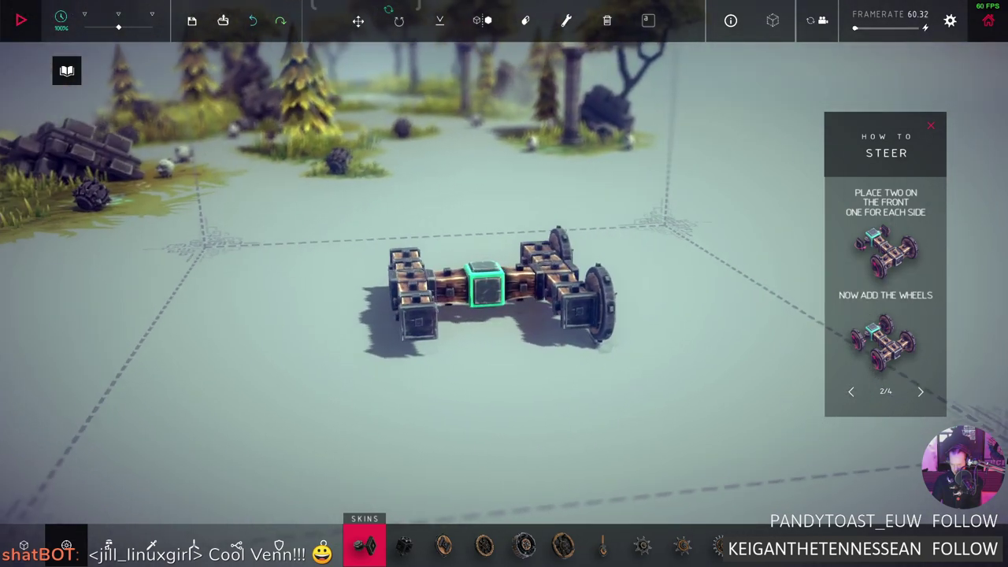
mouse_move(504, 284)
left_mouse_down()
mouse_move(409, 284)
mouse_move(503, 362)
left_mouse_up()
left_click_drag(504, 283, 504, 204)
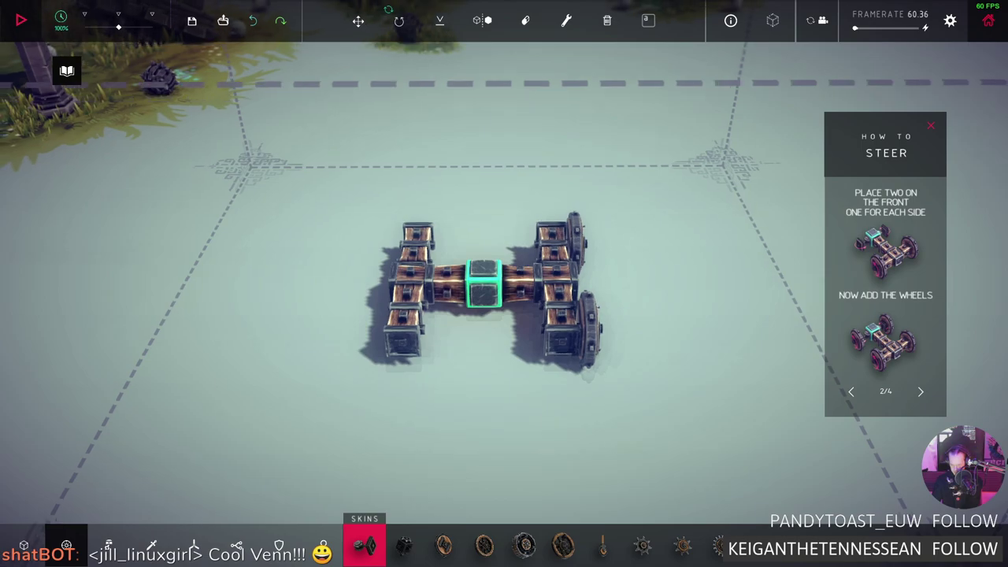
left_click_drag(504, 284, 441, 237)
right_click(610, 287)
left_click_drag(504, 284, 472, 283)
mouse_move(457, 362)
left_mouse_down()
mouse_move(441, 330)
mouse_move(378, 299)
mouse_move(346, 323)
left_mouse_up()
mouse_move(504, 284)
left_mouse_down()
mouse_move(504, 330)
mouse_move(425, 323)
mouse_move(488, 307)
mouse_move(488, 260)
mouse_move(441, 299)
mouse_move(504, 268)
left_mouse_up()
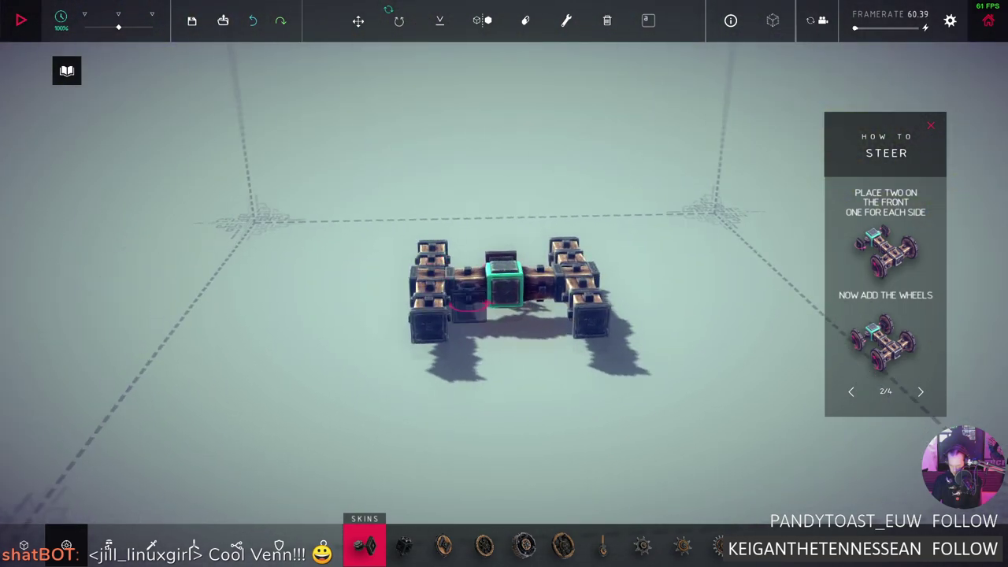
Add and strip blocks around the core block until a straight narrow spine remains
left_click(508, 306)
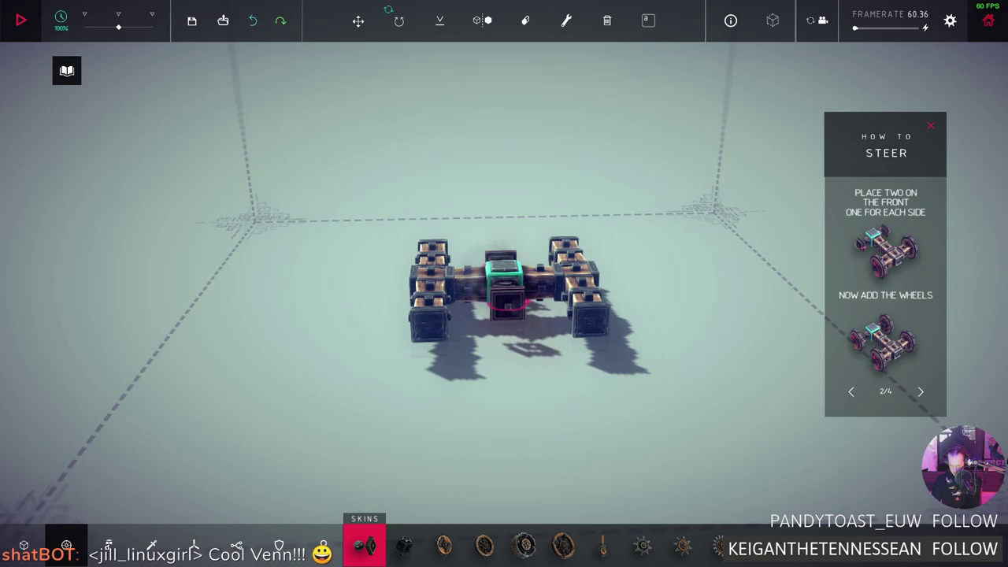
right_click(427, 323)
left_click_drag(587, 335, 480, 295)
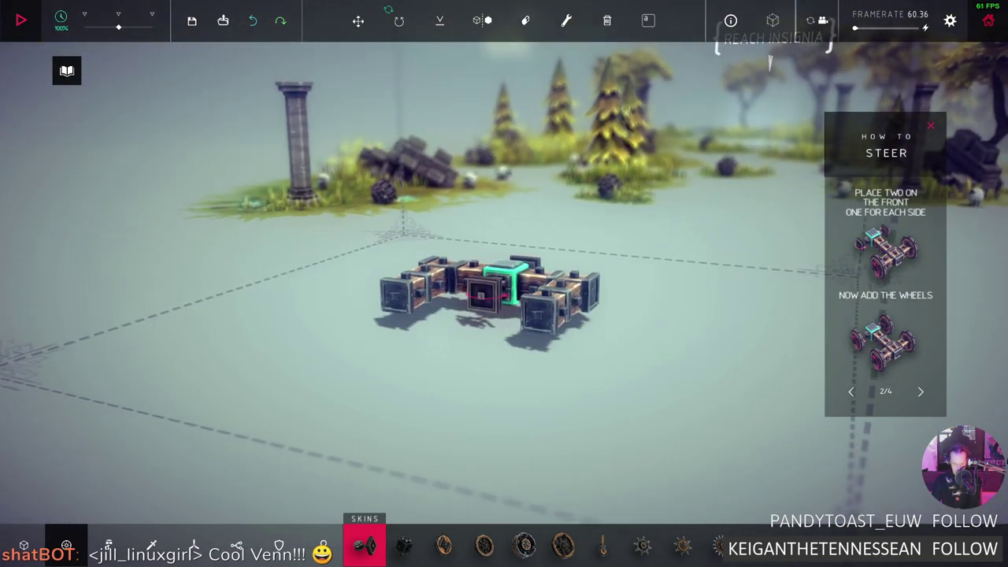
left_click(391, 298)
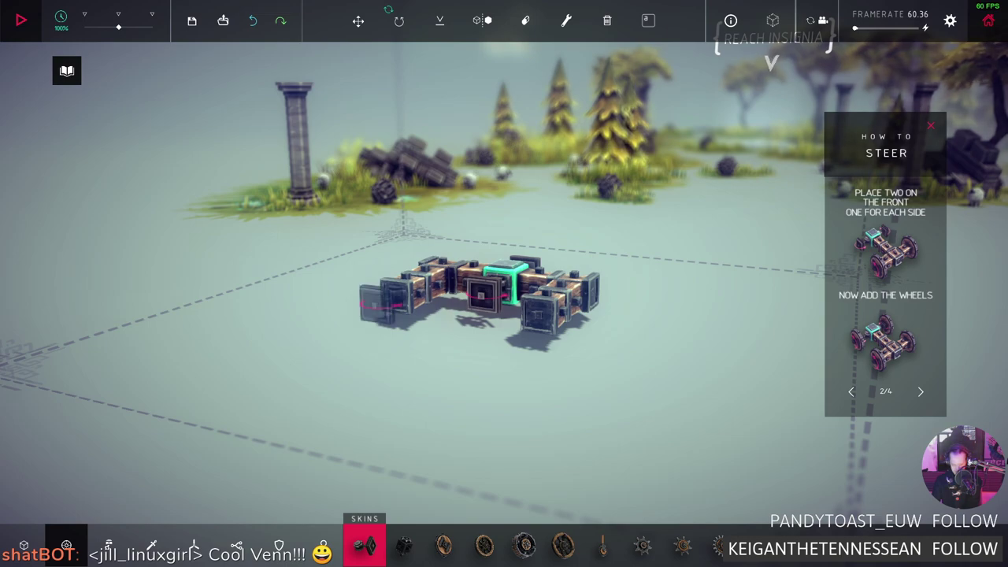
key("ctrl+z")
key("ctrl+z")
key("ctrl+z")
key("ctrl+z")
key("ctrl+z")
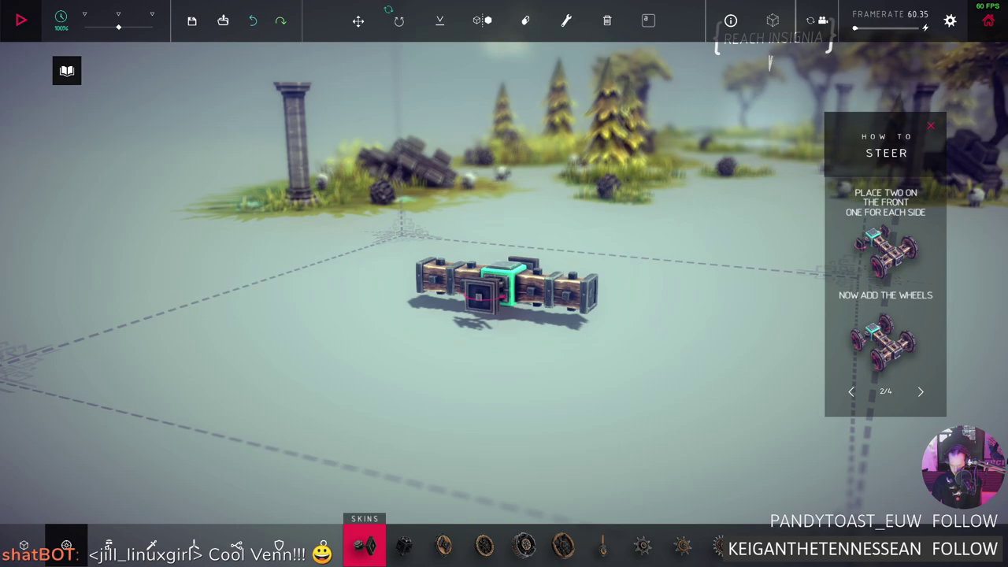
left_click_drag(504, 284, 551, 197)
left_click_drag(504, 283, 551, 283)
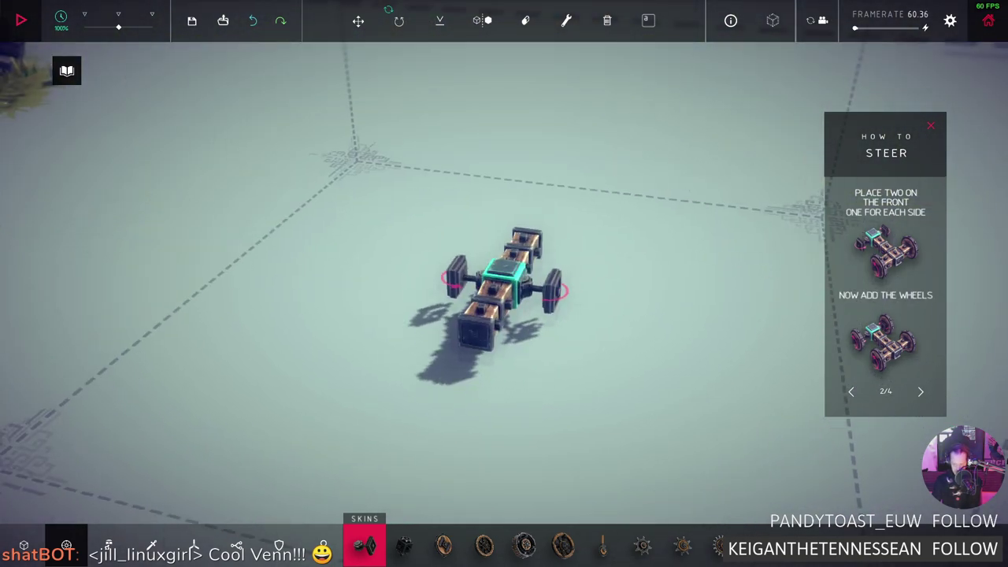
mouse_move(504, 284)
left_mouse_down()
mouse_move(787, 284)
mouse_move(536, 284)
left_mouse_up()
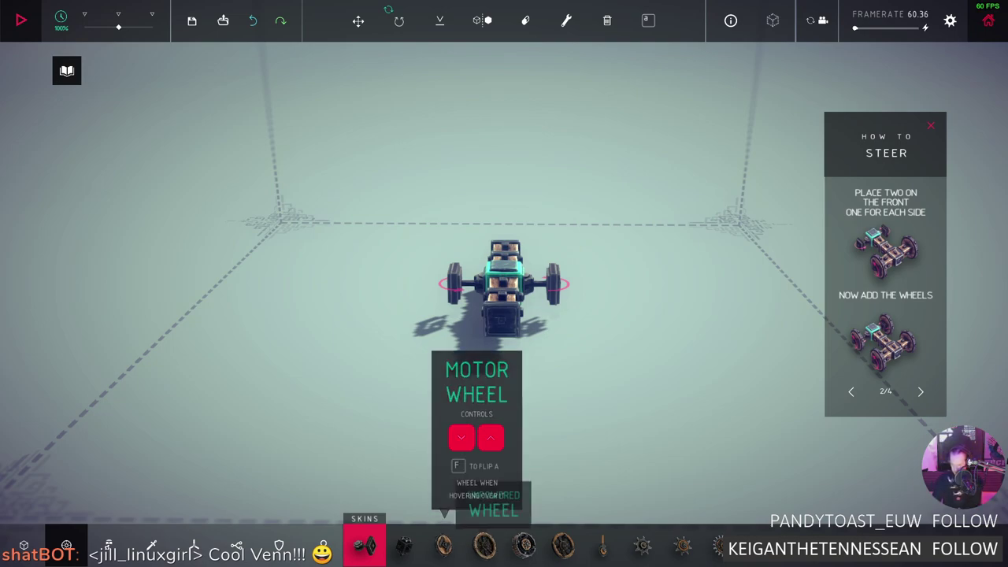
Choose a different wheel part and mount a wheel on the centre block's front face
left_click(443, 545)
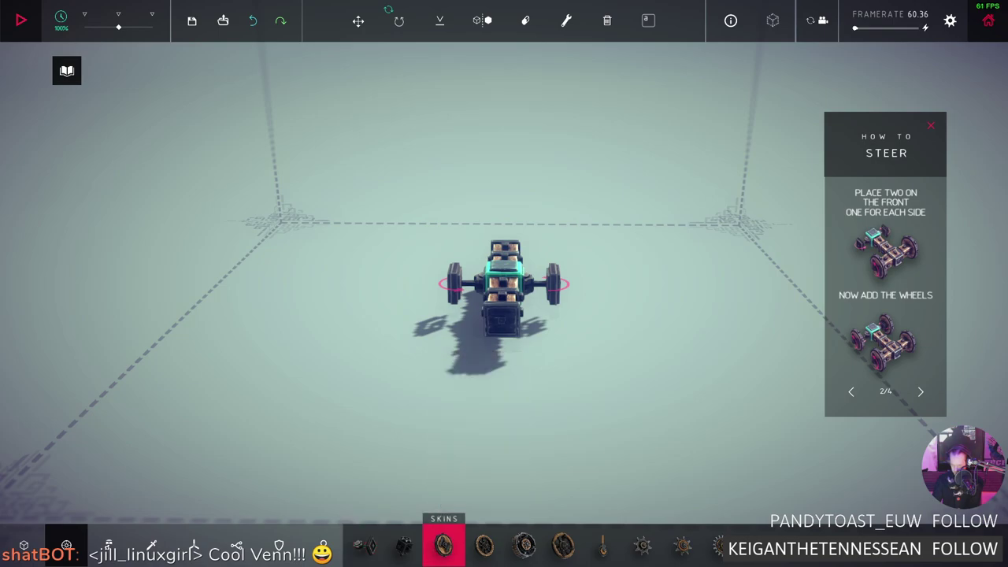
left_click_drag(552, 236, 664, 58)
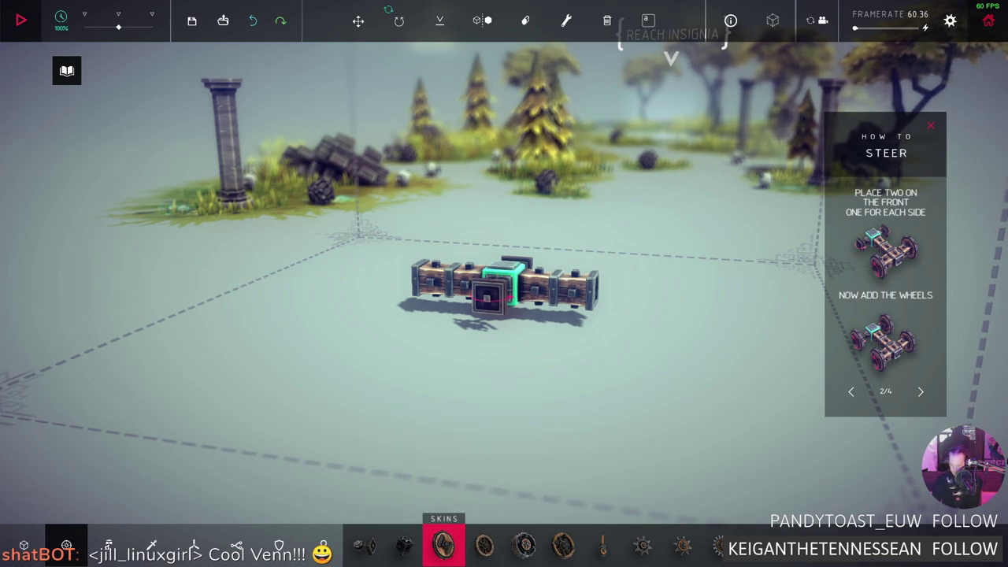
left_click(443, 518)
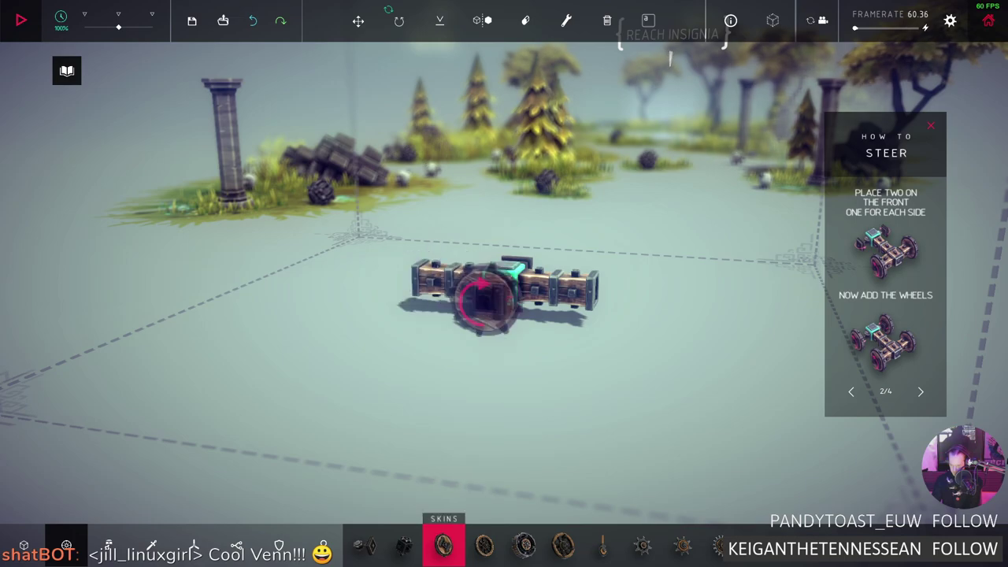
left_click(488, 293)
left_click_drag(504, 283, 536, 268)
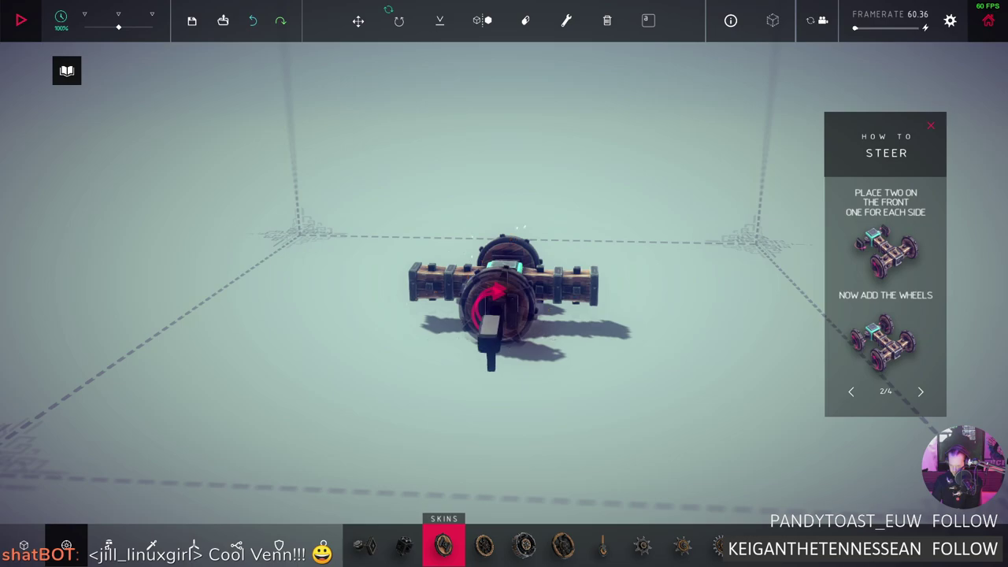
left_click_drag(504, 284, 441, 283)
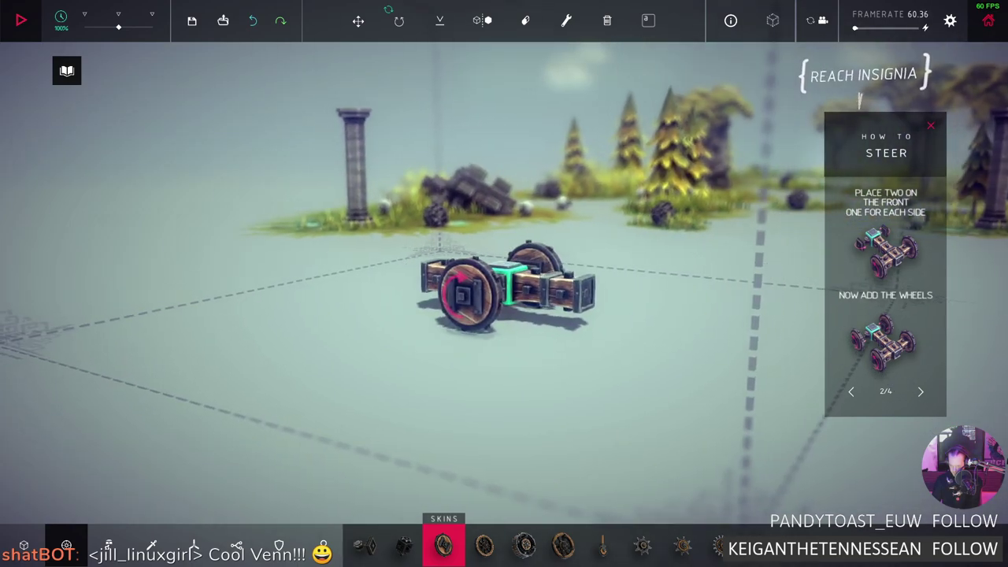
mouse_move(504, 283)
left_mouse_down()
mouse_move(473, 283)
mouse_move(535, 283)
mouse_move(472, 284)
mouse_move(488, 283)
left_mouse_up()
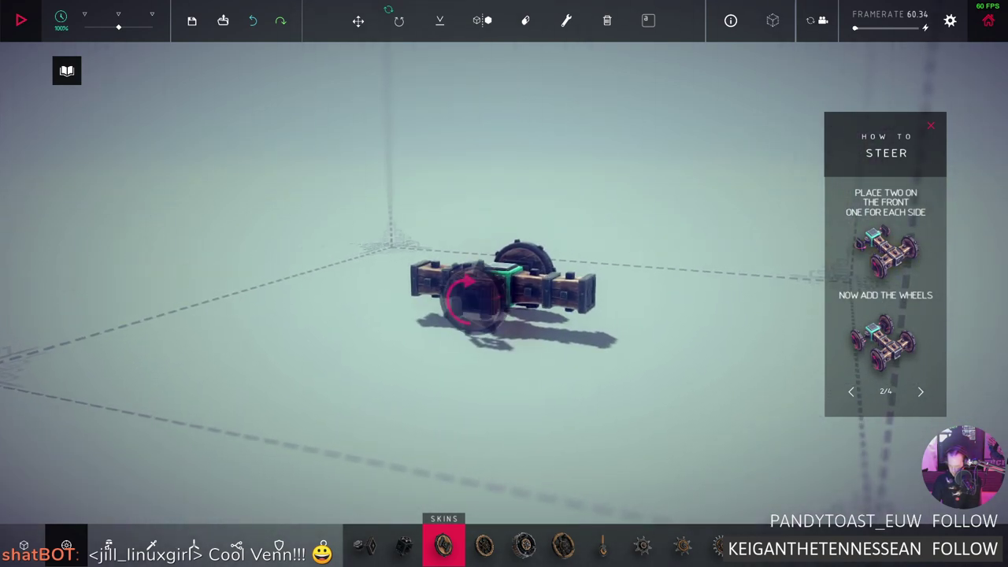
Orbit to the opposite side and place a wheel on the centre block's other face
mouse_move(504, 284)
left_mouse_down()
mouse_move(472, 284)
mouse_move(488, 284)
left_mouse_up()
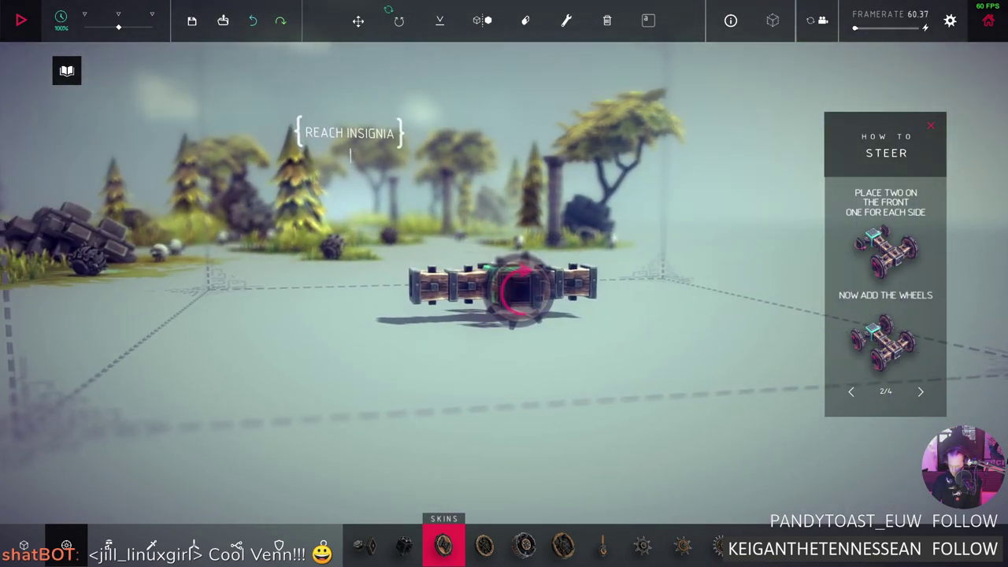
left_click_drag(517, 290, 513, 290)
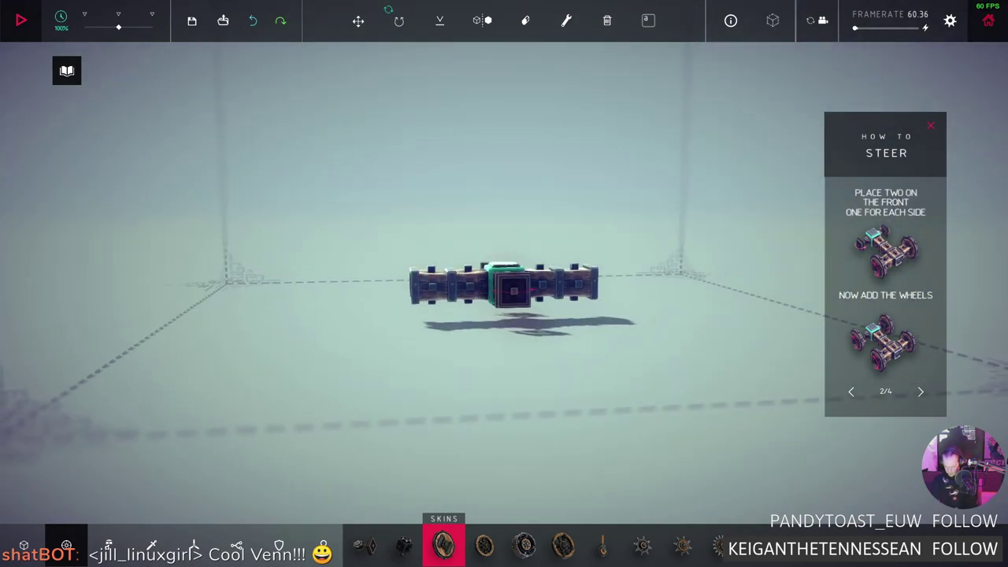
left_click(443, 545)
left_click(514, 291)
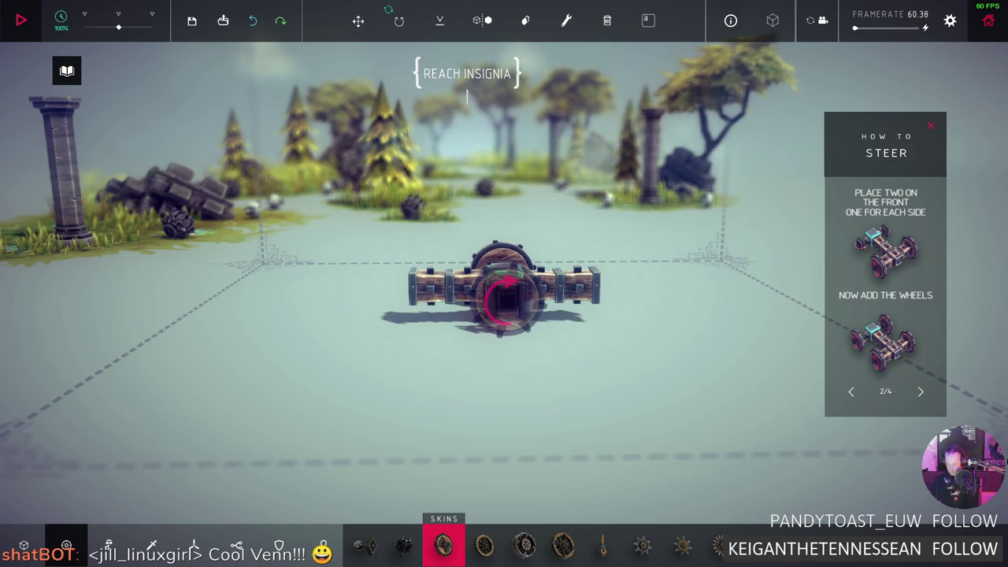
scroll(504, 283, "down", 1)
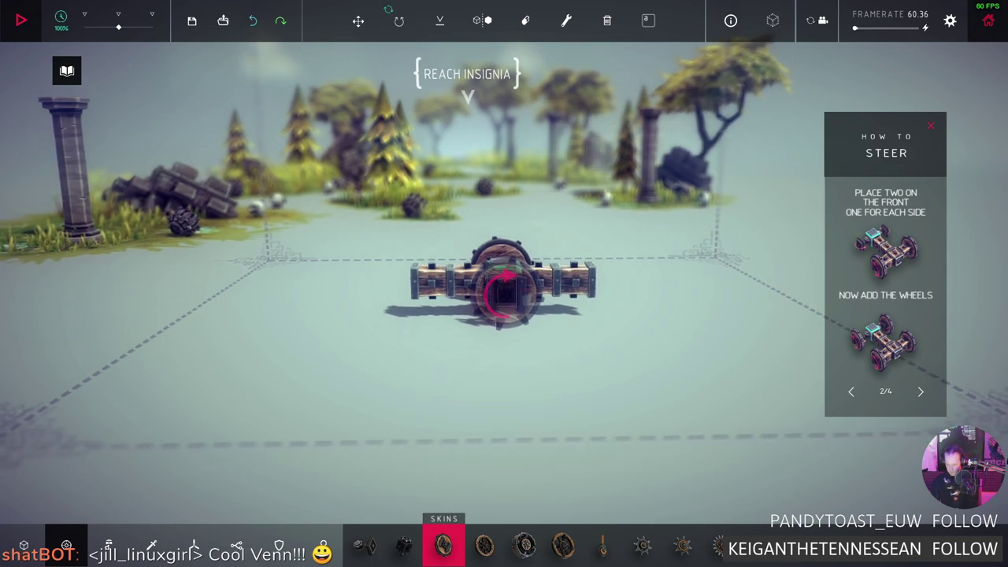
left_click(504, 291)
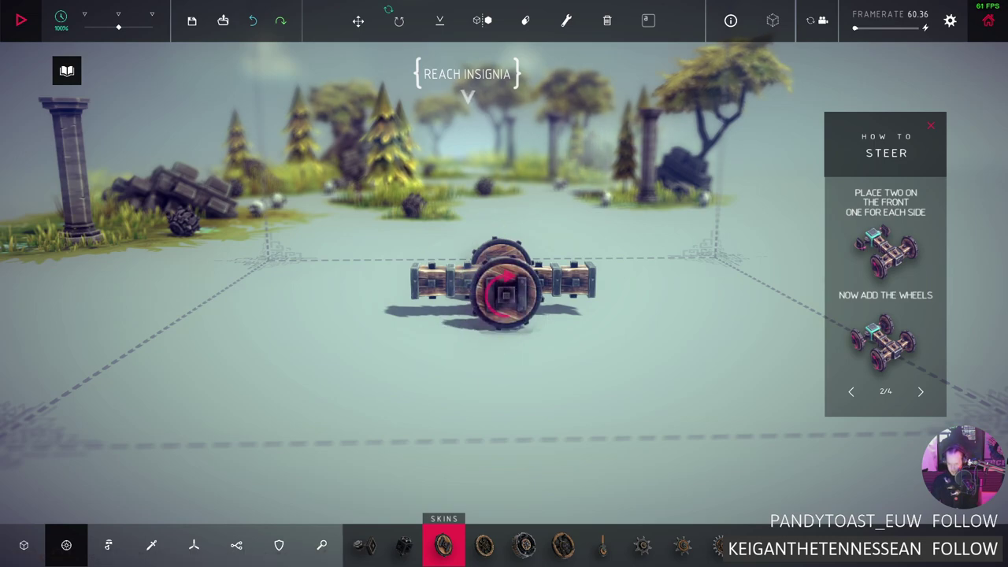
Advance the steering guide to its keymapping page and browse the part tabs
left_click(920, 392)
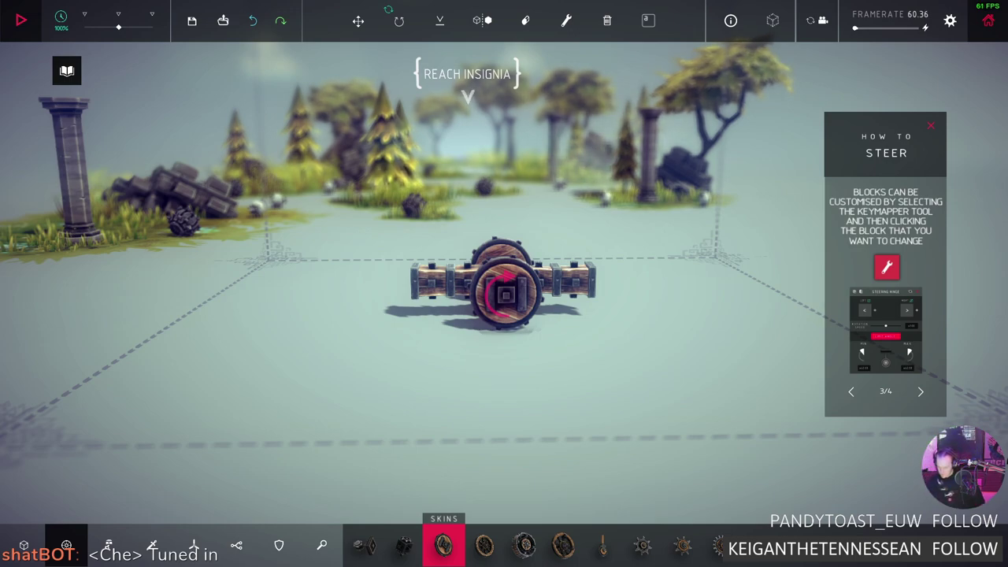
left_click(443, 518)
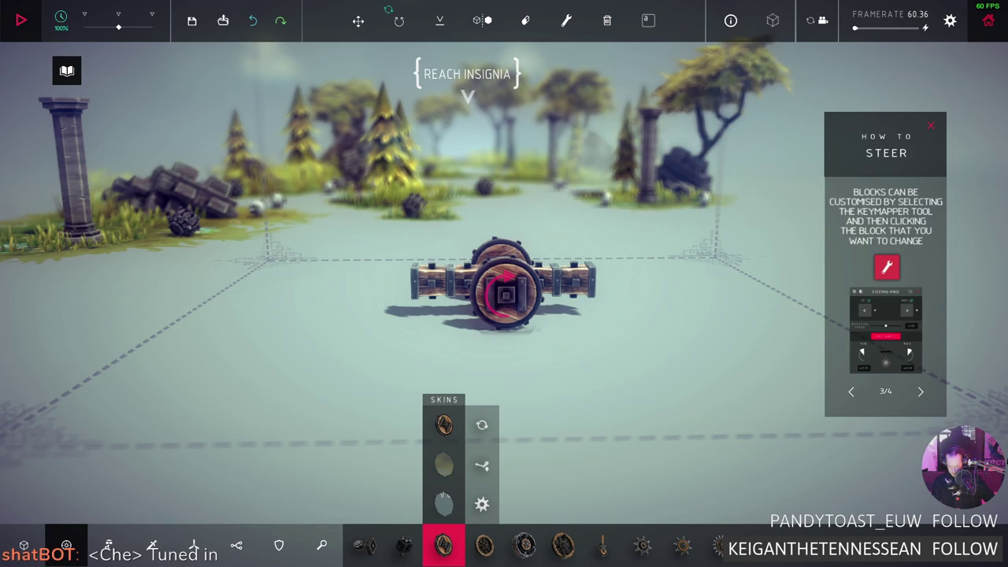
left_click(23, 545)
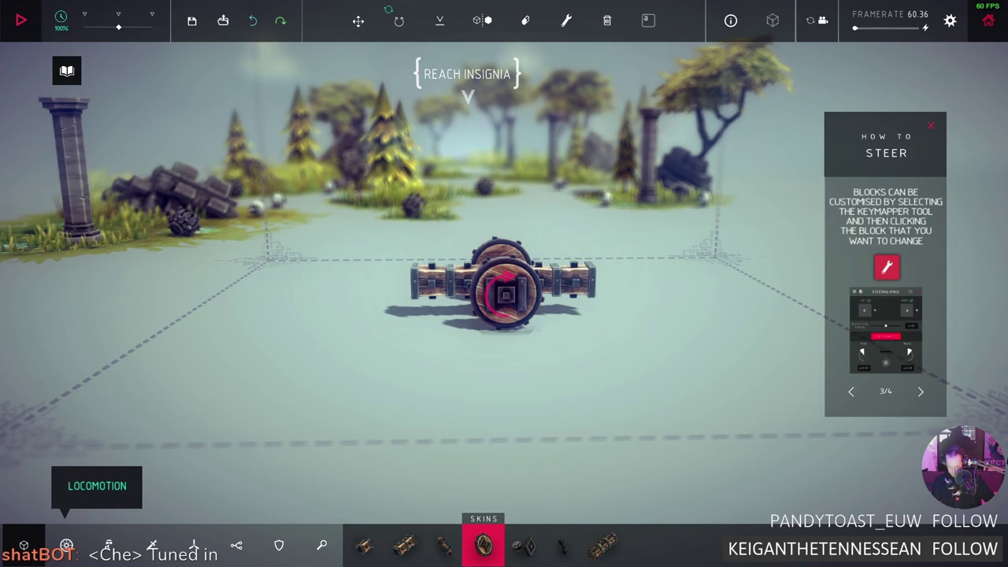
left_click(67, 545)
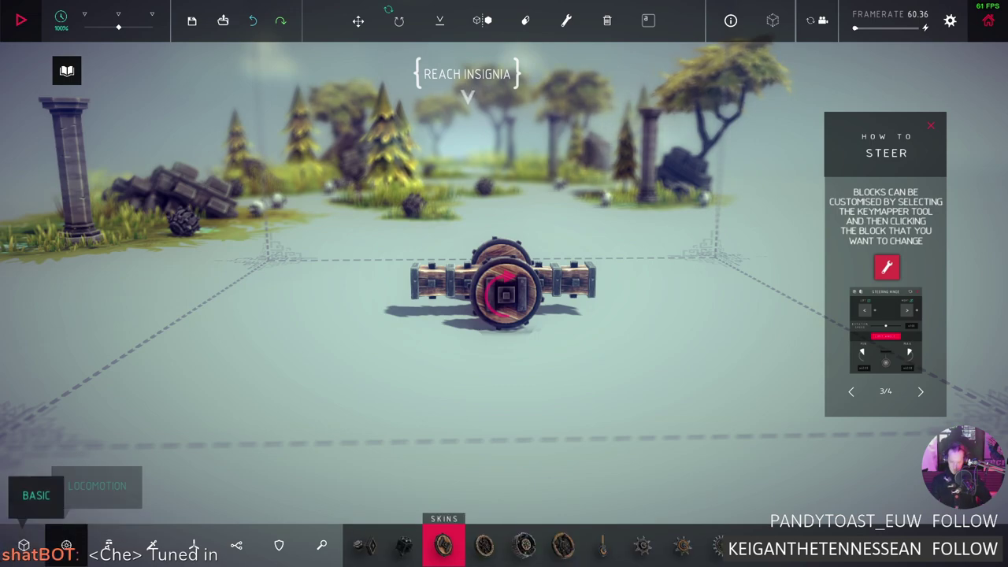
Place a Basic block at the machine's front centre
left_click(23, 545)
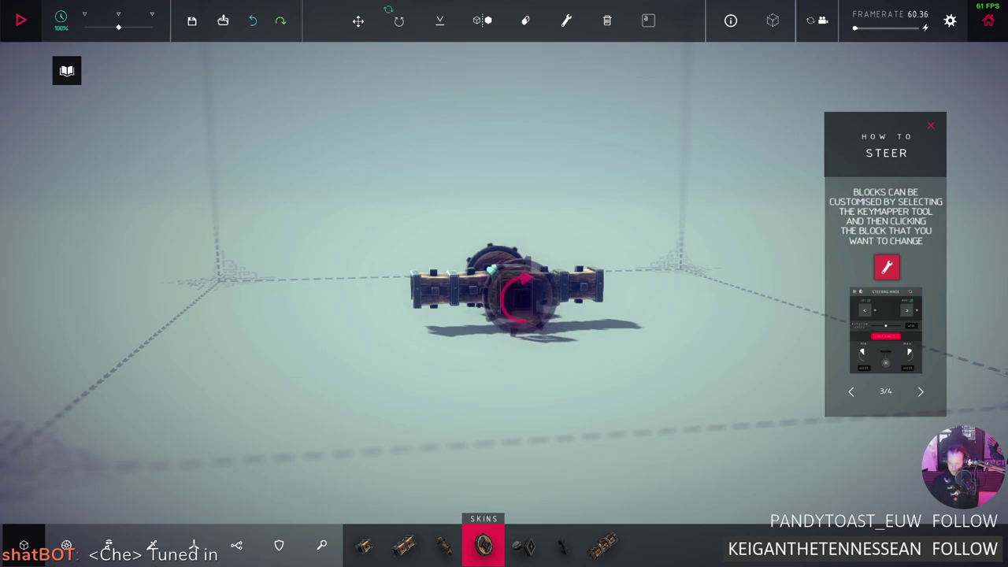
left_click(517, 295)
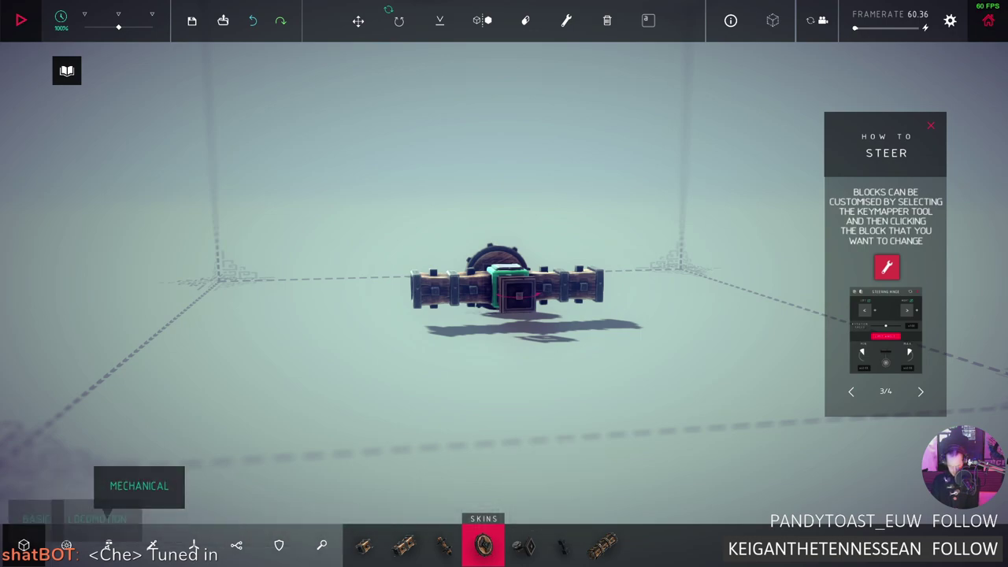
left_click(66, 545)
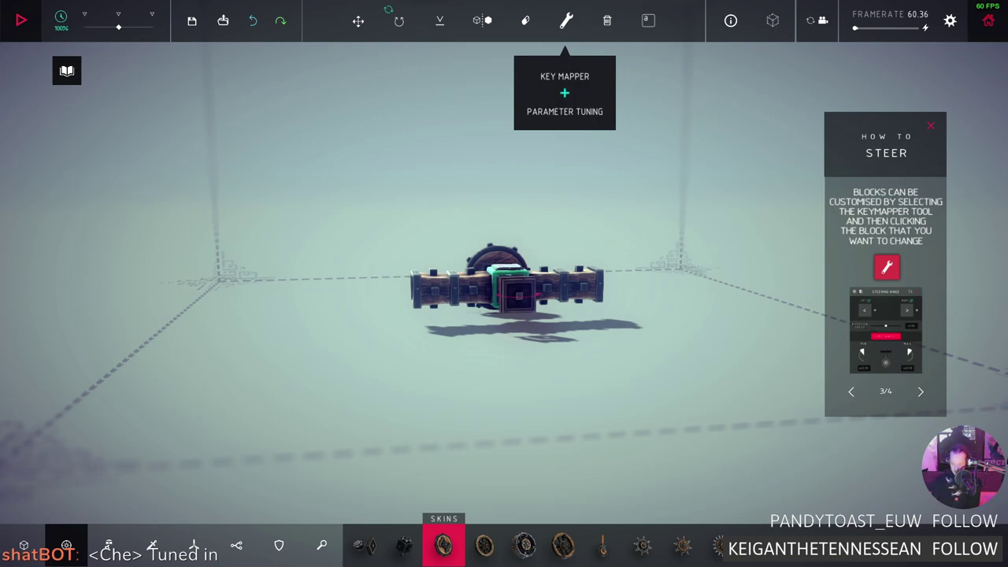
Place a wheel back on the machine's front
left_click(566, 20)
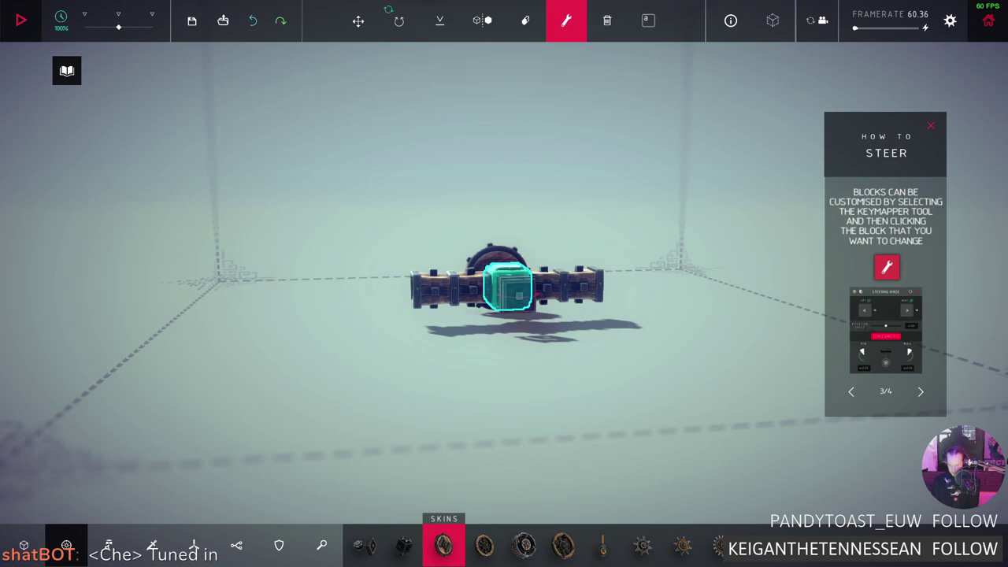
left_click(566, 21)
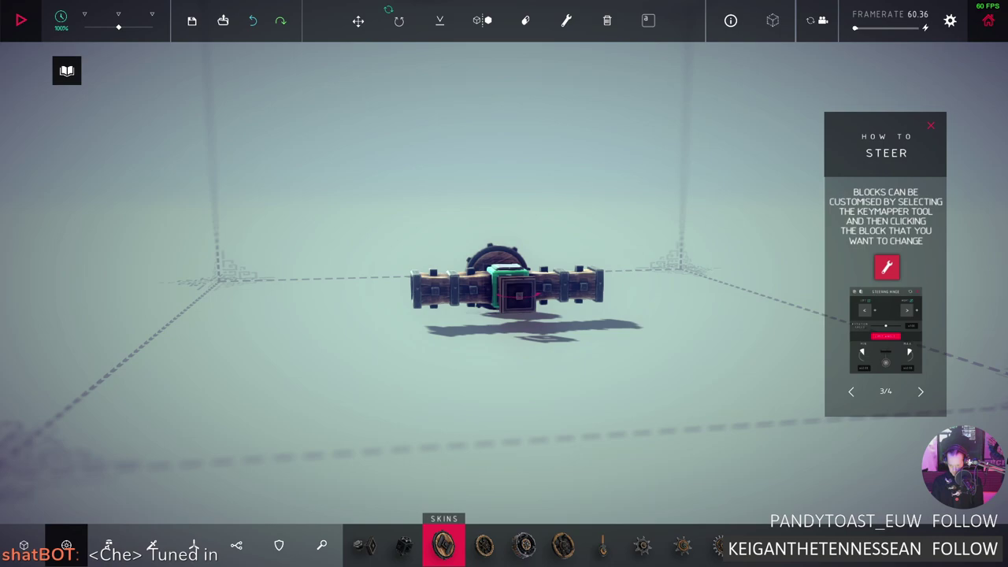
left_click(516, 295)
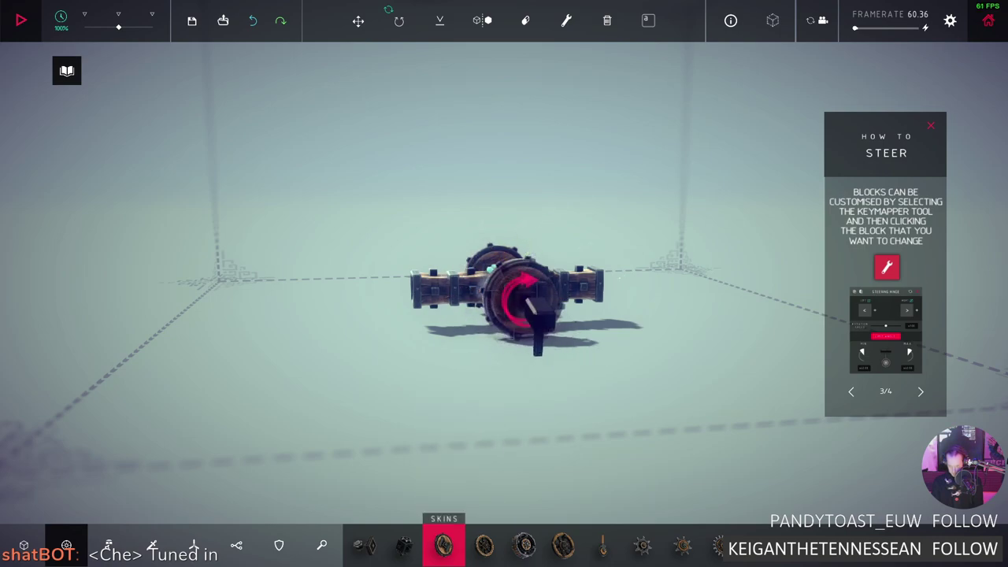
In Key Mapper, add then cancel the front wheel's forward key, and finish the guide
left_click(566, 20)
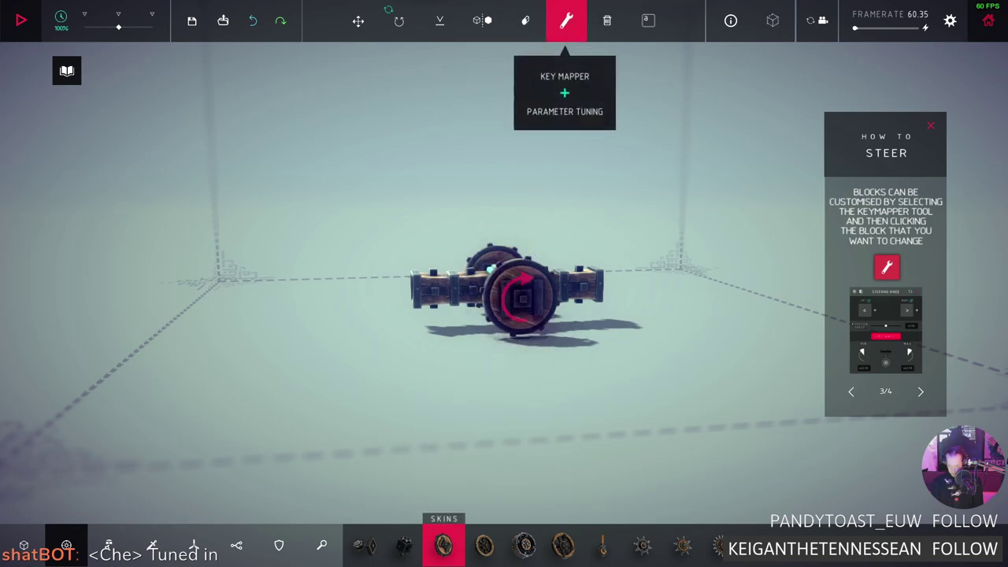
left_click(519, 295)
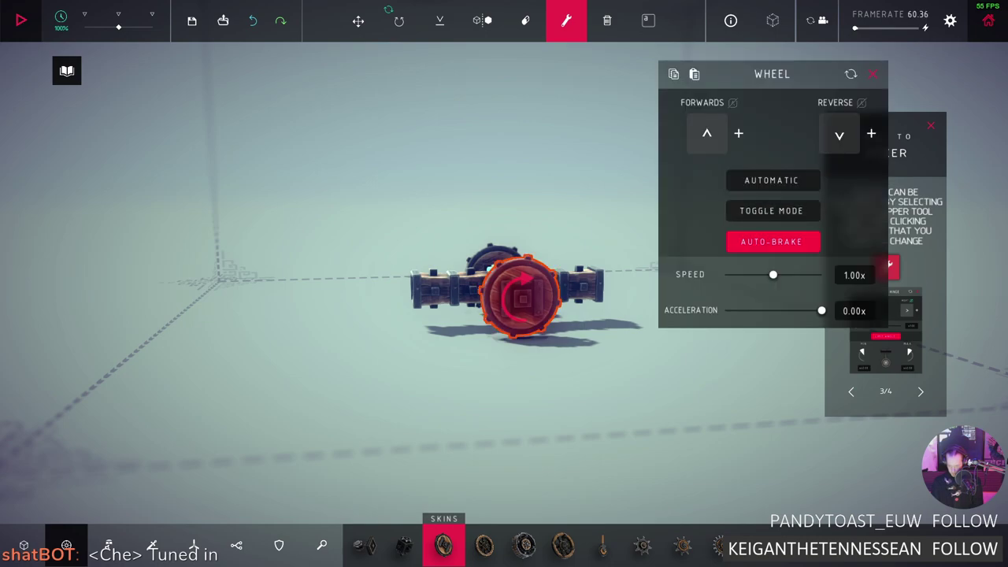
left_click(739, 133)
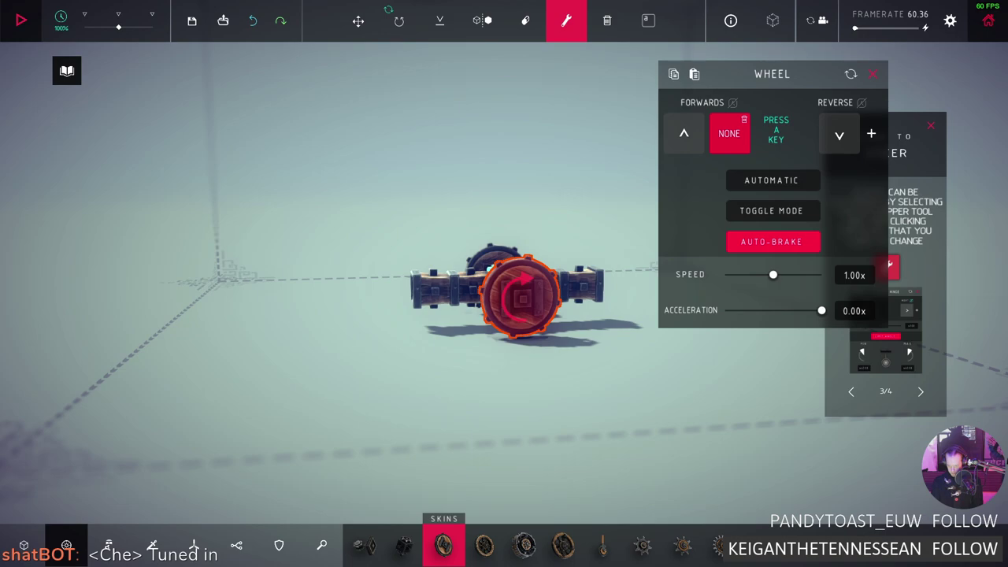
left_click(743, 119)
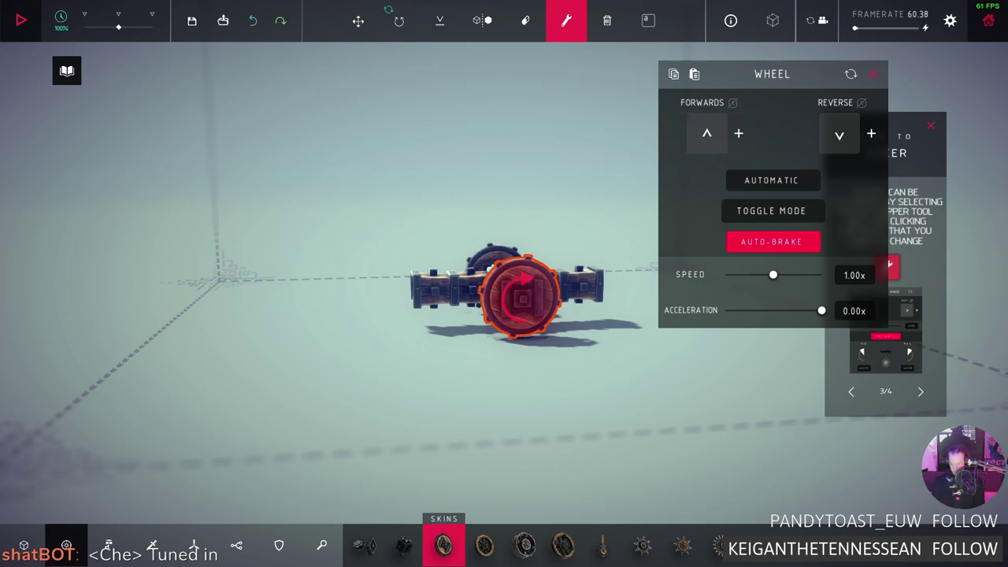
left_click(771, 210)
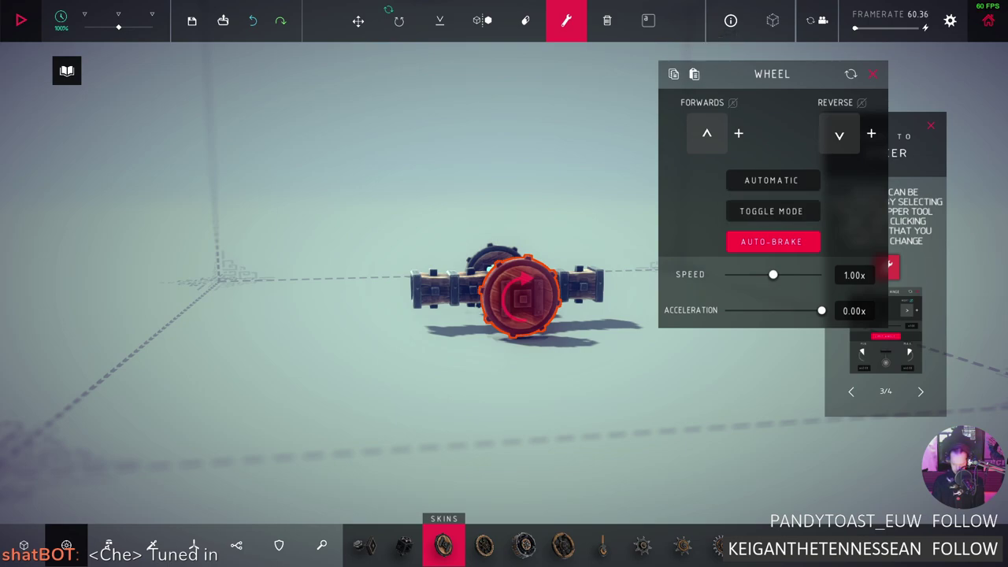
key("Escape")
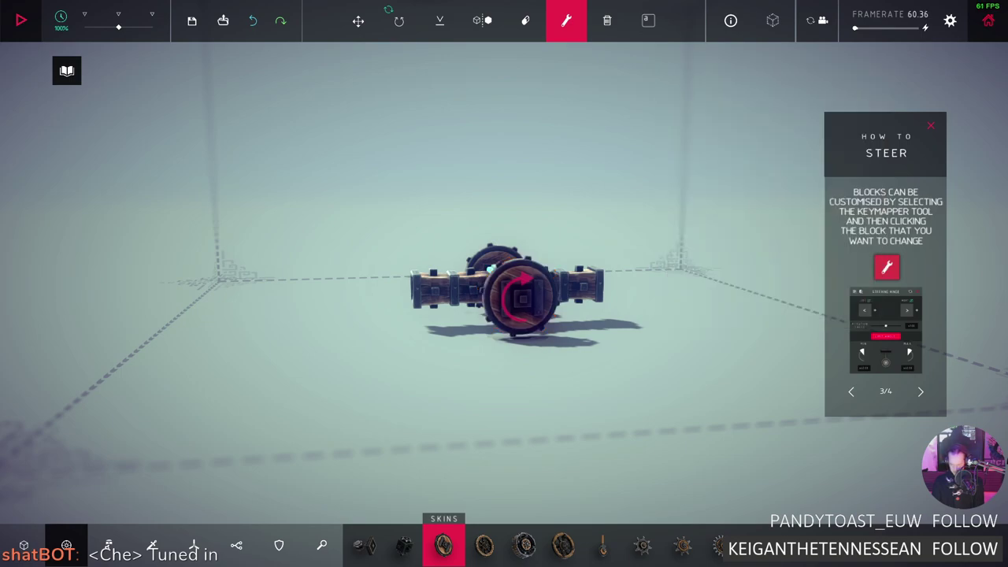
left_click(920, 391)
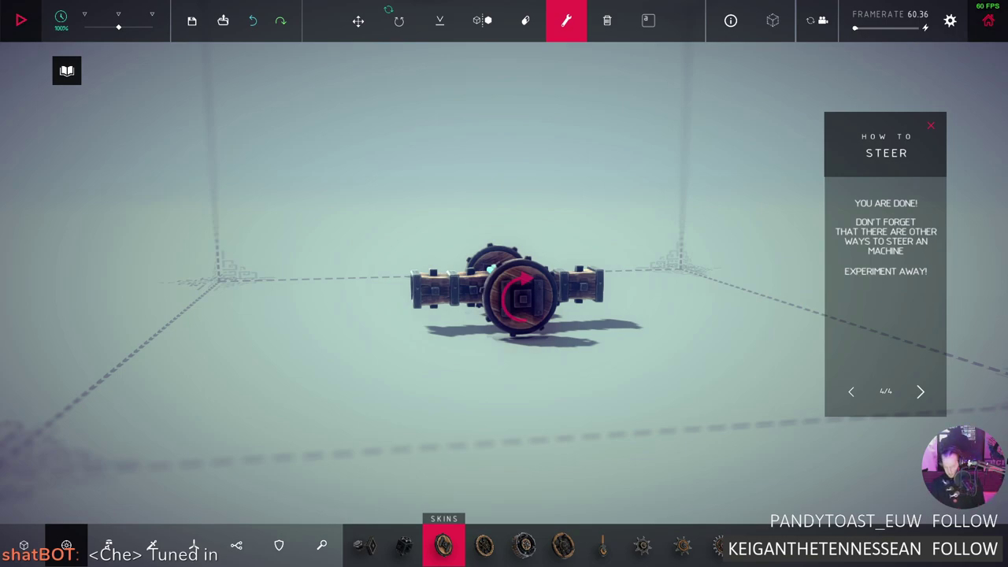
Extend the central beam with another Wooden Block
key("d")
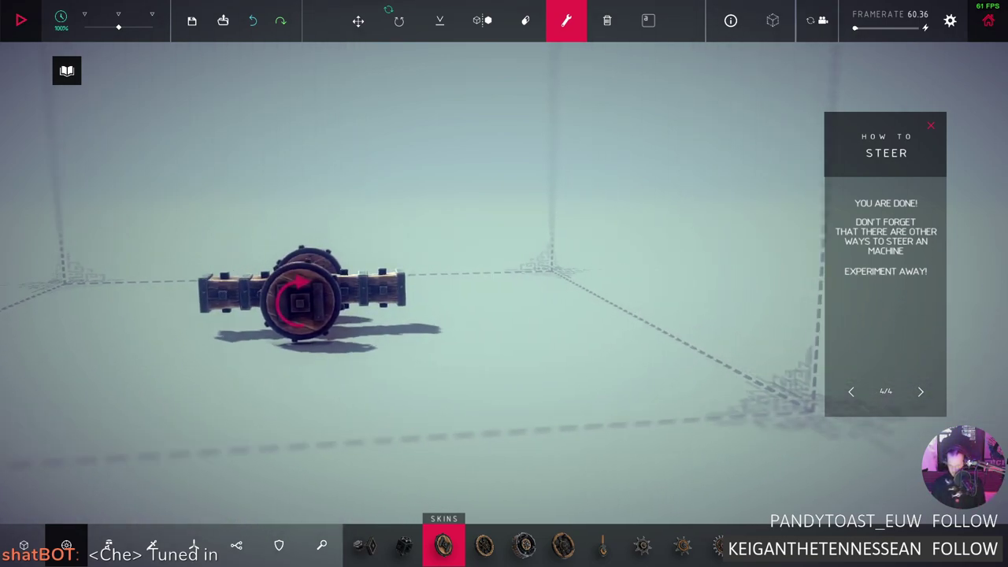
key("d")
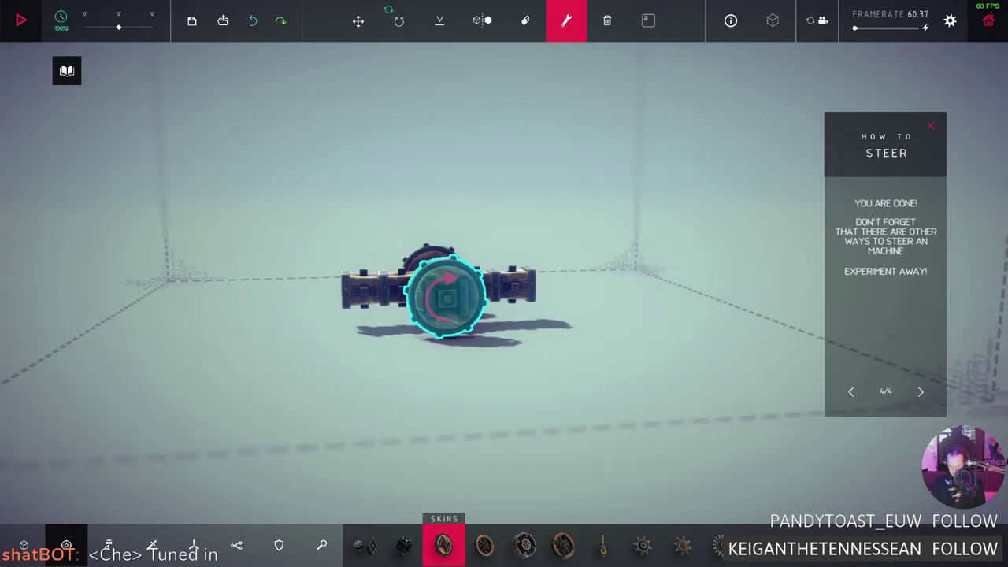
key("d")
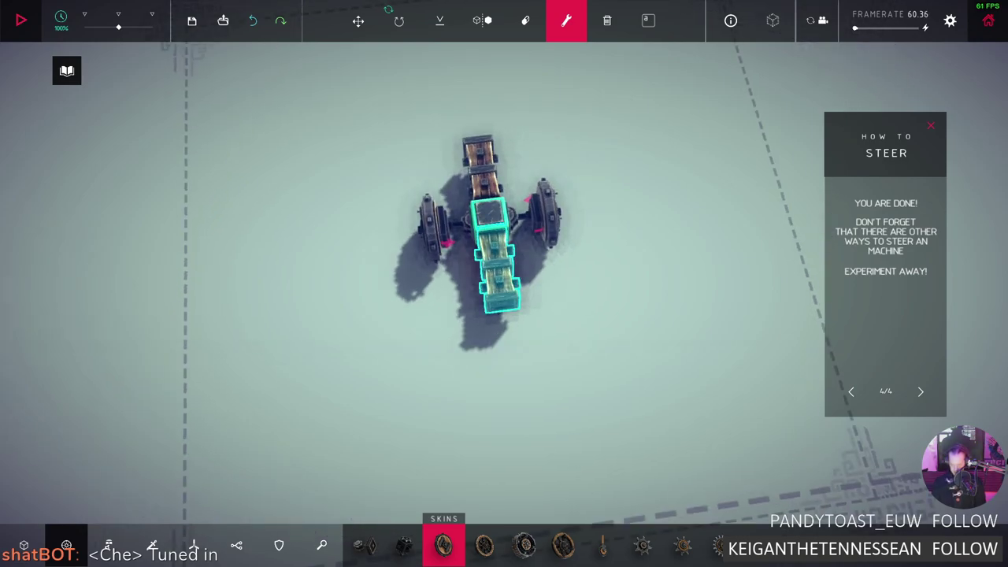
key("d")
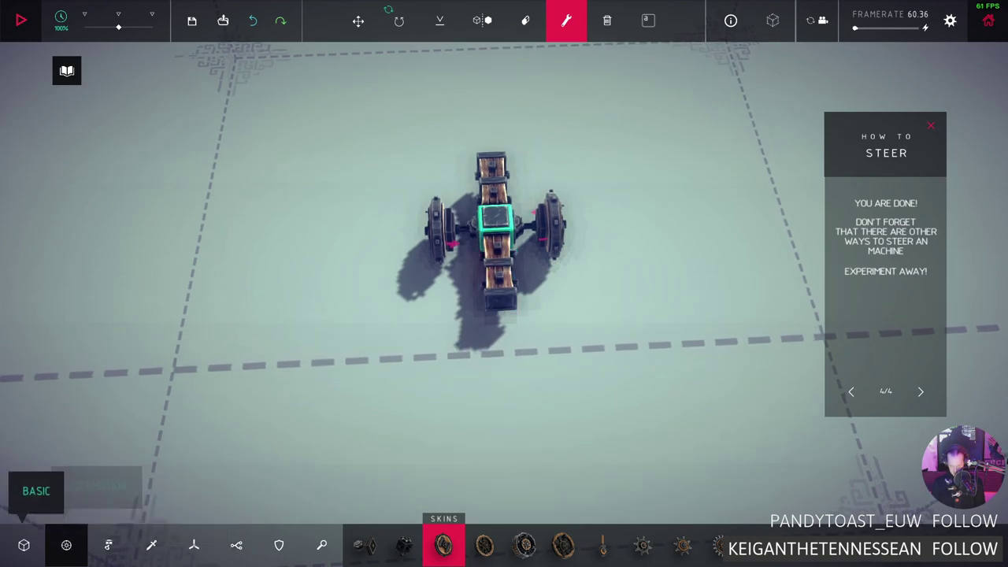
left_click(24, 544)
left_click(404, 545)
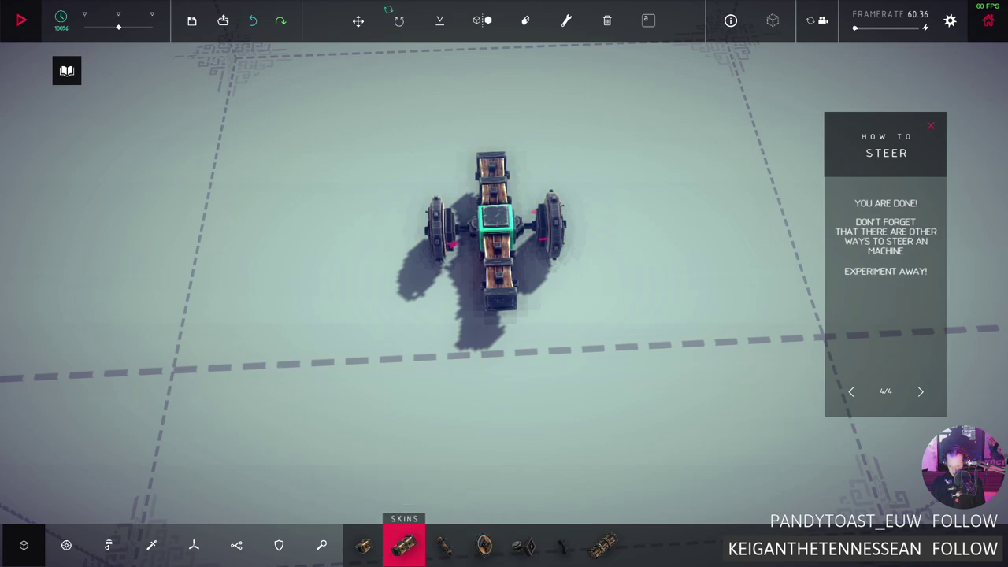
left_click(500, 309)
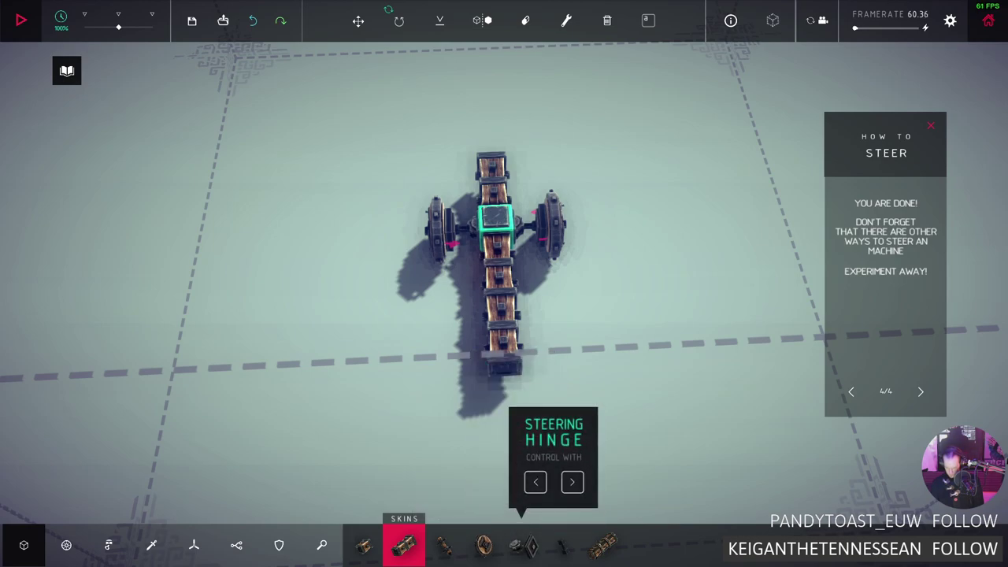
Add a pair of wheels at the beam's far end
left_click(66, 545)
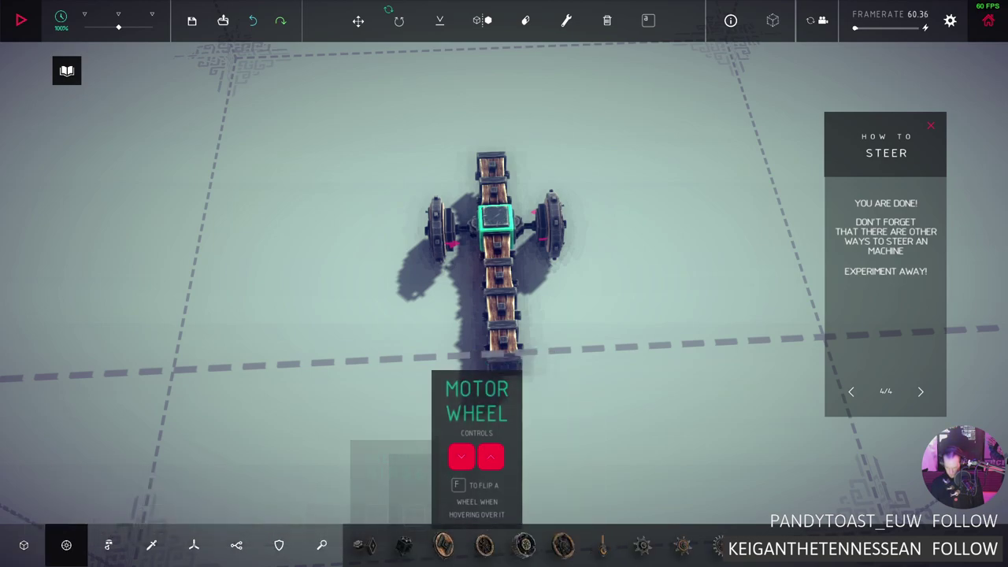
left_click(484, 545)
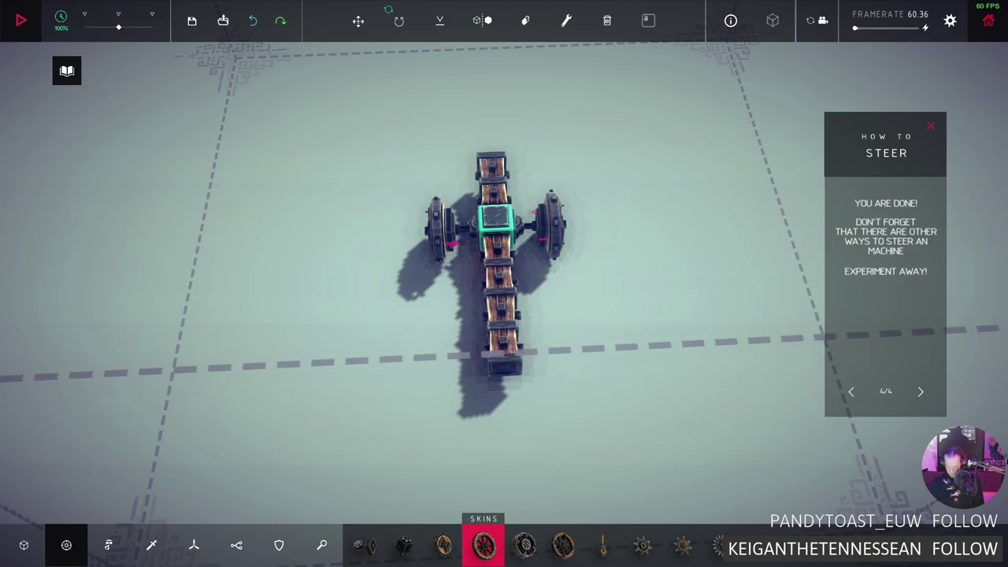
left_click_drag(503, 284, 551, 236)
left_click(561, 315)
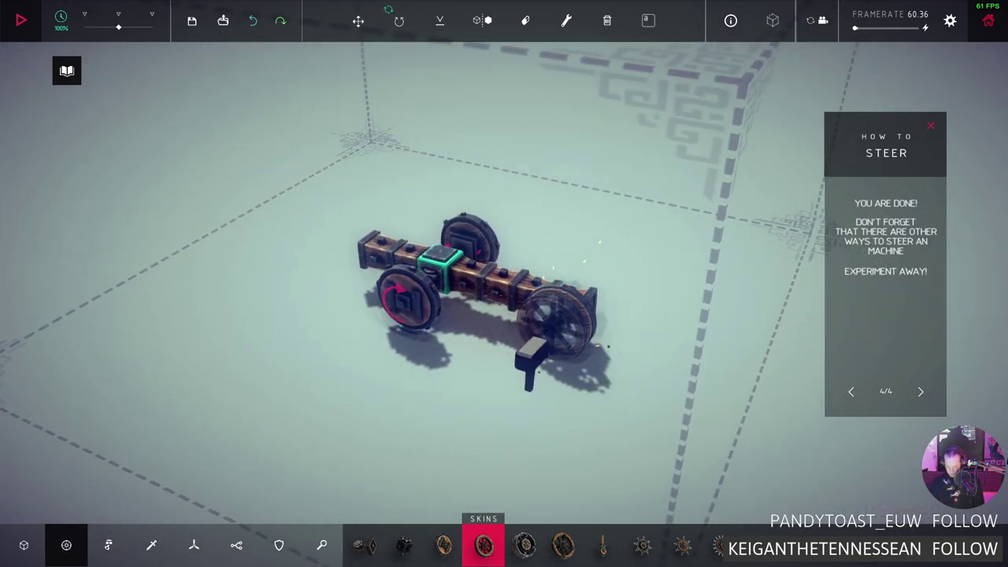
left_click_drag(504, 284, 598, 236)
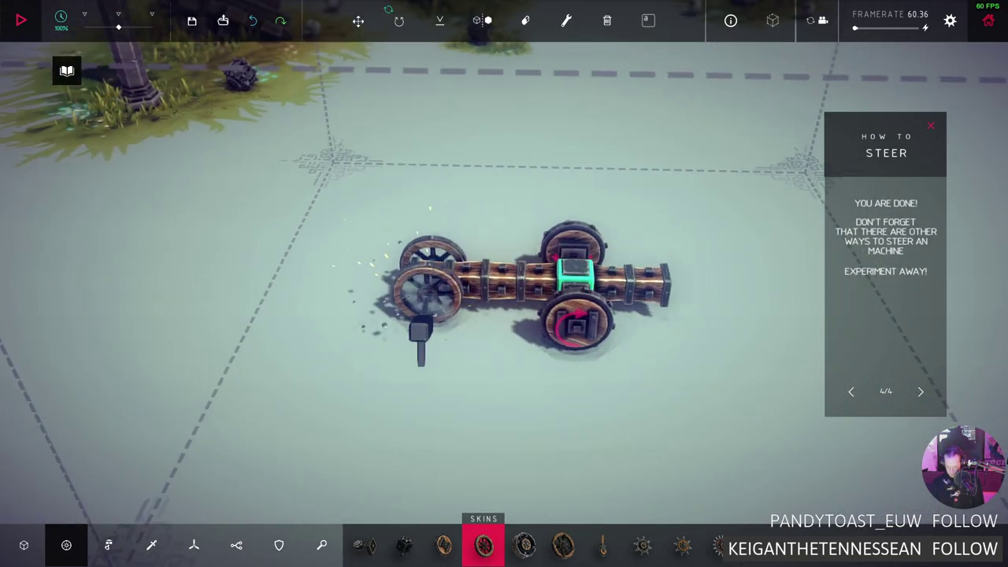
left_click_drag(504, 283, 441, 260)
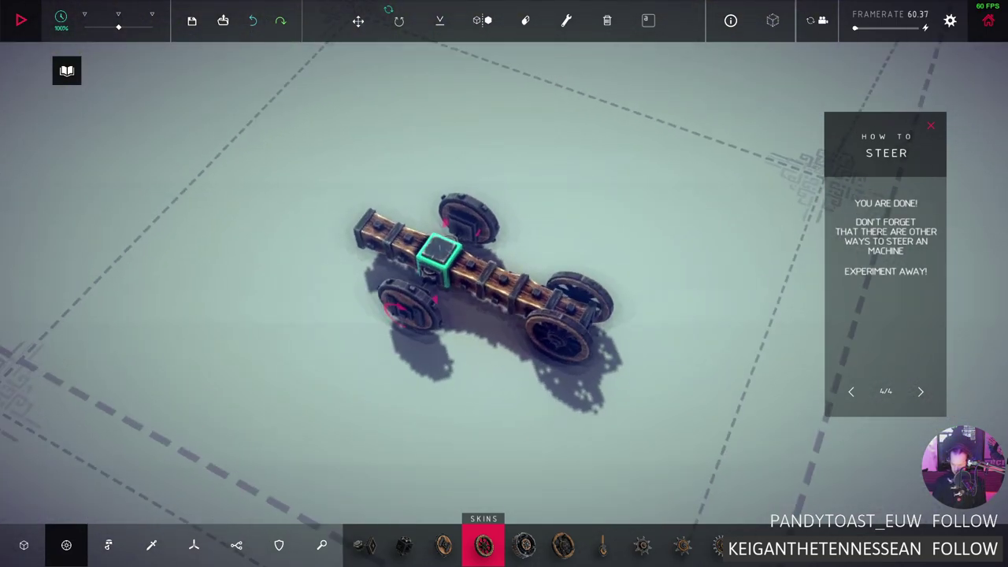
left_click_drag(504, 283, 252, 283)
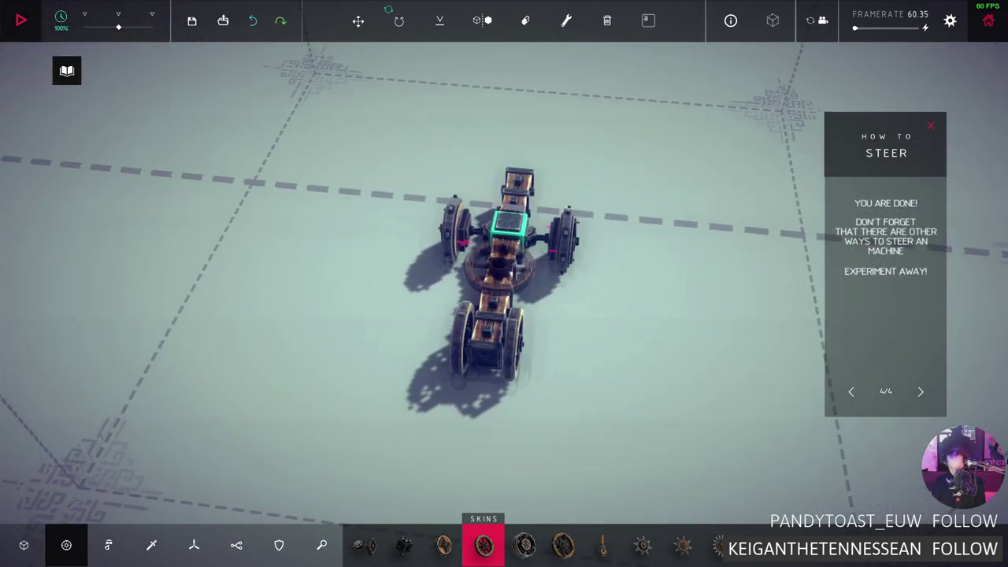
Test-drive the cart, spinning it left in place, then stop to return to build mode
left_click(21, 20)
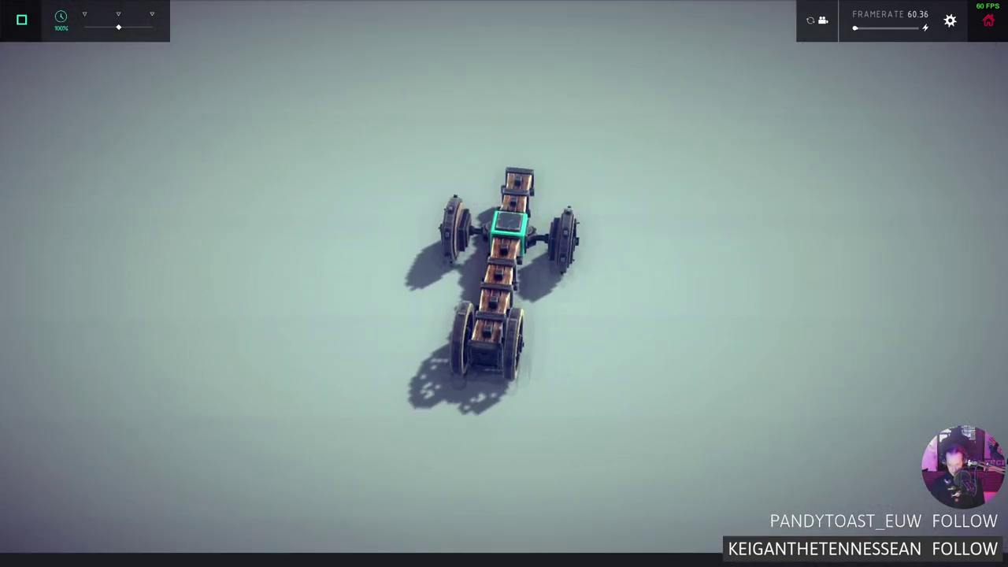
mouse_move(504, 283)
left_mouse_down()
mouse_move(504, 236)
mouse_move(456, 260)
mouse_move(315, 283)
left_mouse_up()
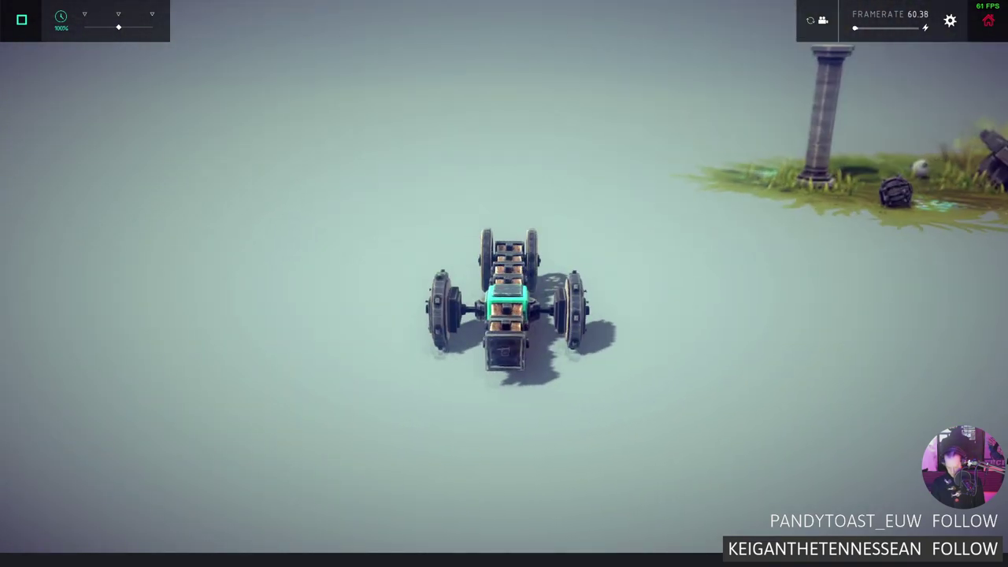
key("Left")
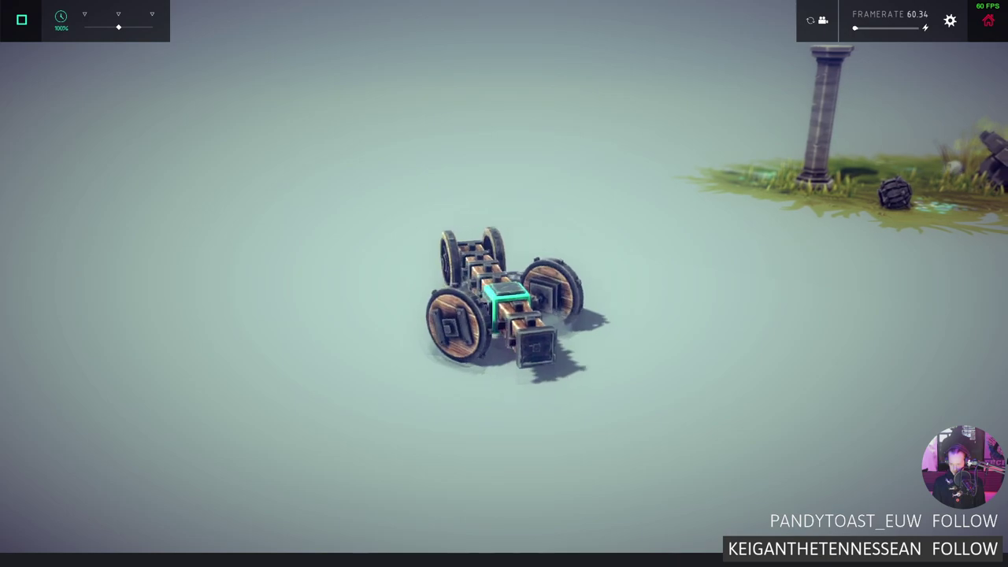
key("Left")
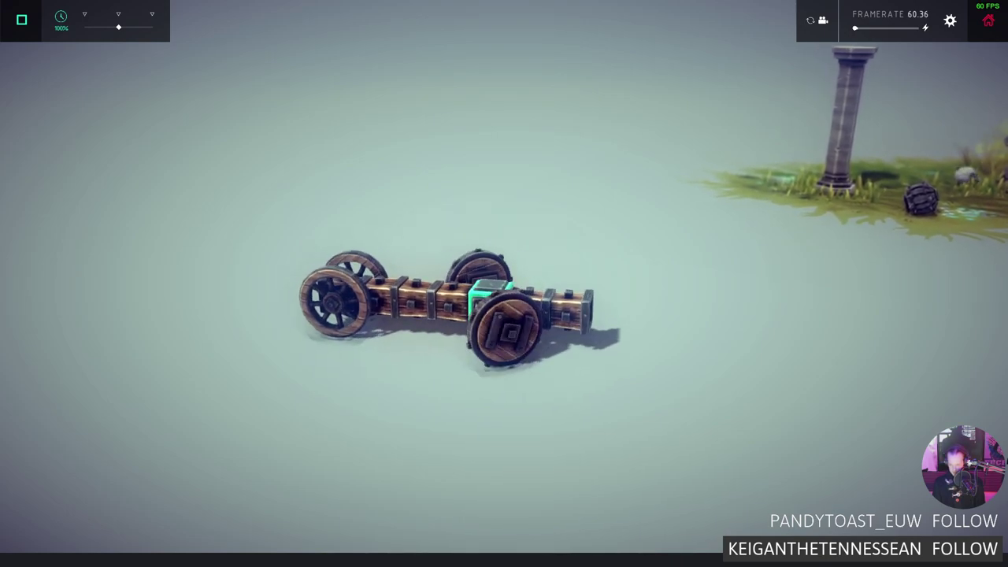
key("Left")
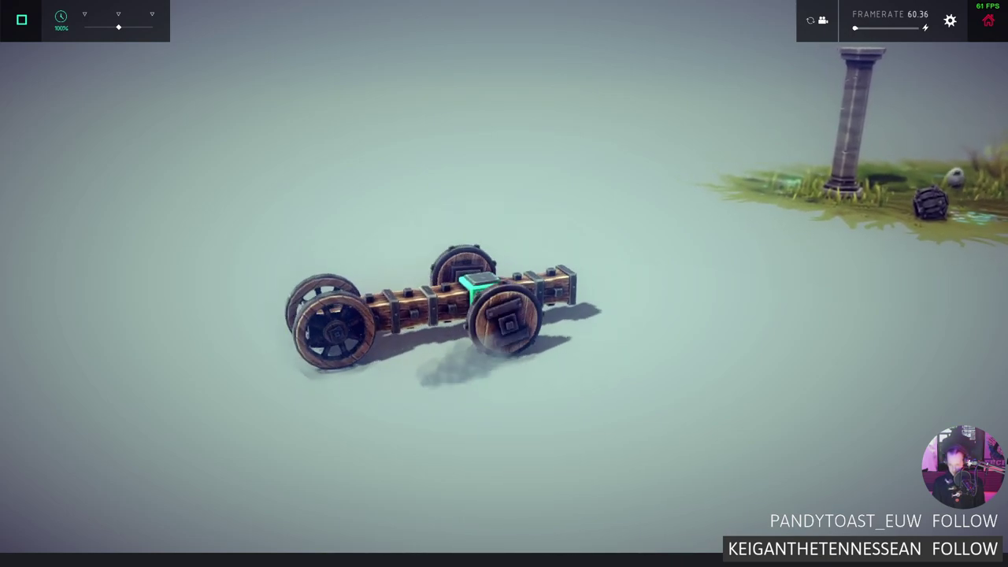
key("Left")
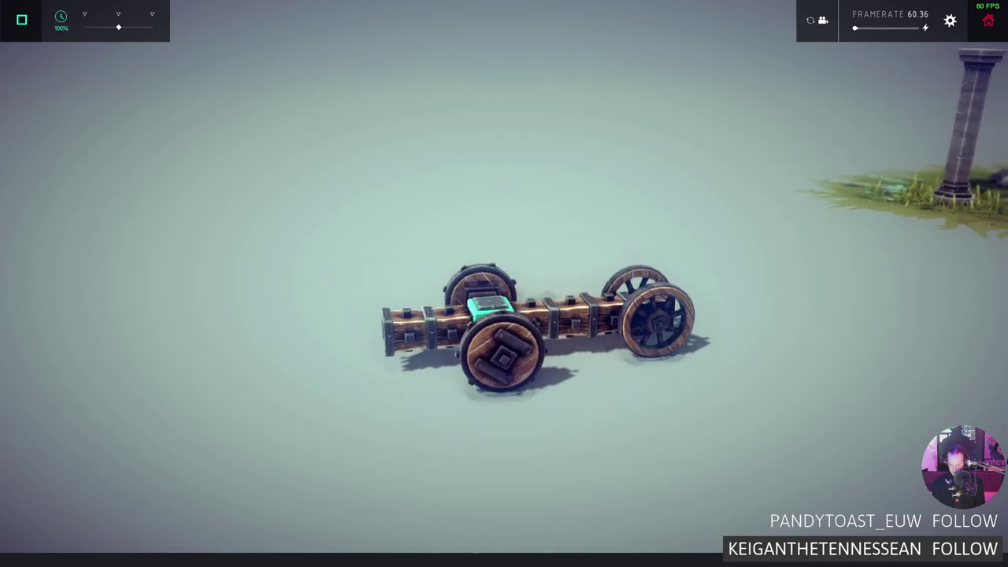
key("Left")
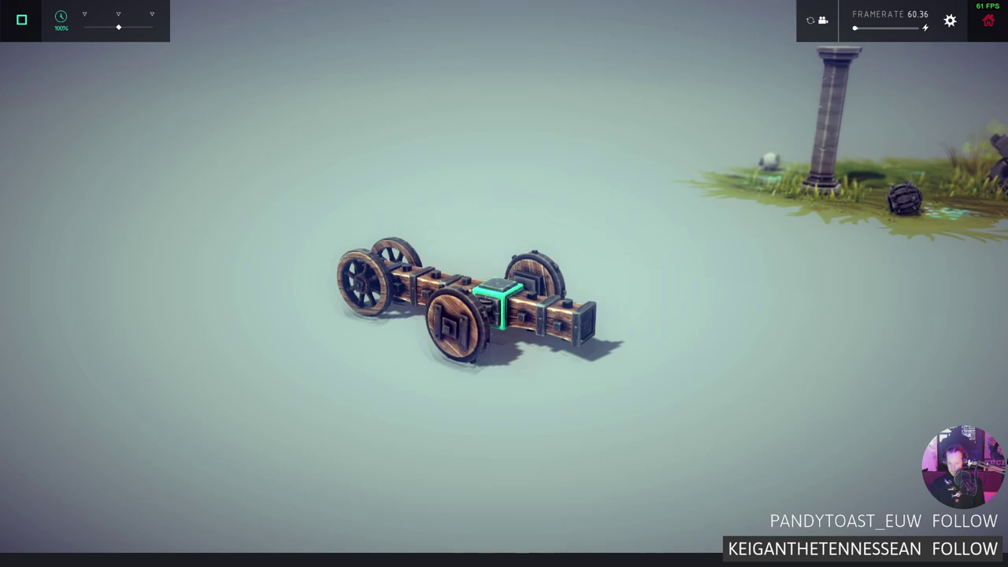
key("space")
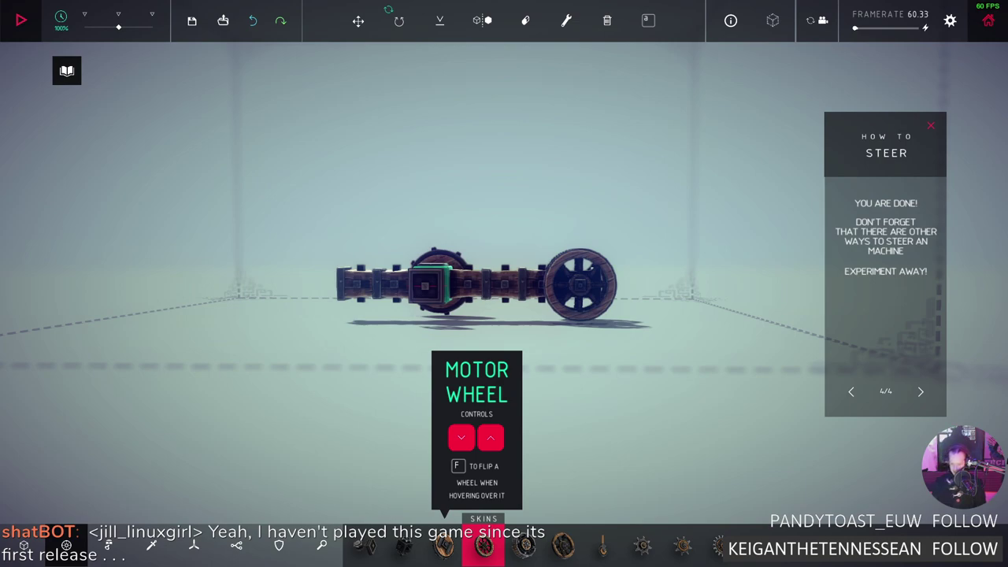
Replace the Motor Wheel on the left hub with a different wheel type (part 3)
left_click(425, 285)
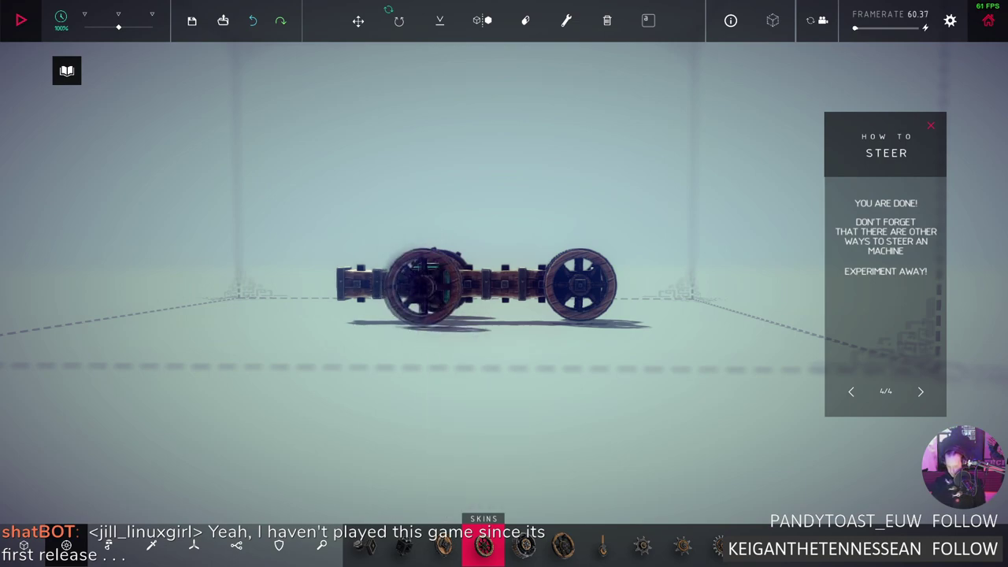
right_click(425, 285)
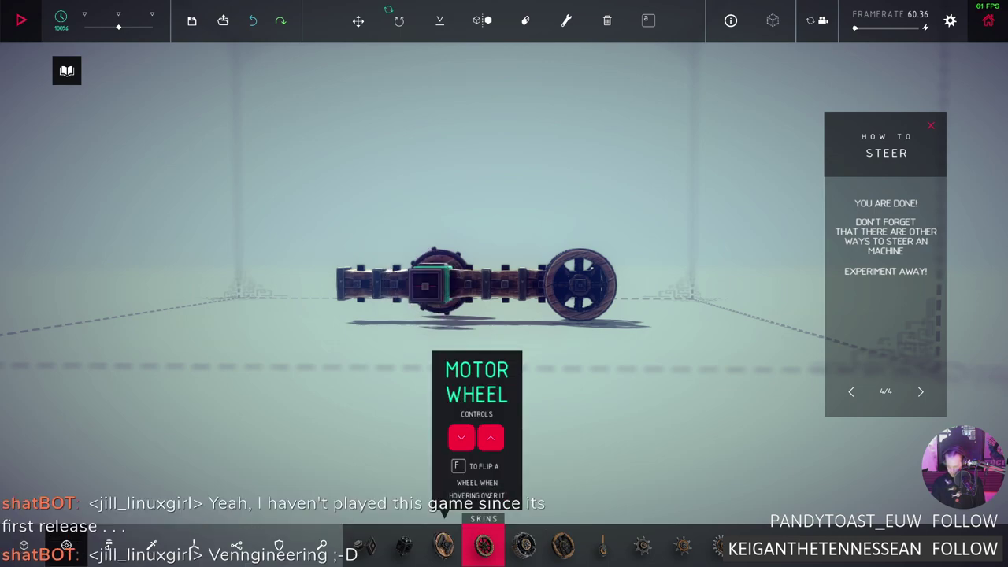
key("3")
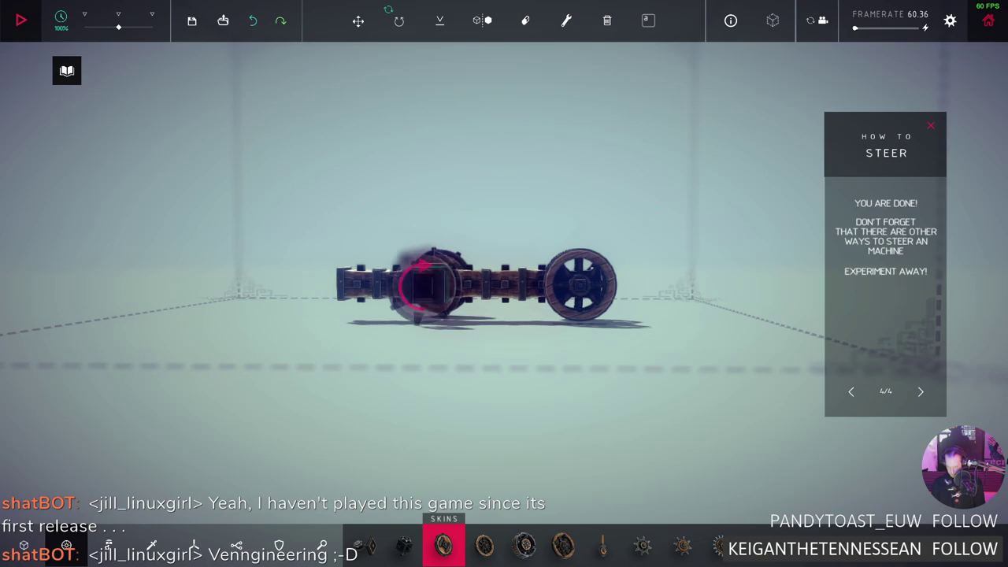
left_click(423, 285)
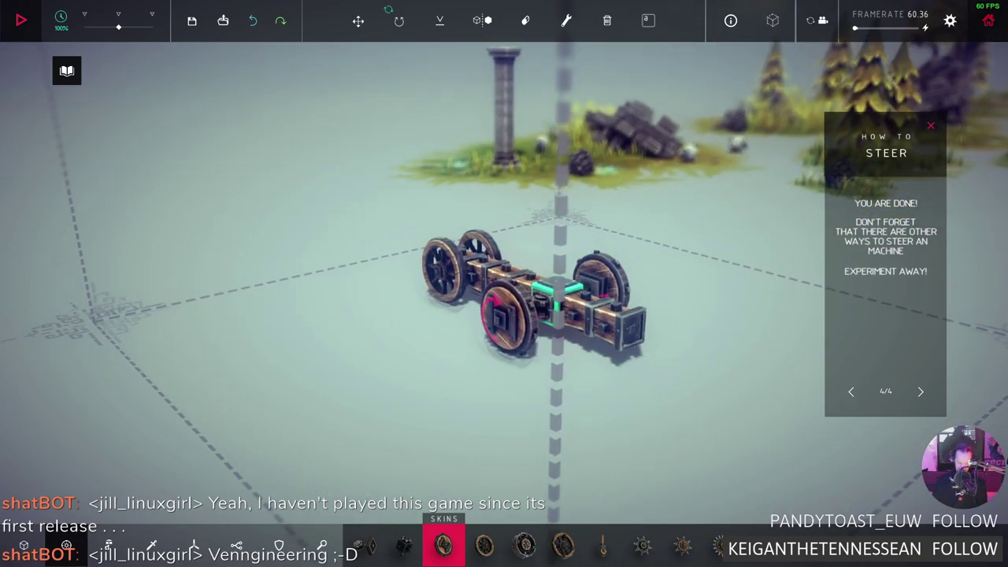
Undo a misplaced end wheel, add a centre block, and run a quick test drive
left_click(636, 329)
key("ctrl+z")
left_click(556, 293)
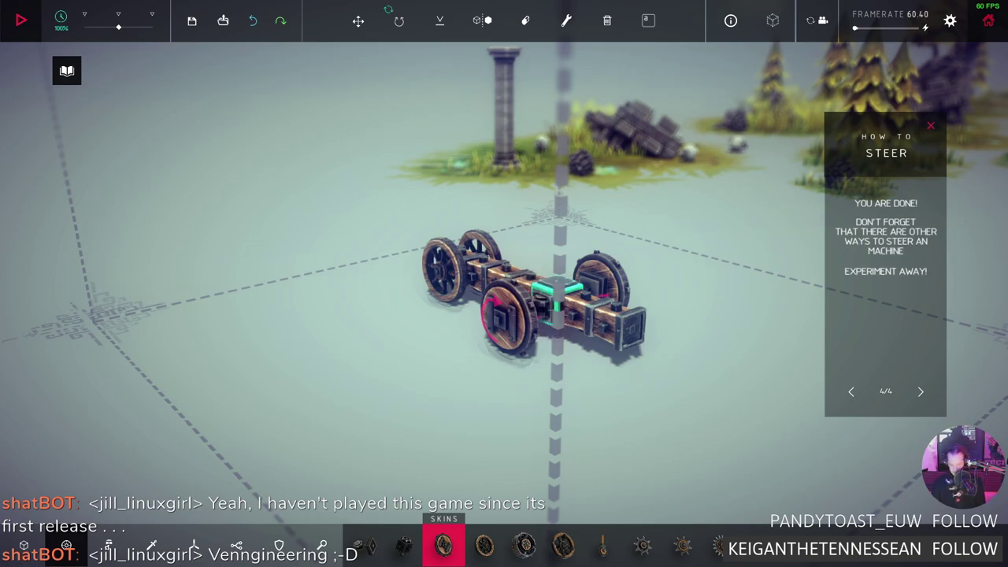
key("space")
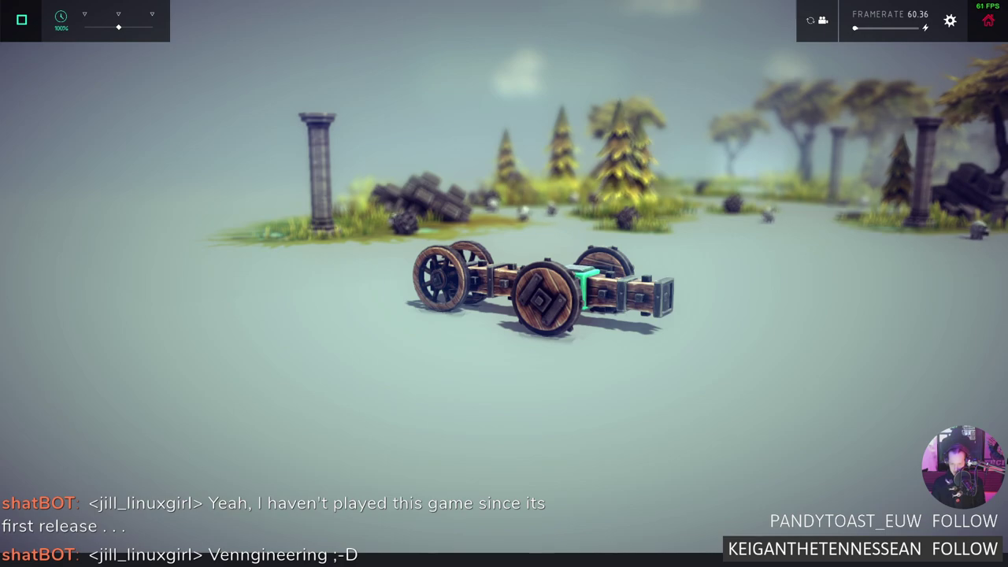
key("space")
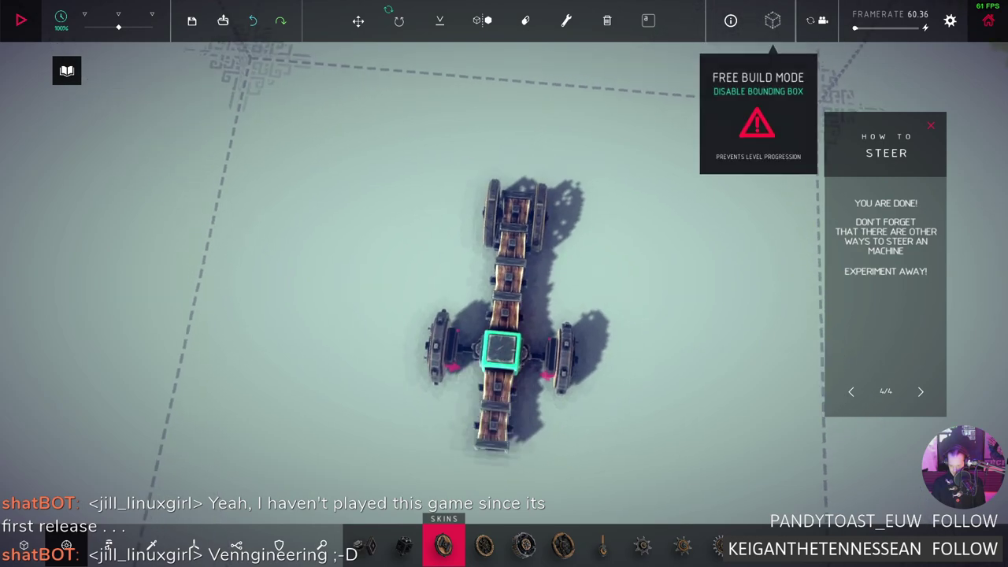
Inspect the Steering Hinge's left/right key bindings in the Key Mapper, then close it
left_click(566, 20)
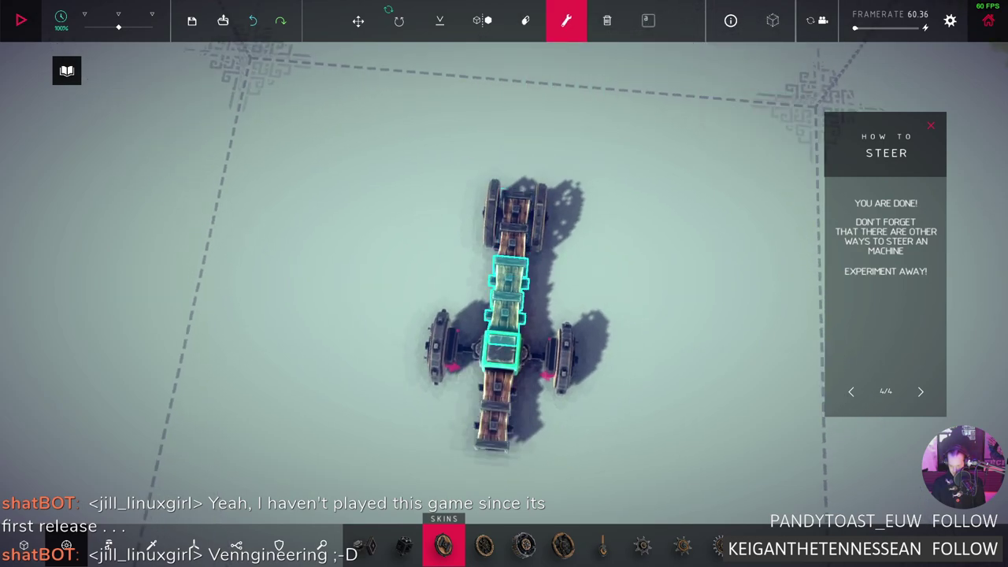
left_click(461, 347)
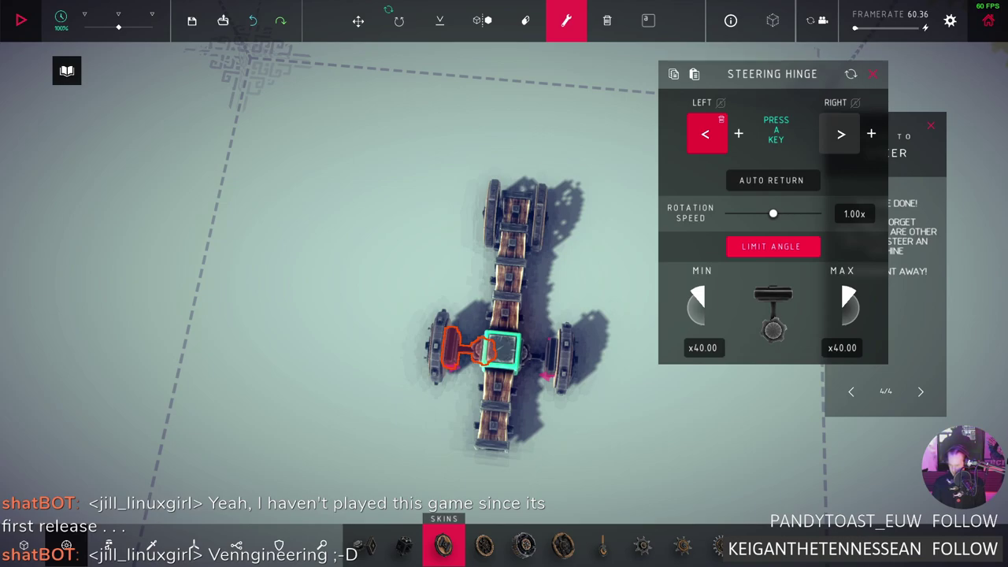
key("Escape")
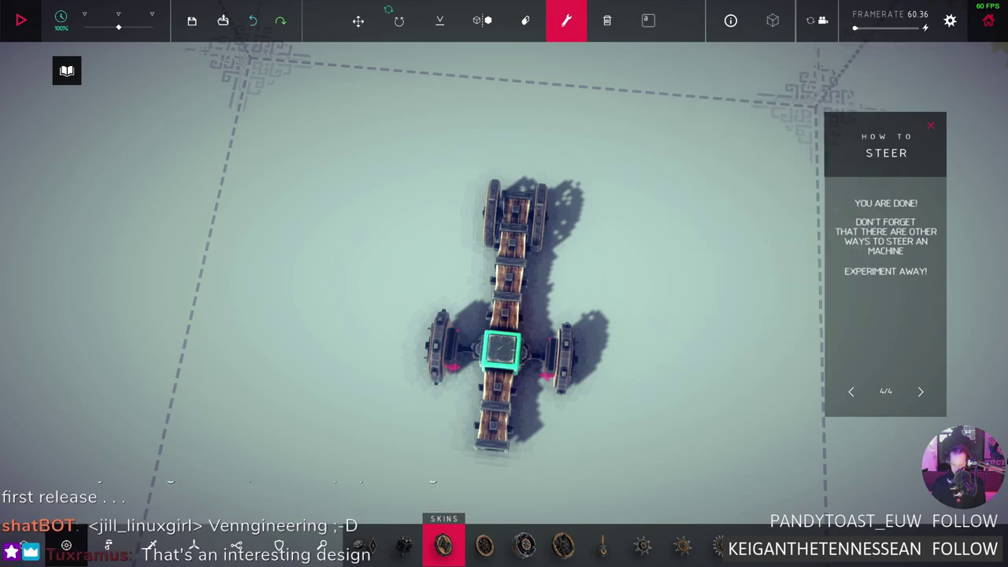
mouse_move(504, 236)
left_mouse_down()
mouse_move(575, 311)
mouse_move(551, 236)
mouse_move(473, 220)
mouse_move(504, 220)
left_mouse_up()
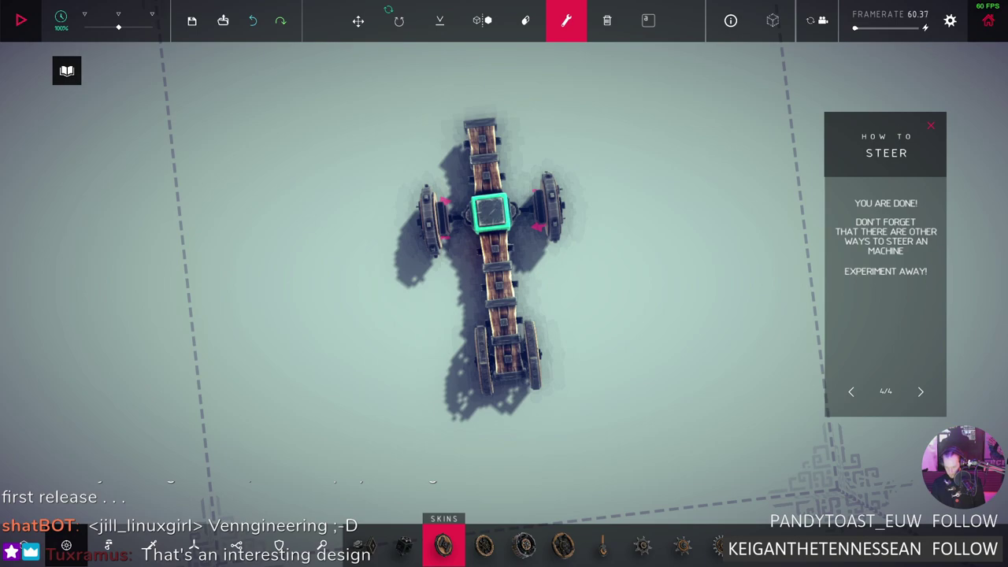
Run a second test drive, then stop it to reset the cart to its start
key("space")
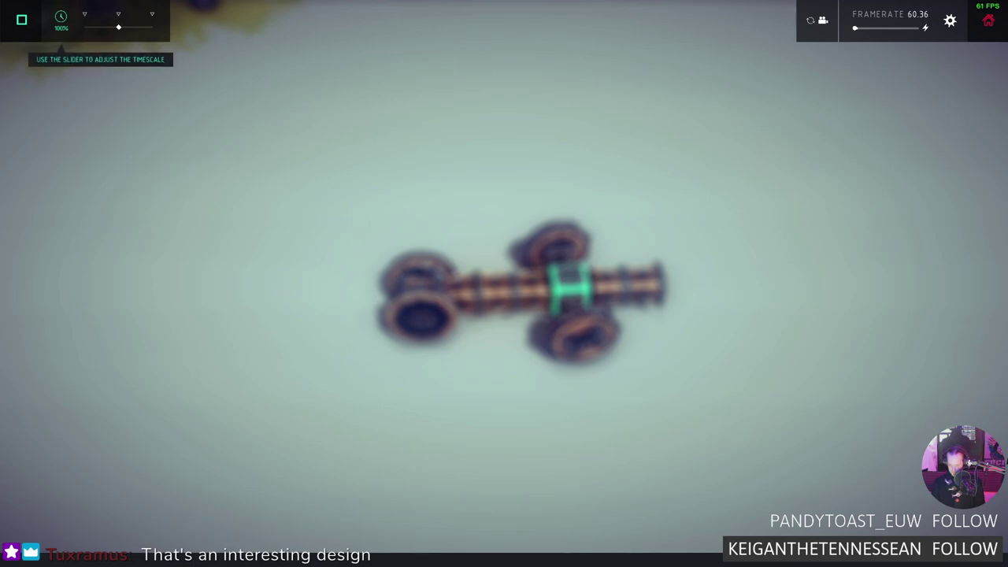
key("space")
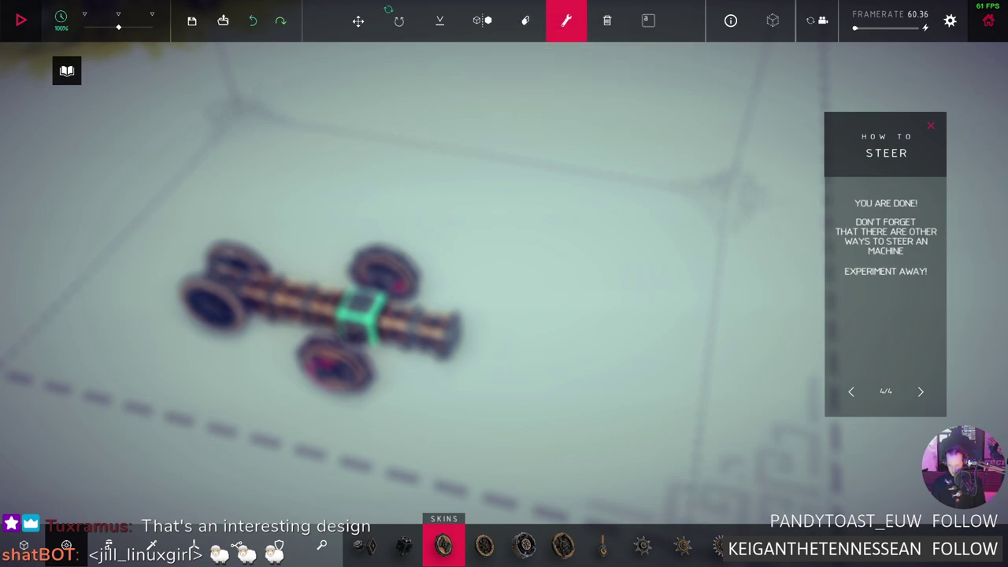
Dismiss the main menu and refocus the camera on the cart from a low side angle
key("Escape")
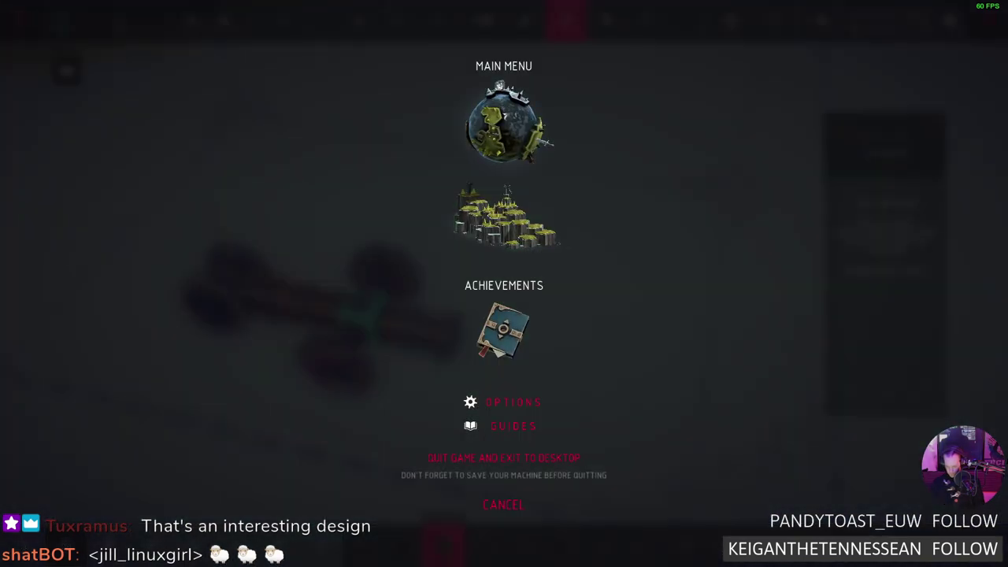
key("Escape")
key("f")
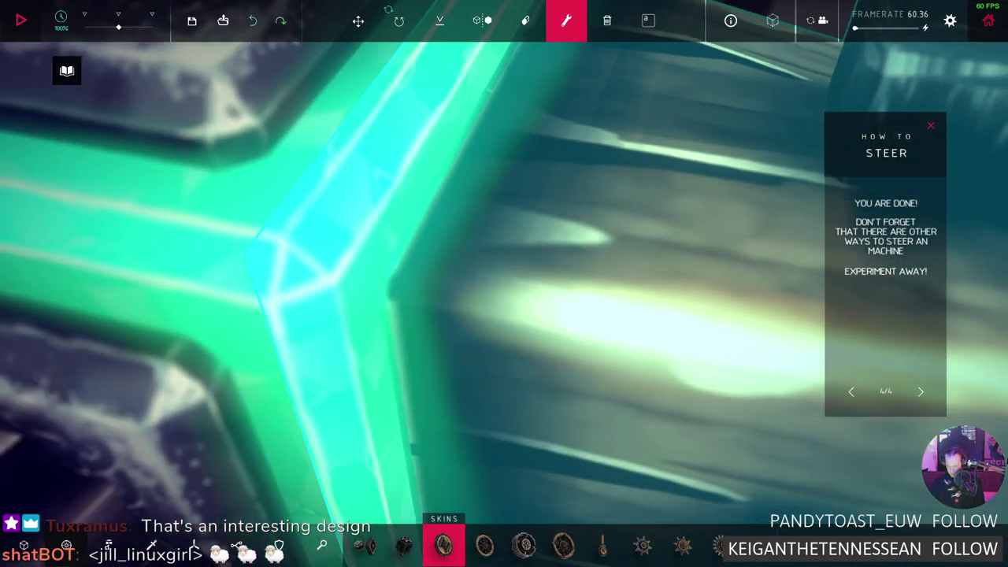
scroll(504, 284, "down", 10)
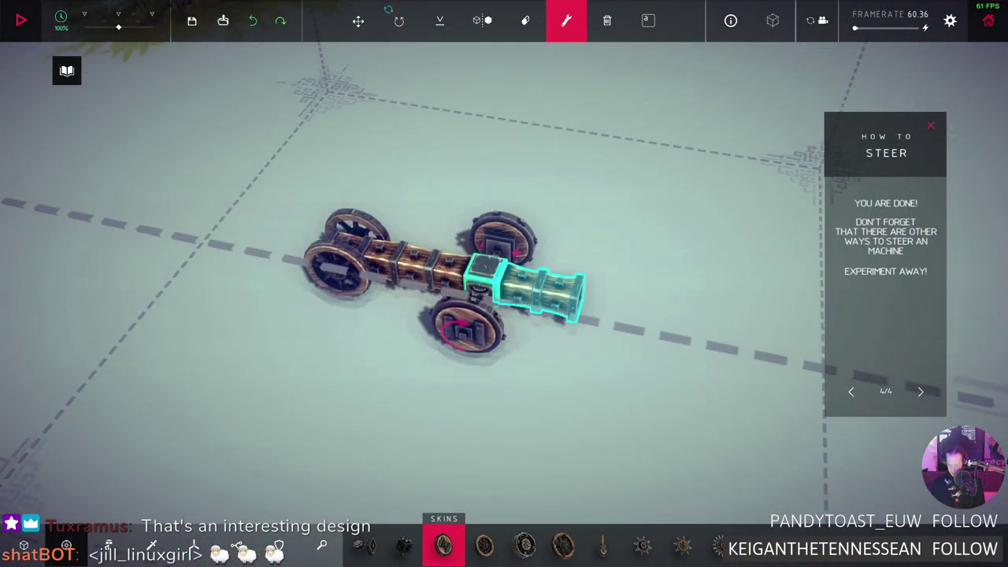
left_click_drag(504, 284, 331, 260)
mouse_move(504, 283)
left_mouse_down()
mouse_move(504, 229)
mouse_move(519, 276)
left_mouse_up()
Drive the cart near the castle island with the arrow keys until it breaks apart
key("space")
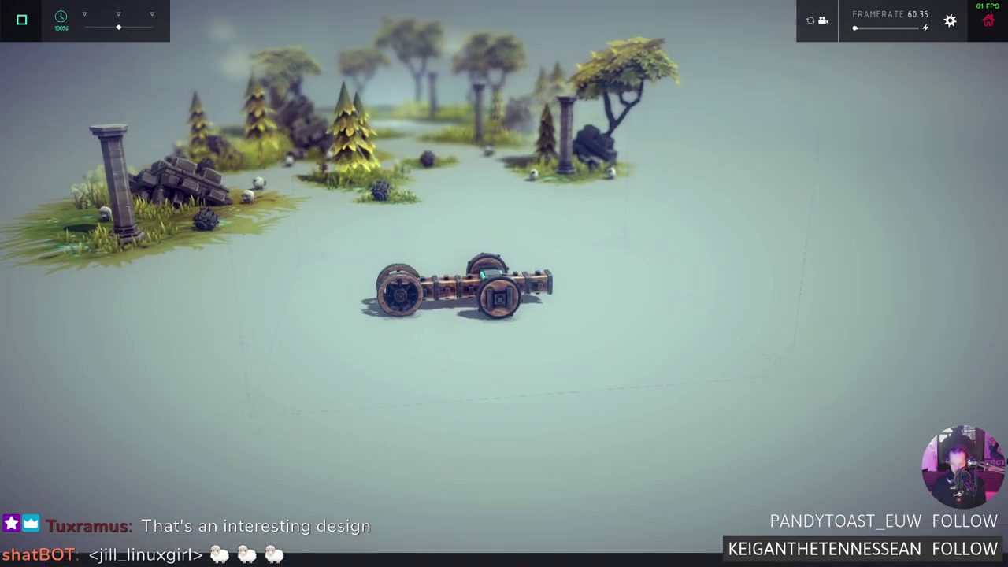
key("a")
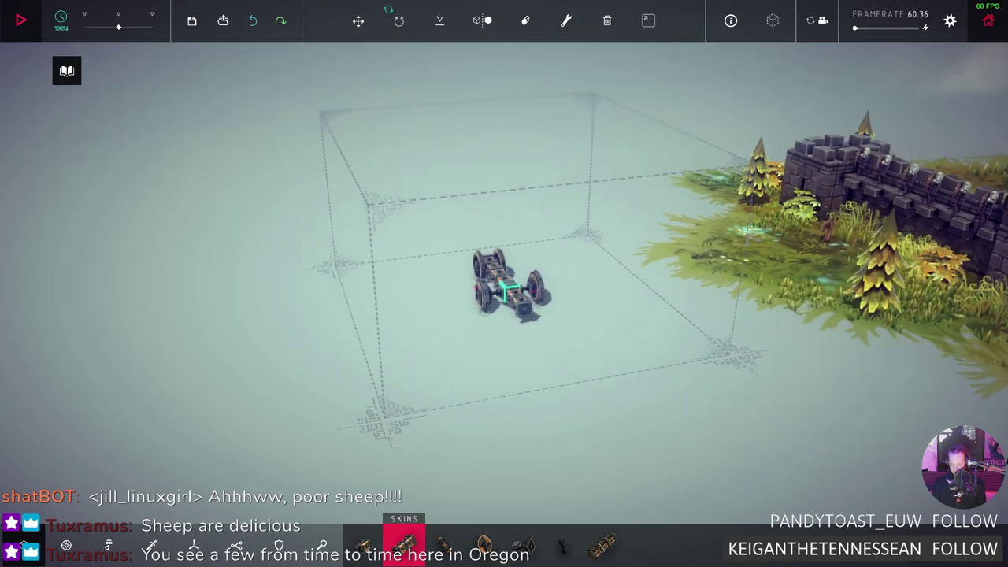
key("space")
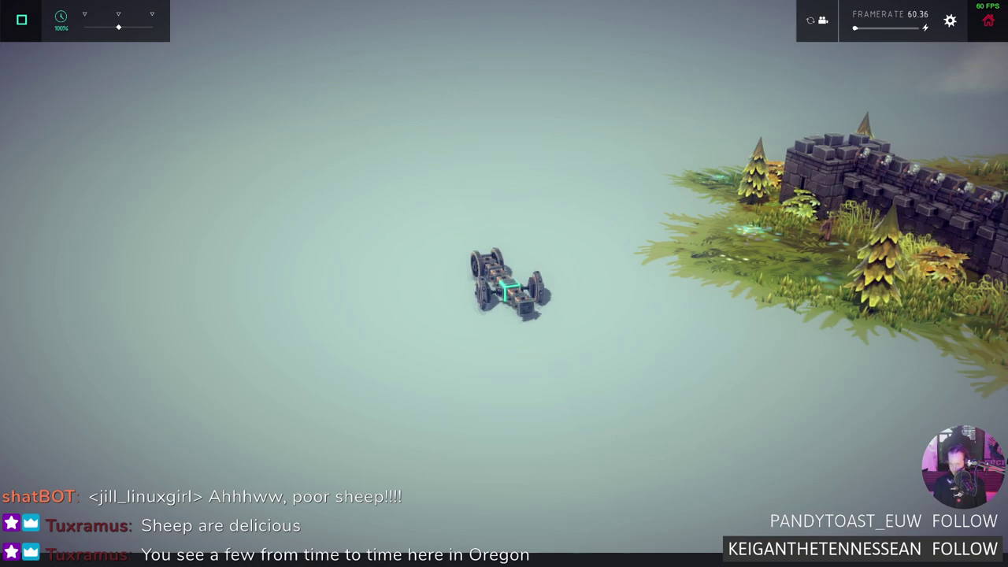
key("Up")
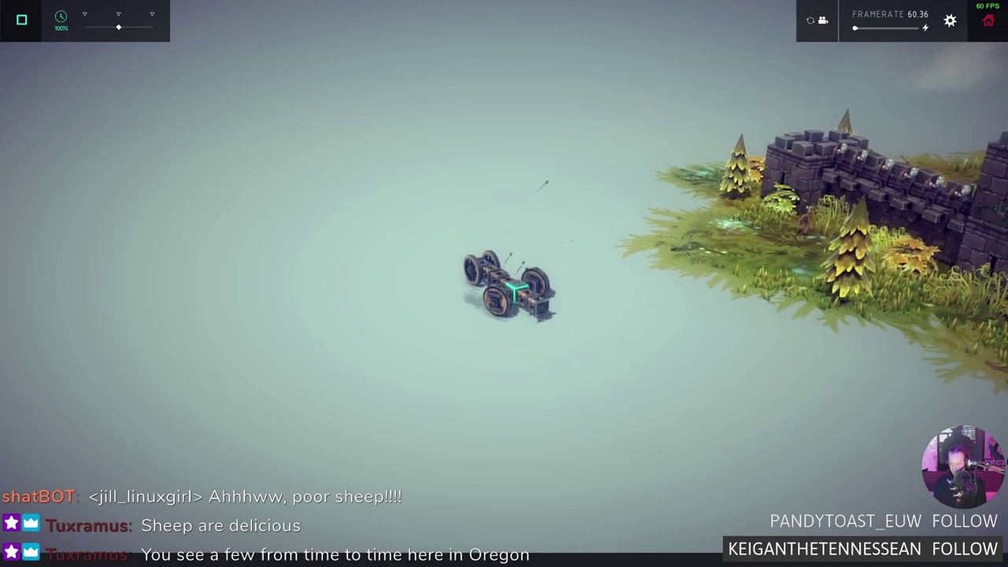
key("Right")
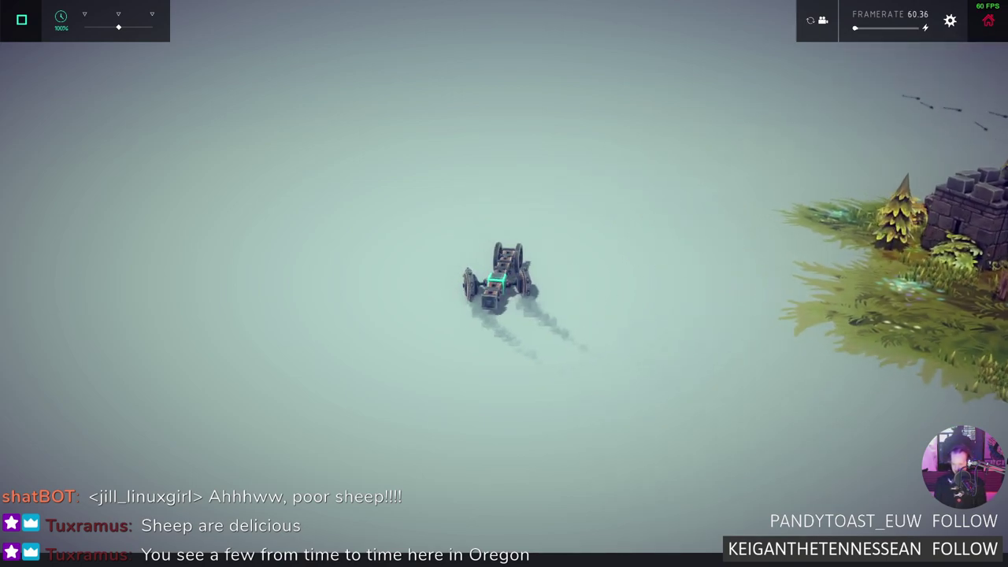
key("Right")
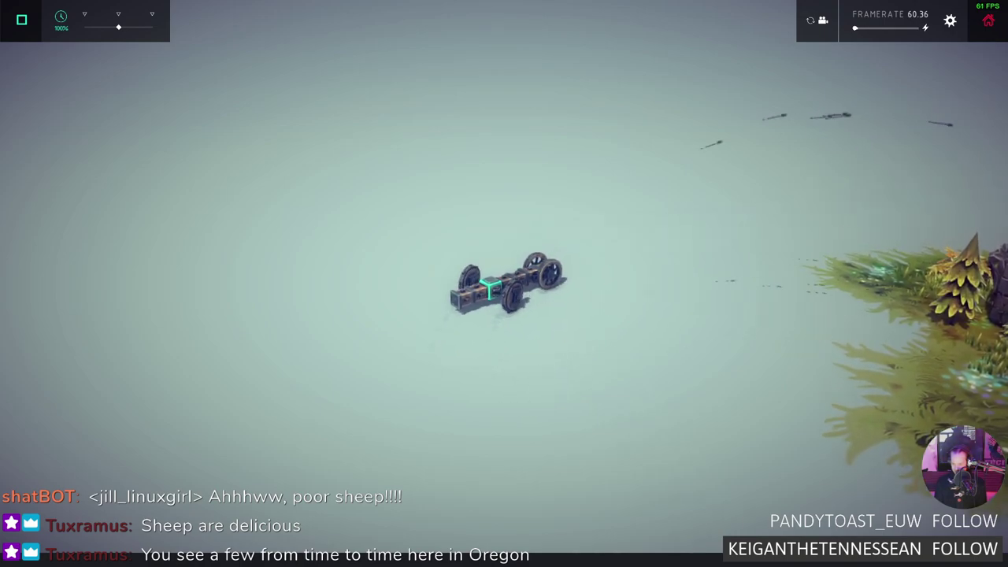
key("Up")
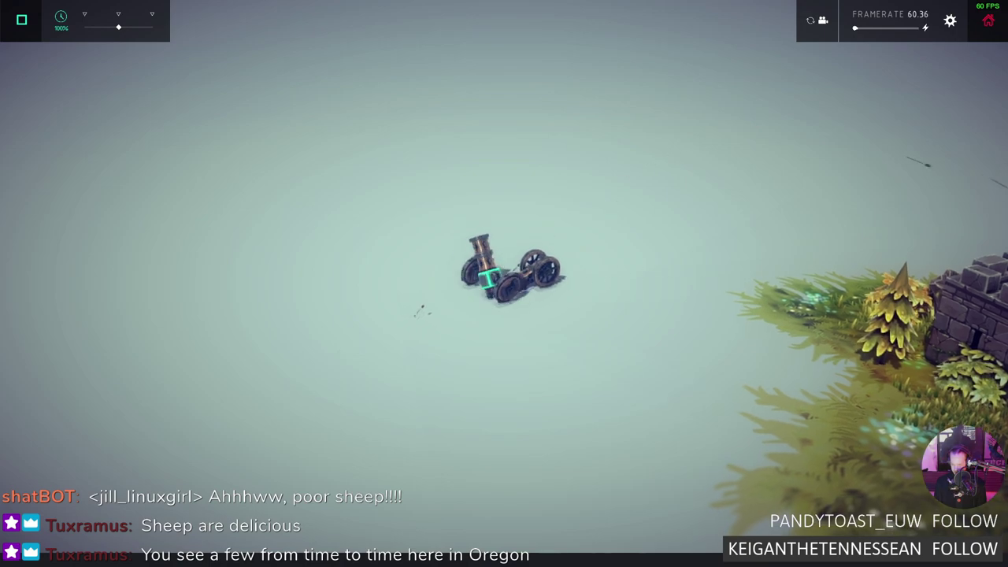
key("Down")
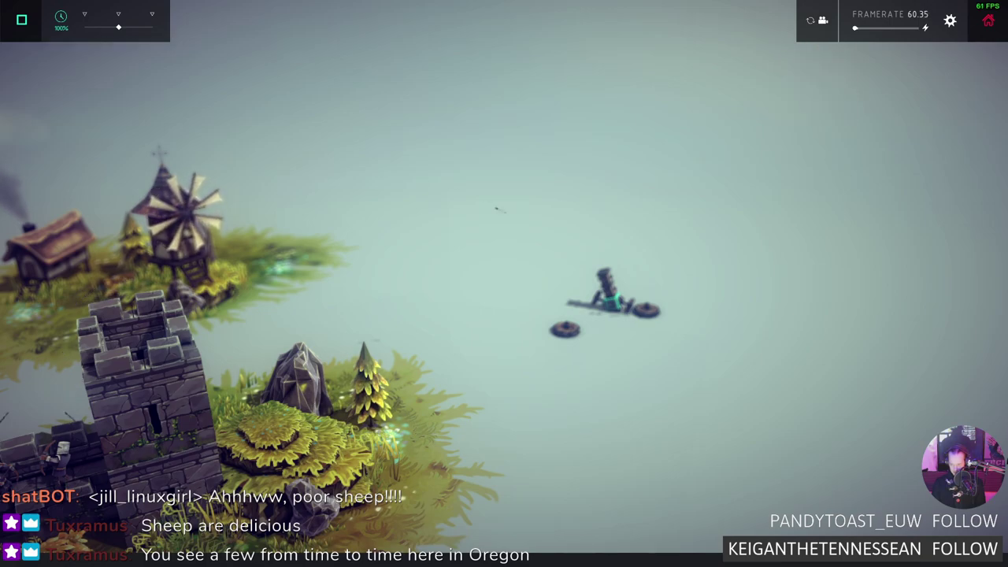
Reset the camera and stop the simulation, returning the cart to its build position
left_click(817, 21)
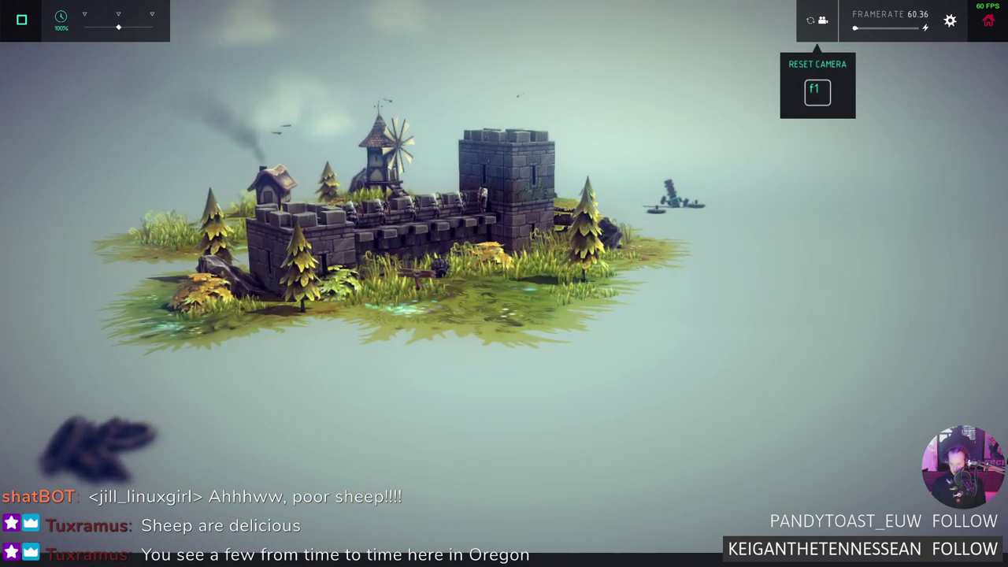
key("space")
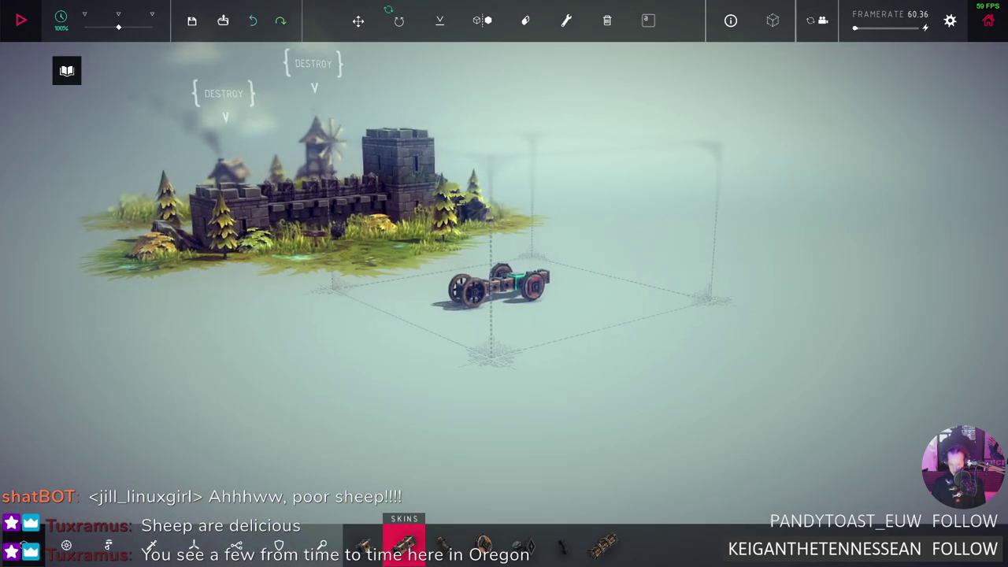
scroll(504, 291, "up", 3)
scroll(503, 292, "up", 3)
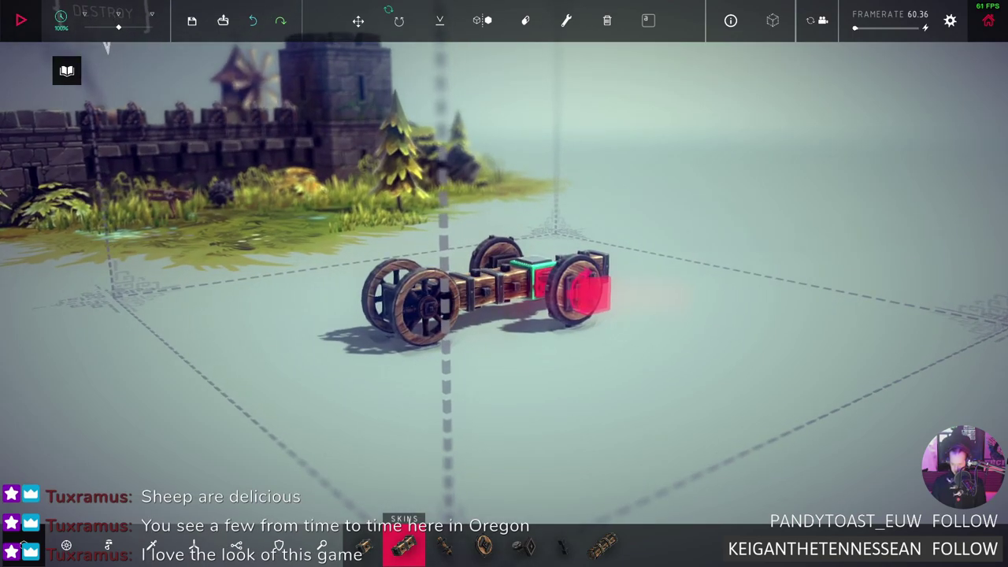
left_click_drag(582, 293, 543, 296)
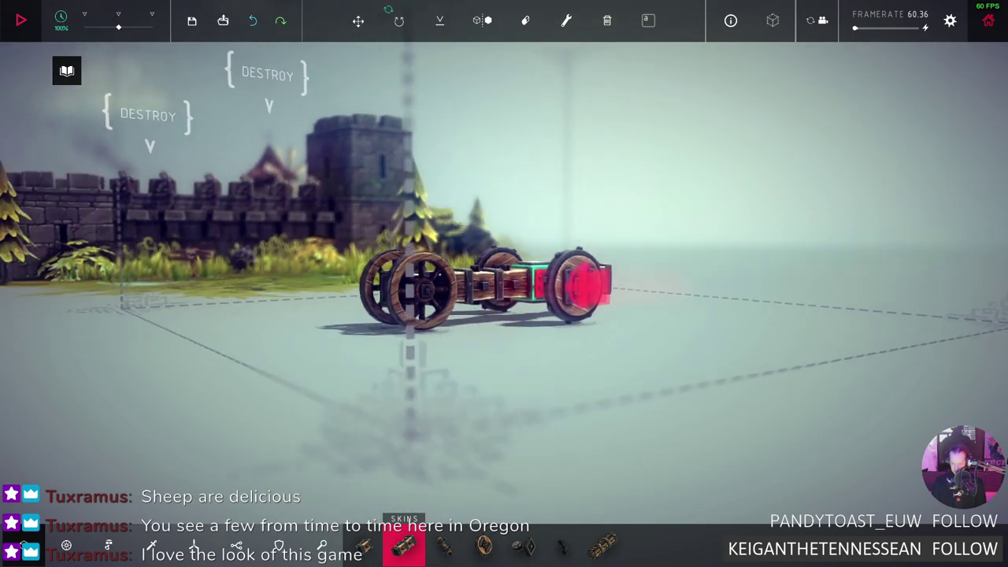
scroll(504, 291, "up", 3)
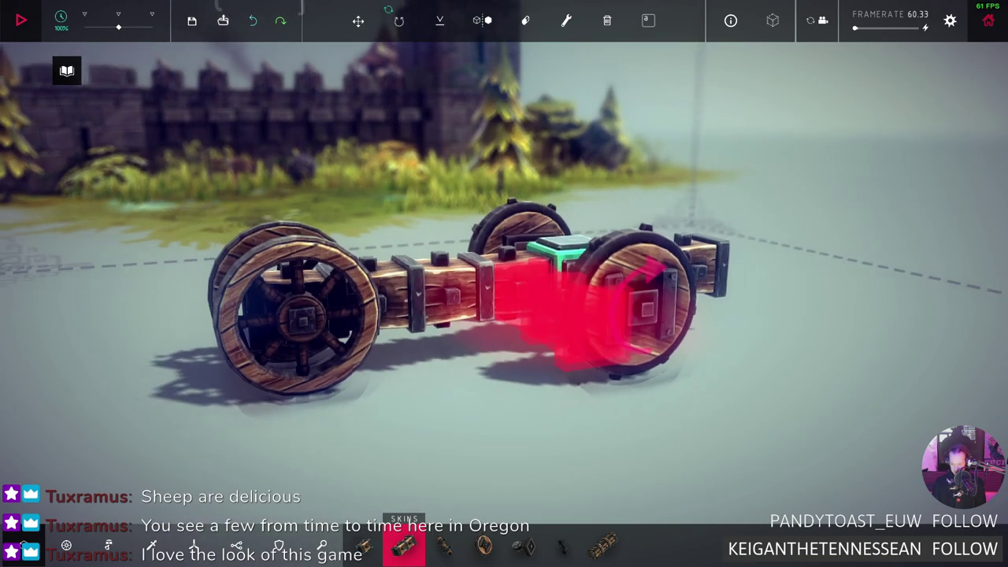
scroll(503, 292, "down", 5)
scroll(504, 291, "up", 3)
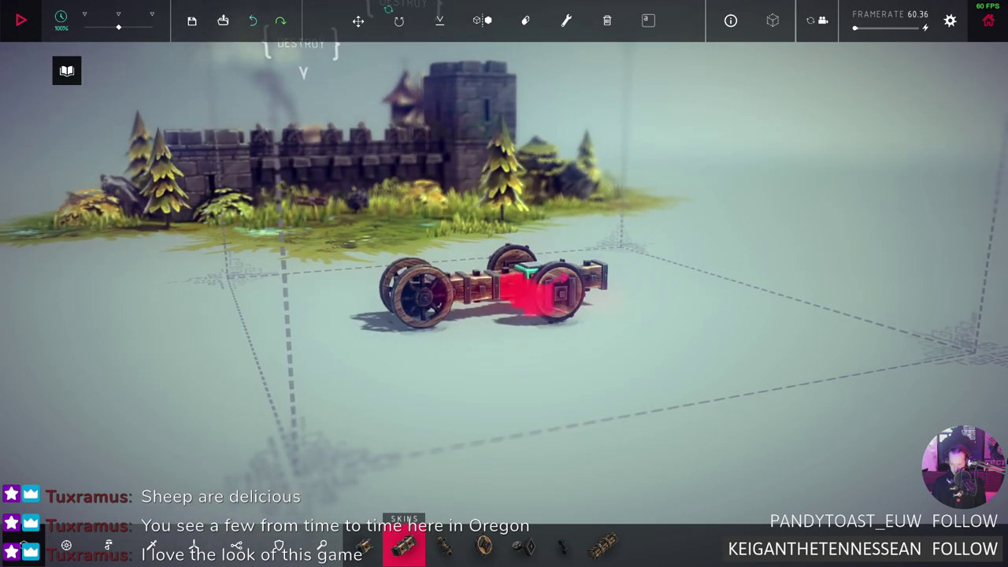
scroll(504, 291, "down", 5)
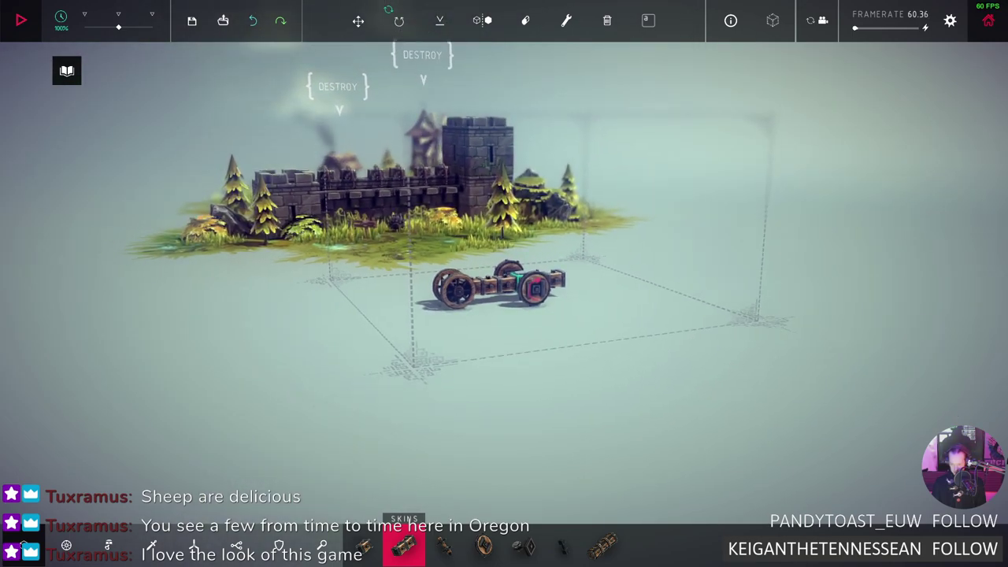
mouse_move(504, 291)
left_mouse_down()
mouse_move(441, 293)
mouse_move(551, 292)
mouse_move(520, 292)
left_mouse_up()
scroll(504, 291, "up", 4)
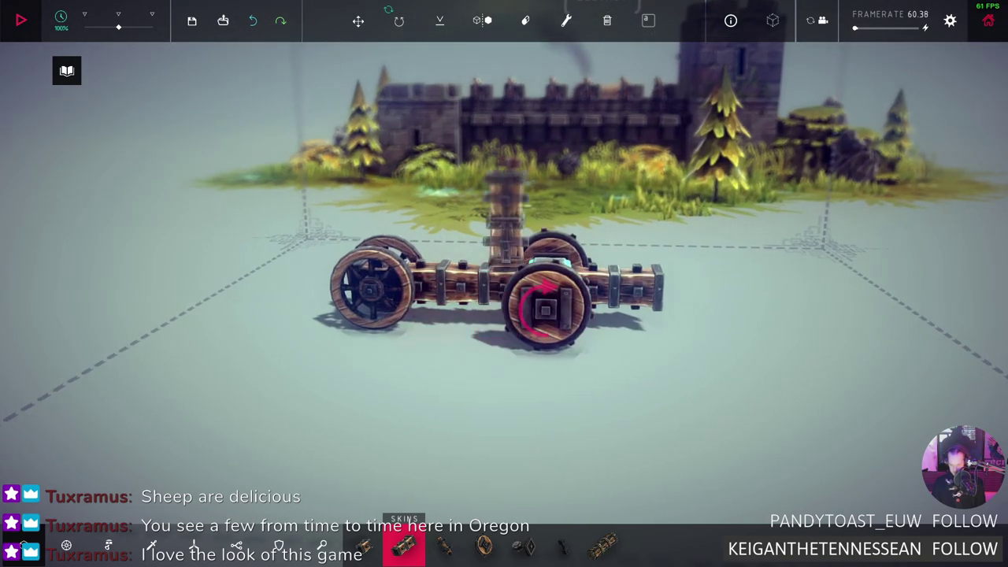
left_click_drag(543, 307, 578, 293)
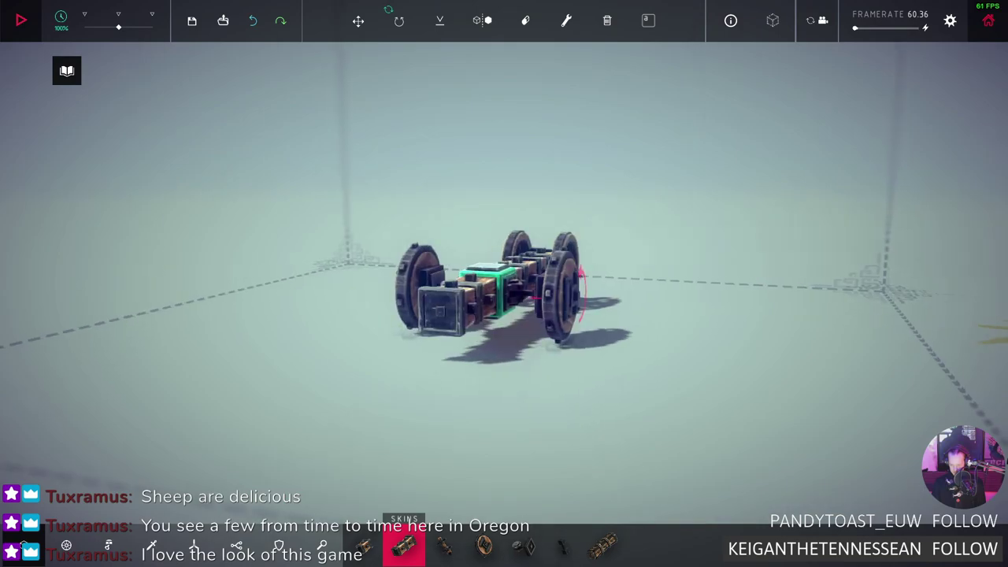
Stack tall wooden columns on the front block and on the rear beam
left_click(473, 283)
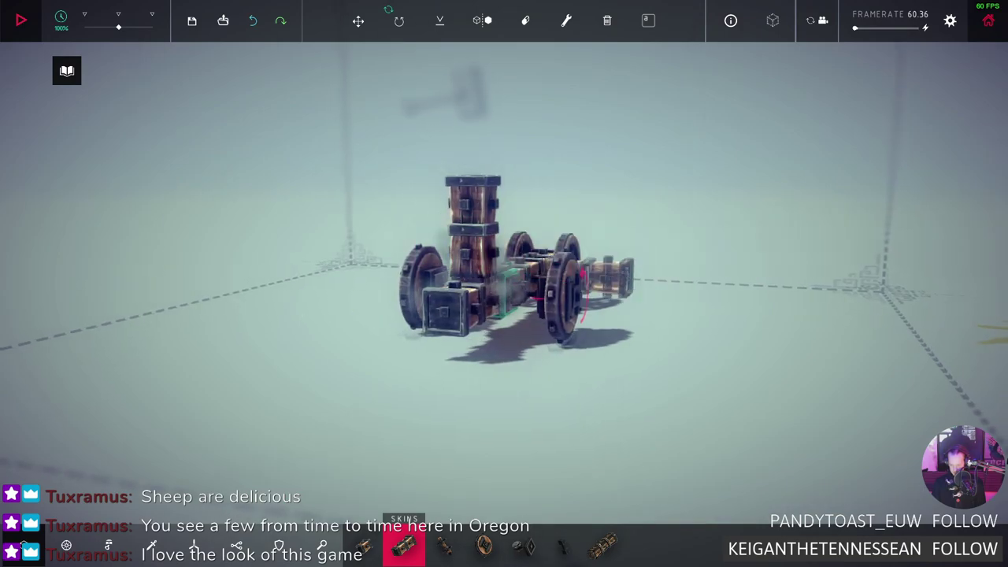
left_click_drag(504, 283, 472, 362)
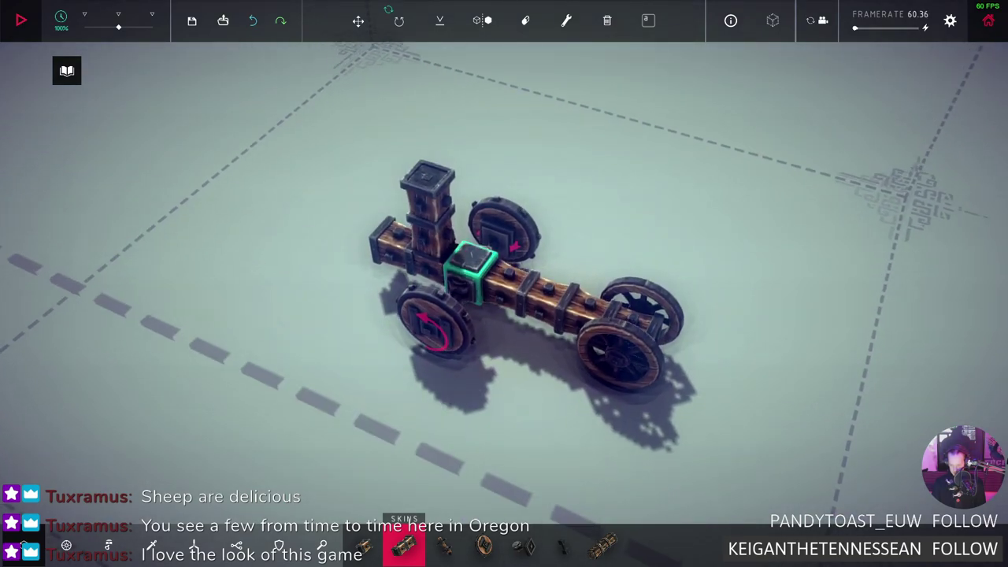
left_click(590, 299)
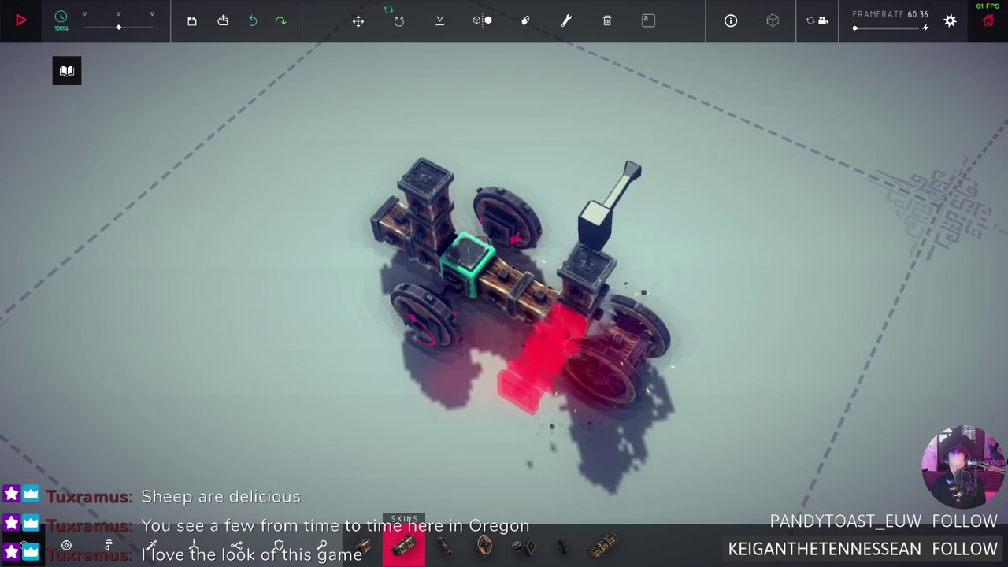
left_click_drag(503, 315, 464, 252)
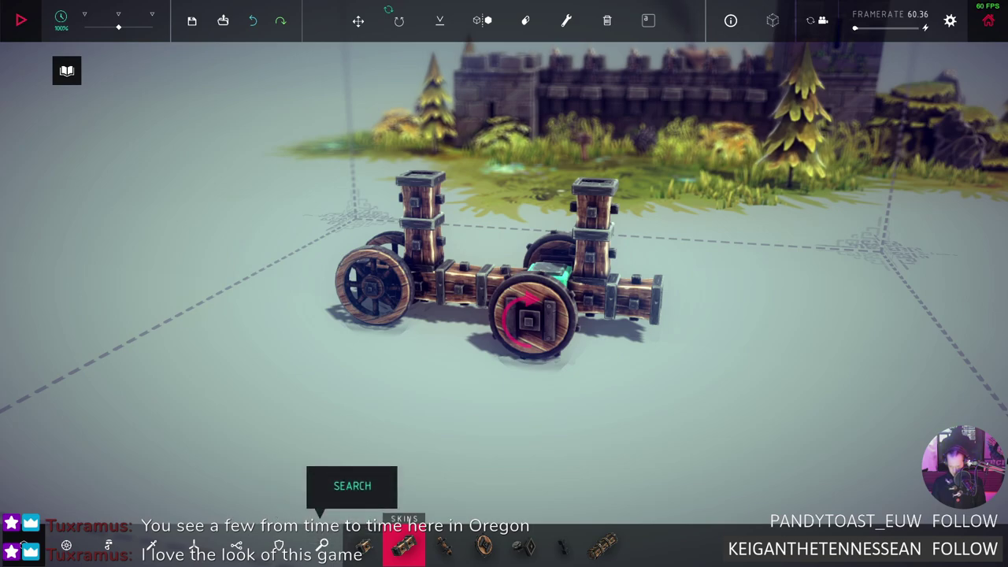
Browse the Automation, Weaponry, Mechanical and Locomotion part lists, finishing on Armour
left_click(279, 546)
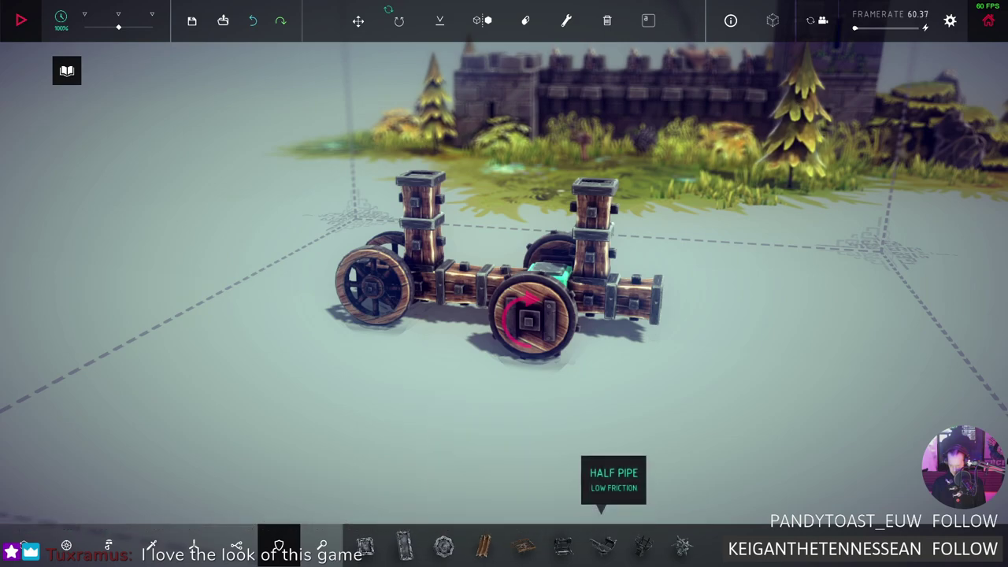
left_click(236, 545)
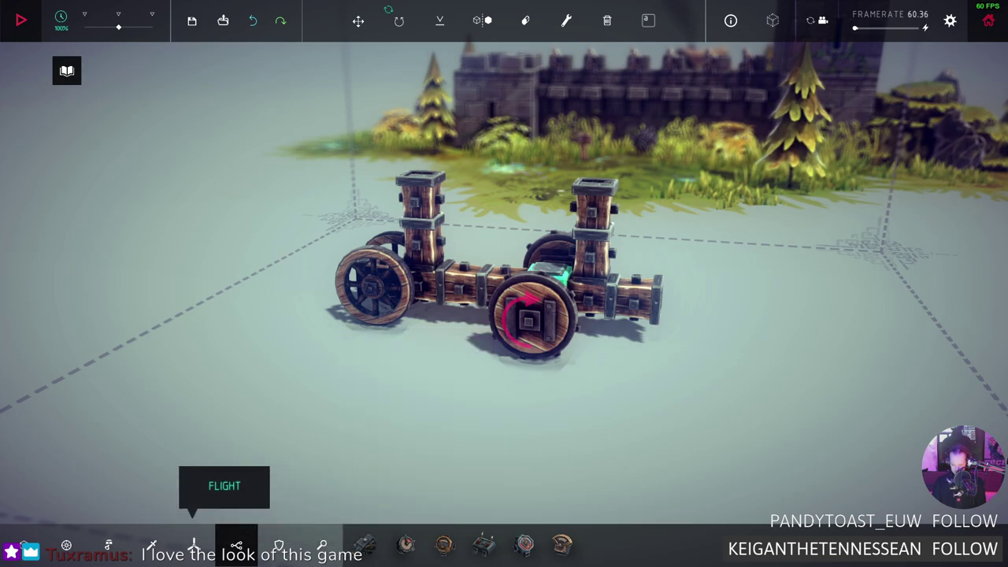
left_click(236, 545)
left_click(151, 545)
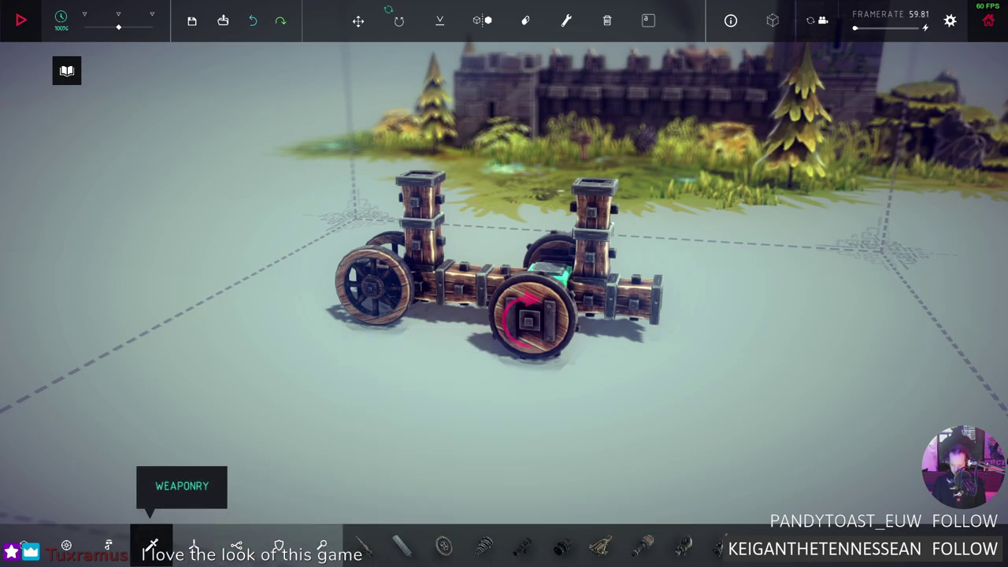
left_click(109, 545)
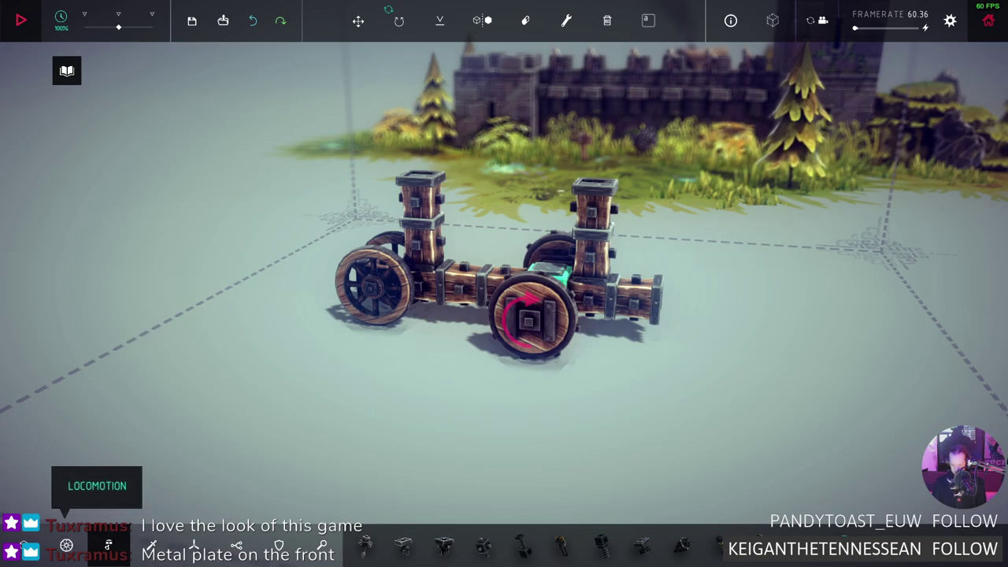
left_click(66, 545)
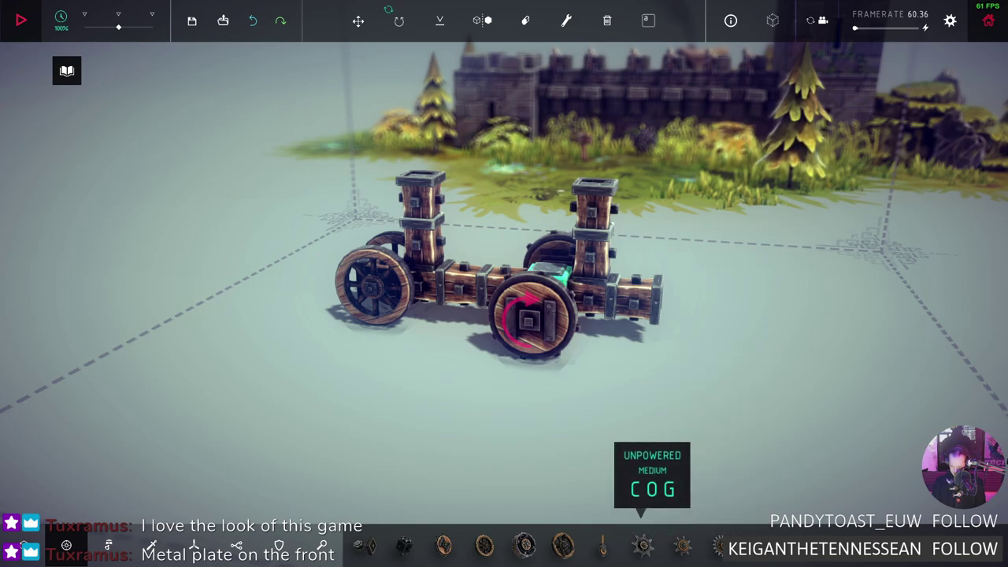
left_click(278, 547)
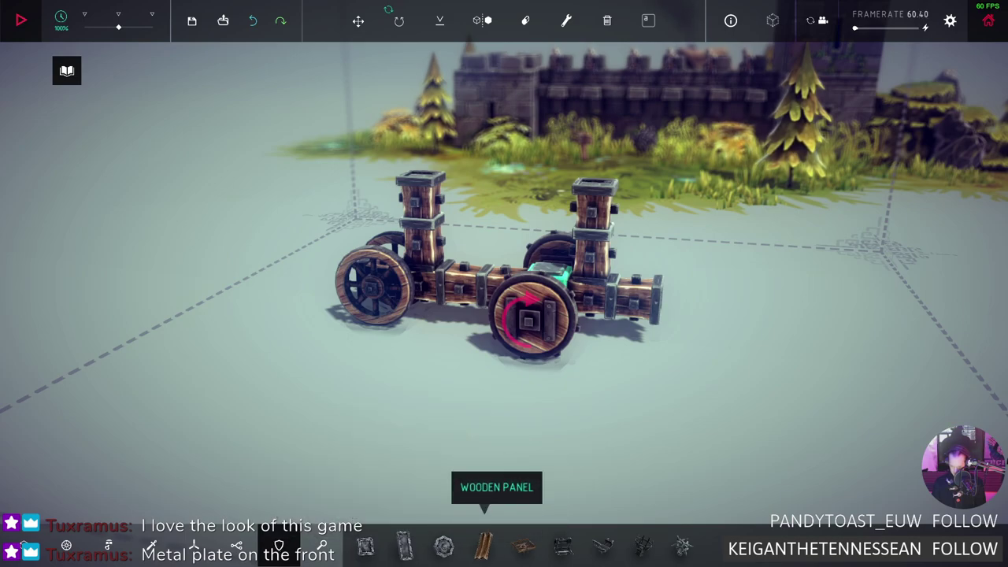
Select wooden panels and attach them over the left column and the centre beam
left_click(483, 545)
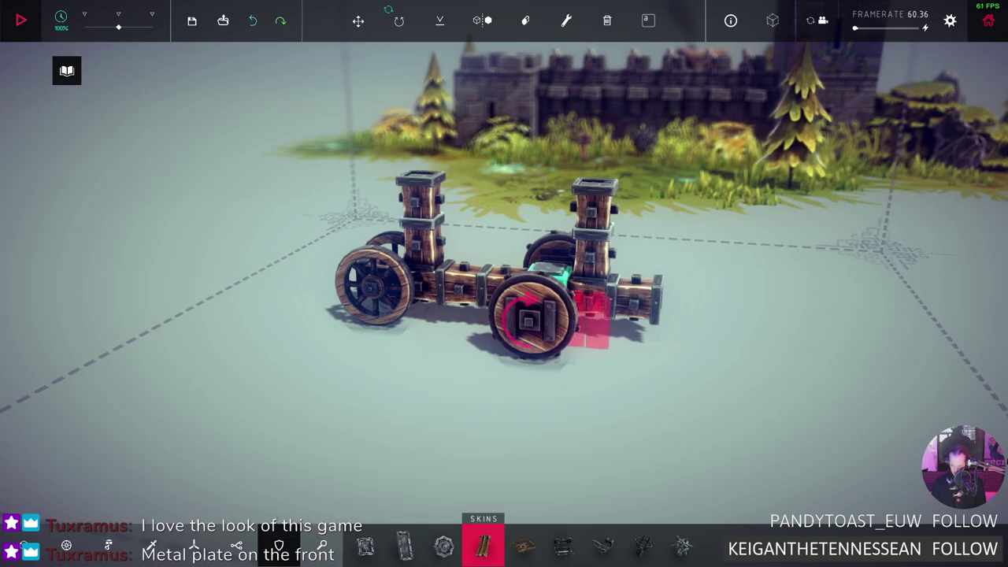
left_click(465, 252)
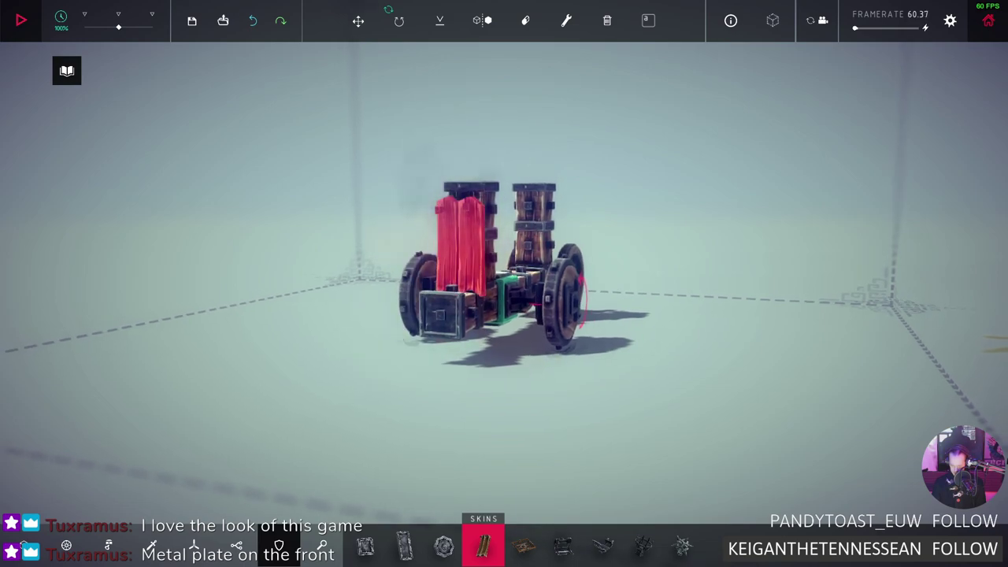
left_click(429, 232)
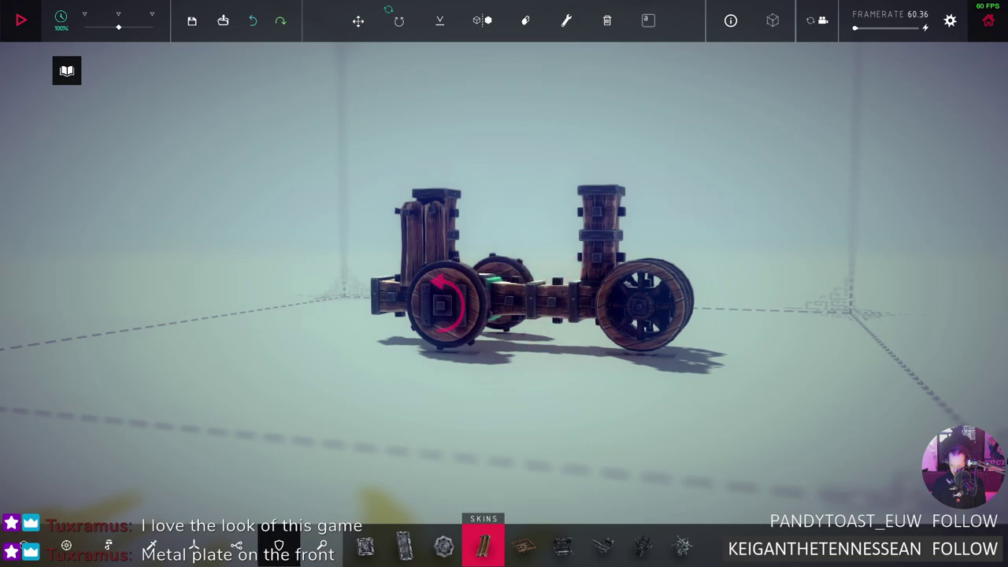
scroll(551, 319, "up", 5)
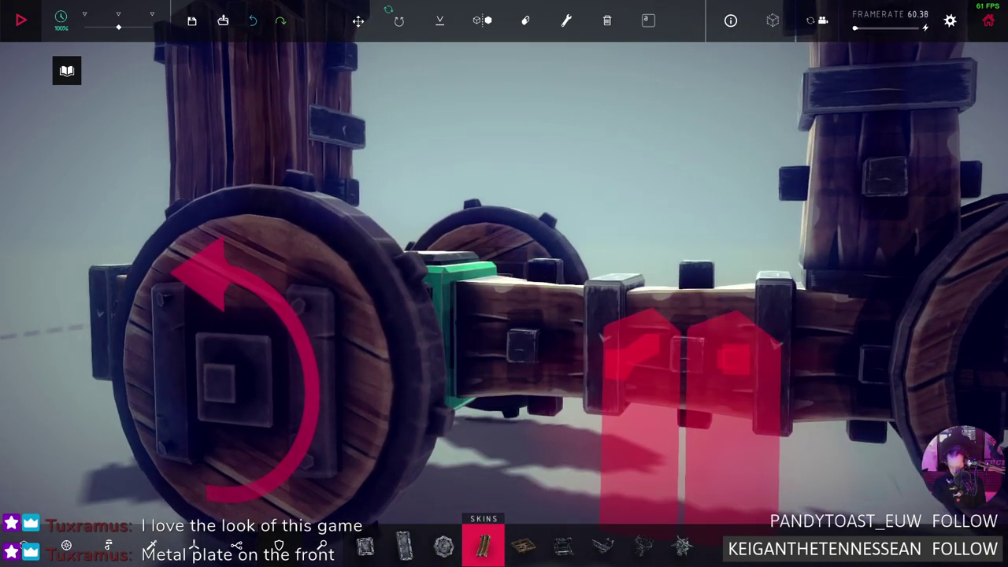
left_click(677, 355)
key("ctrl+z")
left_click(566, 354)
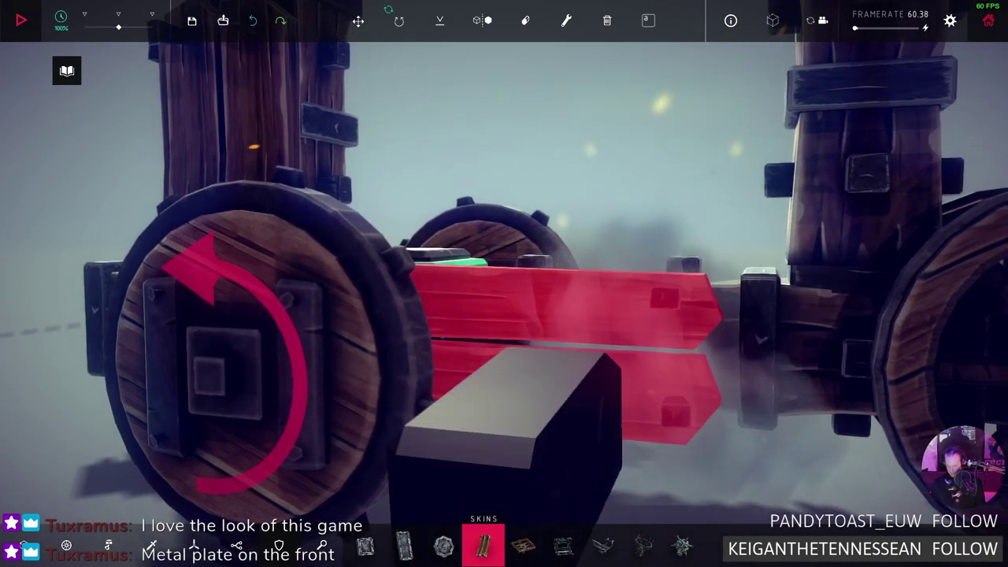
Add more planks along the left beam beside the green block
left_click_drag(504, 283, 315, 283)
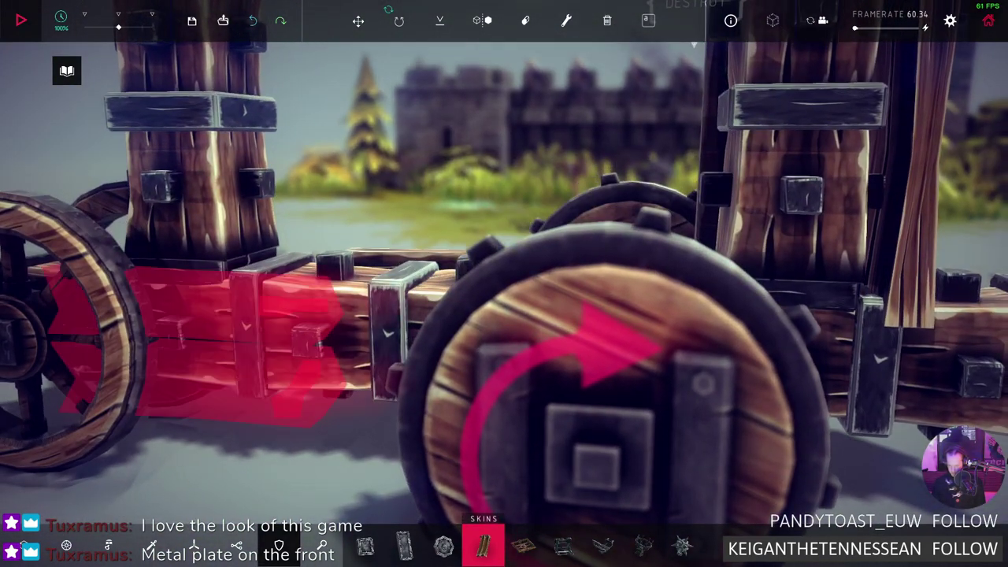
left_click(267, 347)
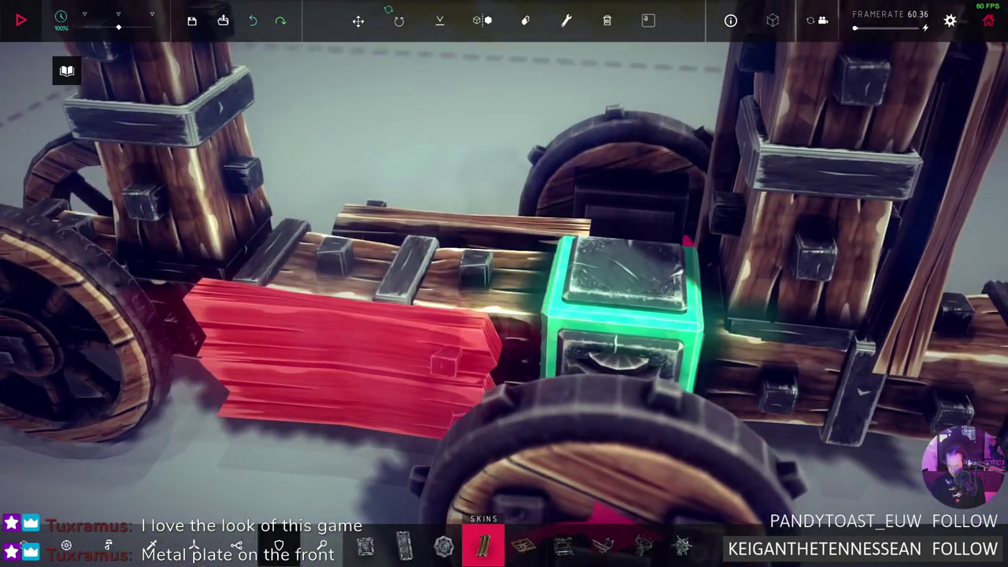
left_click(315, 331)
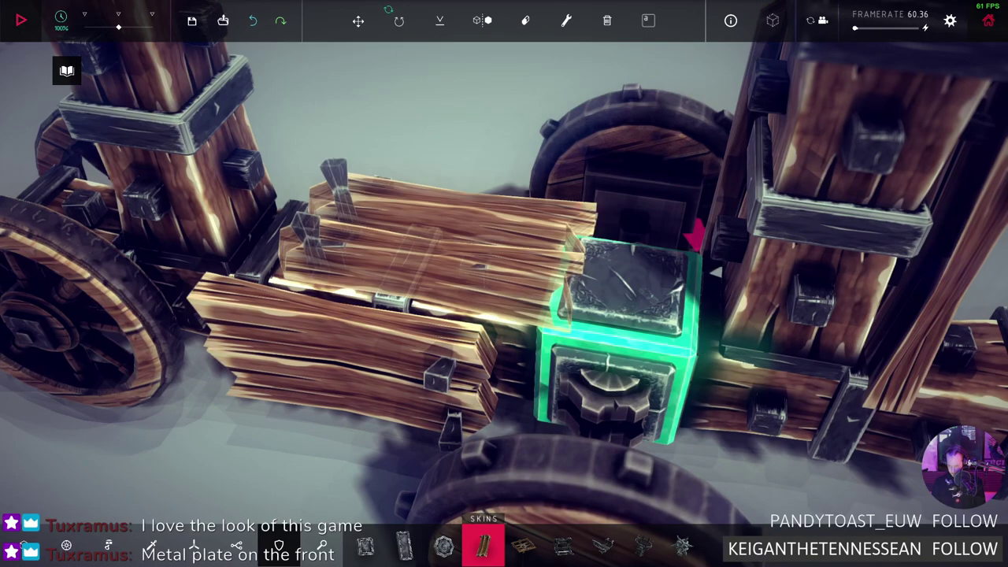
left_click(441, 236)
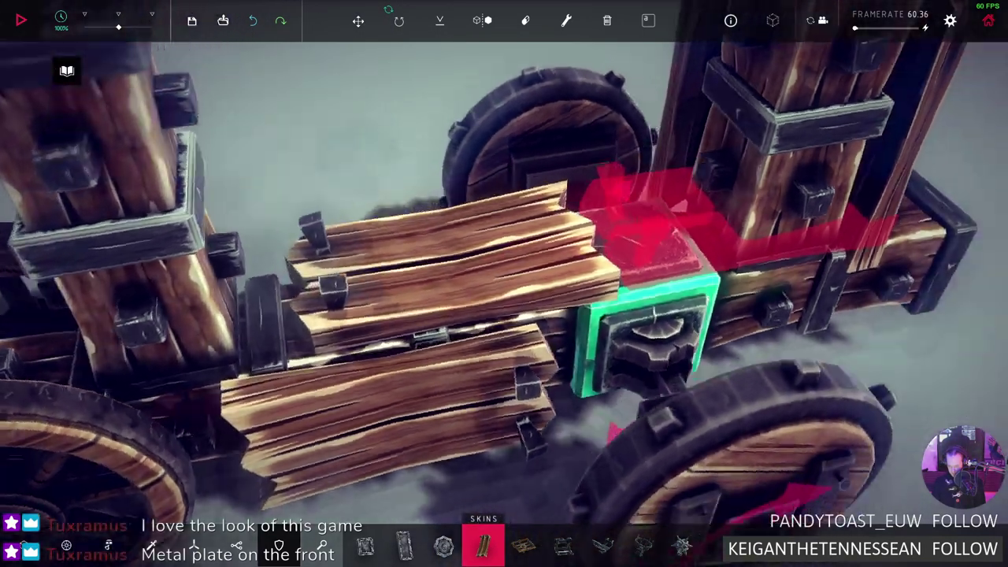
Pan the view across the floor and castle island, then refocus on the cart
left_click_drag(504, 283, 330, 236)
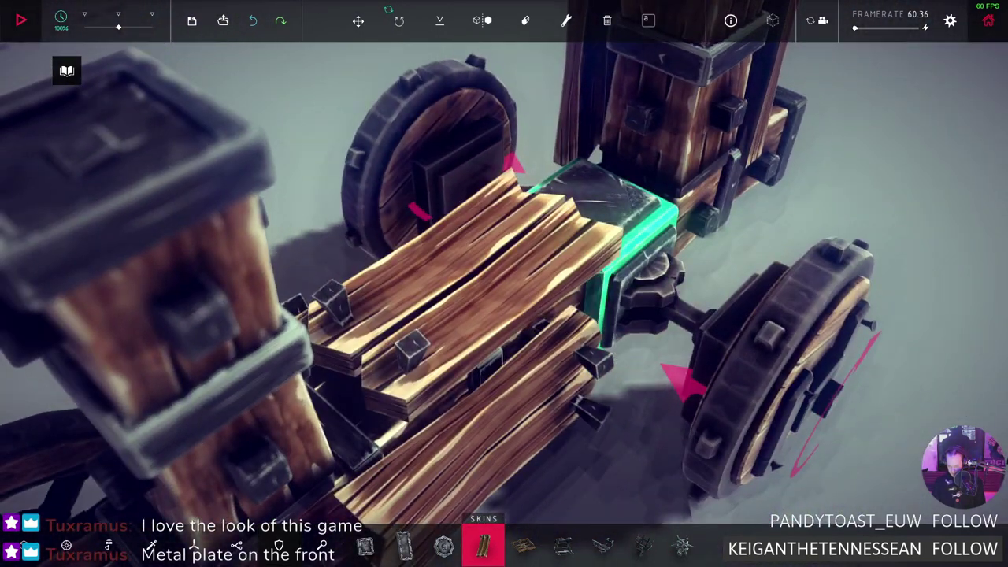
scroll(504, 284, "down", 3)
scroll(504, 283, "down", 2)
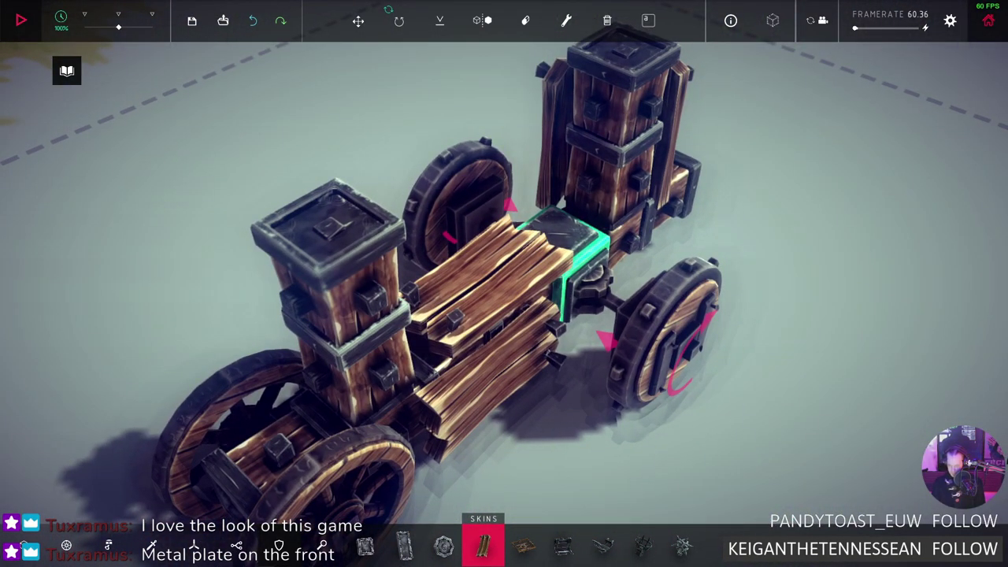
key("d")
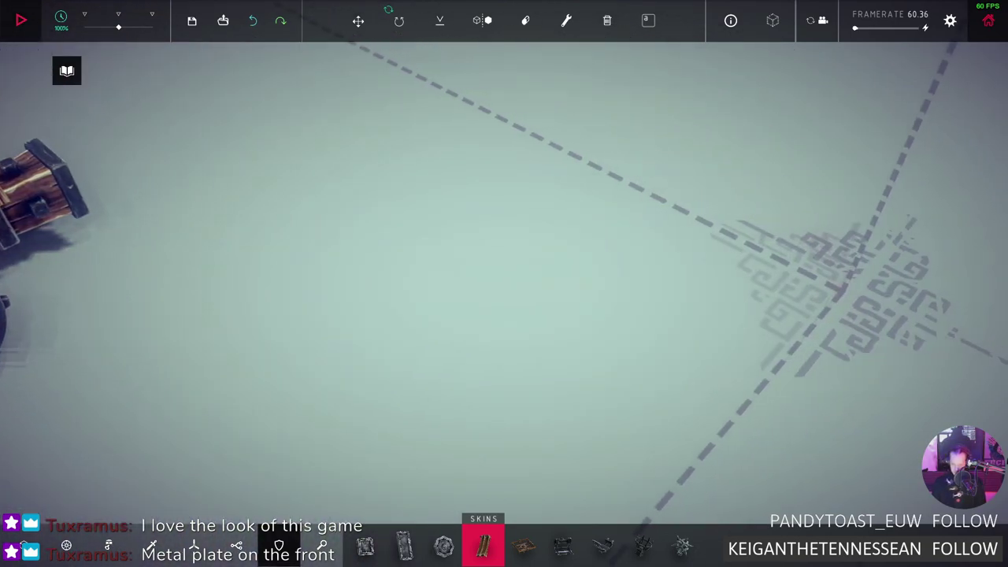
key("a")
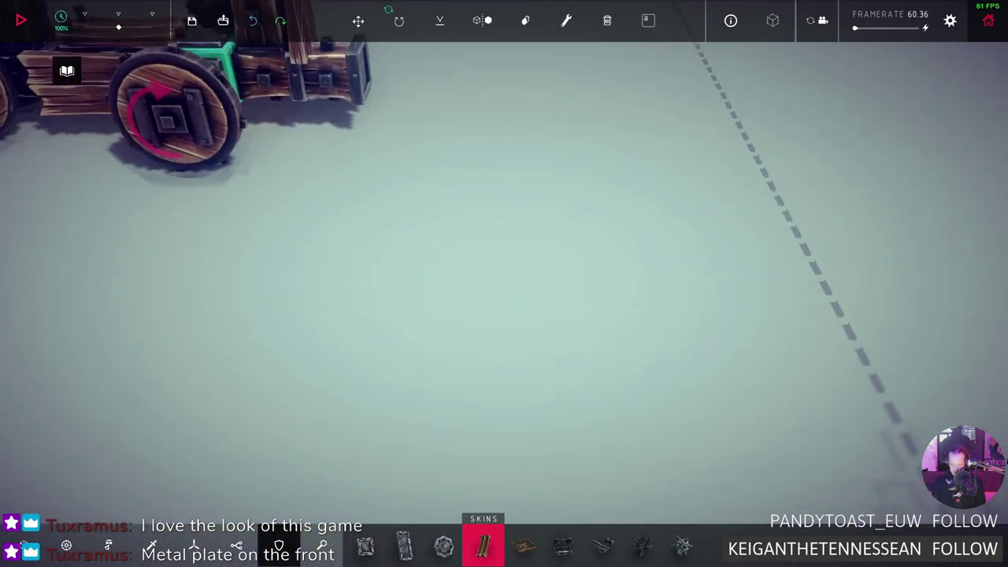
scroll(504, 284, "up", 3)
key("a")
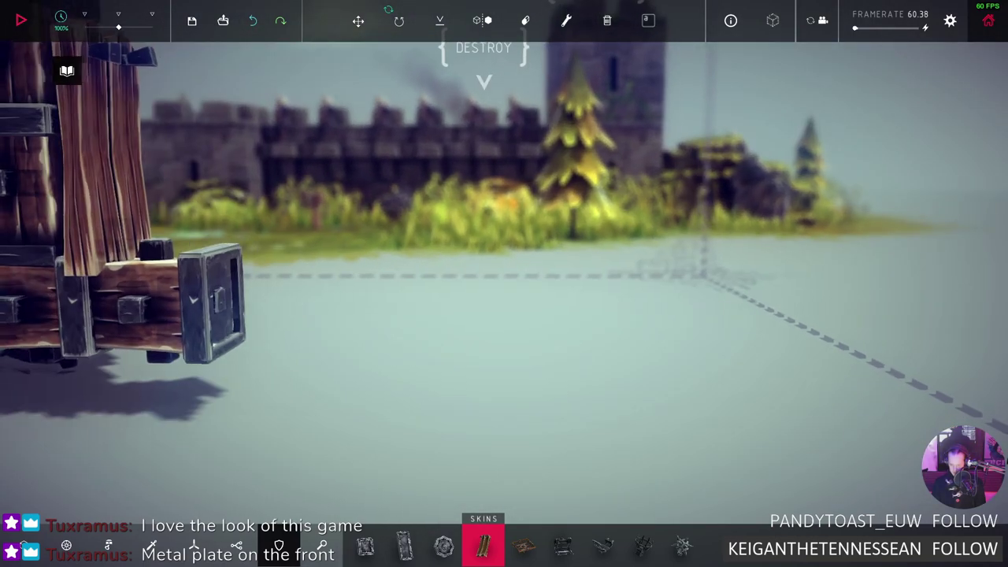
key("a")
key("w")
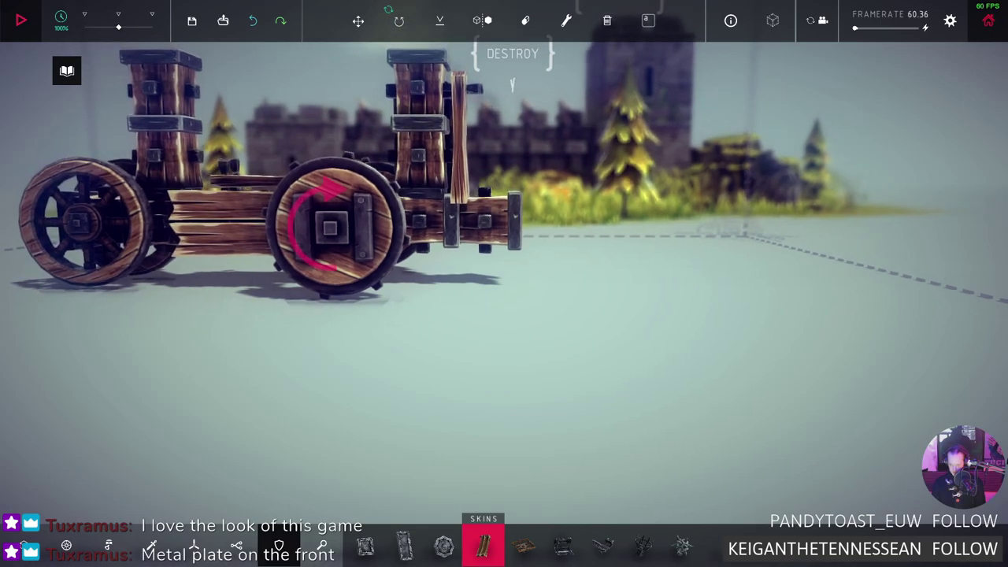
key("d")
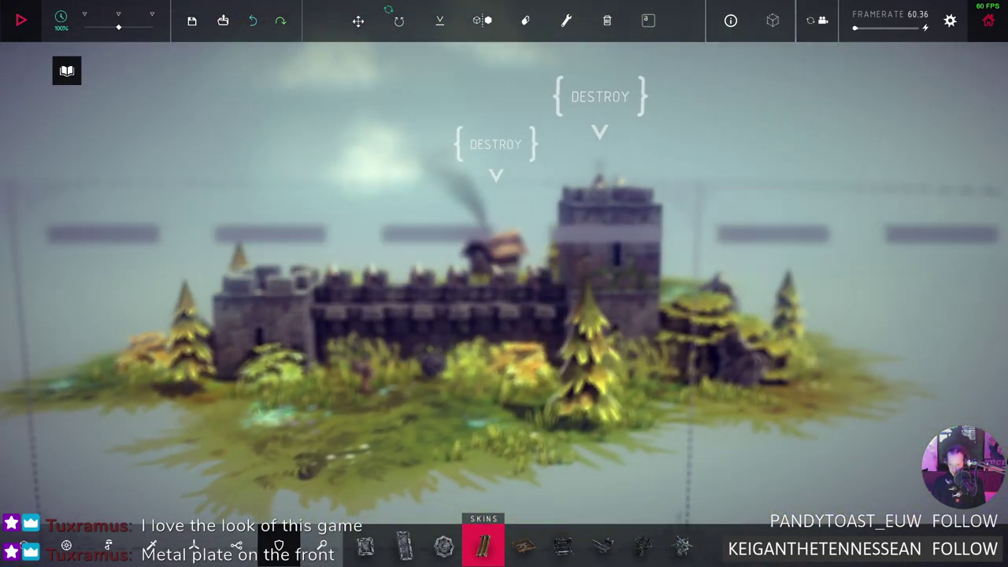
key("d")
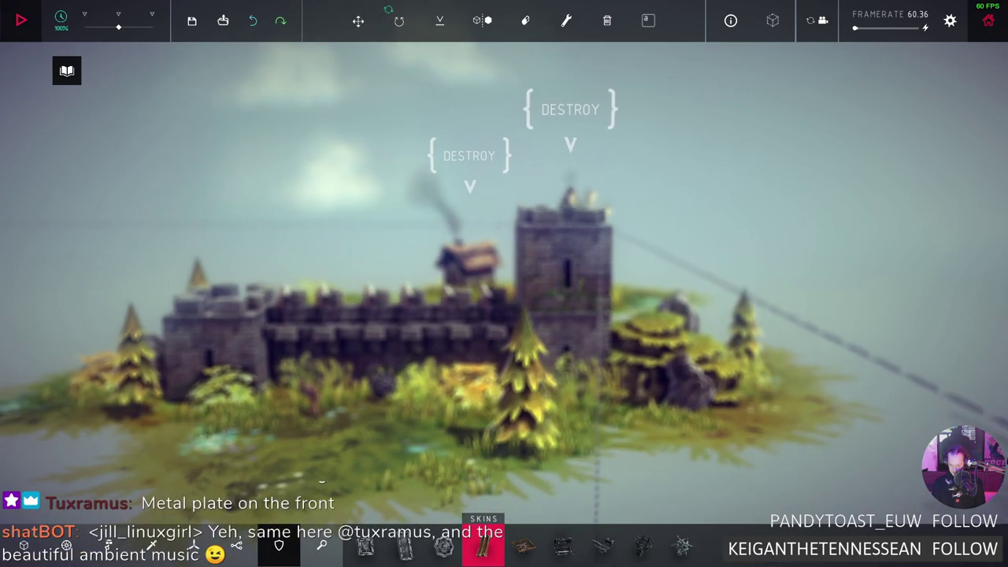
key("f")
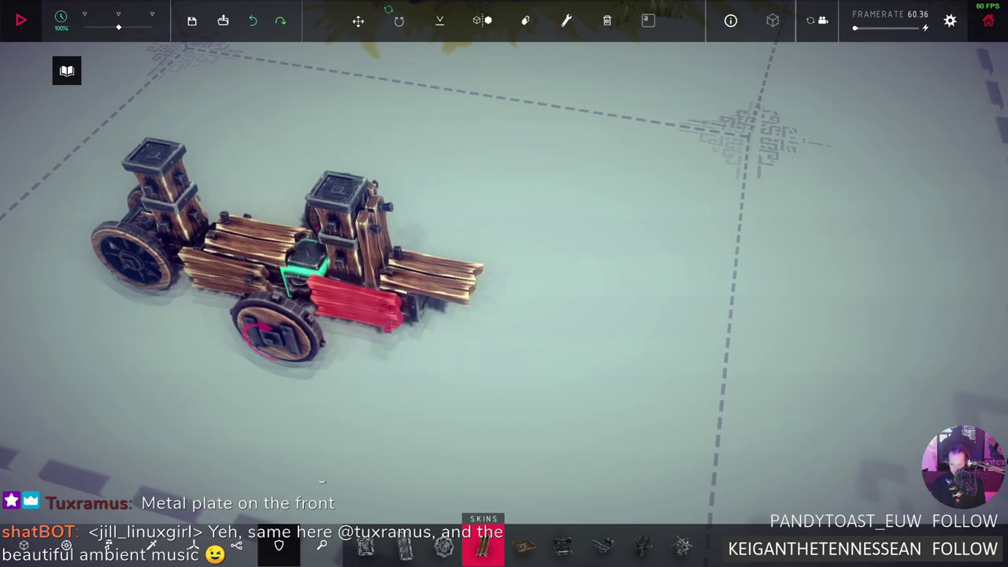
Move the camera toward the grid centre, closer to the cart
key("w")
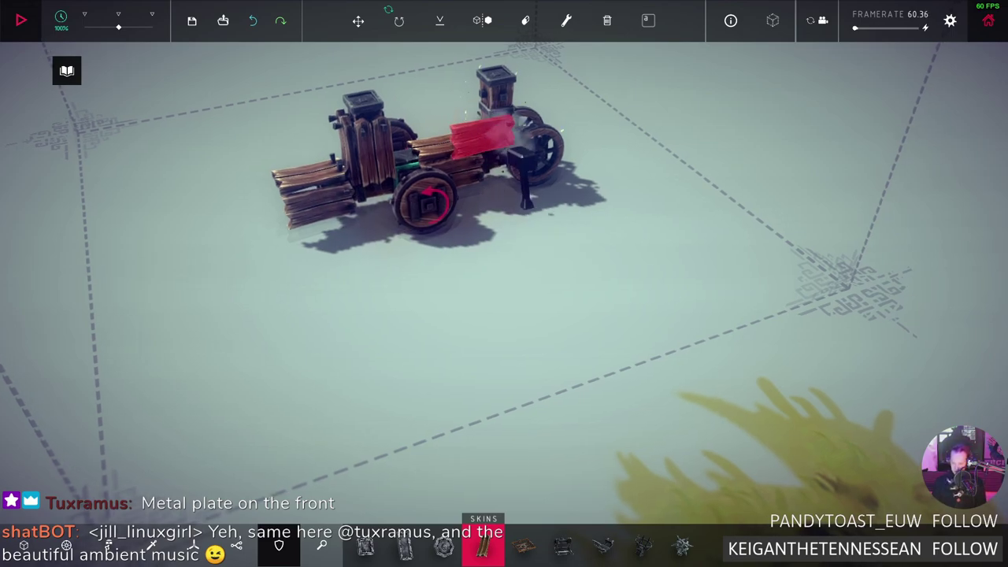
scroll(504, 283, "up", 5)
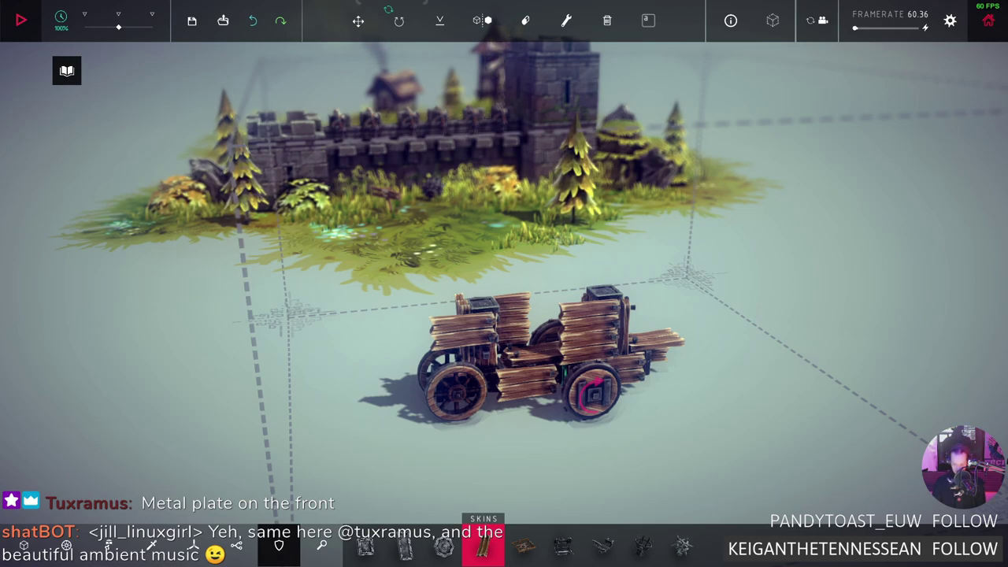
key("space")
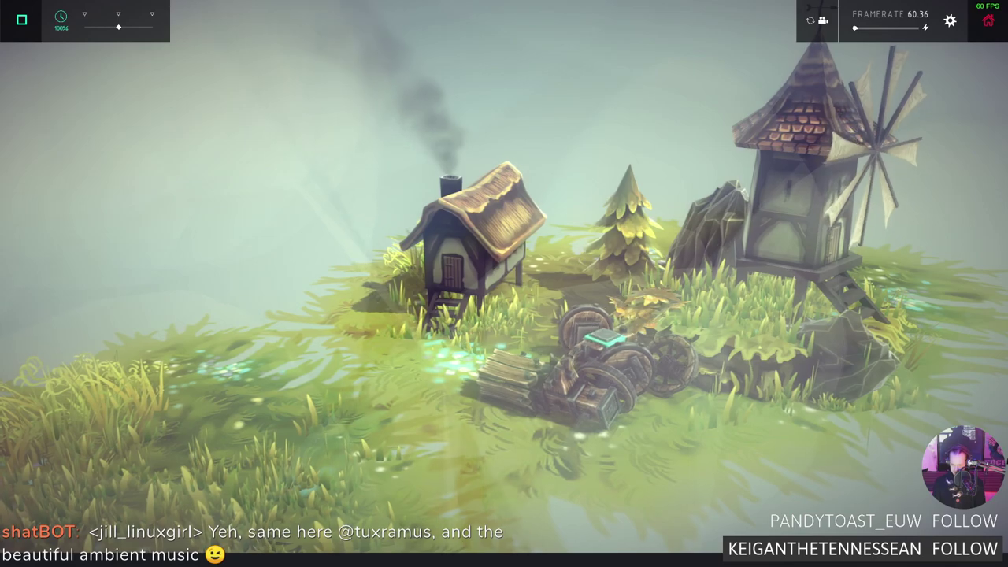
key("space")
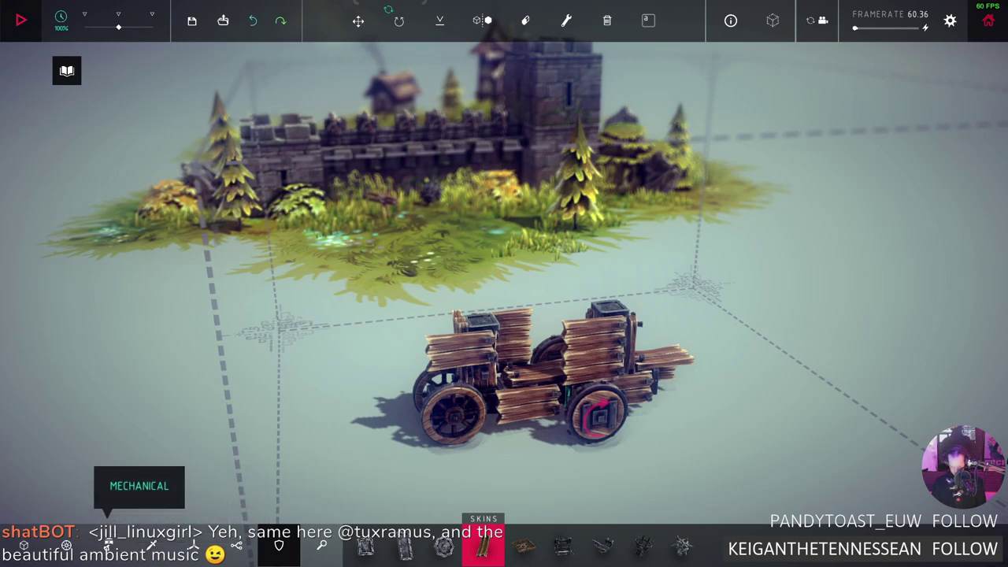
Pick the Brace from the Basic blocks category and pan around the cart
left_click(24, 544)
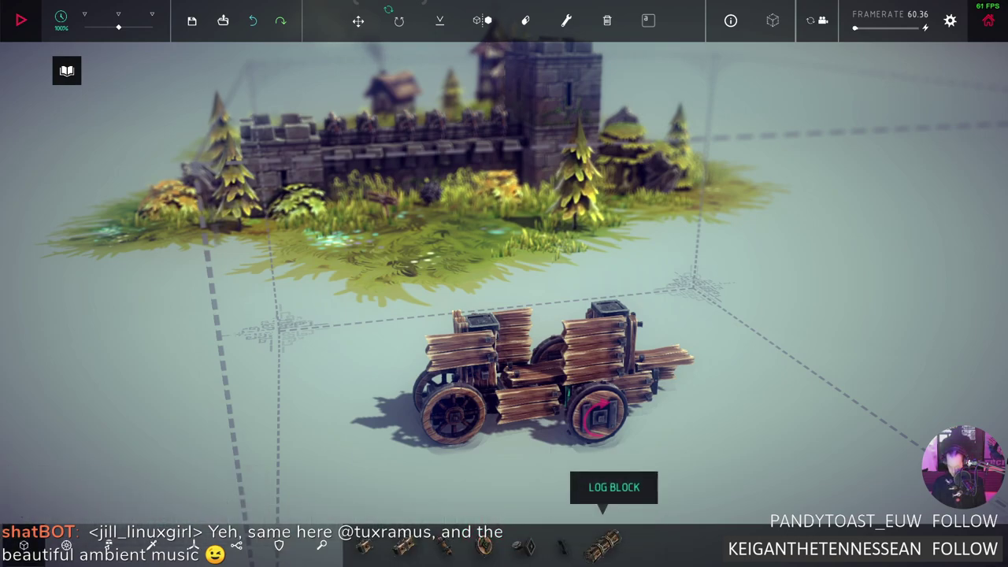
left_click(562, 545)
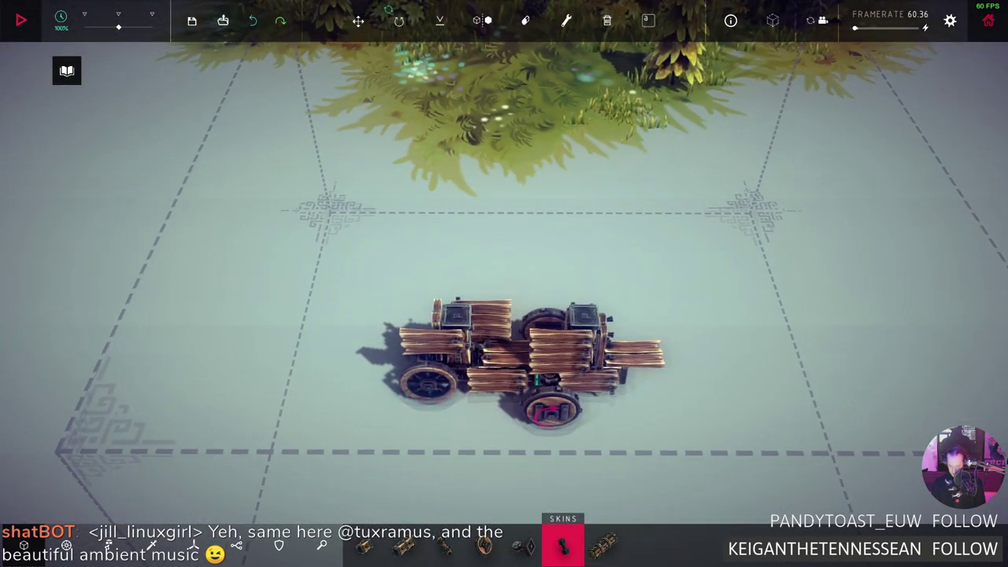
key("s")
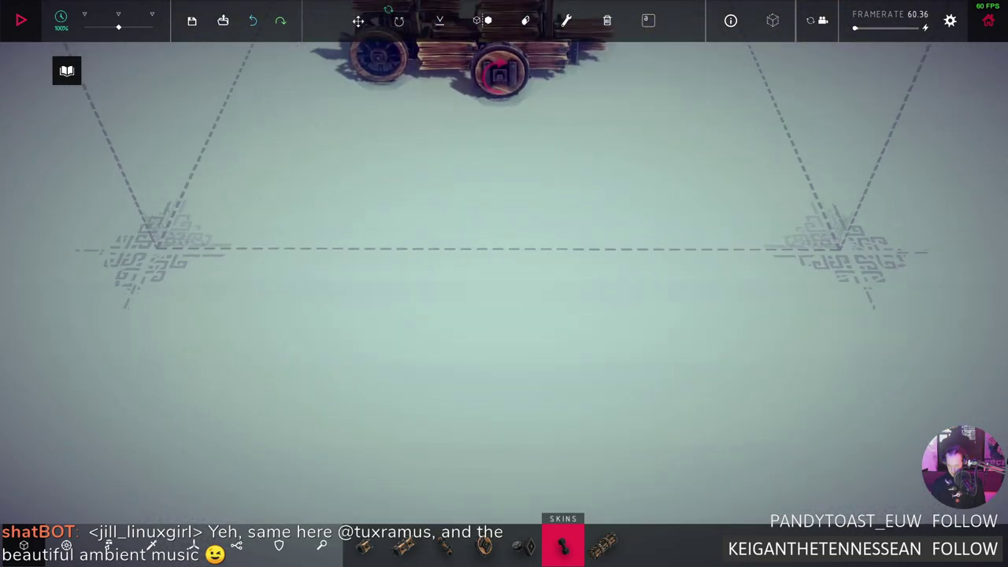
key("w")
key("s")
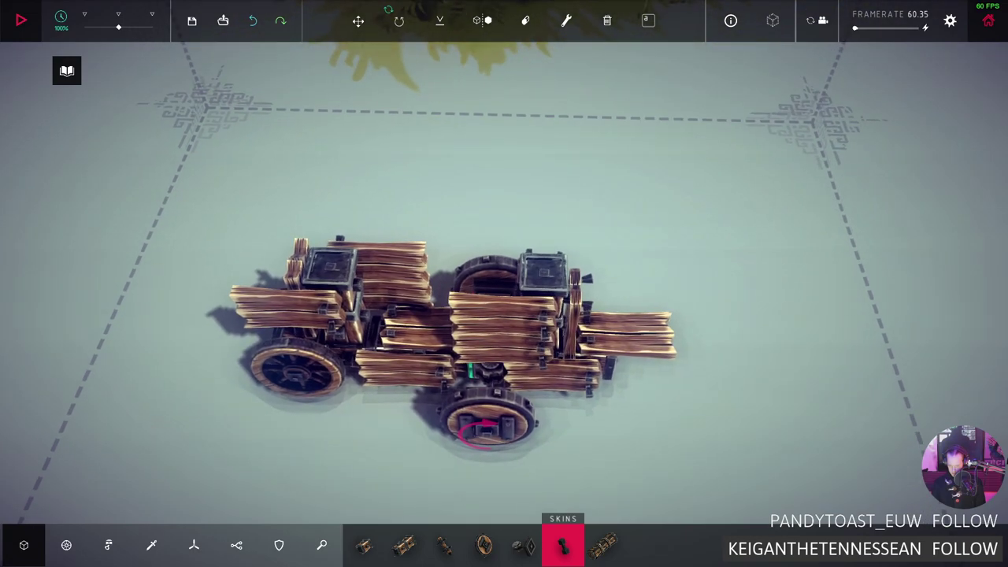
key("d")
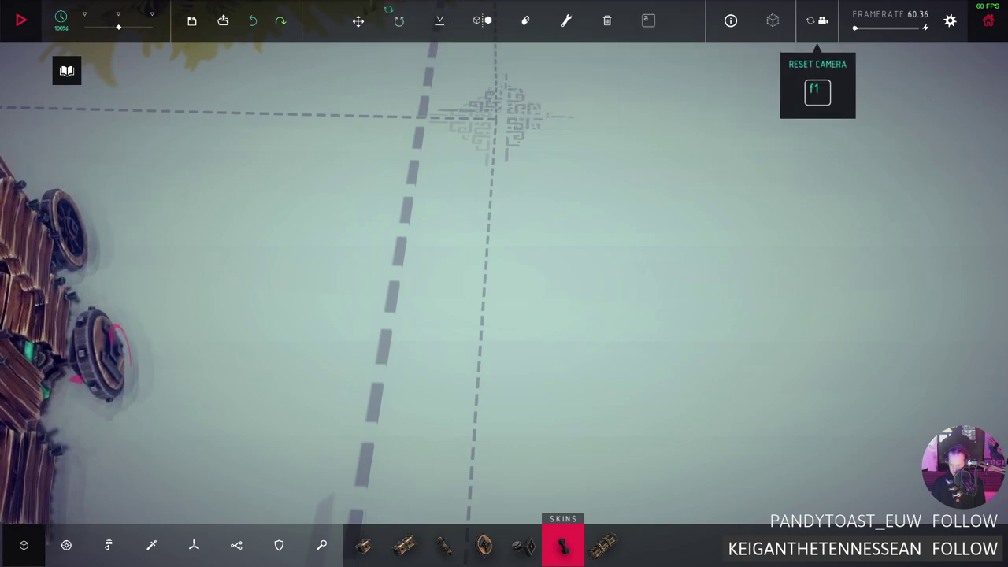
left_click(817, 20)
scroll(504, 284, "up", 5)
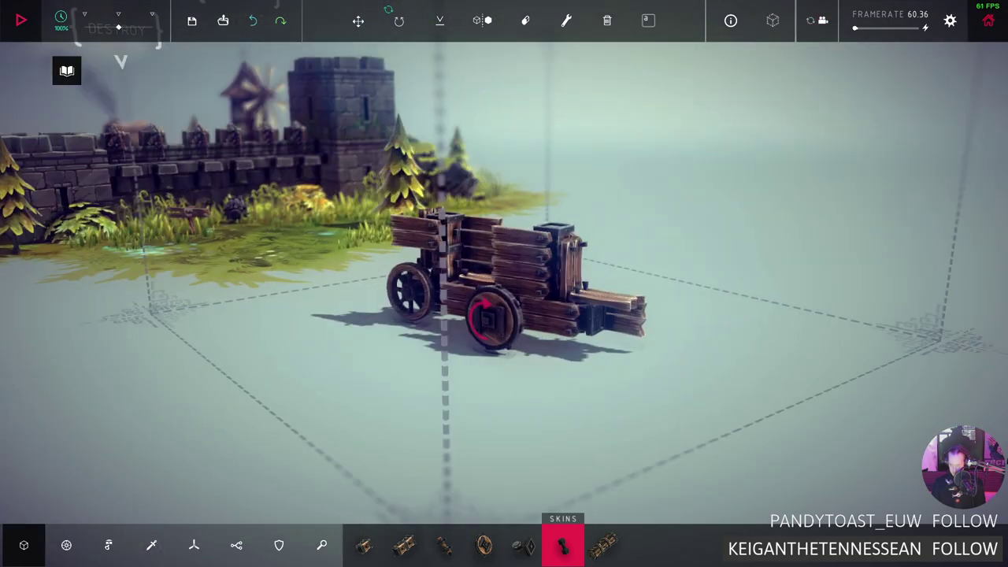
scroll(503, 283, "up", 3)
left_click_drag(504, 283, 315, 260)
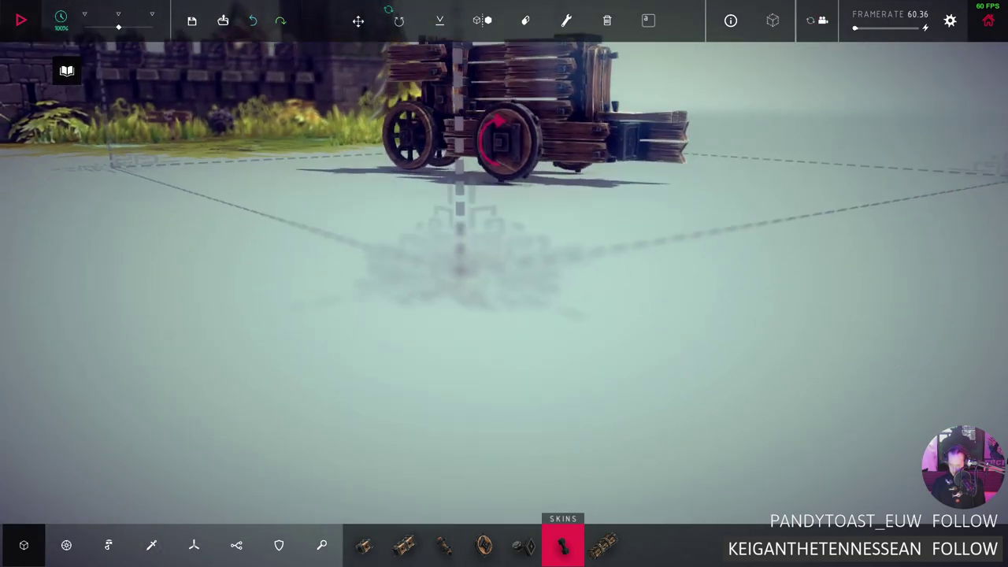
scroll(504, 283, "down", 3)
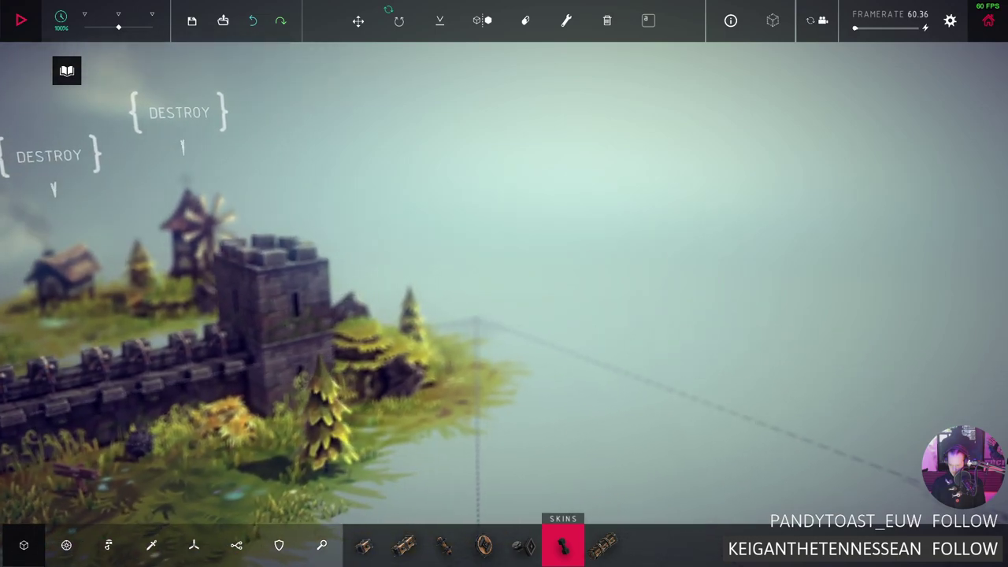
scroll(504, 284, "up", 3)
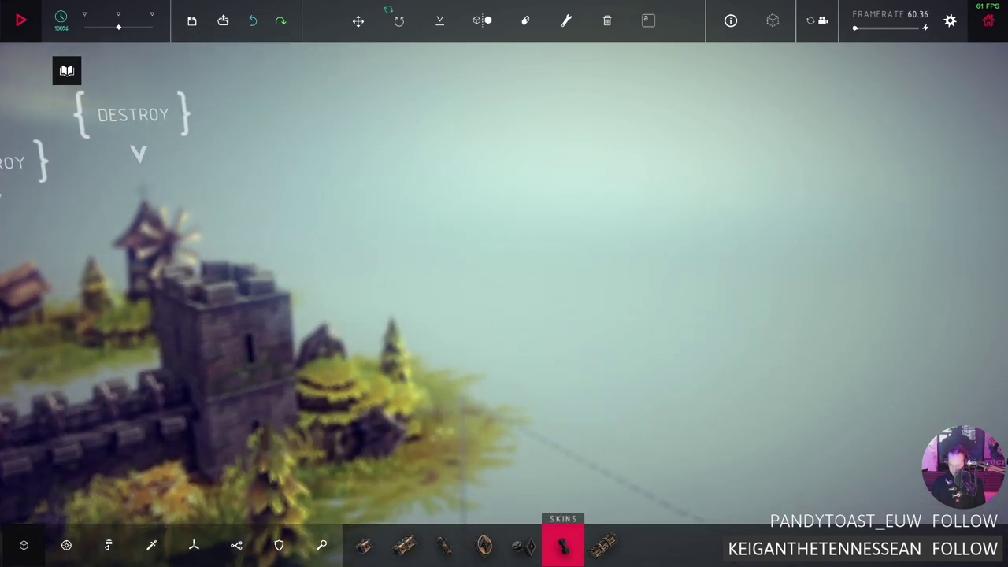
mouse_move(504, 283)
left_mouse_down()
mouse_move(504, 205)
mouse_move(457, 158)
left_mouse_up()
key("f")
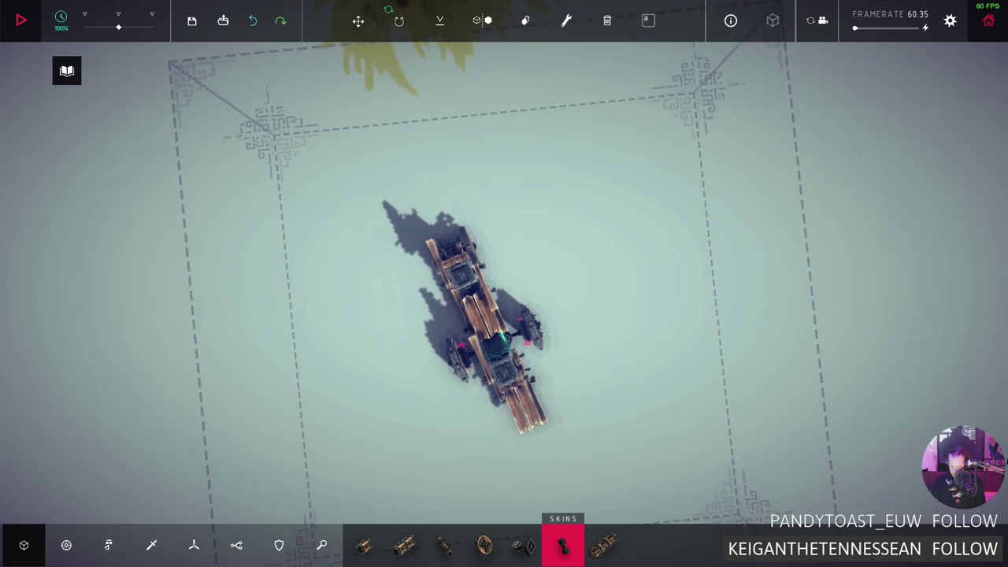
scroll(488, 315, "up", 2)
scroll(488, 315, "up", 2)
scroll(488, 315, "up", 3)
scroll(489, 315, "up", 2)
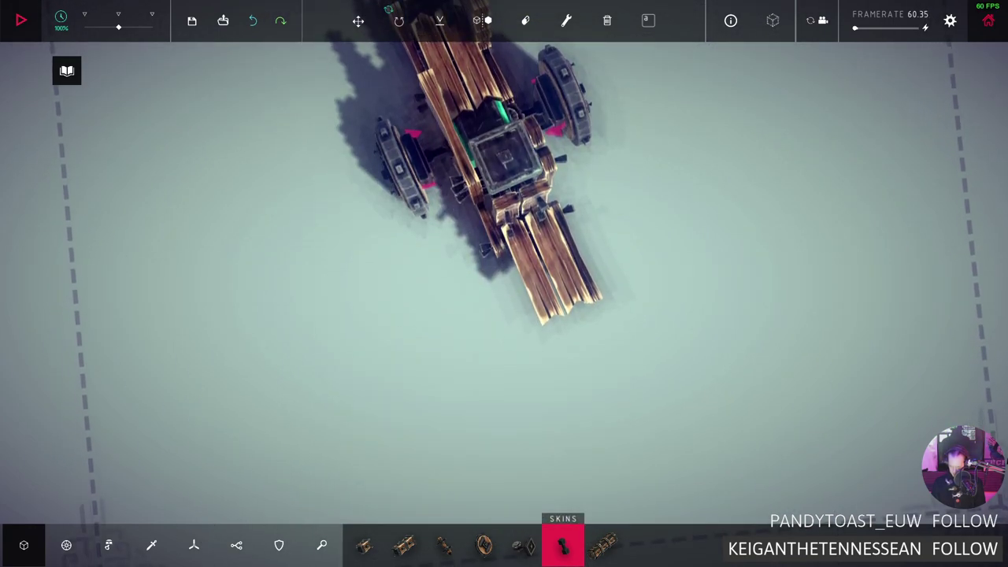
left_click_drag(504, 284, 598, 315)
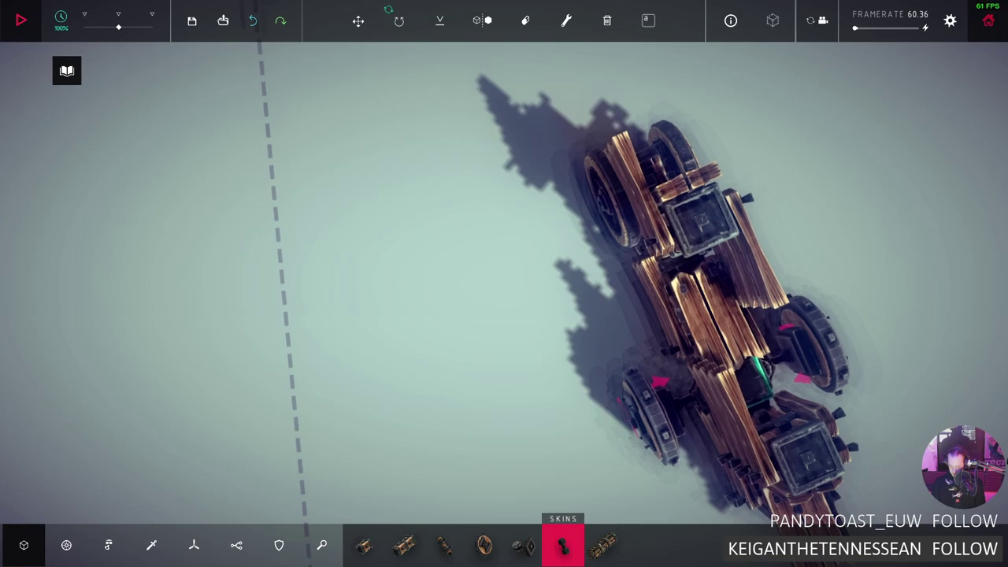
left_click_drag(504, 284, 409, 236)
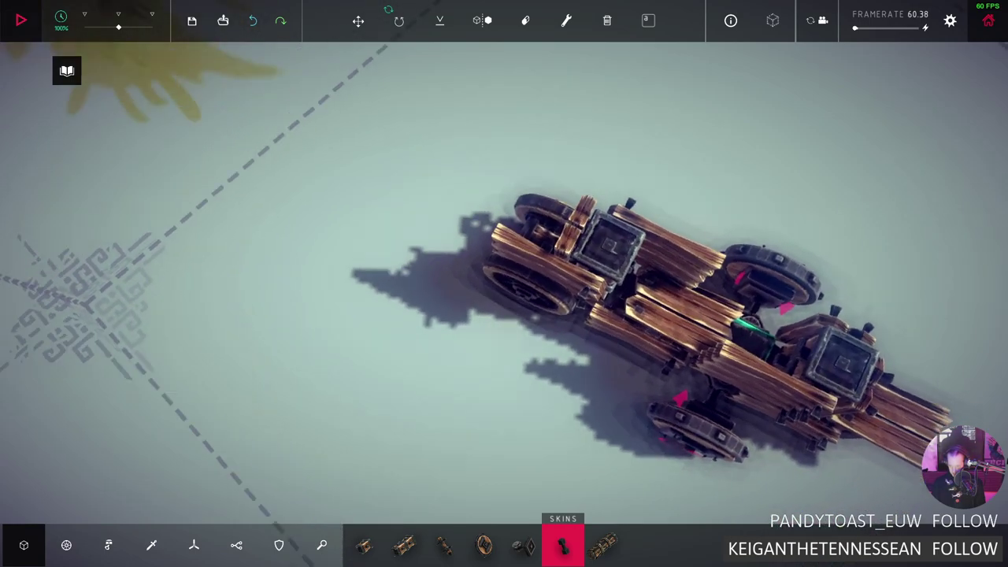
mouse_move(504, 283)
left_mouse_down()
mouse_move(582, 197)
mouse_move(409, 174)
left_mouse_up()
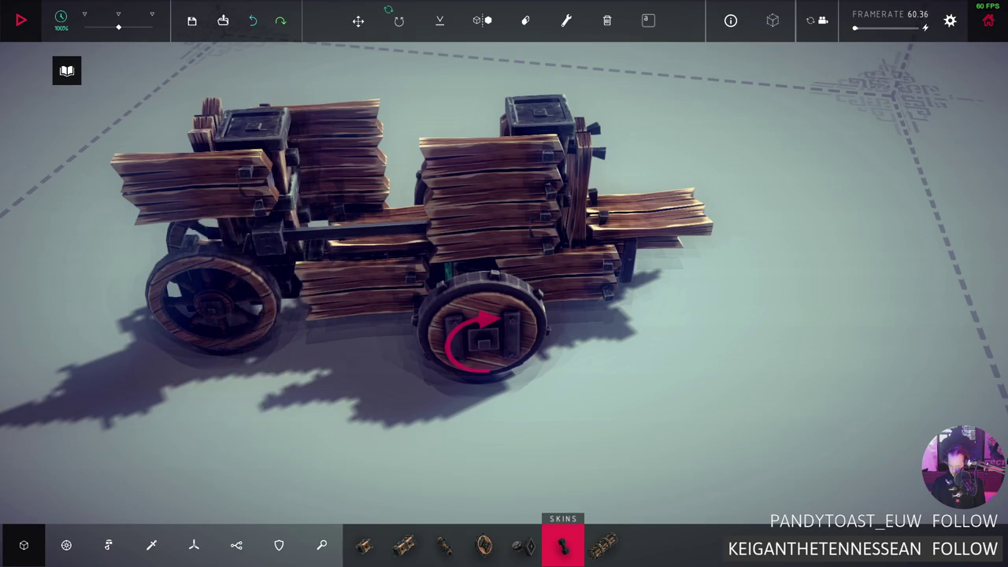
Add a metal brace across the cart's two raised upper blocks, then inspect both ends
key("ctrl+y")
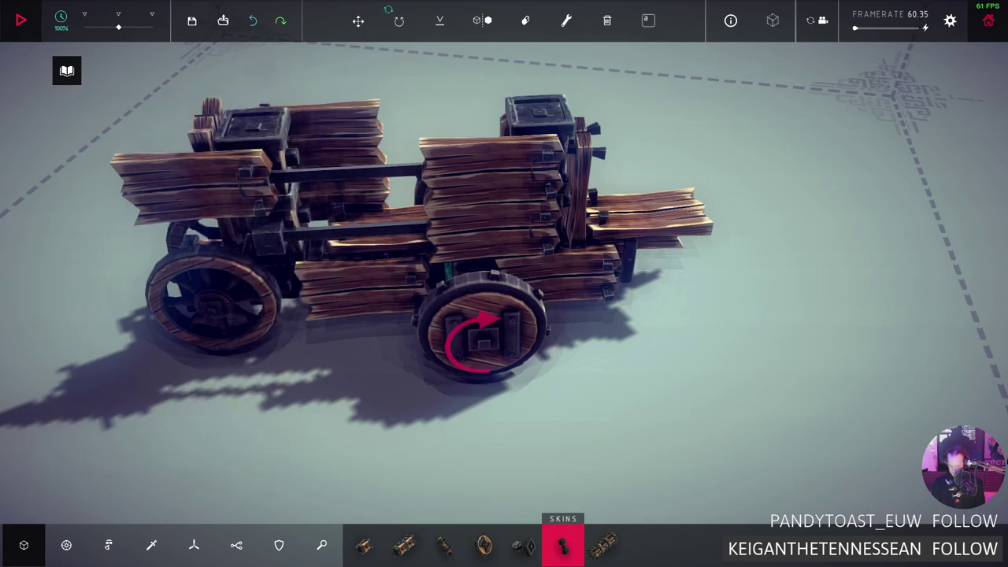
key("d")
key("a")
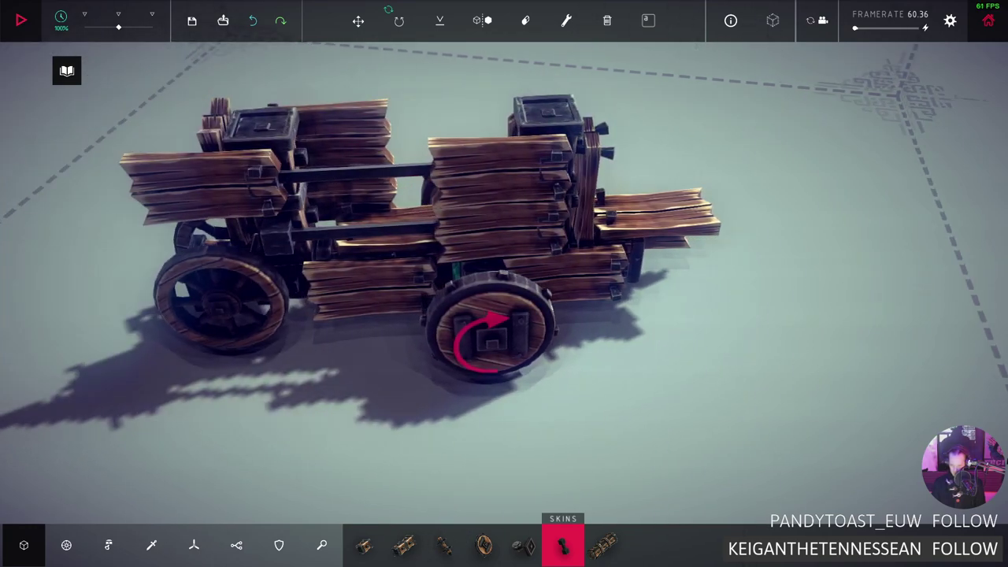
key("a")
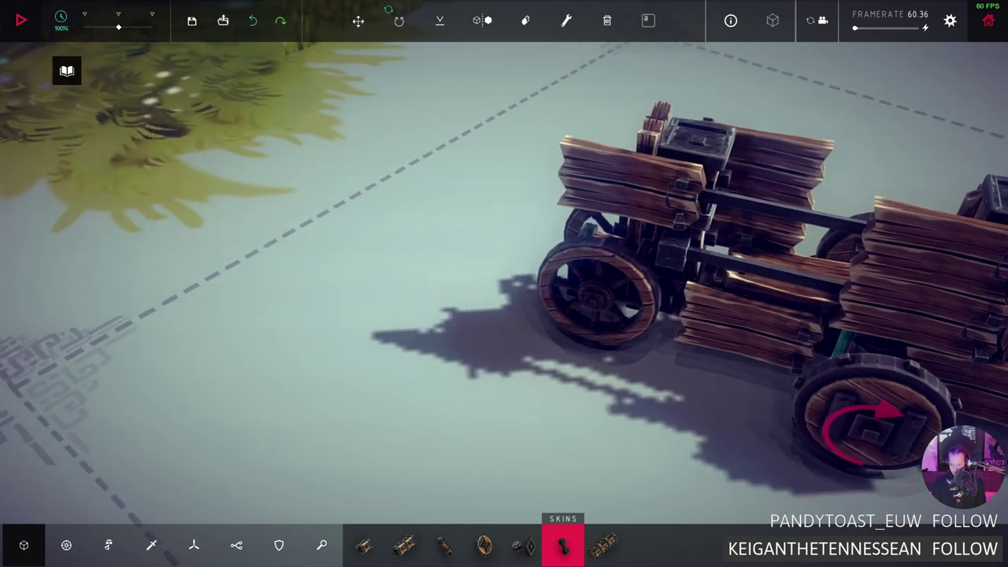
key("d")
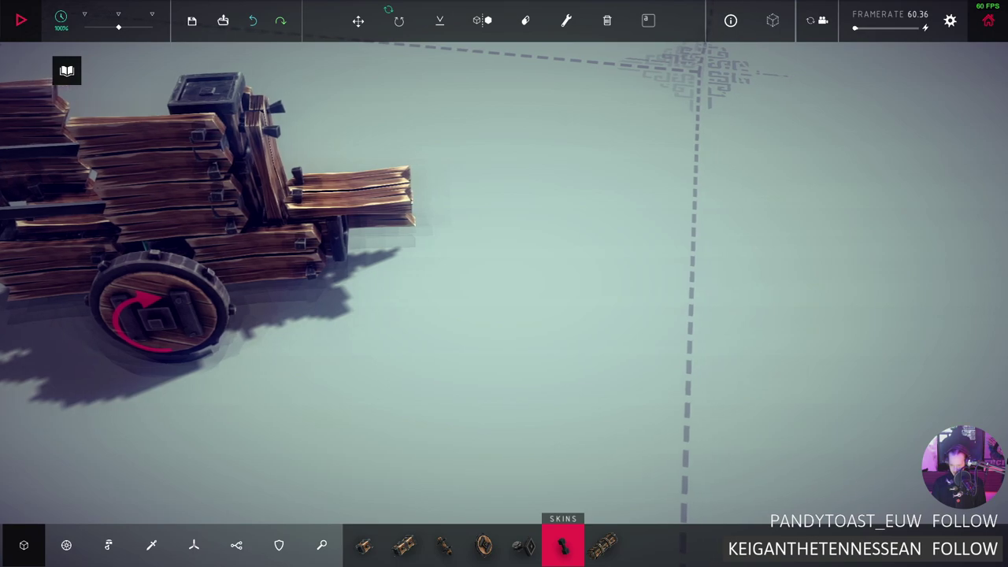
key("a")
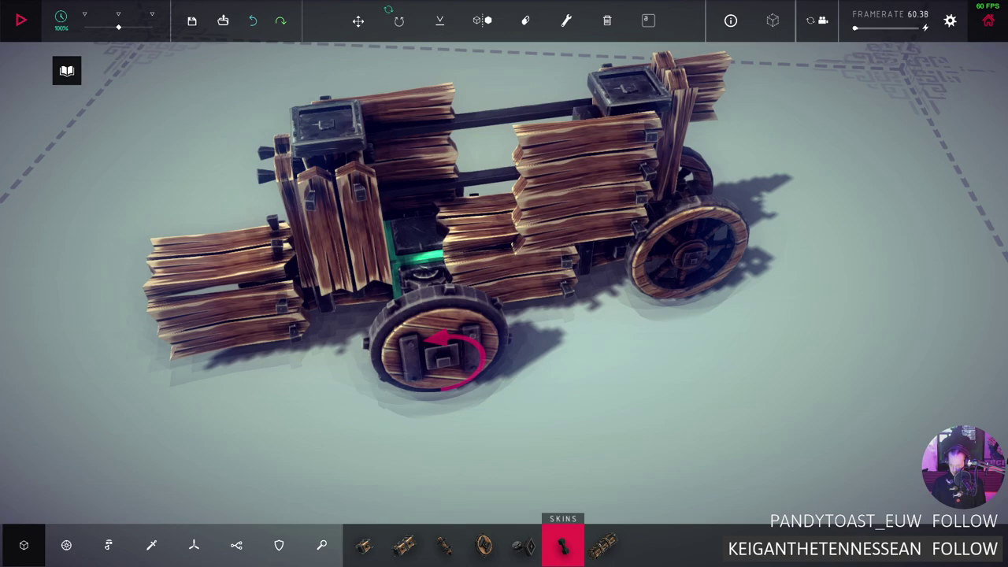
Keep the middle brace after trying and undoing blocks beside the front and rear wheels
key("ctrl+z")
key("ctrl+y")
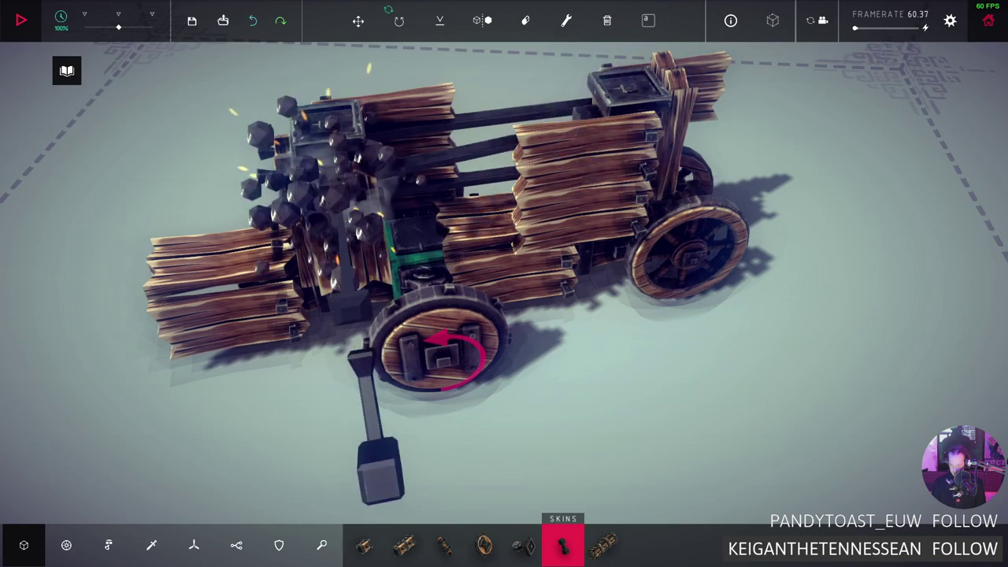
key("ctrl+z")
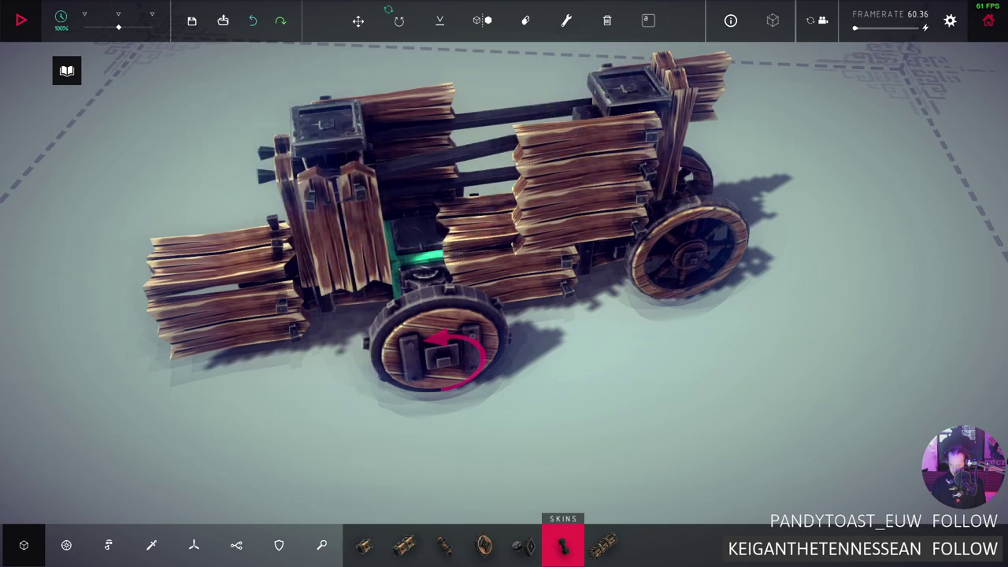
key("ctrl+y")
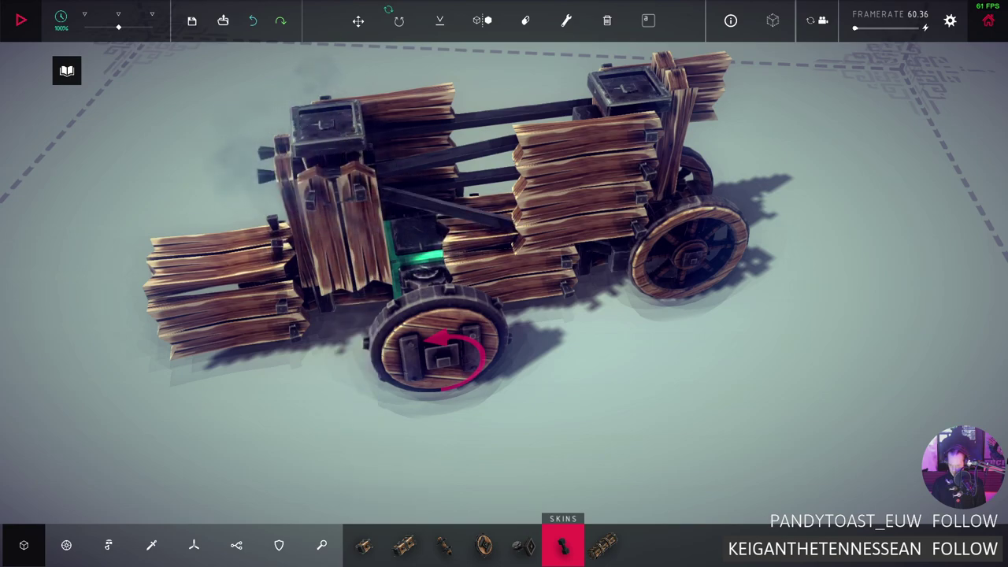
key("ctrl+y")
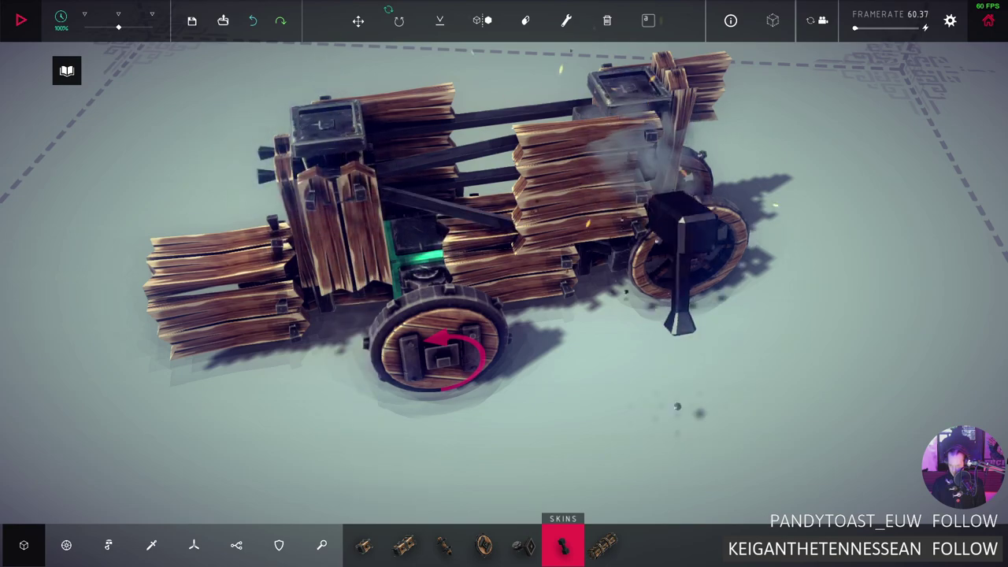
key("ctrl+z")
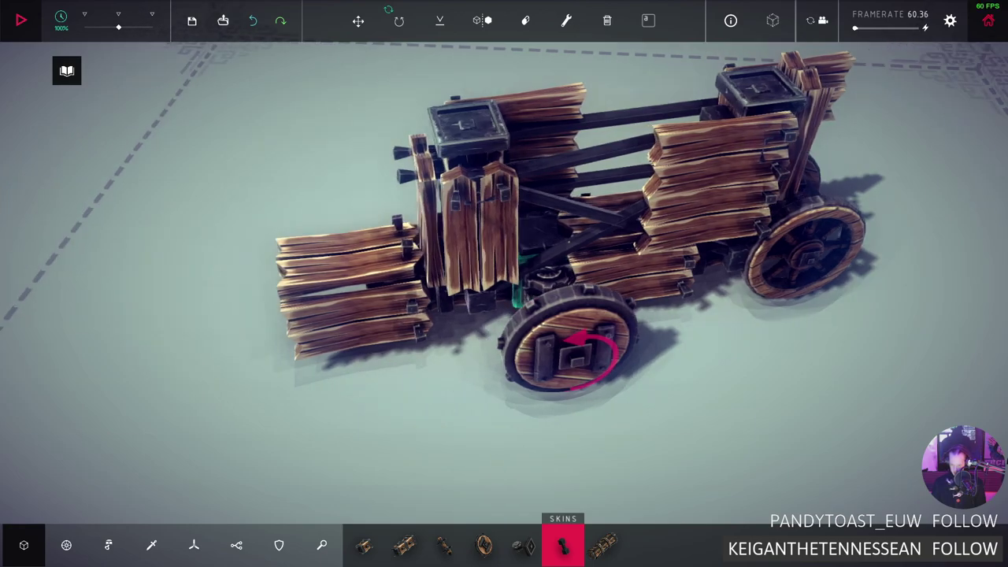
Orbit to the cart's side and start the simulation
key("a")
scroll(504, 284, "up", 5)
key("w")
scroll(503, 283, "down", 5)
key("a")
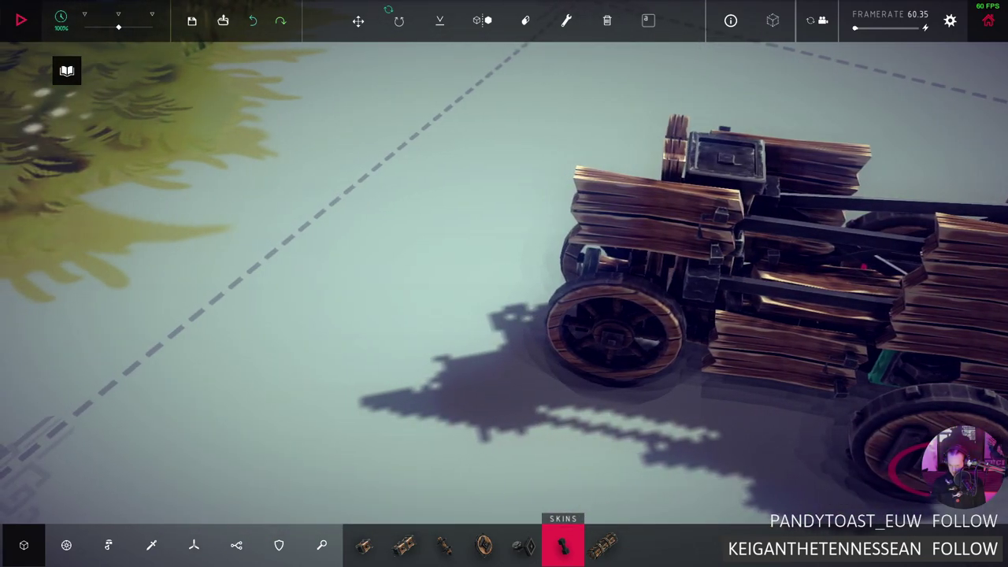
scroll(504, 283, "down", 3)
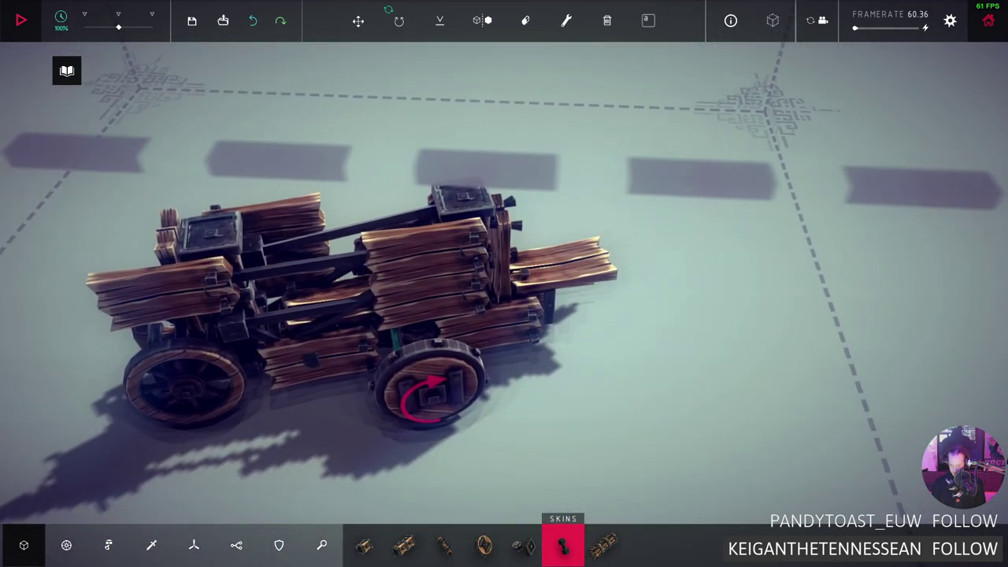
key("space")
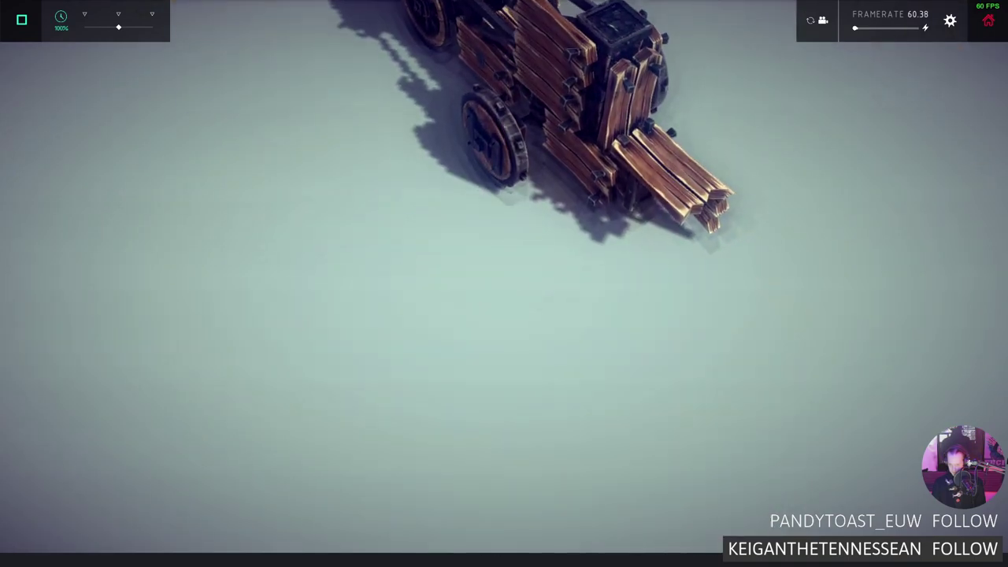
Stop and reset the simulation, survey the build zone and castle, then restart it
key("space")
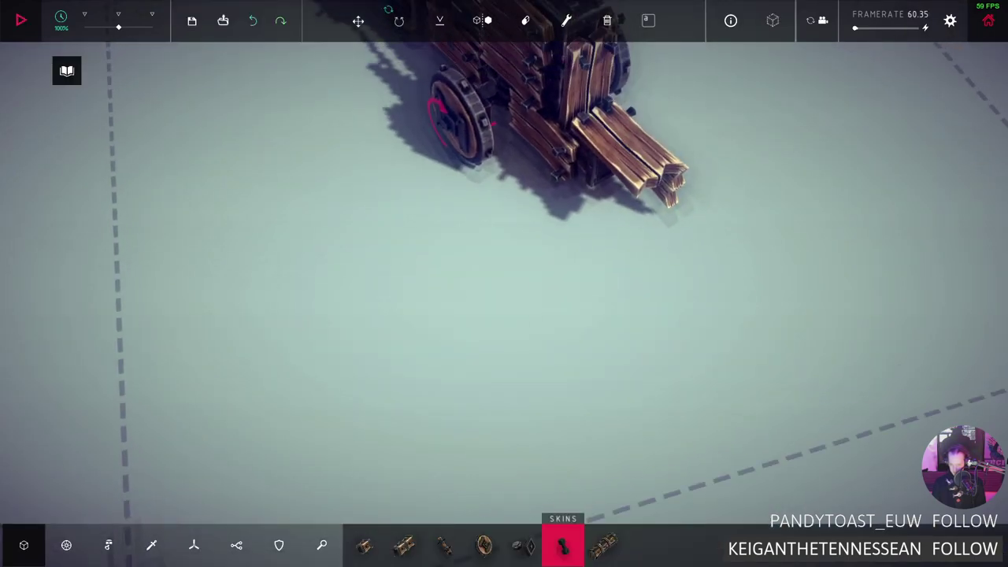
scroll(503, 283, "down", 10)
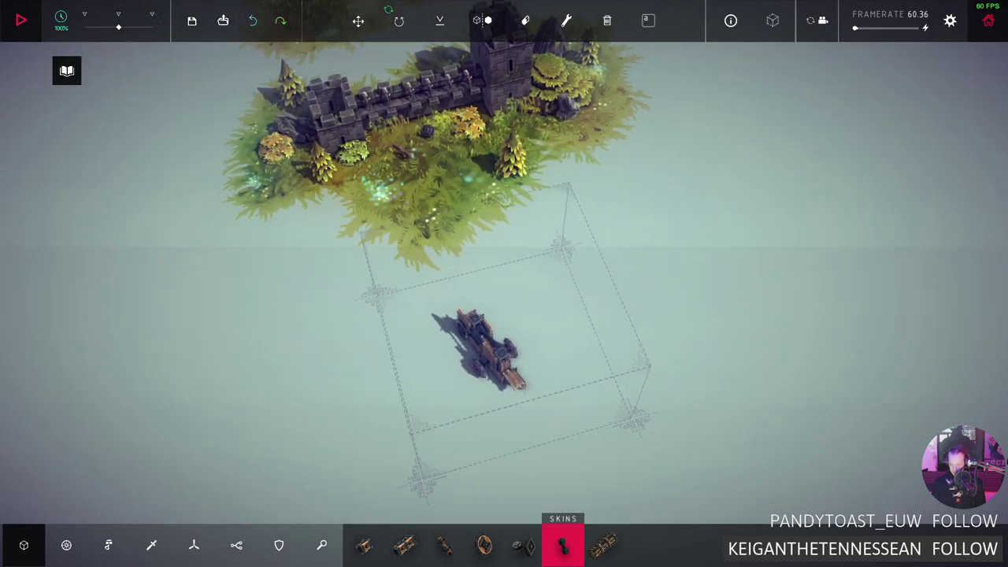
scroll(504, 315, "up", 3)
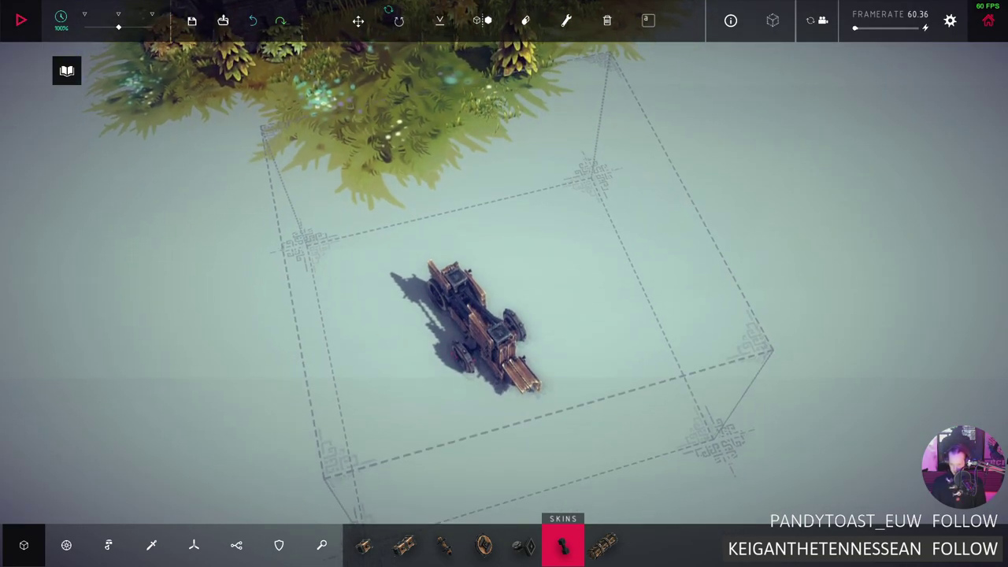
key("space")
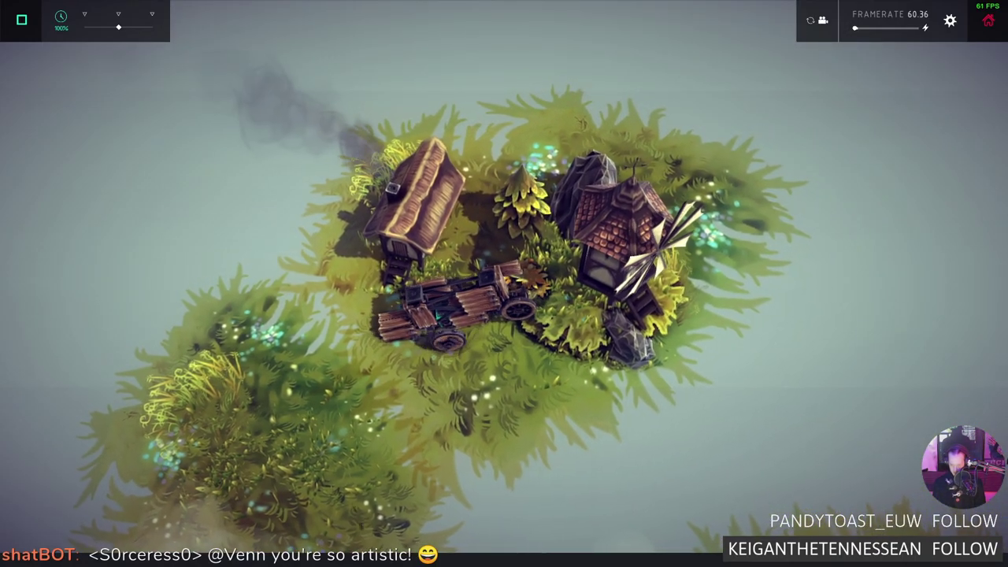
key("Up")
key("Down")
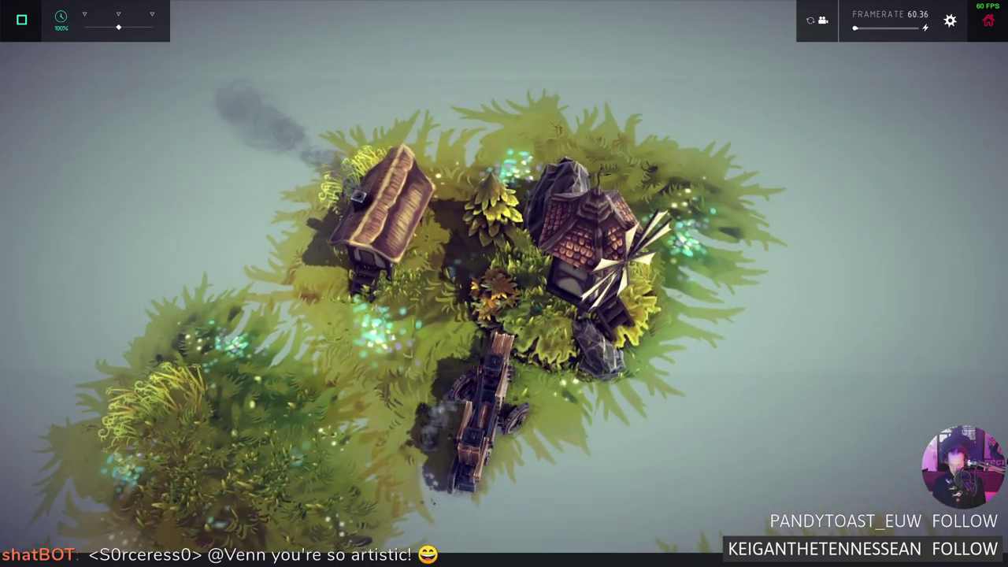
key("Down")
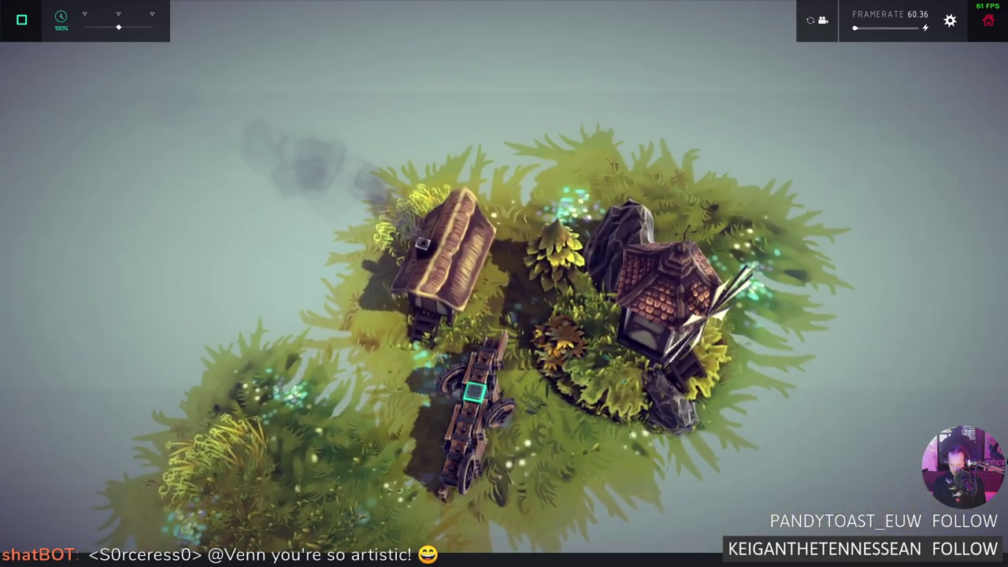
key("Left")
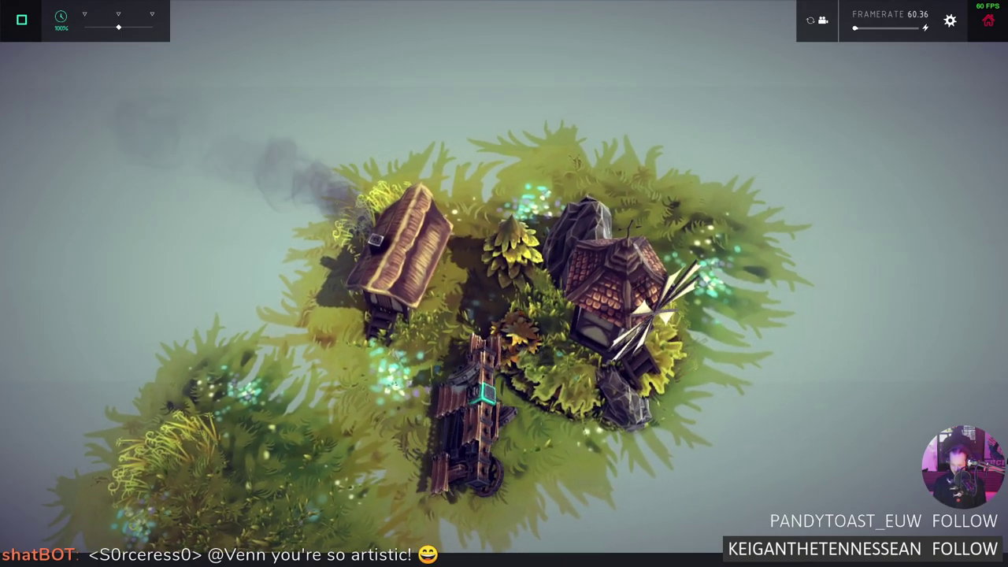
key("Left")
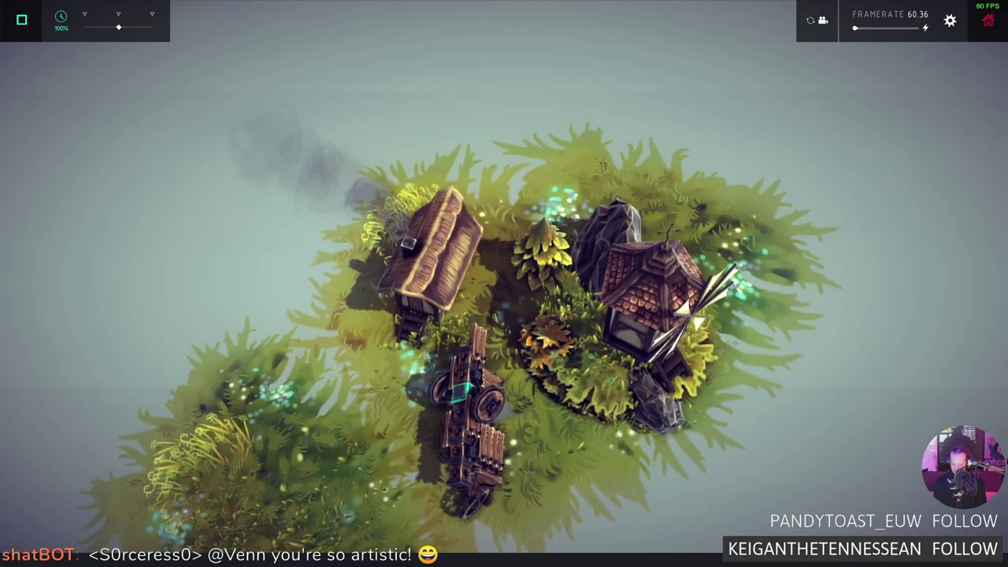
key("Left")
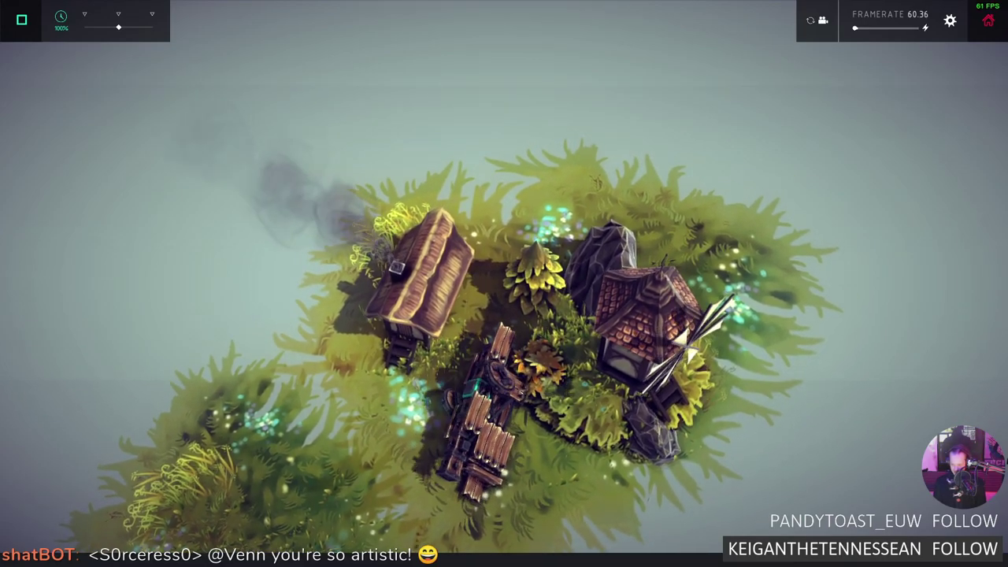
key("Left")
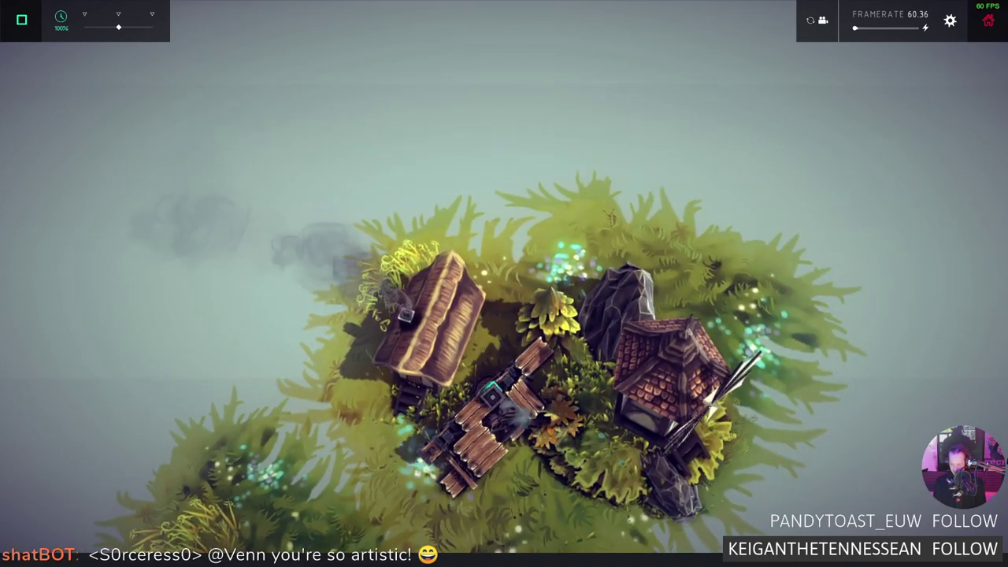
key("Left")
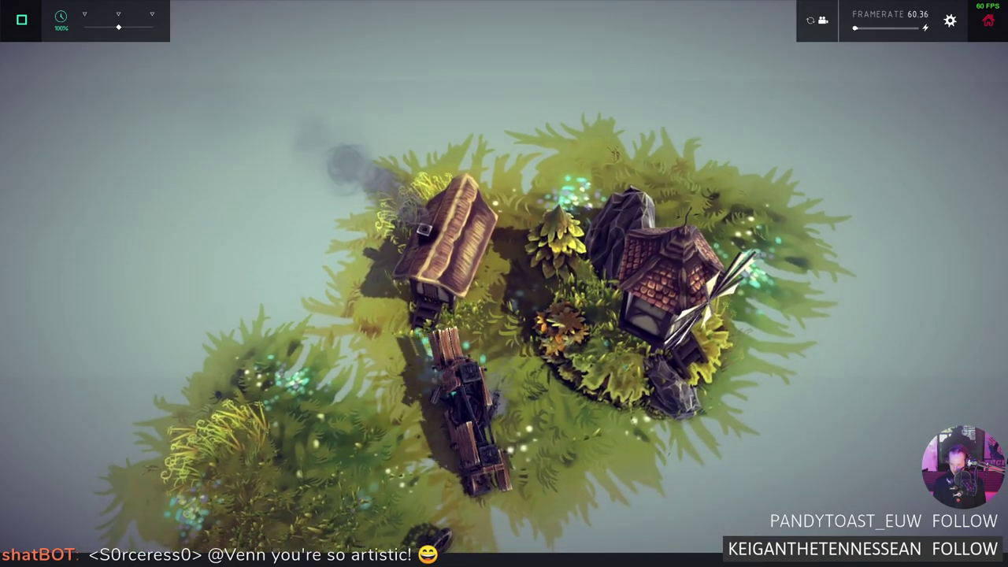
key("Left")
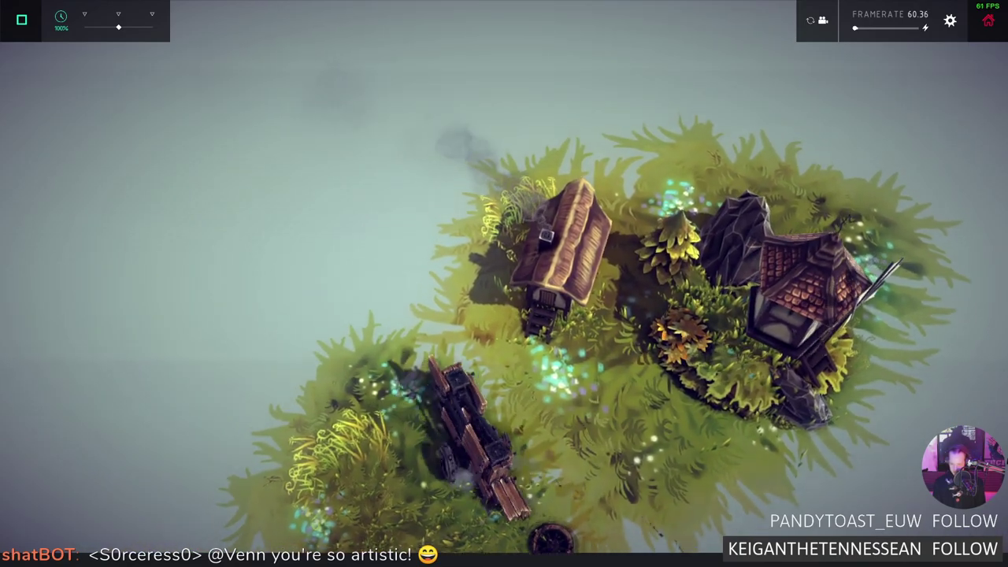
key("Left")
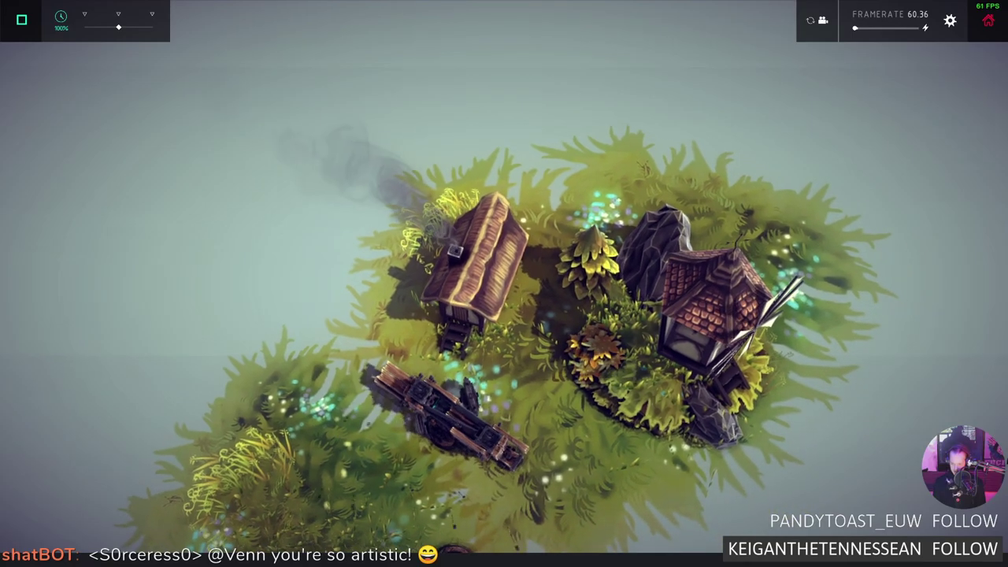
key("Left")
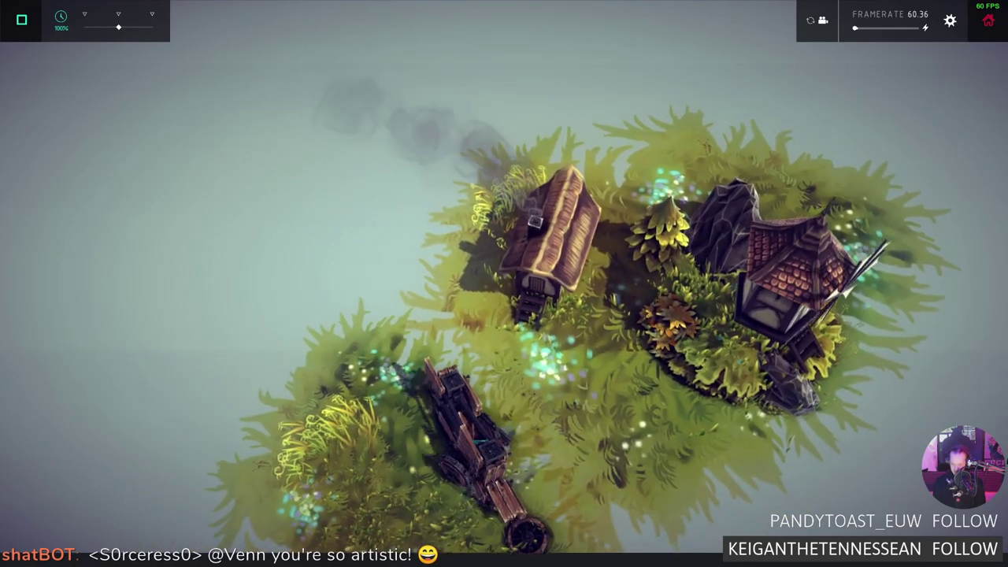
key("Left")
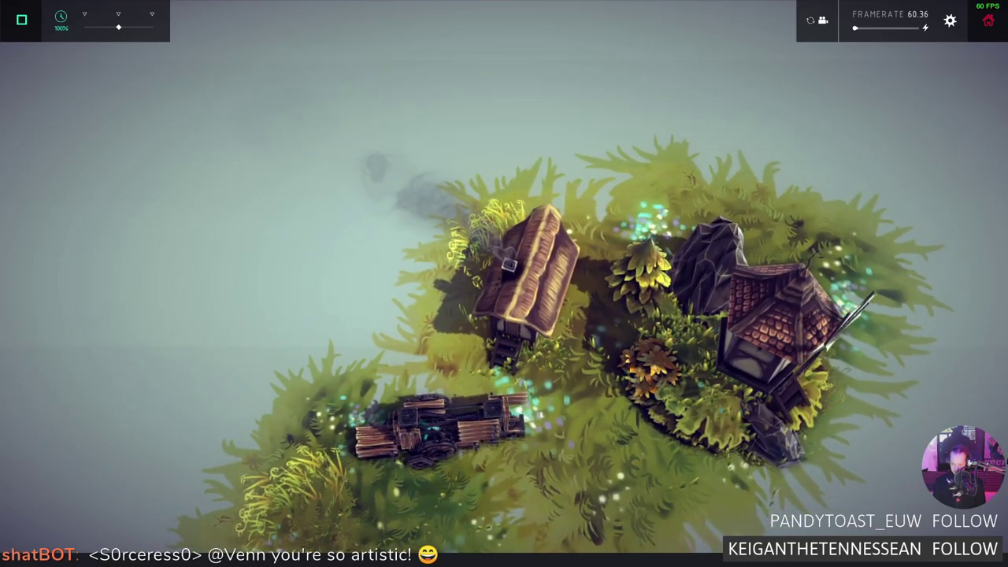
key("Left")
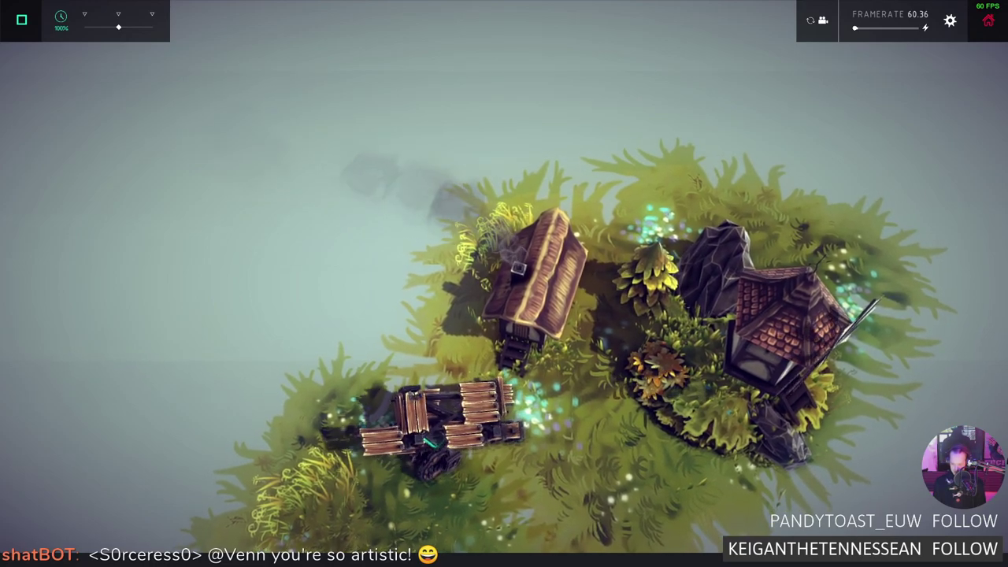
key("Left")
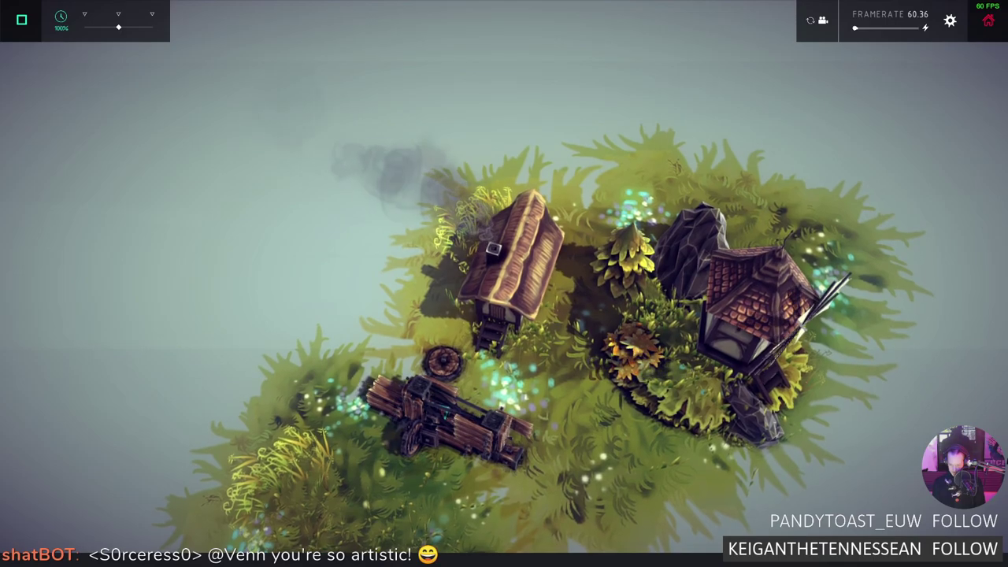
key("space")
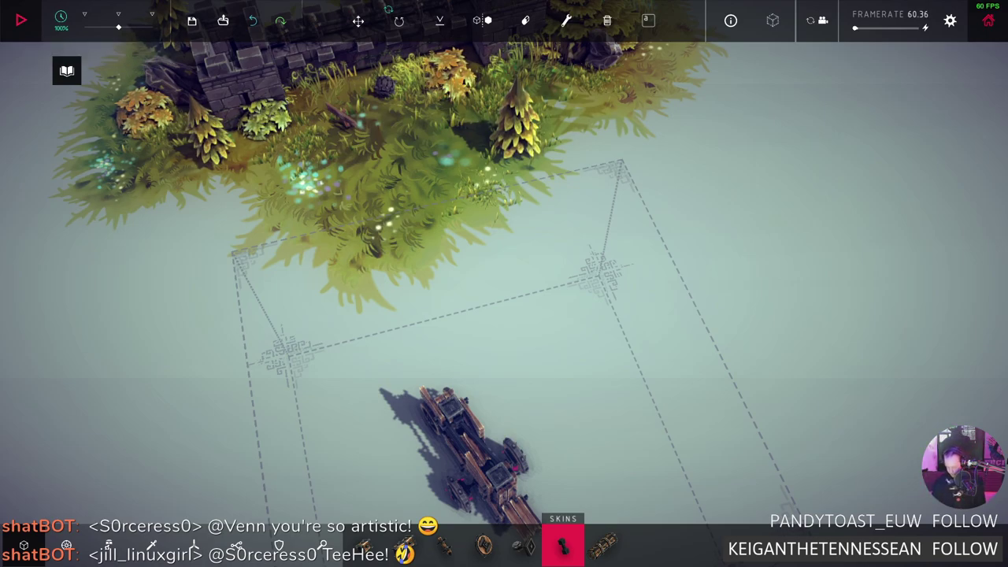
key("space")
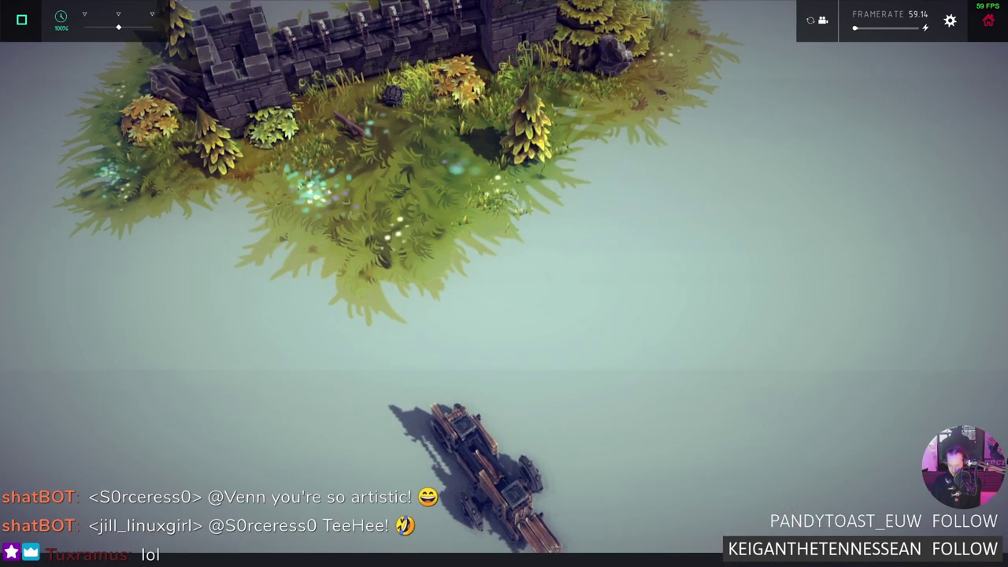
key("c")
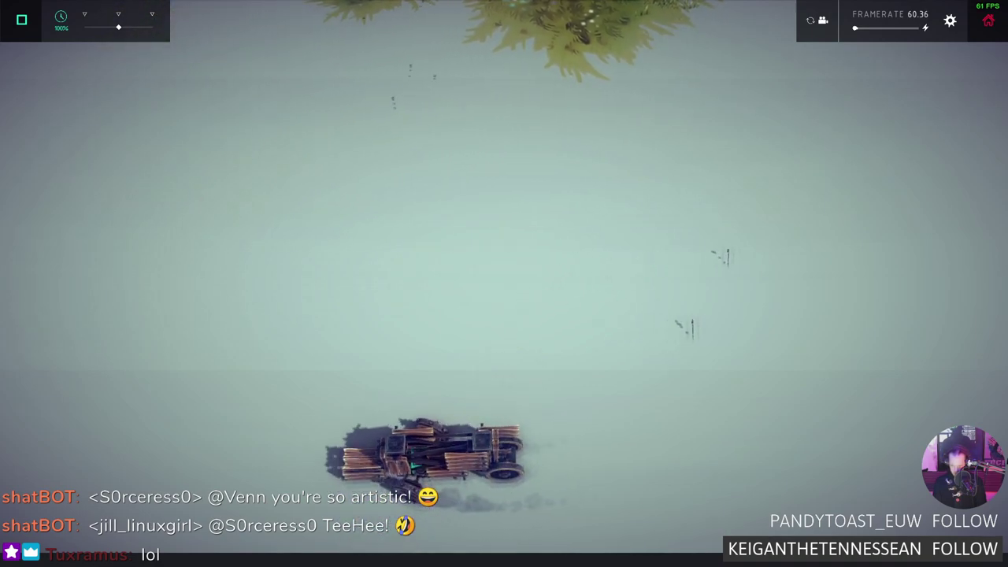
key("c")
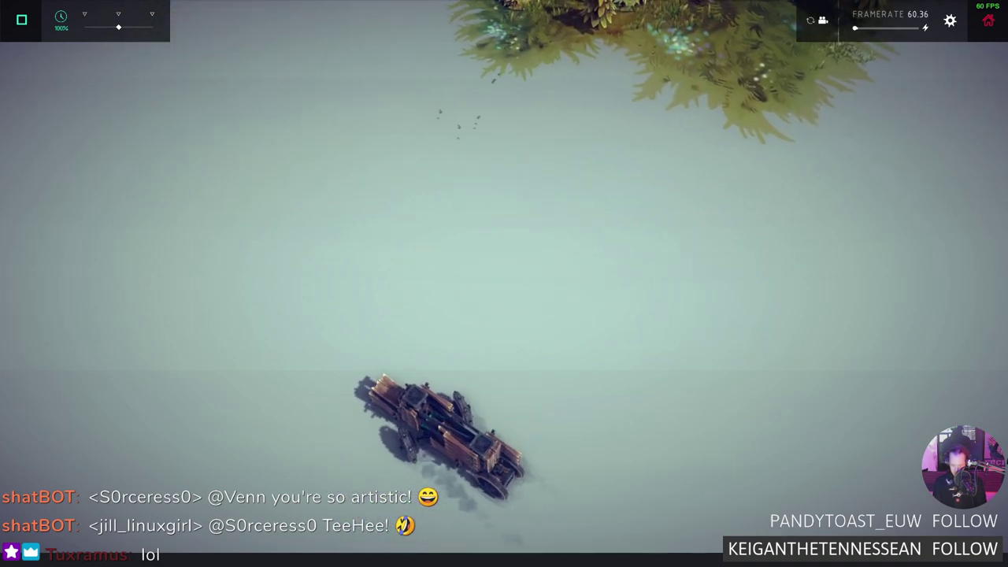
key("c")
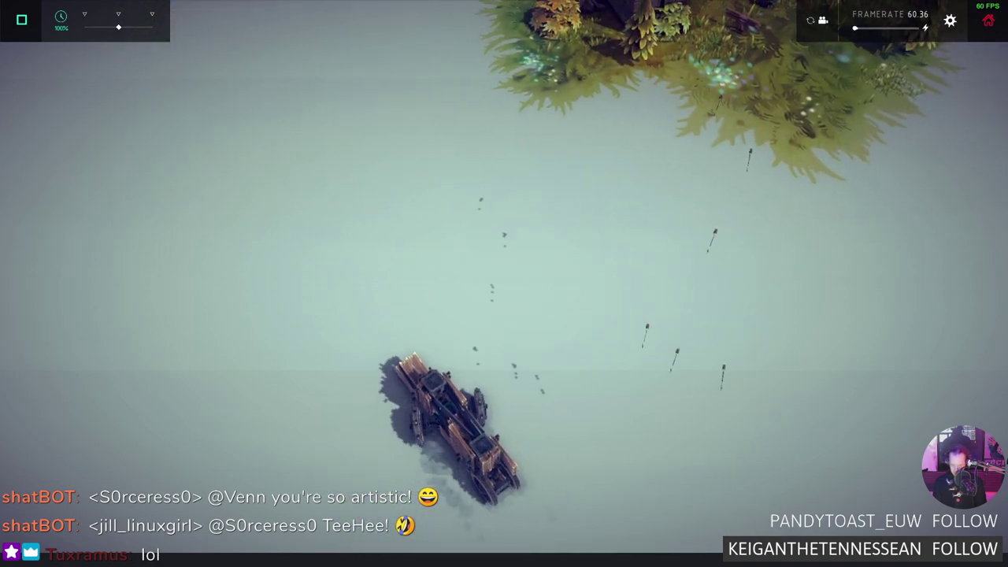
key("c")
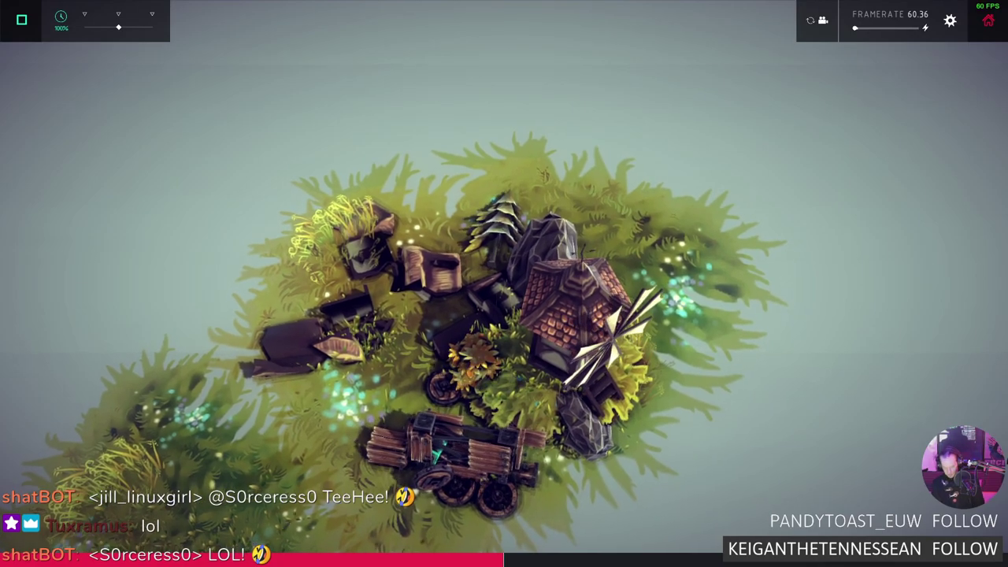
End the test drive, return to build mode and swing the view around the cart
key("space")
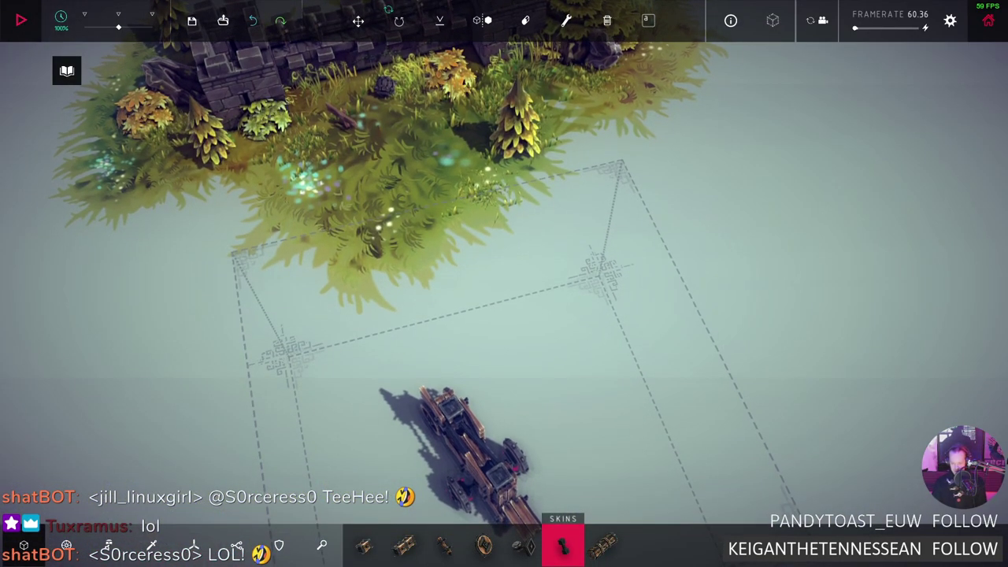
scroll(504, 284, "up", 3)
scroll(504, 283, "up", 2)
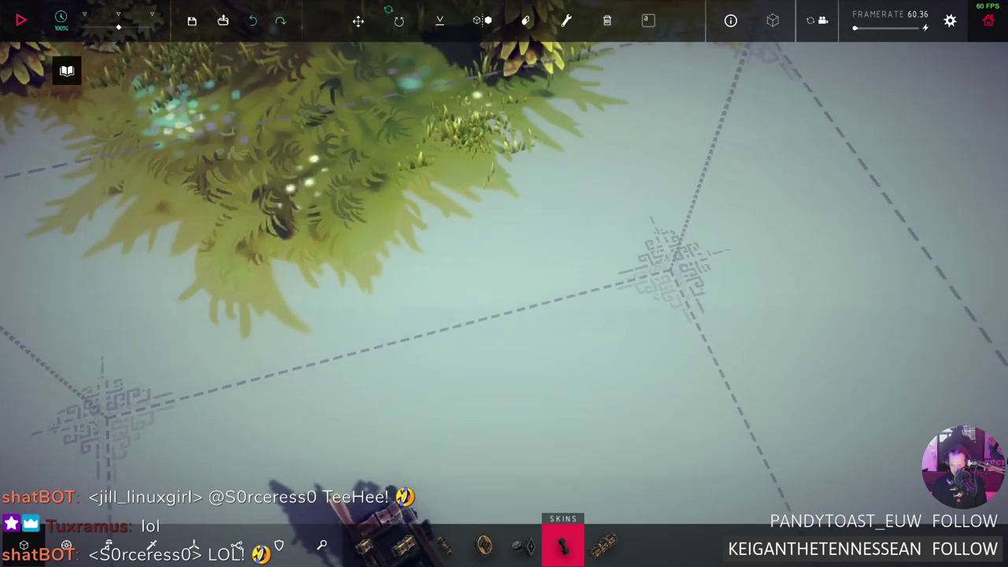
scroll(504, 283, "up", 1)
scroll(504, 283, "up", 2)
scroll(504, 284, "down", 2)
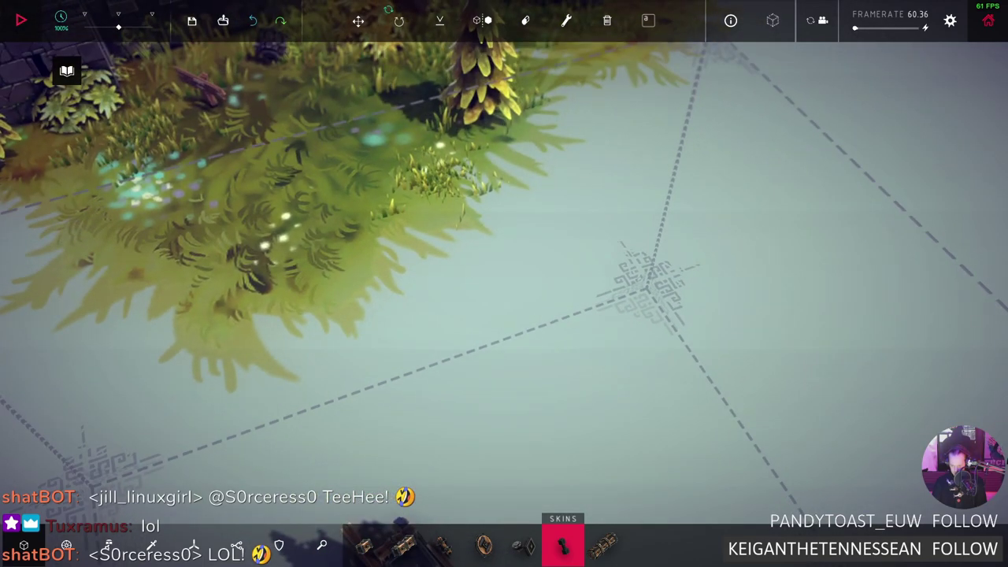
scroll(503, 284, "down", 2)
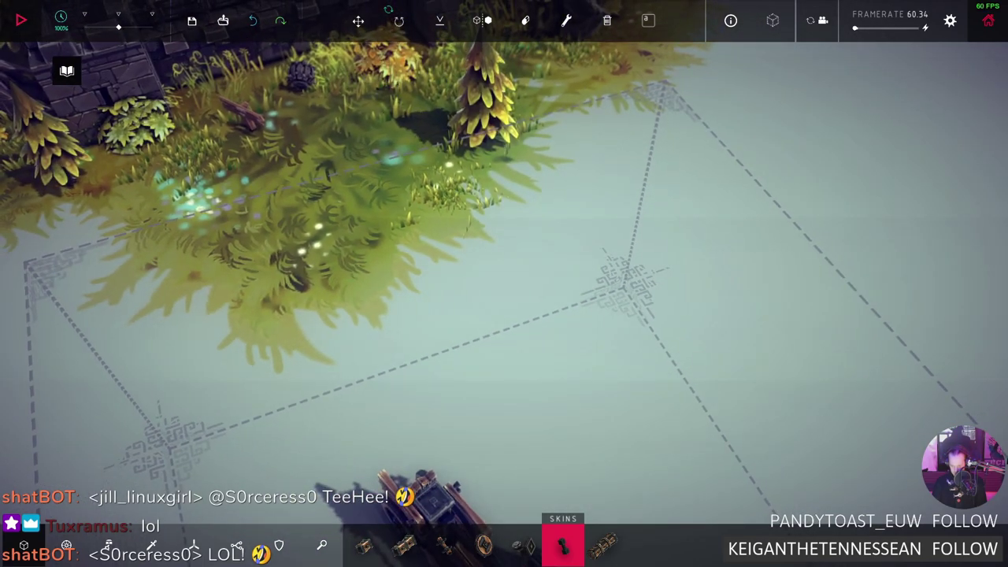
scroll(503, 283, "down", 2)
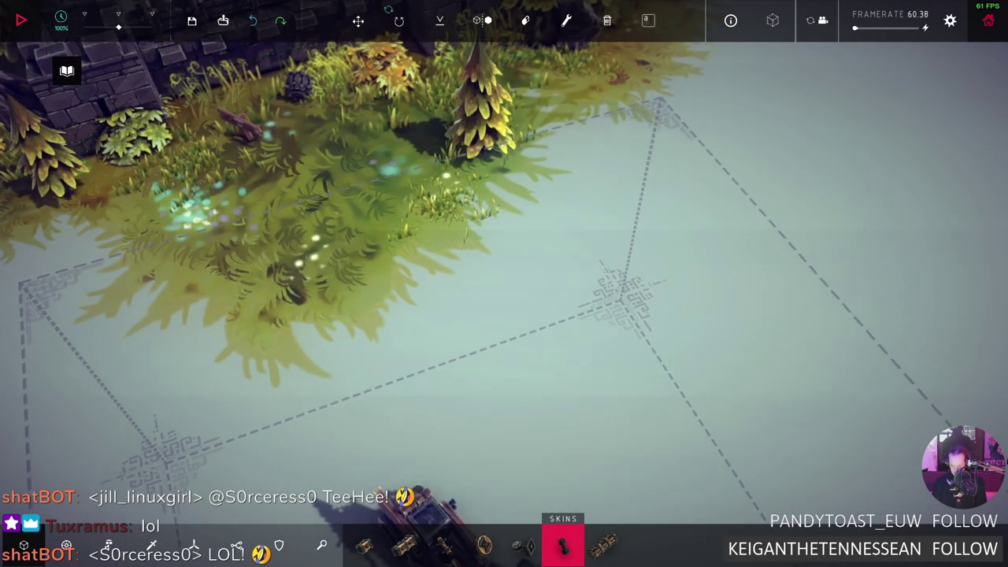
scroll(503, 284, "up", 3)
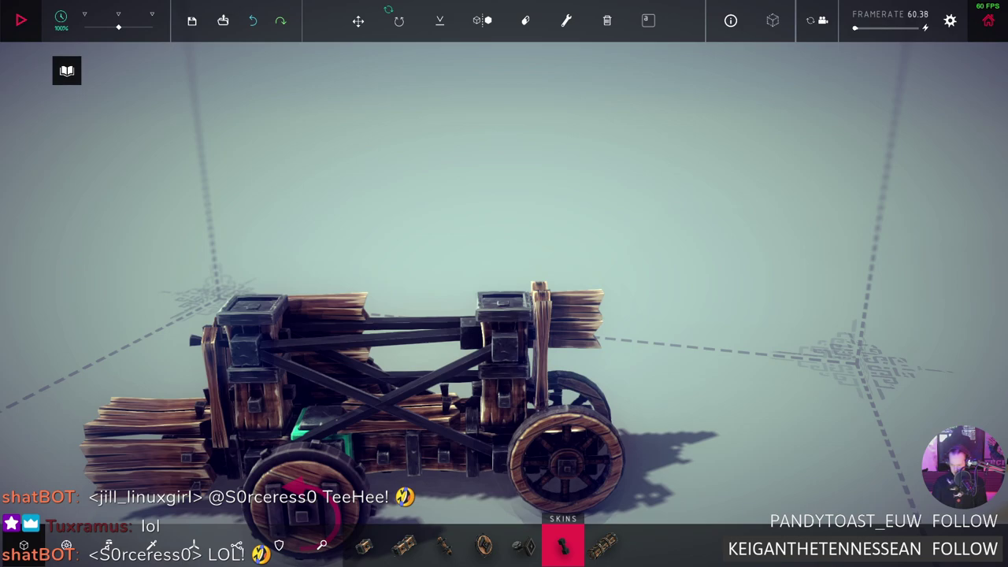
key("d")
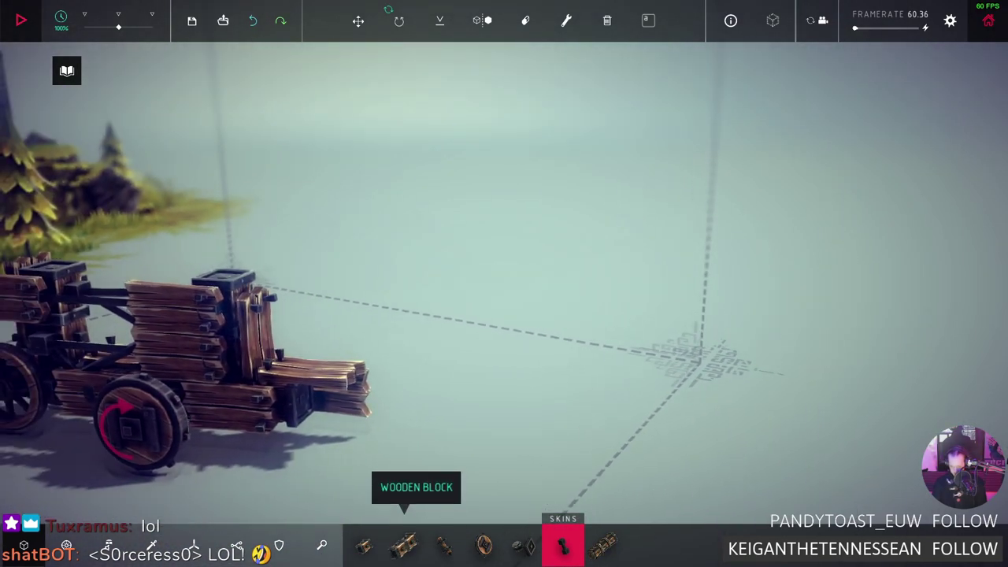
left_click(404, 545)
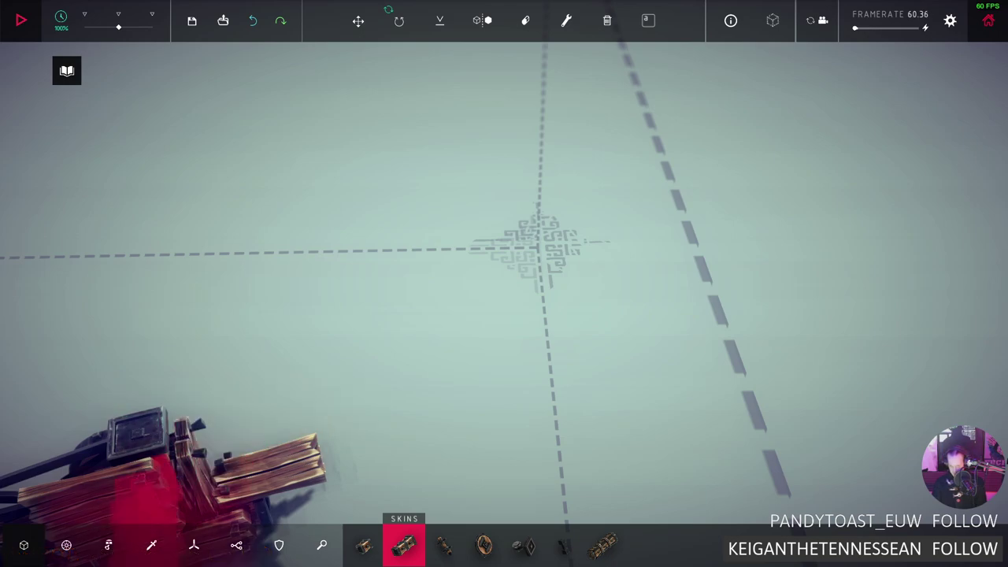
key("f")
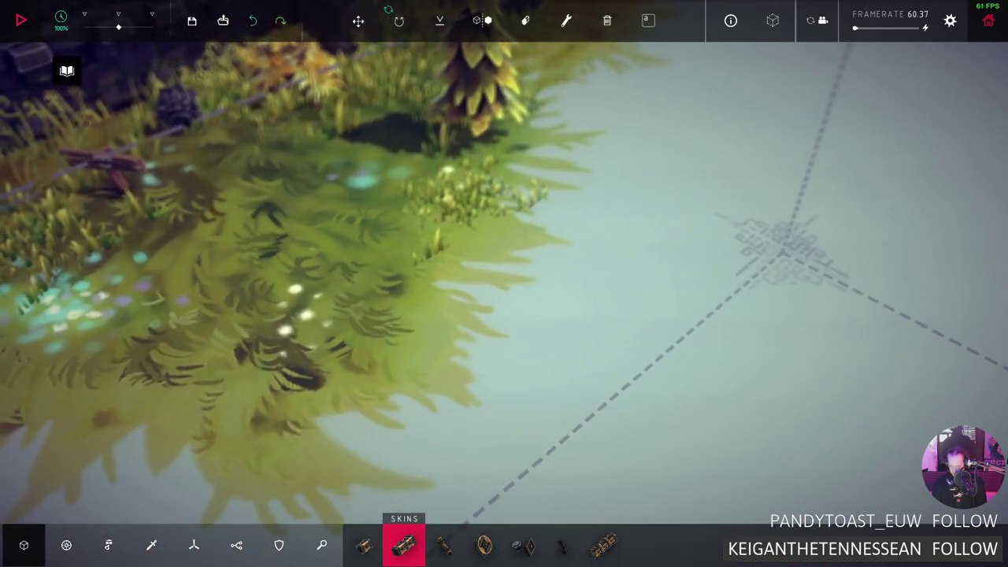
key("f")
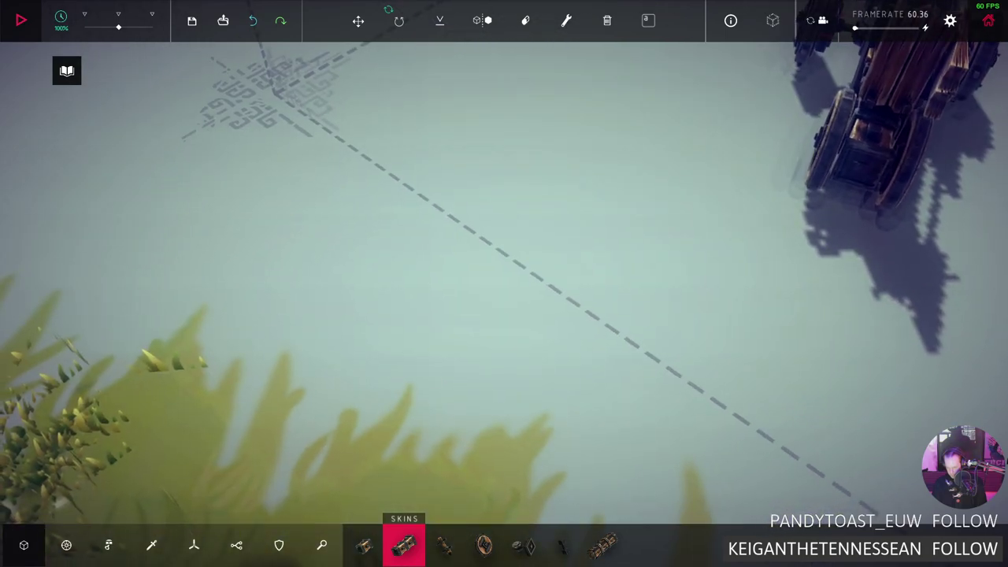
key("f")
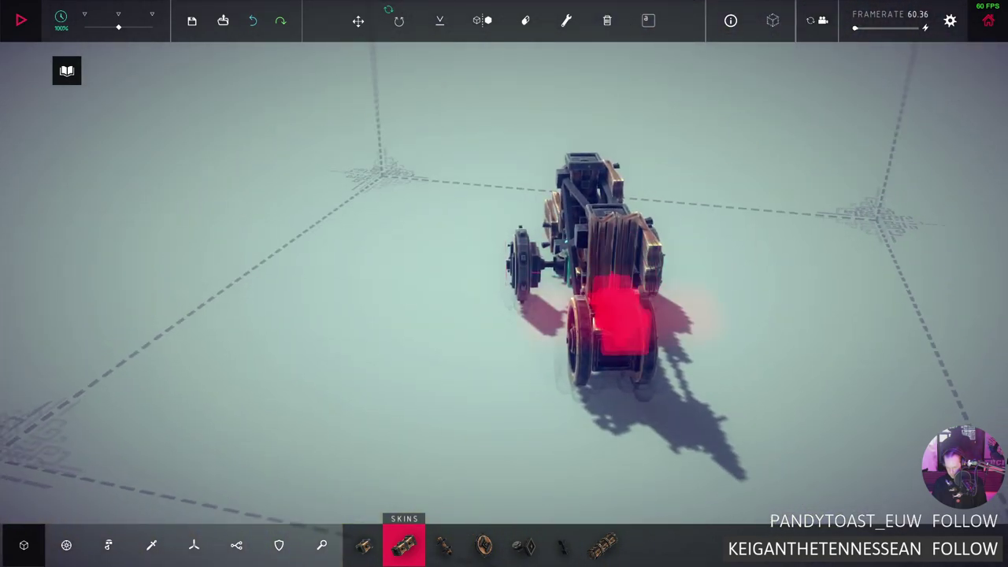
left_click(622, 315)
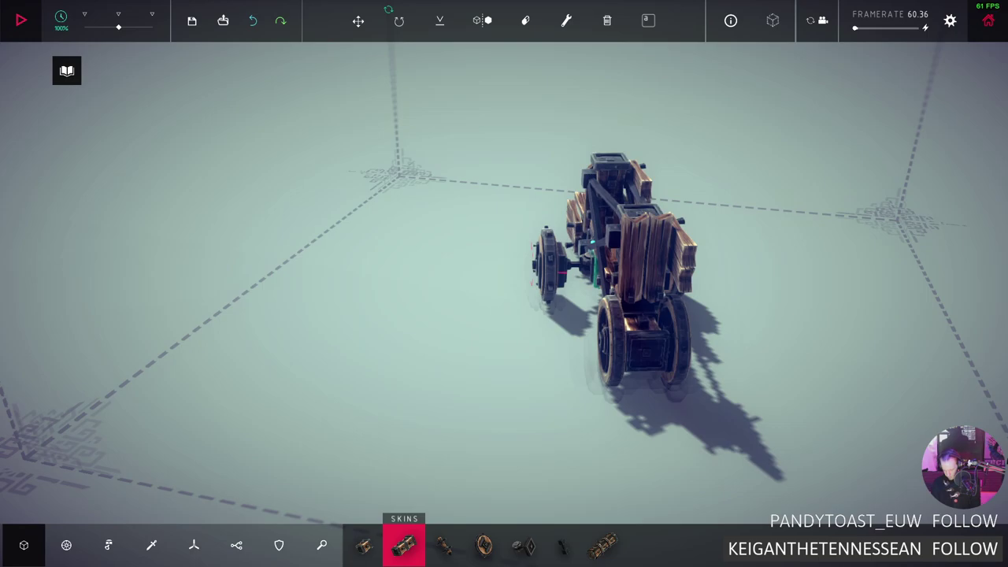
key("ctrl+z")
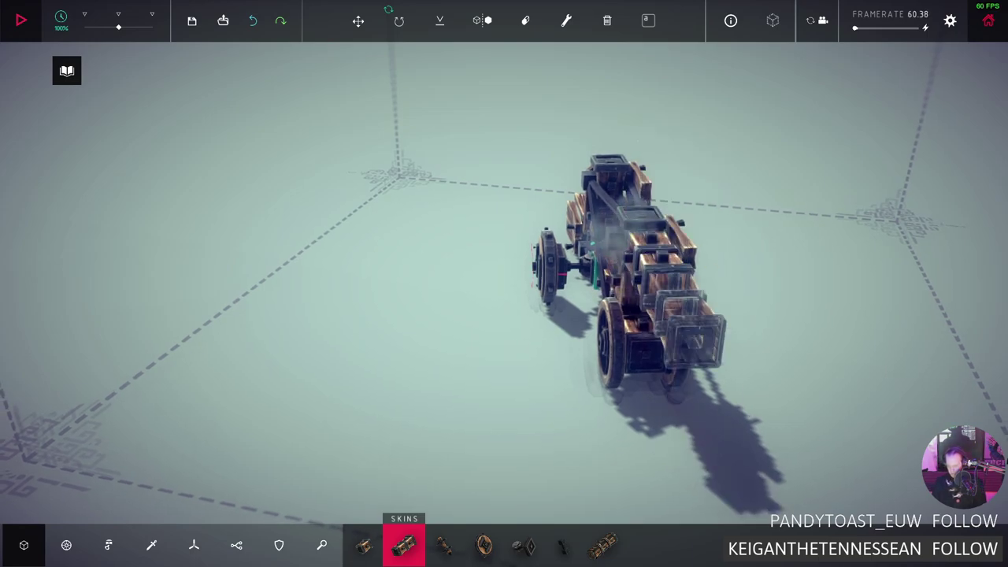
scroll(504, 284, "up", 3)
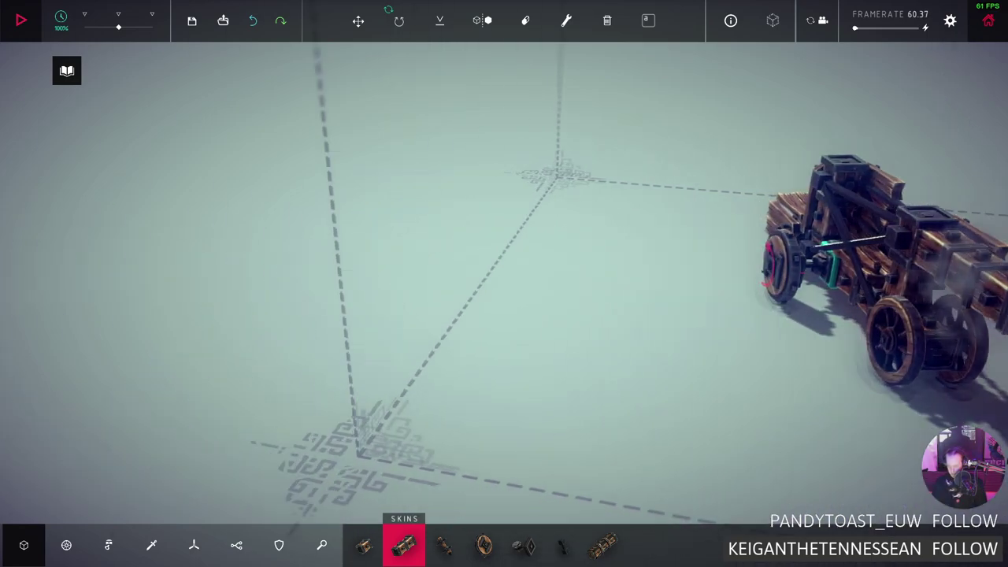
Inspect the cart's front log beam, pick the Brace, and zoom out
key("f")
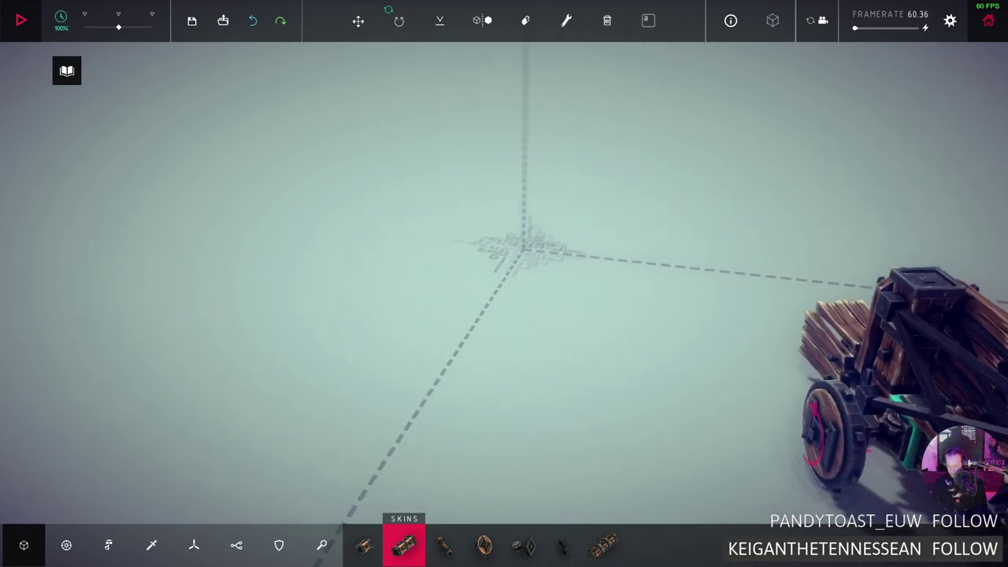
scroll(504, 283, "down", 2)
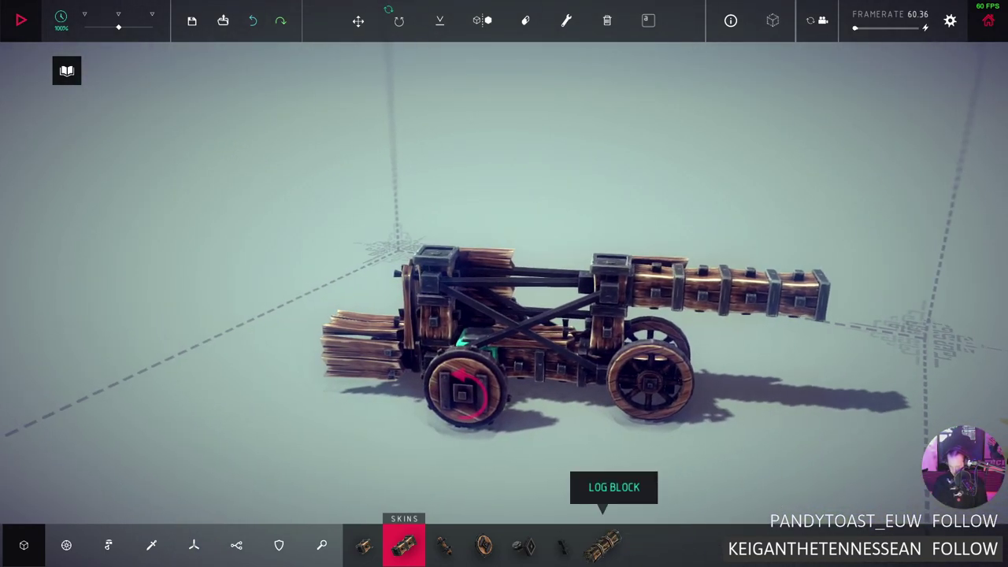
left_click(563, 544)
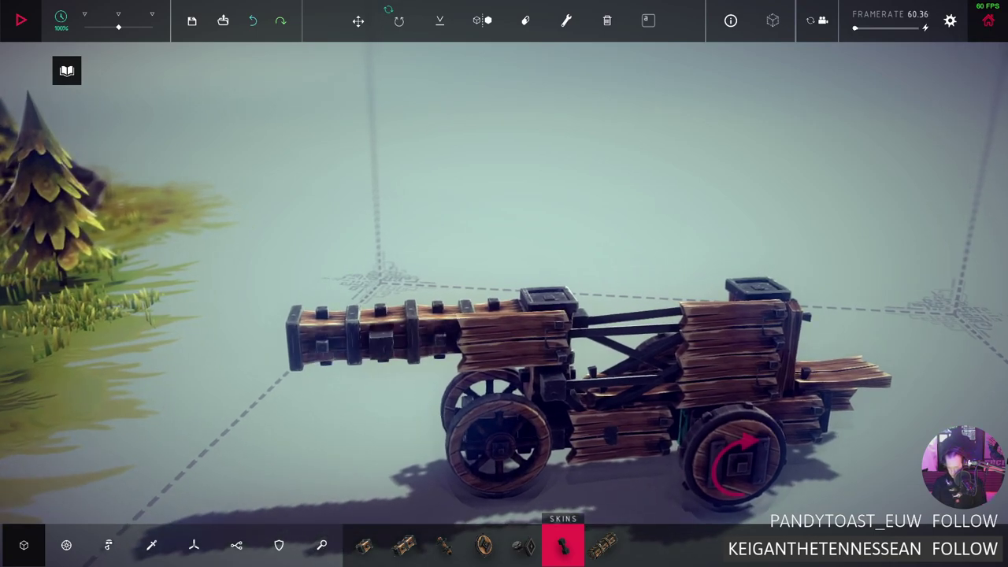
key("c")
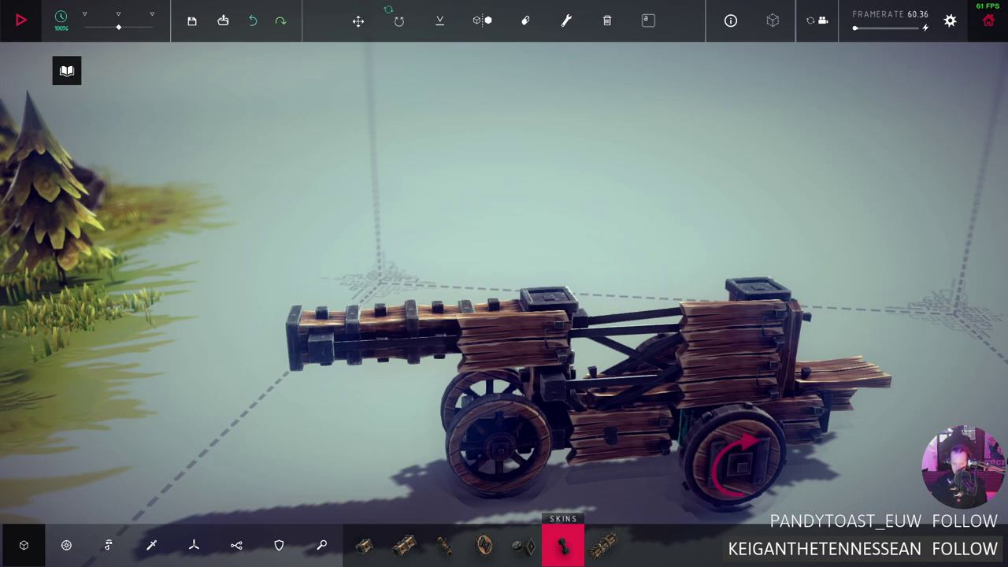
scroll(504, 315, "down", 3)
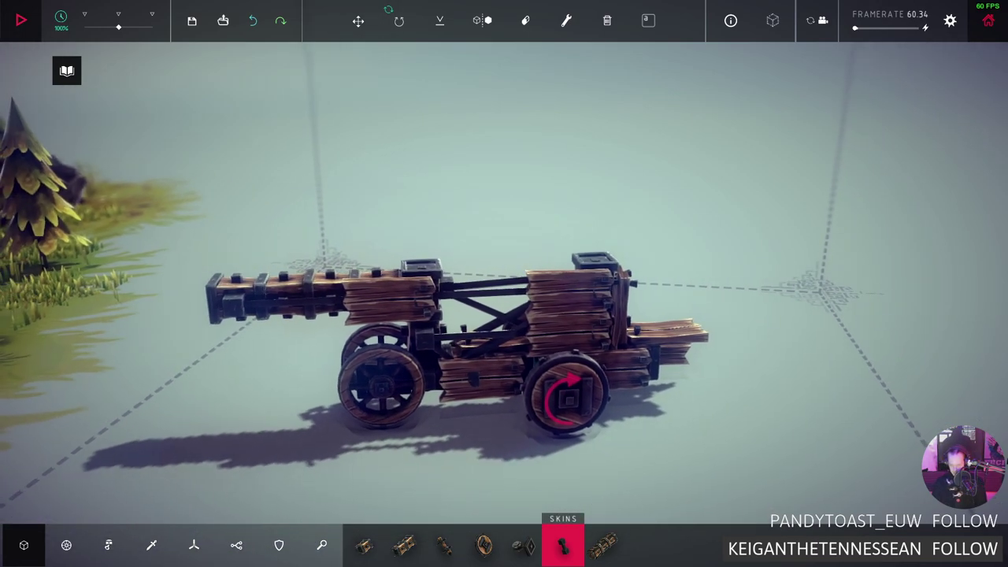
scroll(504, 315, "down", 3)
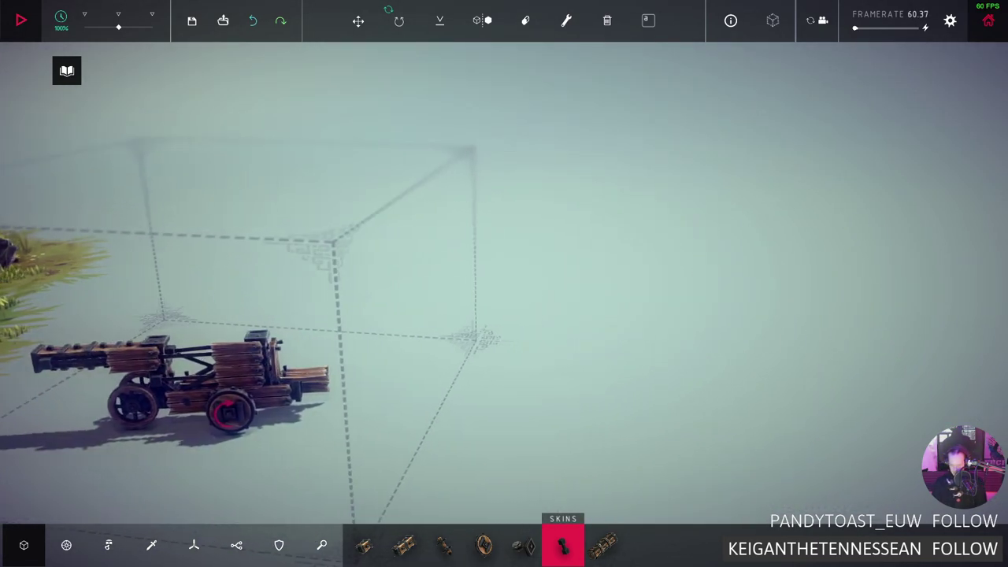
Frame the cart facing the castle island at an oblique angle and start the simulation
key("d")
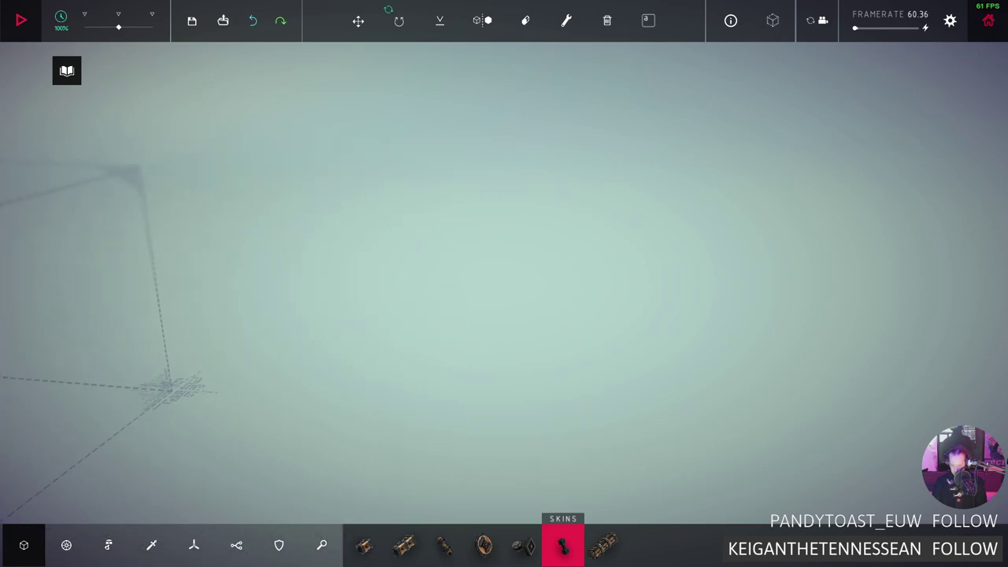
key("a")
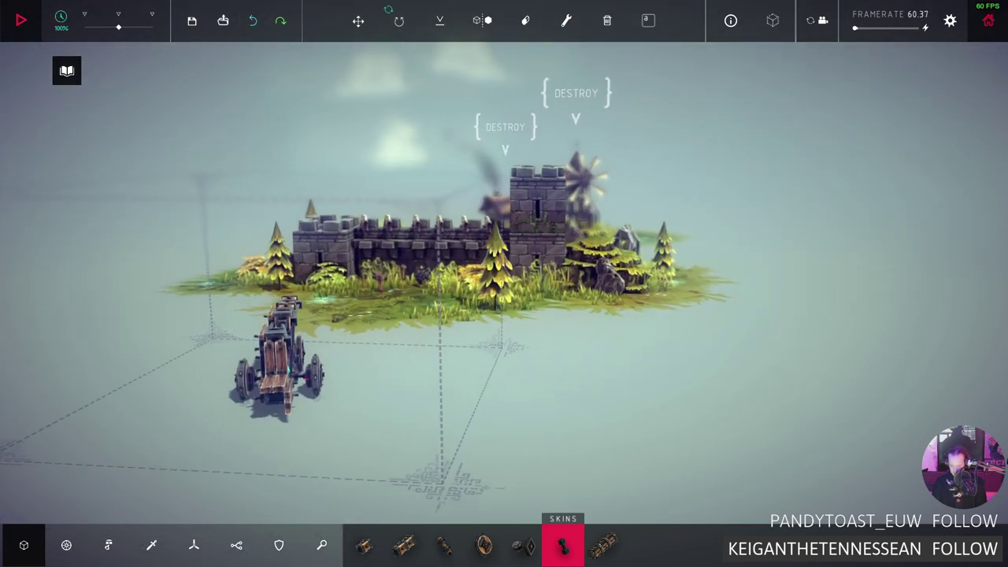
scroll(504, 284, "up", 2)
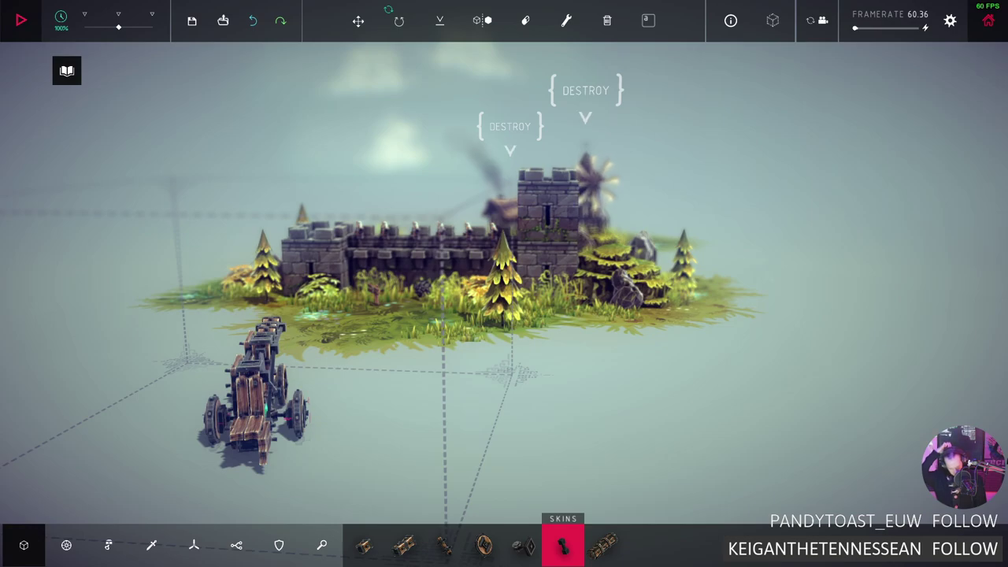
key("a")
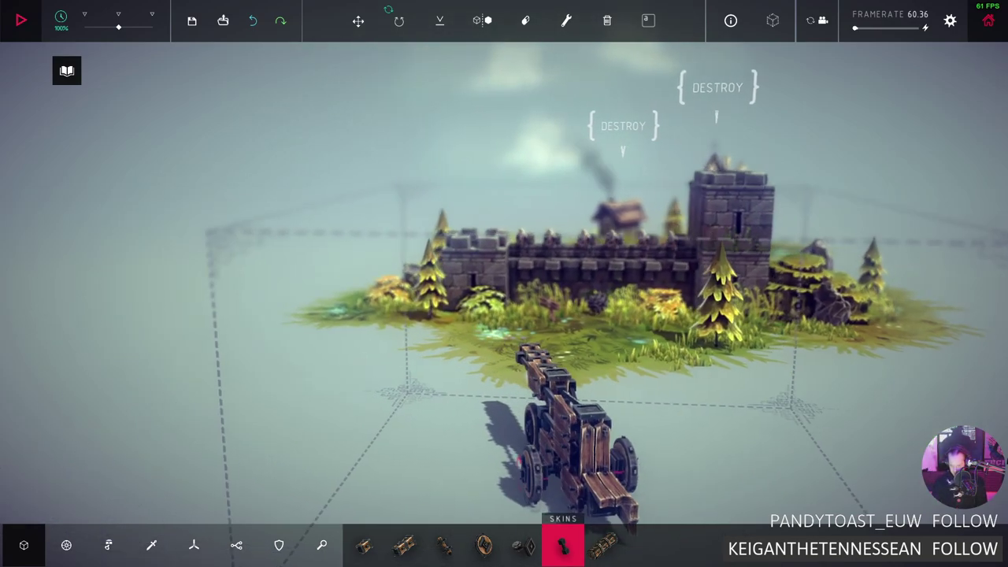
key("d")
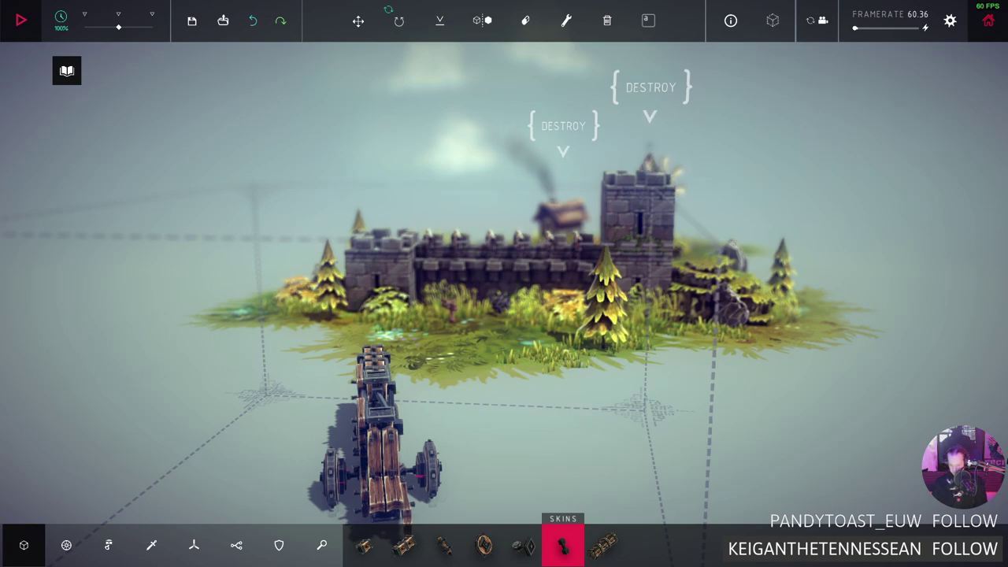
left_click_drag(504, 237, 504, 355)
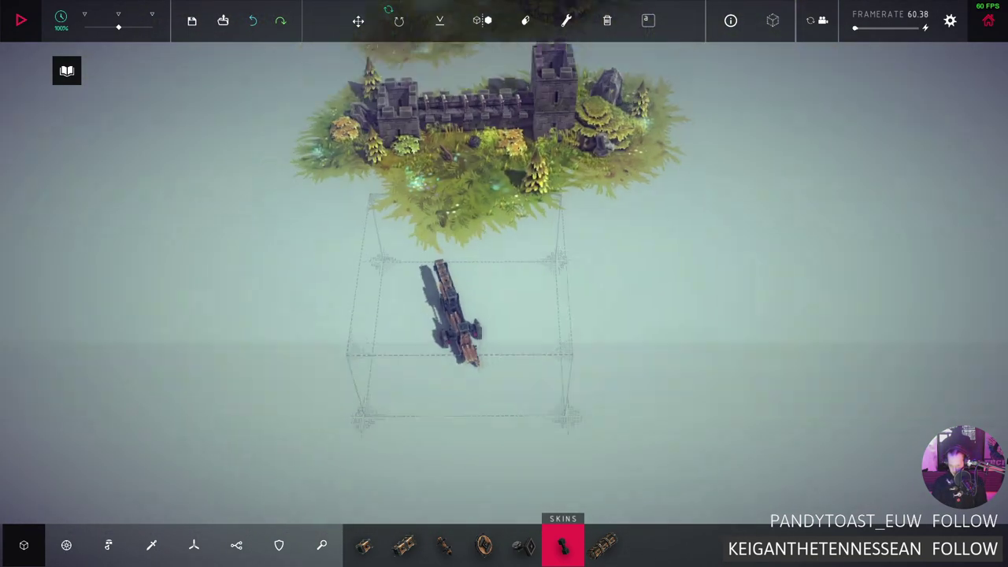
left_click_drag(504, 315, 504, 299)
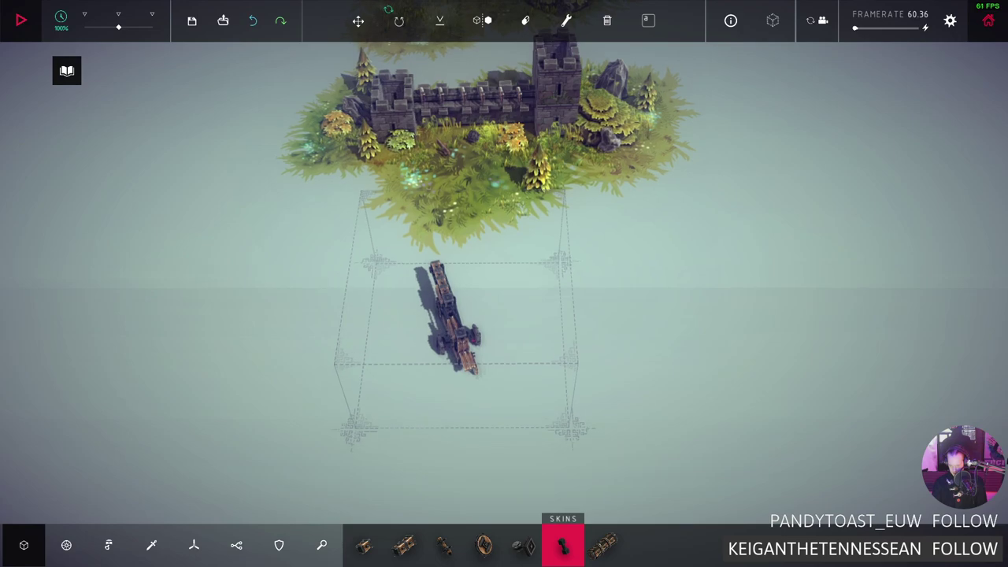
scroll(504, 283, "up", 2)
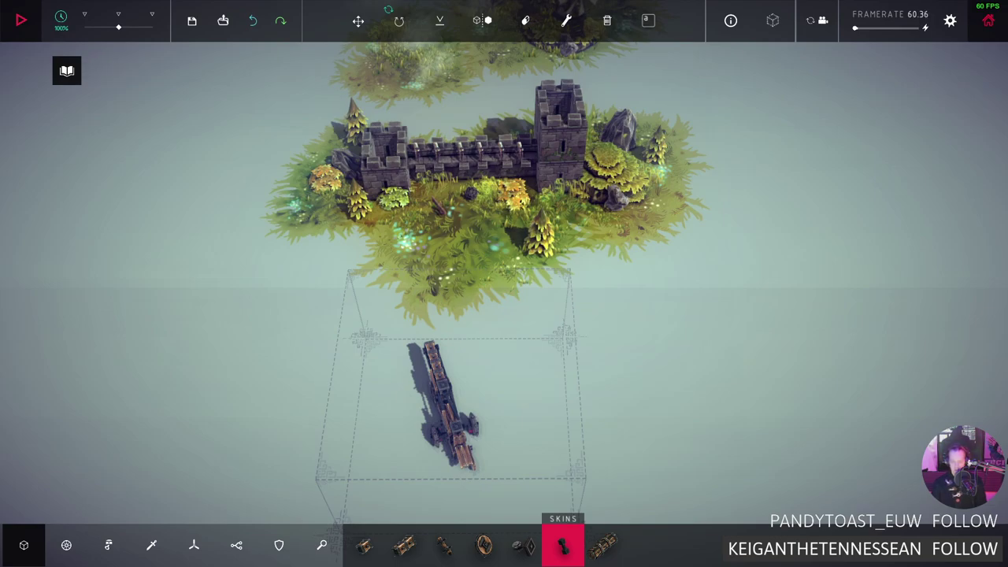
key("space")
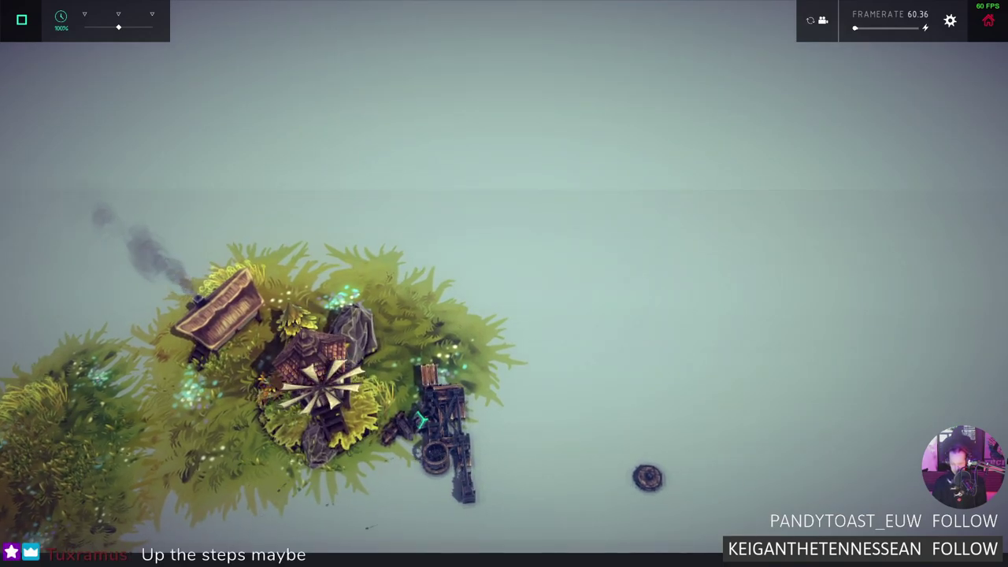
Stop the simulation and request Destroy Machine for the old cart
key("space")
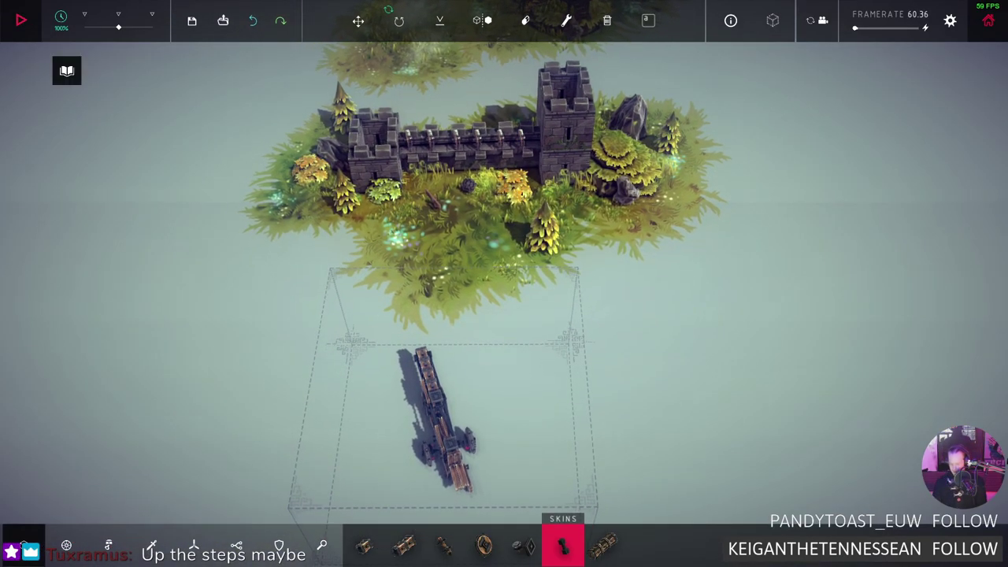
scroll(441, 393, "up", 3)
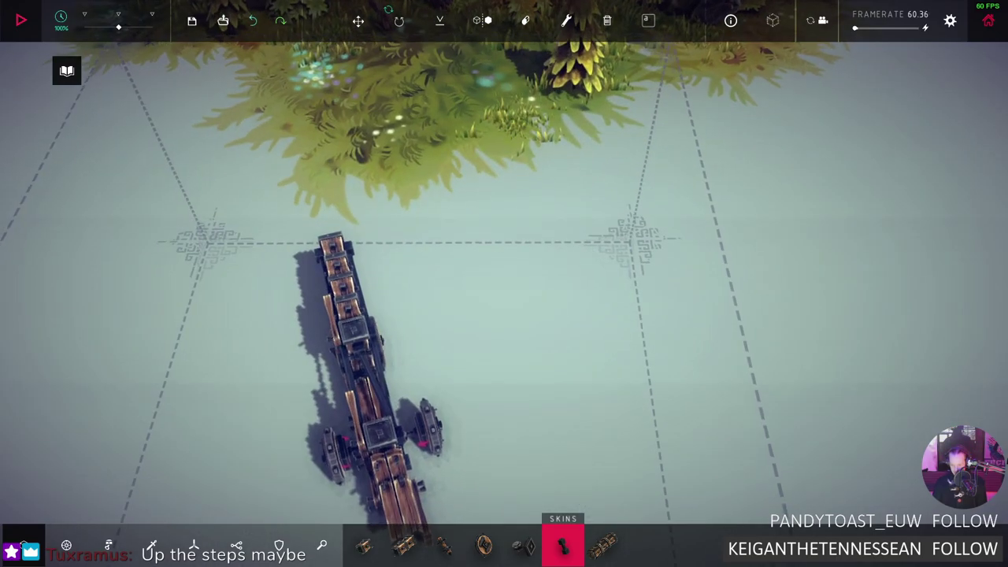
scroll(503, 284, "down", 3)
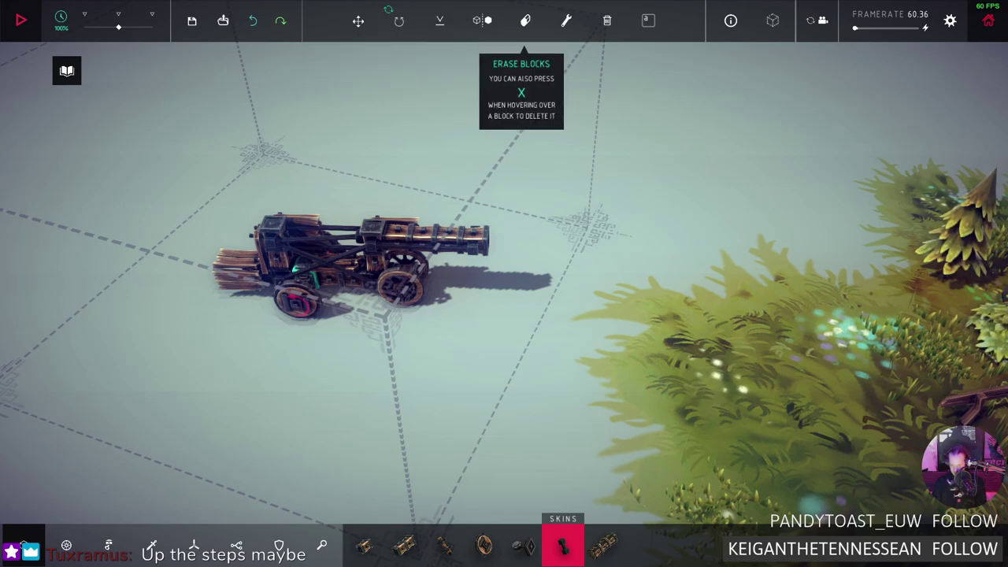
left_click(607, 20)
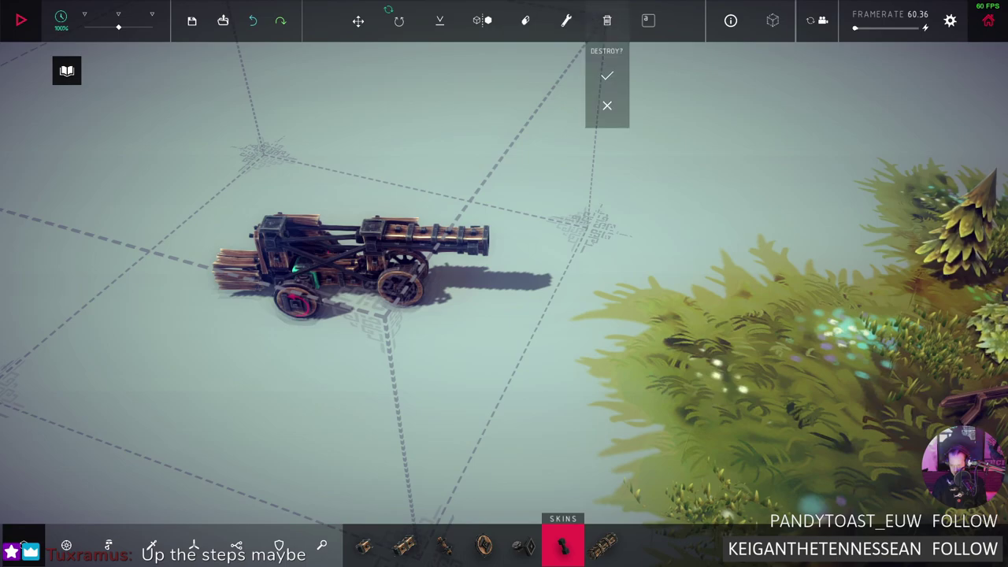
Destroy the old cart and build a small-wooden-block beam with crossbar blocks at its ends
left_click(607, 76)
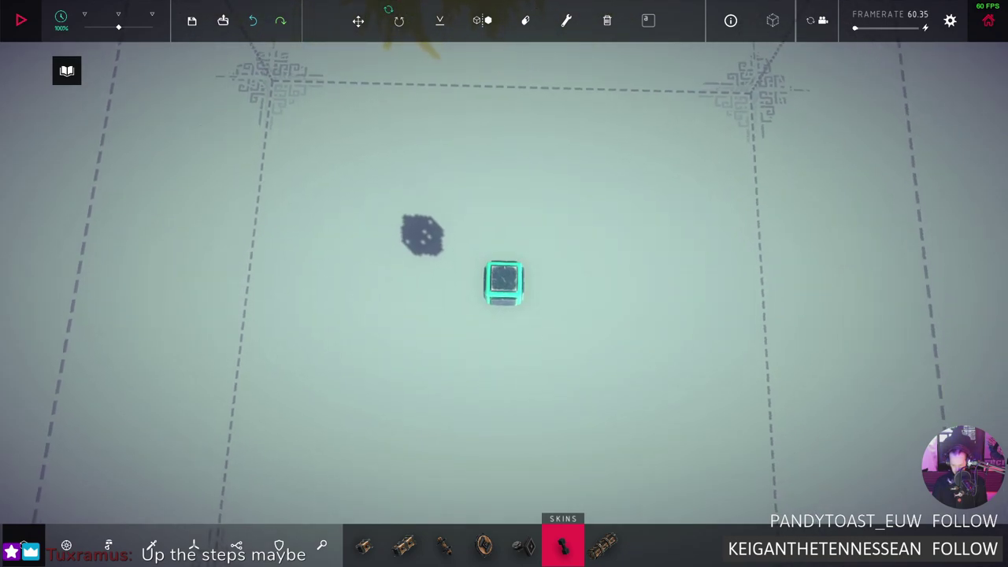
left_click(404, 545)
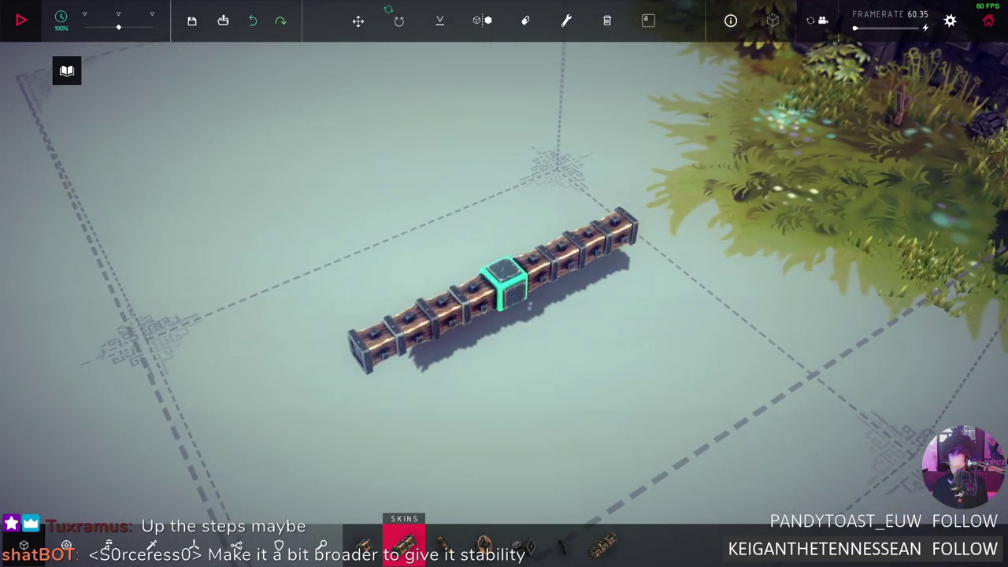
left_click(364, 543)
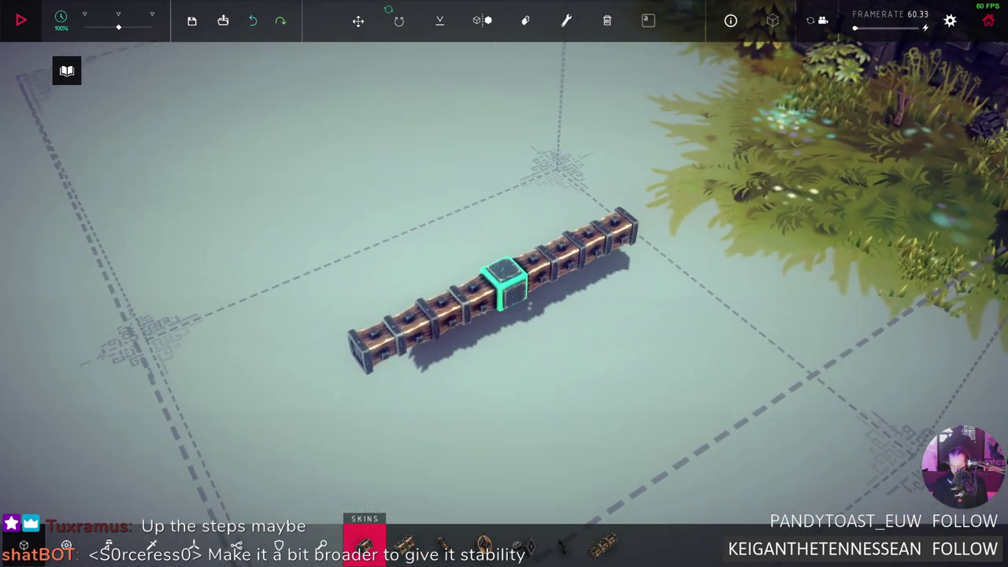
left_click(402, 370)
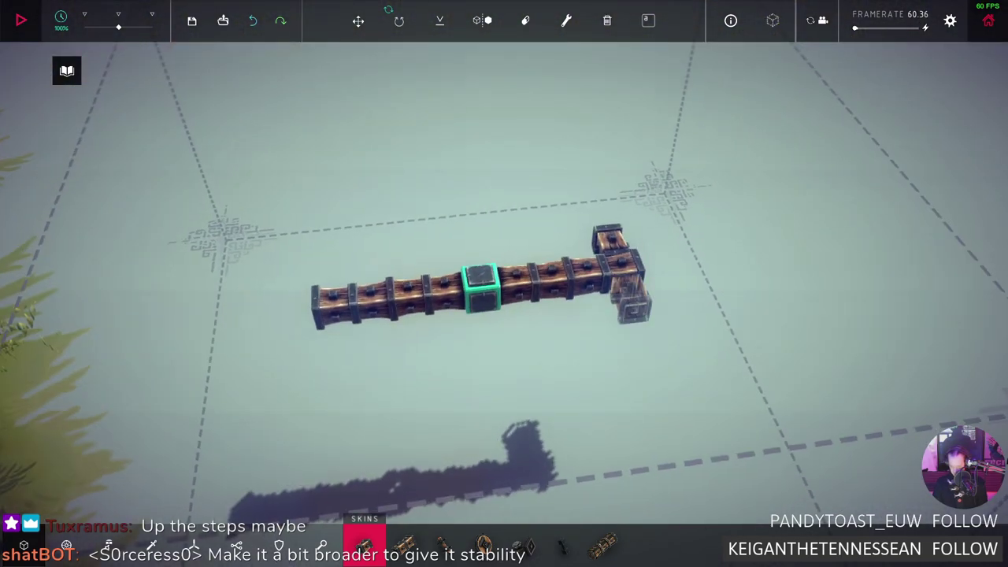
left_click(630, 299)
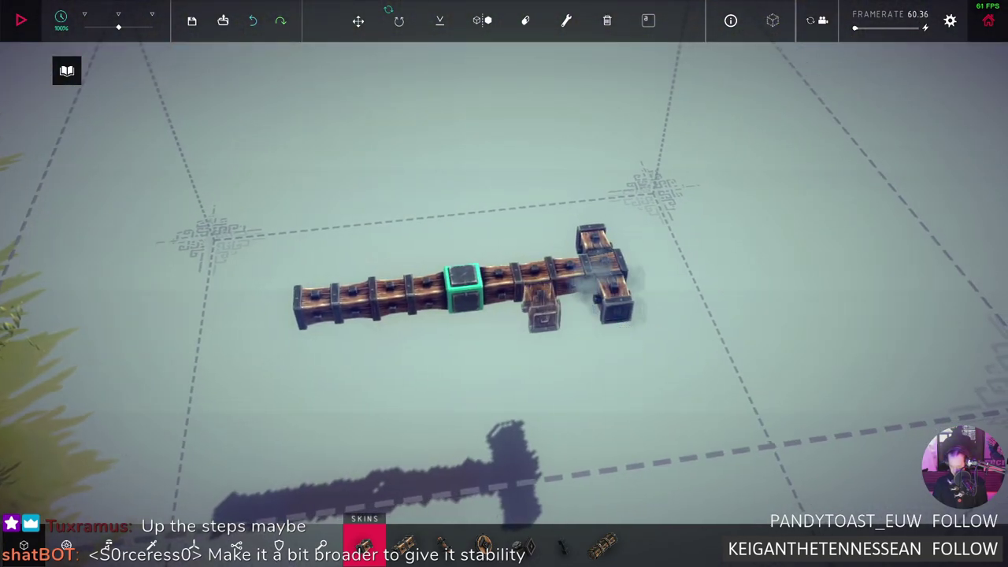
left_click(510, 313)
left_click(318, 331)
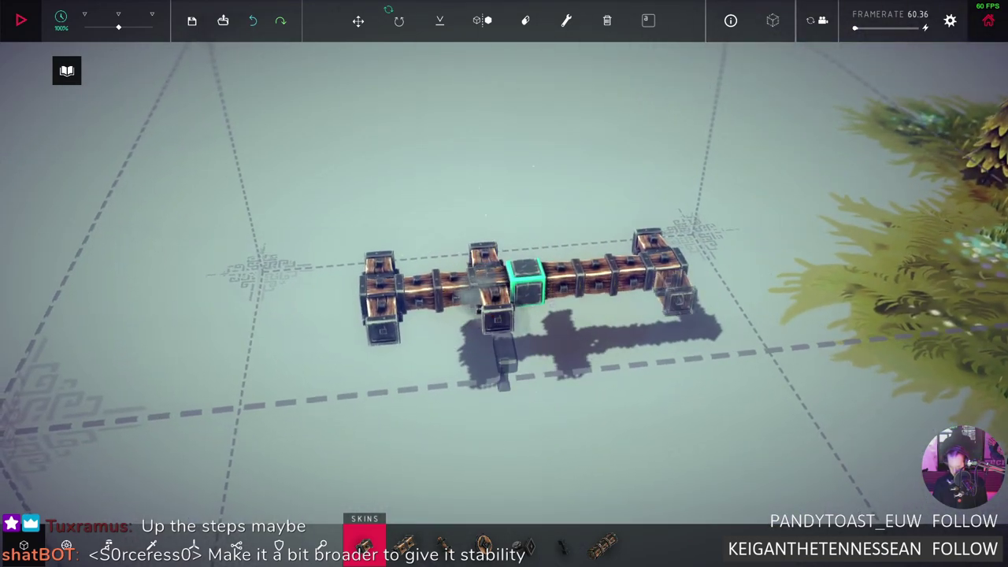
left_click(666, 303)
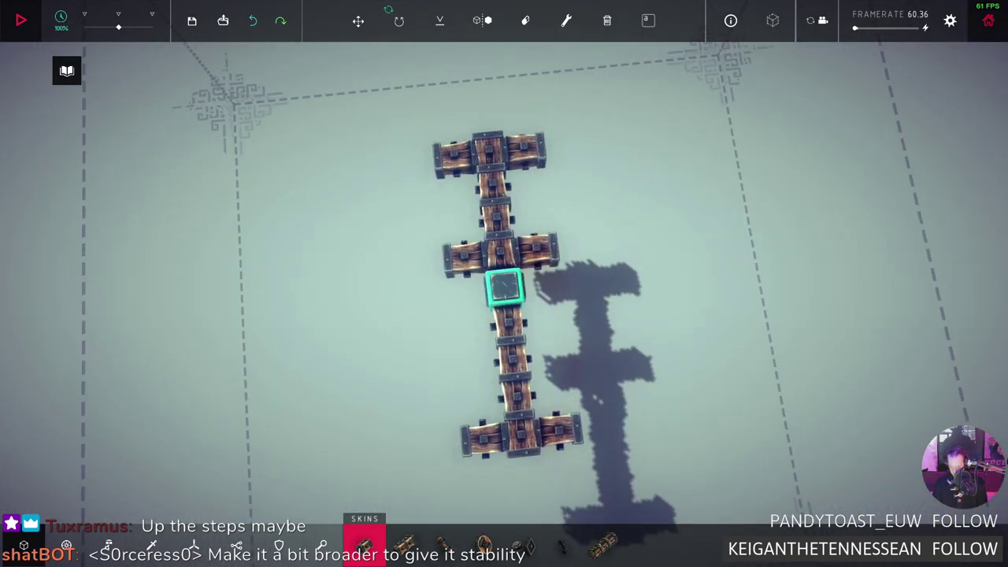
Link the top, middle and bottom crossbars to the beam with four diagonal braces
left_click(562, 543)
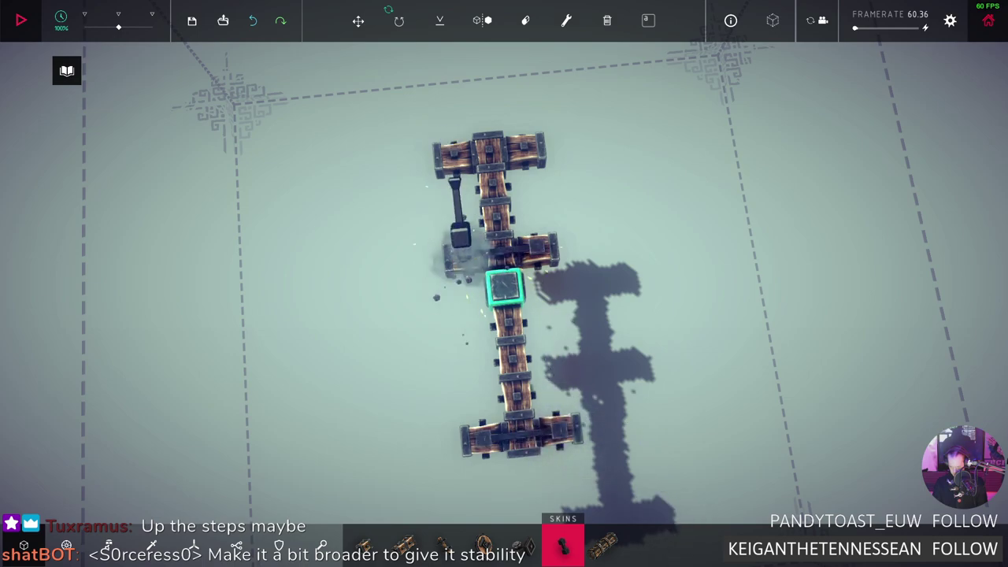
mouse_move(453, 157)
left_mouse_down()
mouse_move(464, 256)
mouse_move(531, 150)
left_mouse_up()
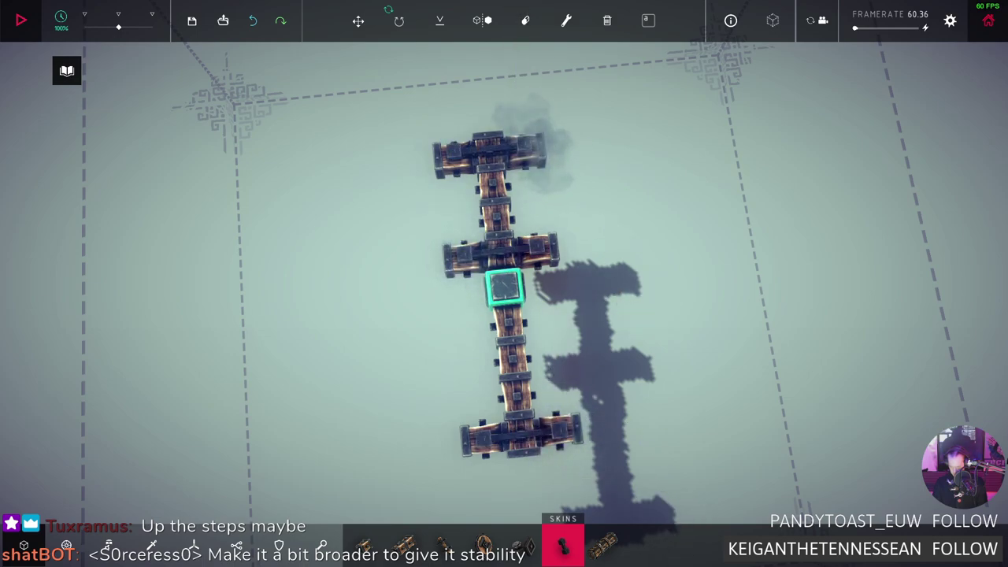
left_click_drag(466, 158, 526, 238)
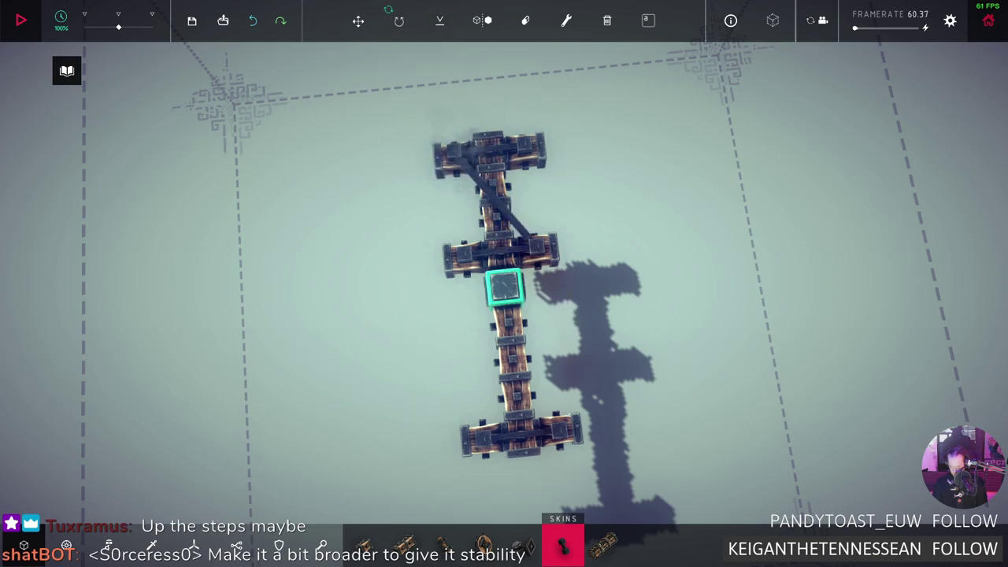
left_click_drag(490, 429, 520, 362)
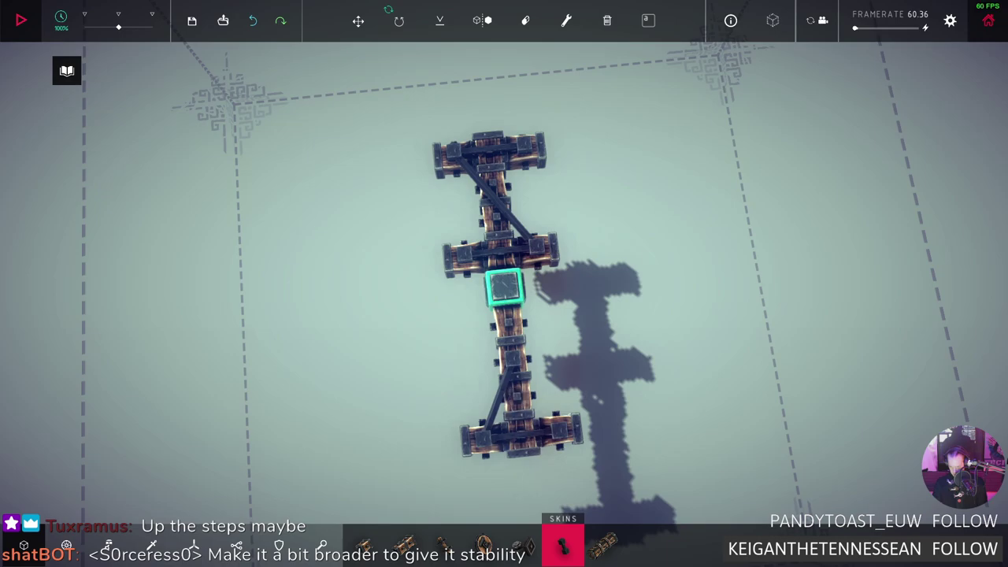
left_click_drag(516, 364, 556, 429)
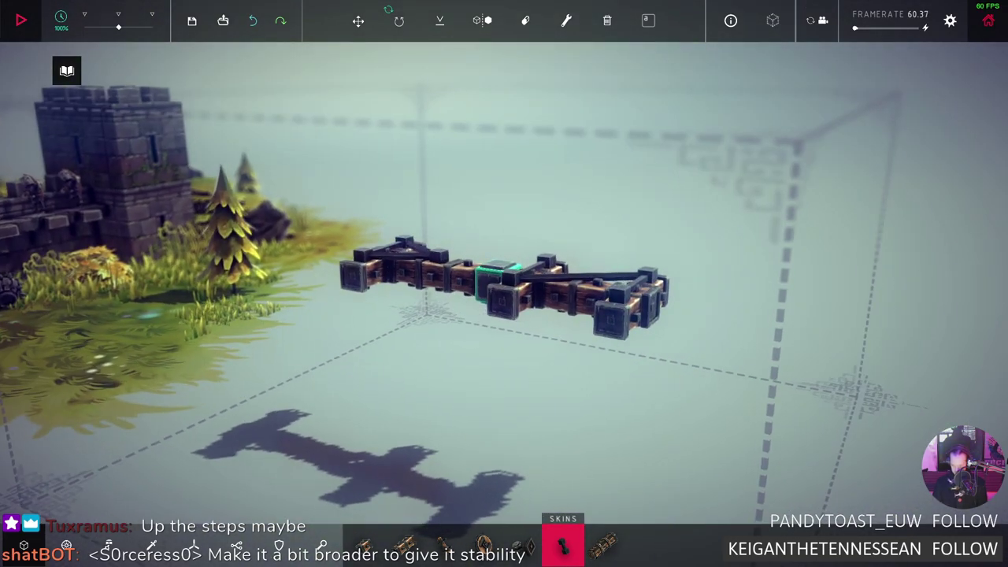
Mount two Powered Large Wheels on the end crossbar and view them from a high angle
left_click(108, 544)
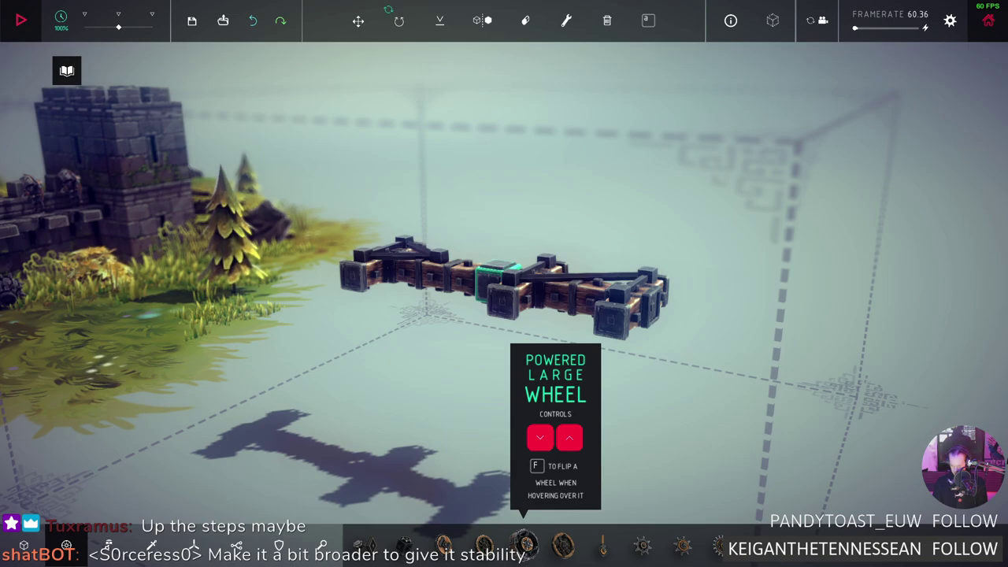
left_click(524, 545)
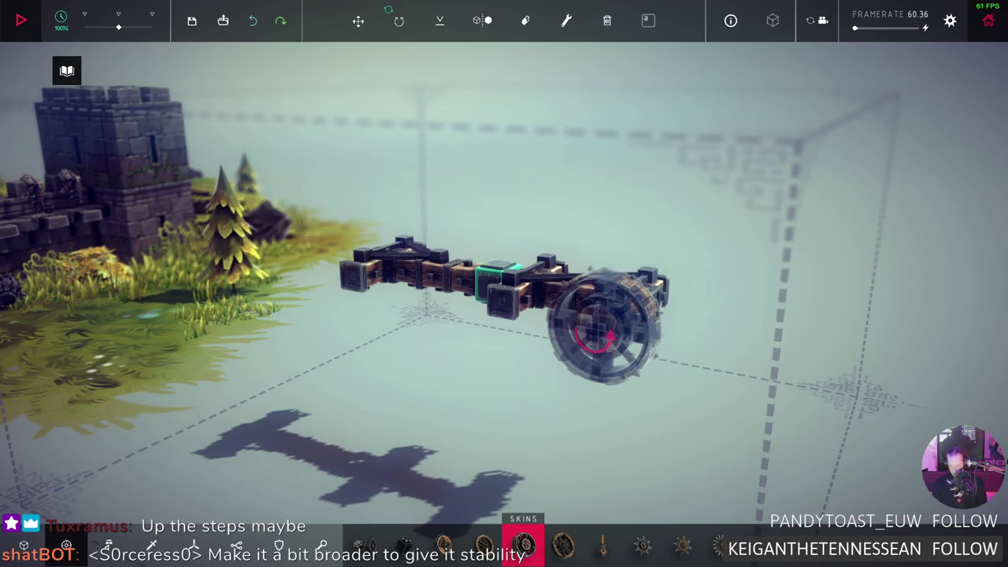
left_click(600, 337)
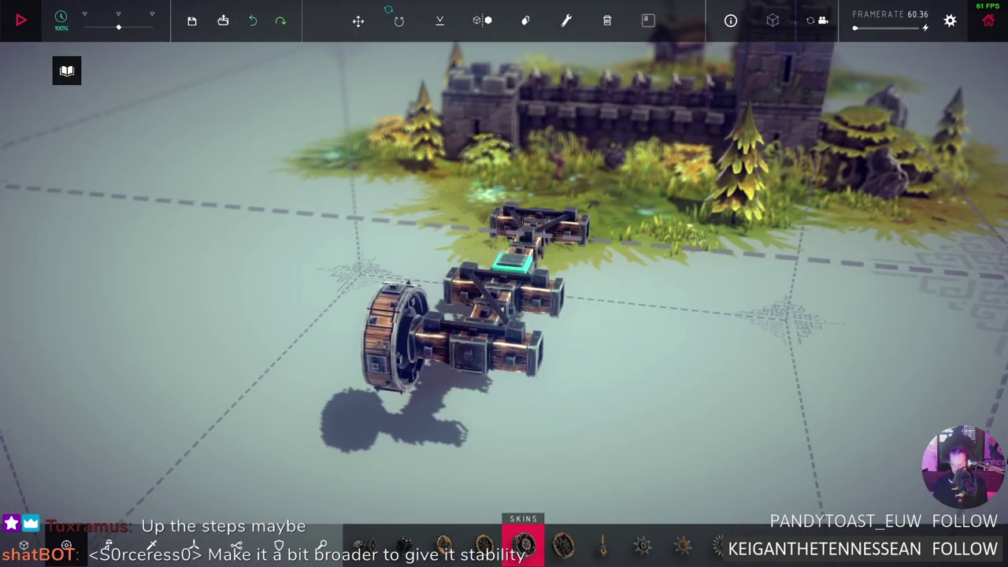
left_click_drag(504, 283, 377, 284)
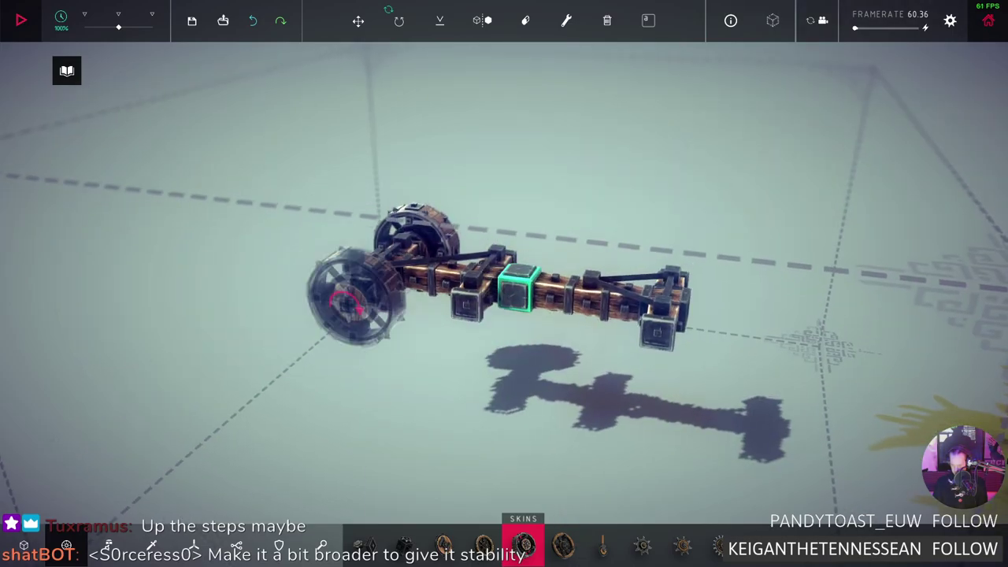
left_click(351, 299)
left_click_drag(350, 299, 629, 260)
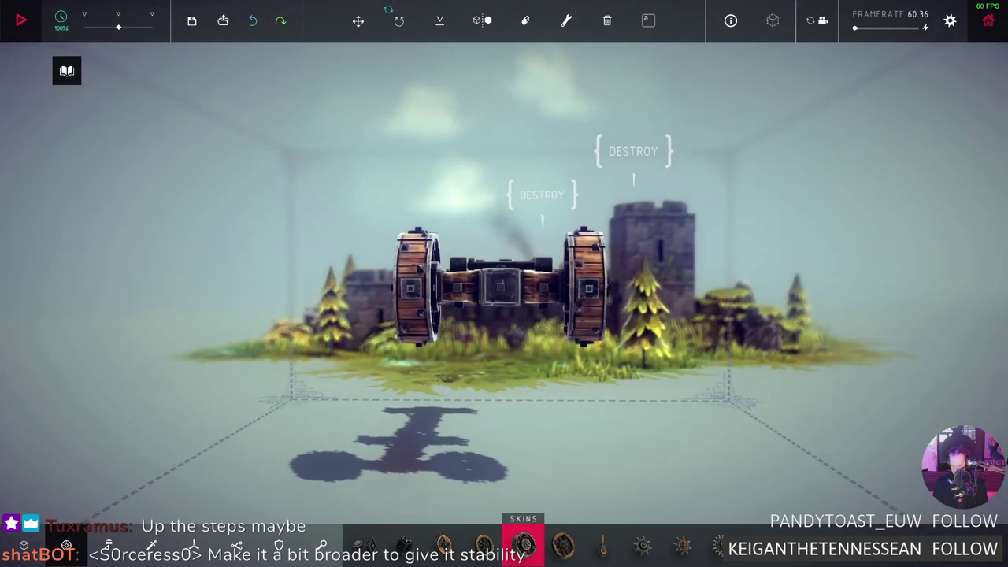
left_click_drag(504, 283, 441, 259)
left_click_drag(504, 283, 567, 229)
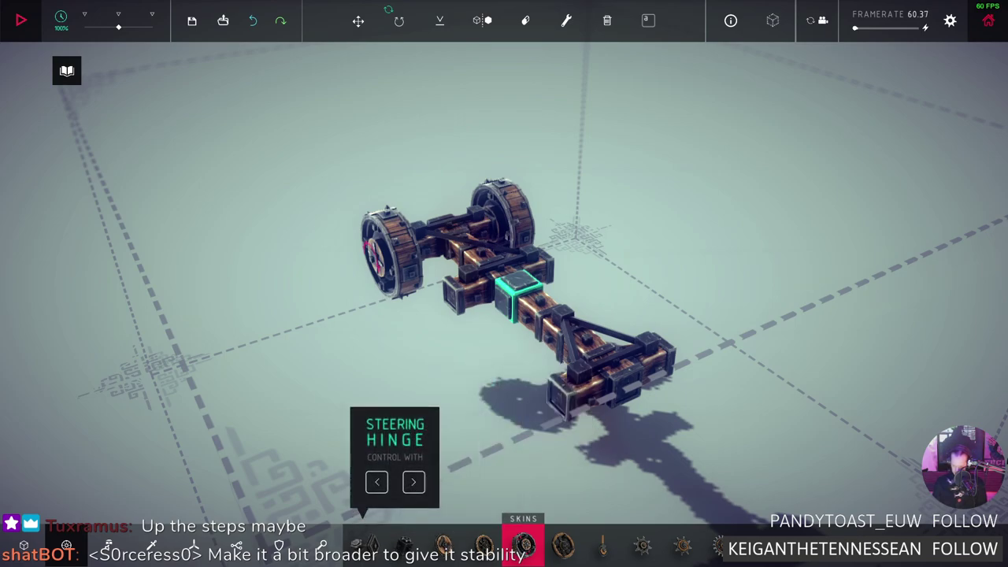
Fit steering hinges on both ends of the rear crossbar
left_click(365, 545)
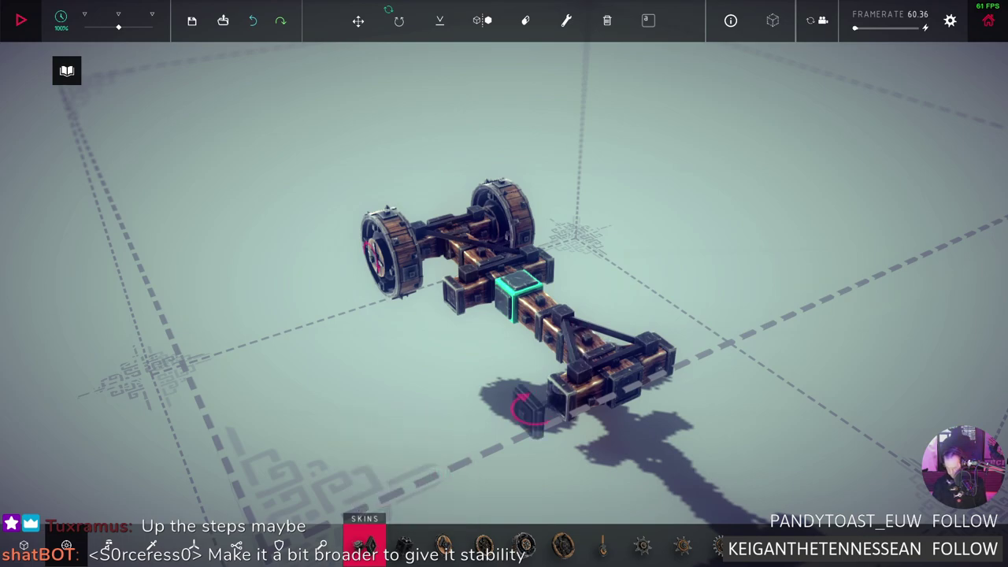
mouse_move(523, 405)
left_mouse_down()
mouse_move(494, 461)
mouse_move(658, 326)
left_mouse_up()
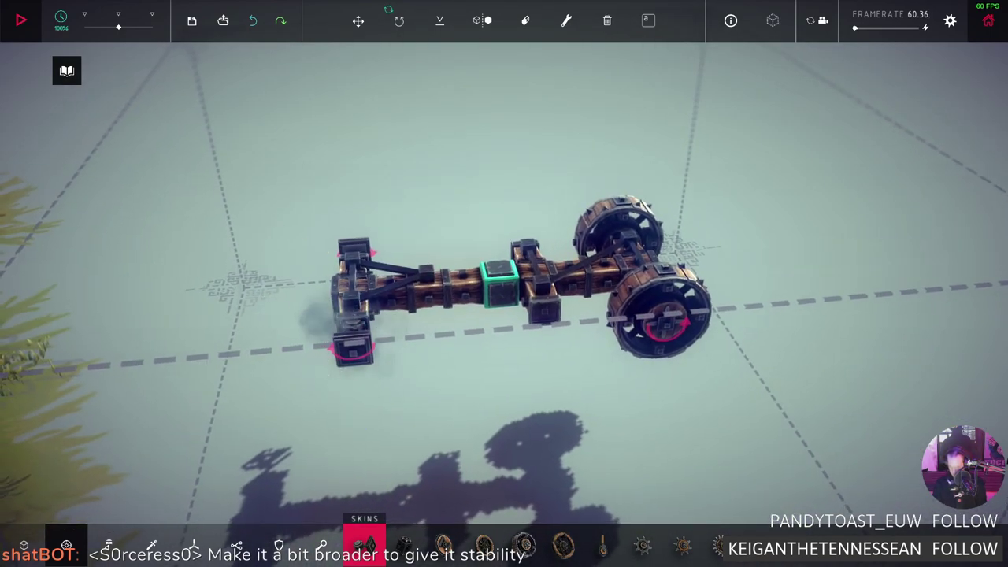
left_click_drag(348, 349, 394, 338)
mouse_move(504, 315)
left_mouse_down()
mouse_move(552, 236)
mouse_move(504, 331)
left_mouse_up()
left_click_drag(504, 284, 473, 362)
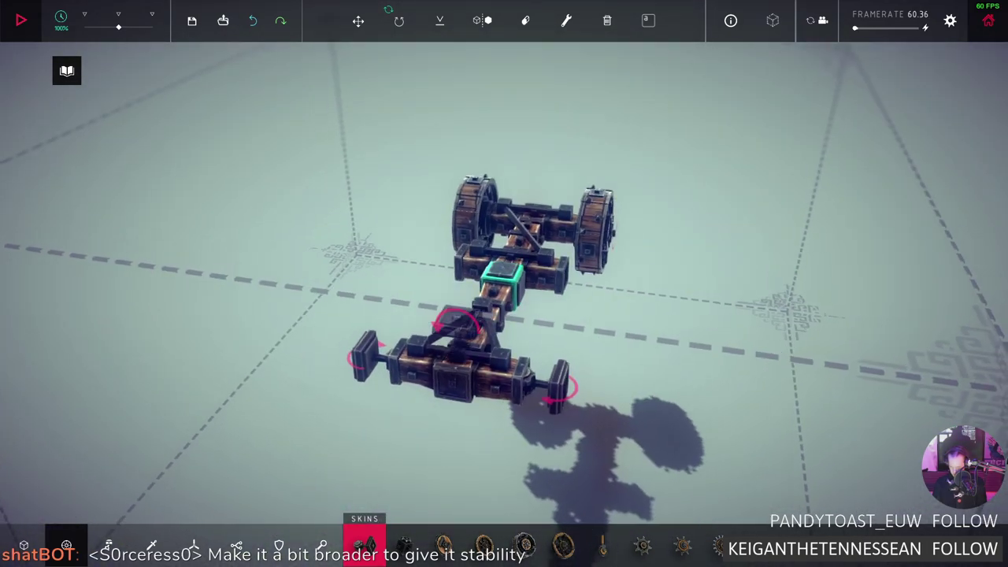
Add two small wooden blocks to extend the frame's rear
left_click(108, 545)
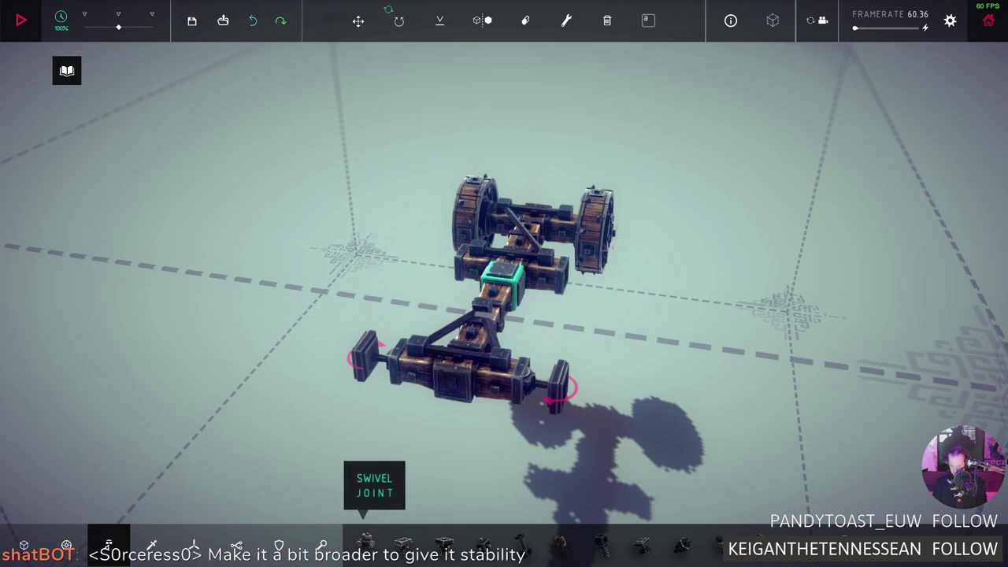
left_click(23, 545)
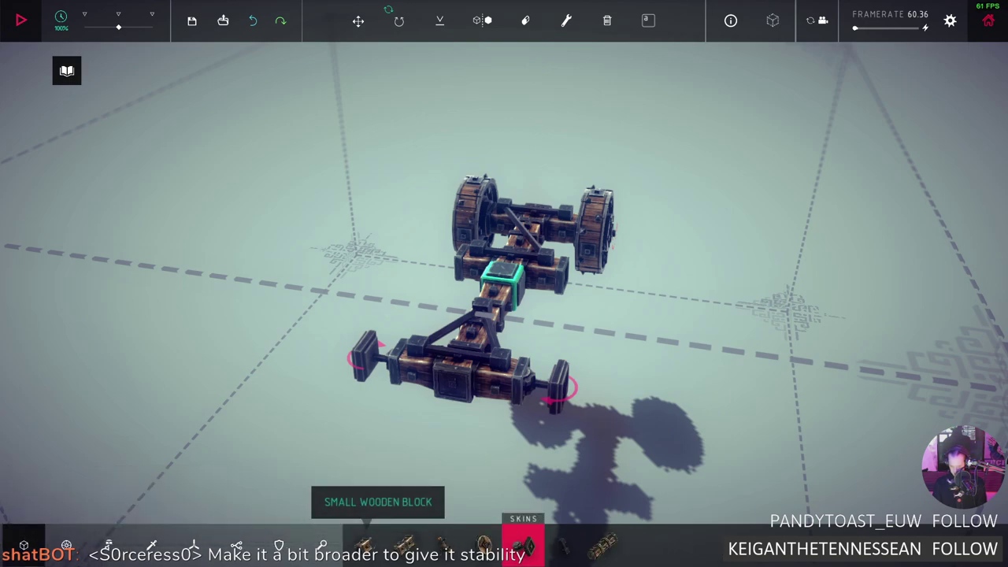
left_click(364, 545)
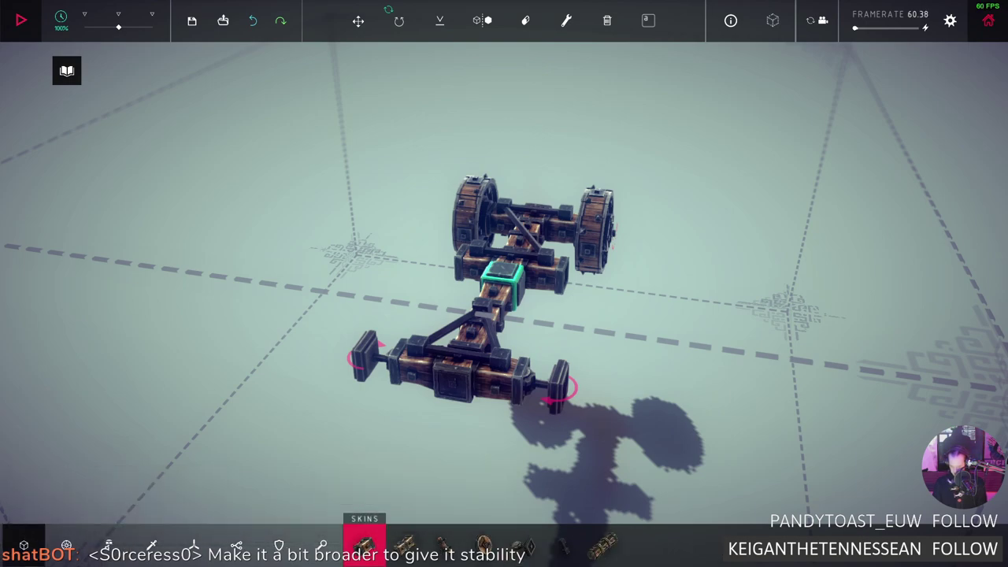
left_click(438, 406)
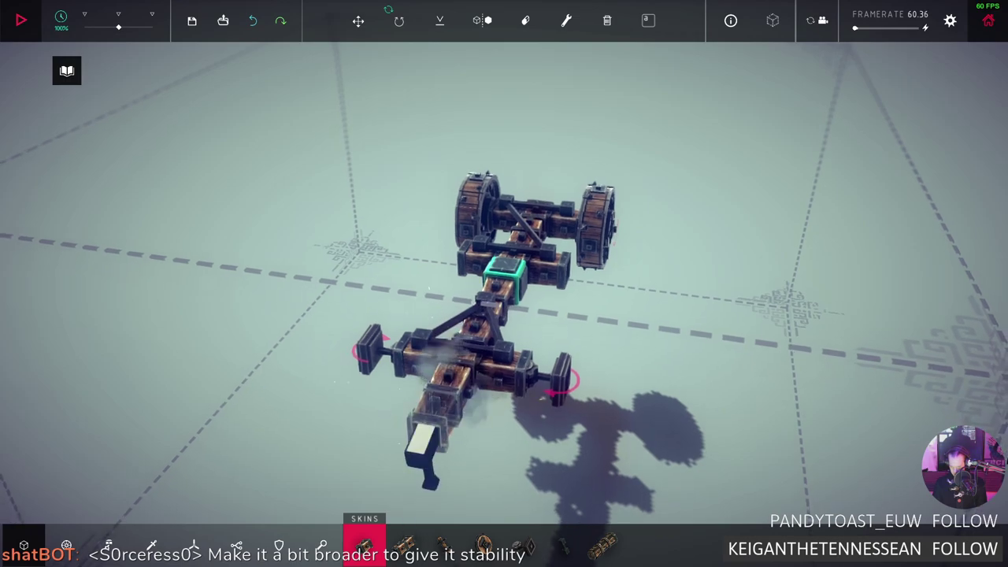
left_click(437, 364)
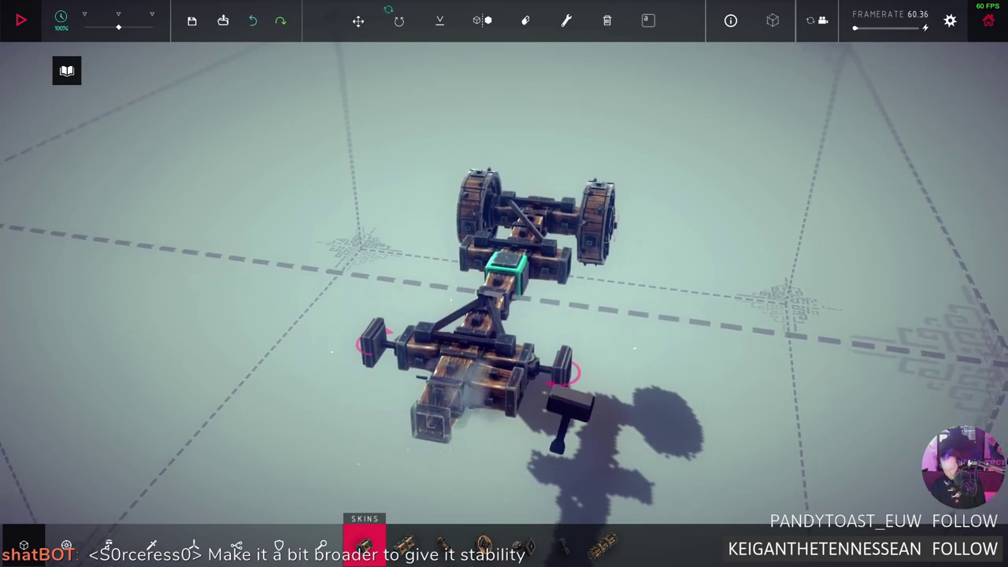
left_click_drag(504, 315, 598, 299)
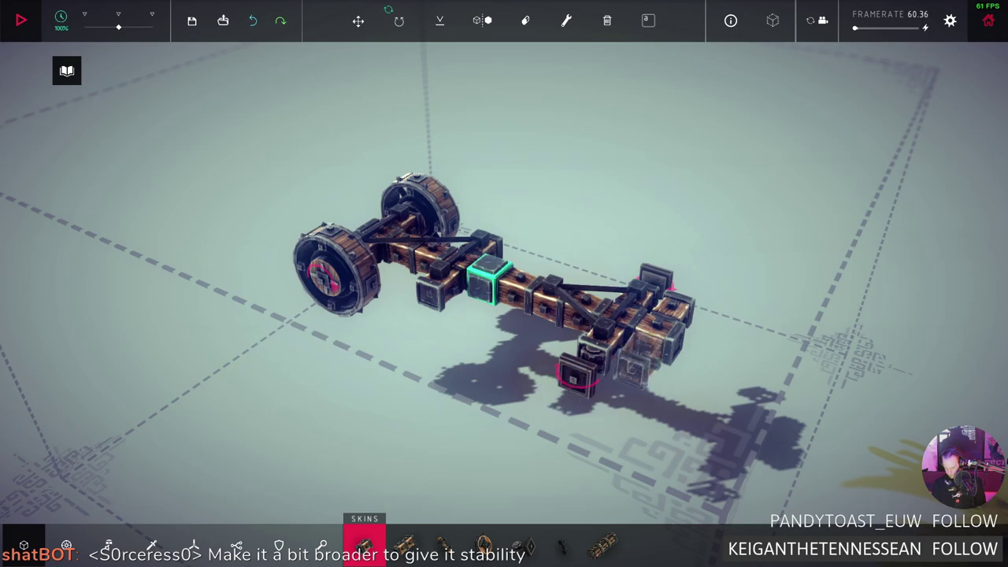
mouse_move(504, 315)
left_mouse_down()
mouse_move(551, 299)
mouse_move(410, 315)
left_mouse_up()
left_click_drag(504, 315, 362, 315)
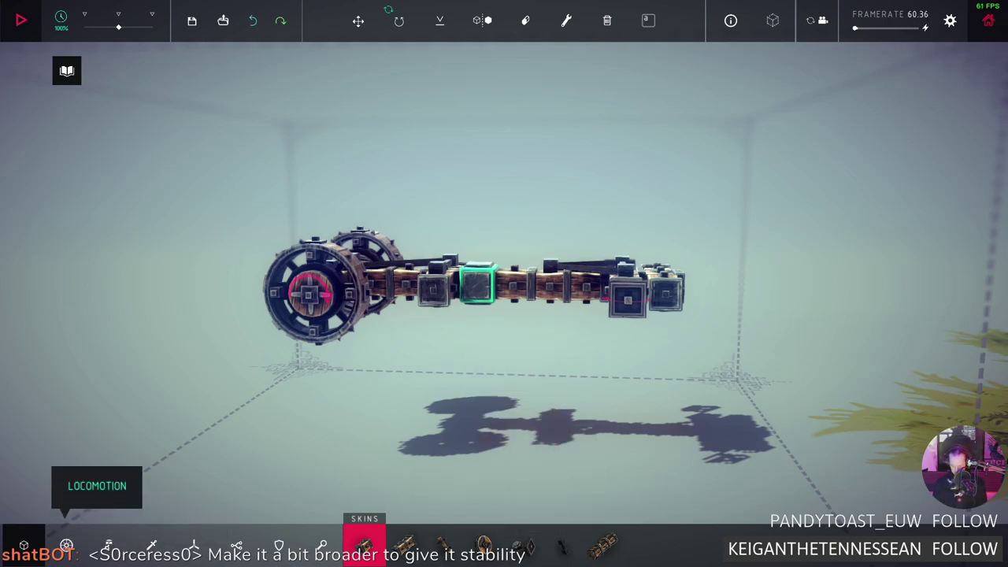
Attach unpowered large wheels to the steering-hinge end of the frame
left_click(66, 545)
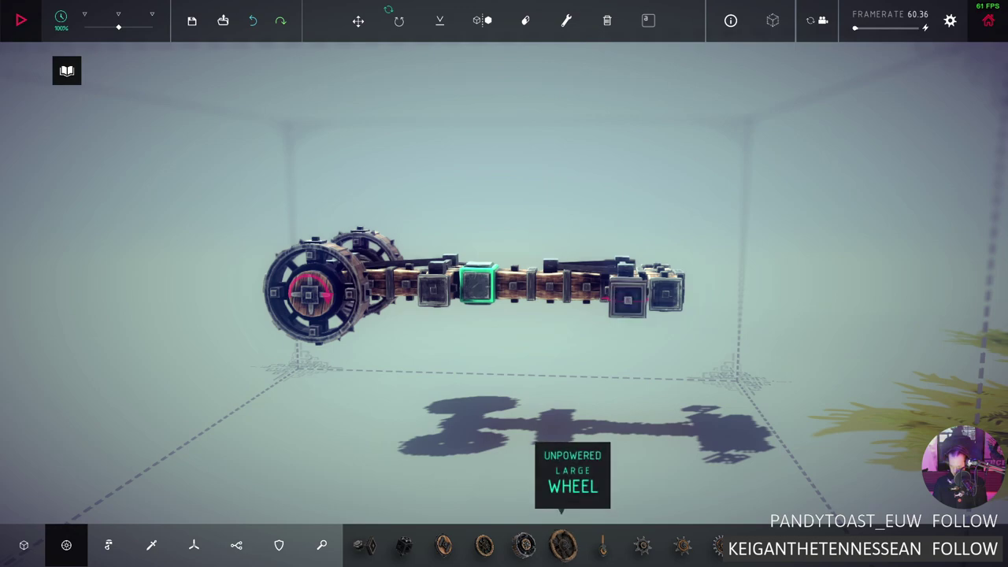
left_click(562, 544)
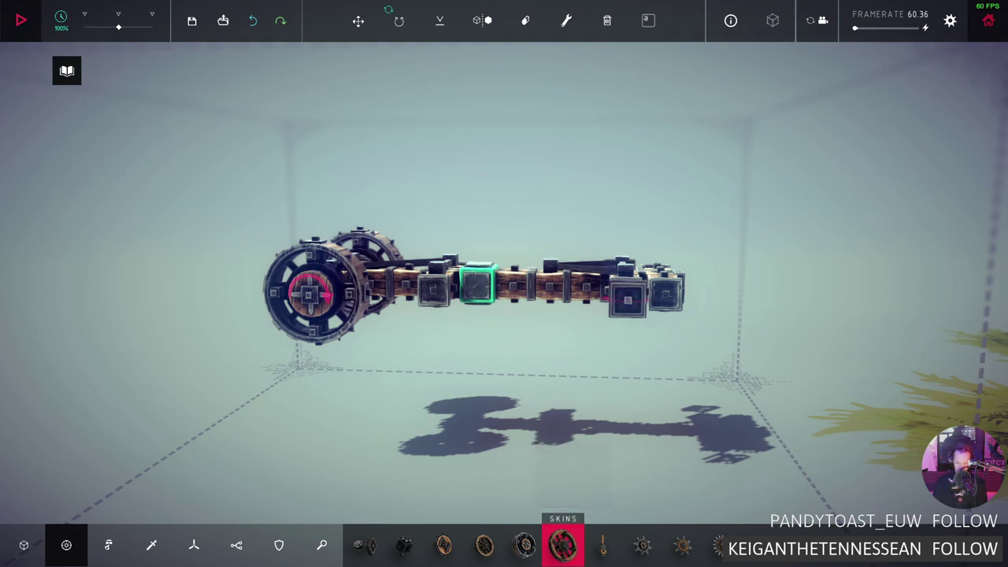
mouse_move(629, 303)
left_mouse_down()
mouse_move(520, 307)
mouse_move(464, 346)
mouse_move(551, 319)
mouse_move(472, 362)
mouse_move(504, 236)
left_mouse_up()
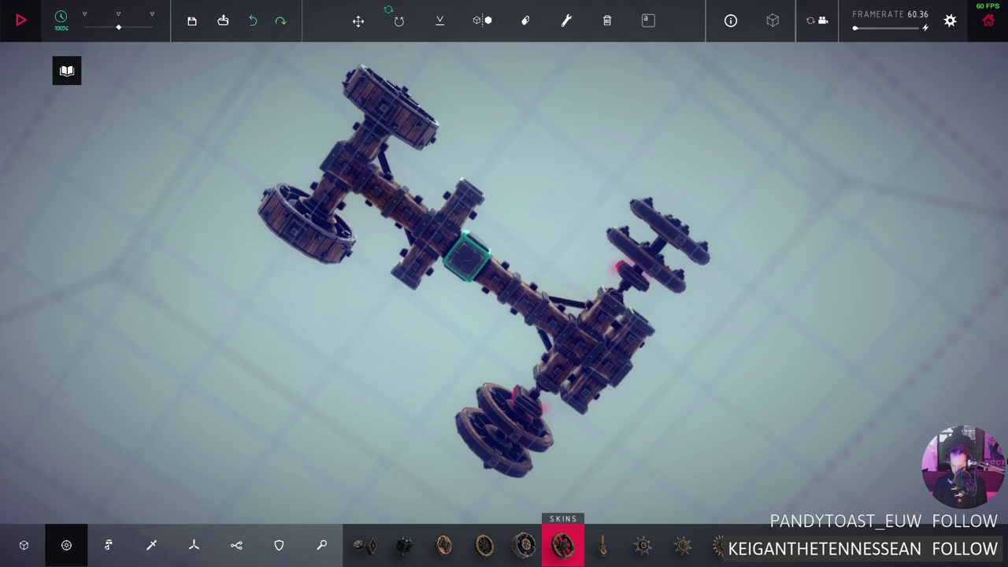
Add five diagonal braces linking the wheel joints and rear blocks to the central beam
left_click(23, 545)
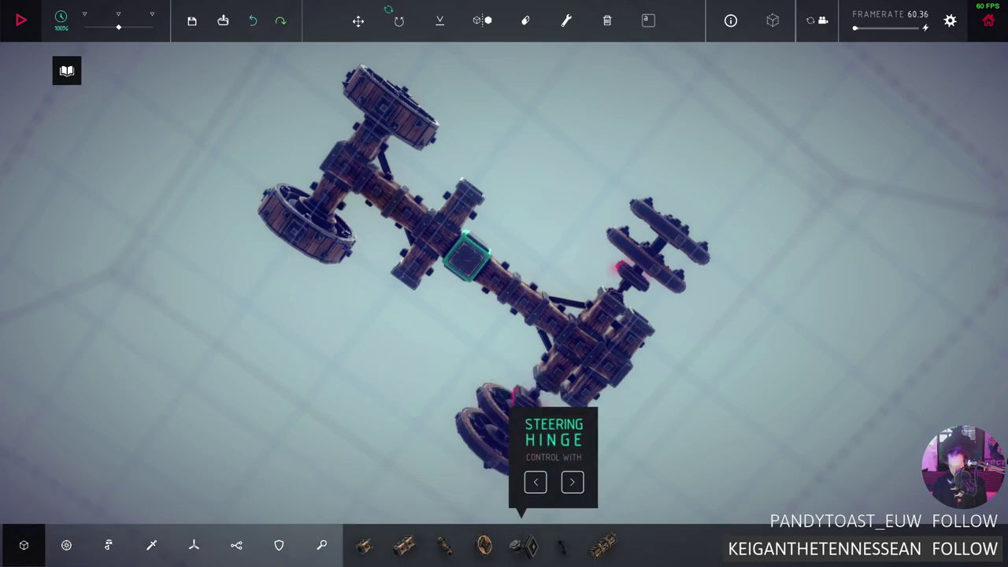
left_click(562, 544)
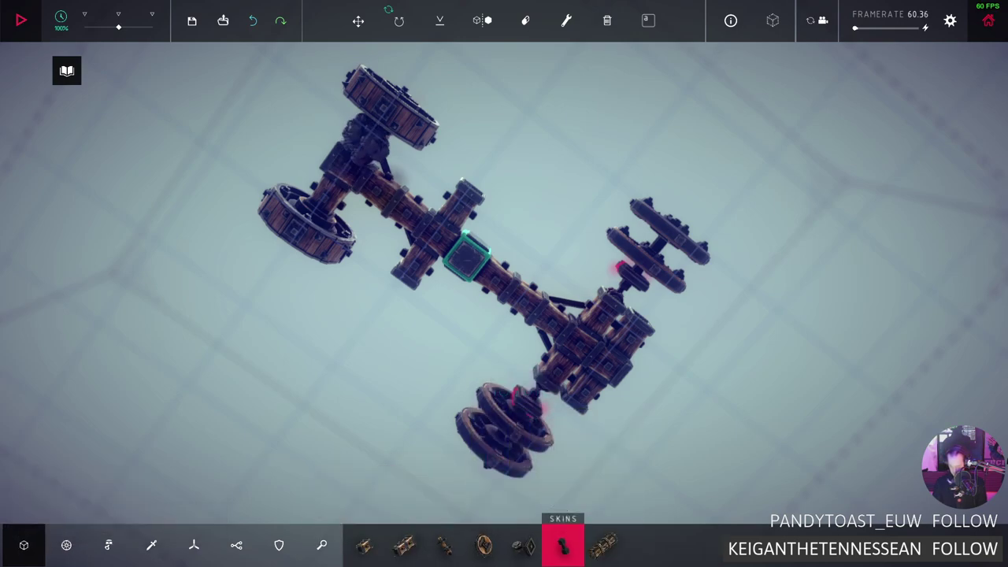
left_click_drag(370, 154, 411, 256)
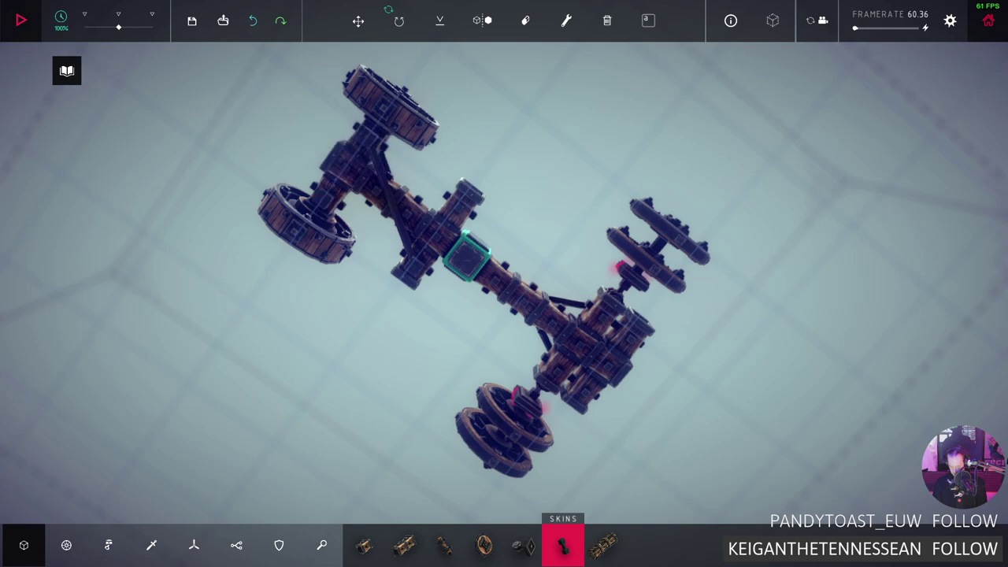
left_click_drag(339, 202, 445, 205)
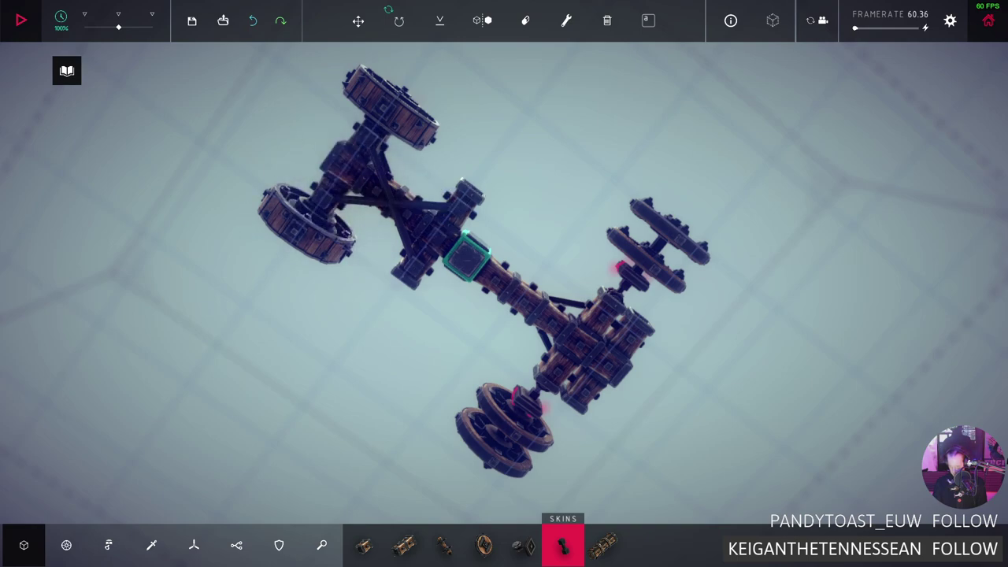
left_click_drag(466, 206, 539, 304)
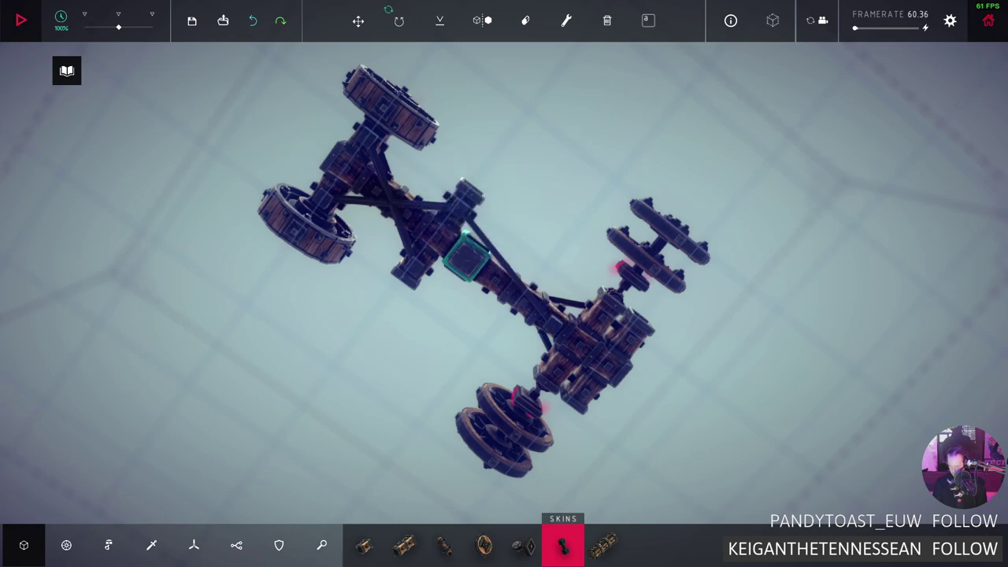
left_click_drag(410, 271, 488, 275)
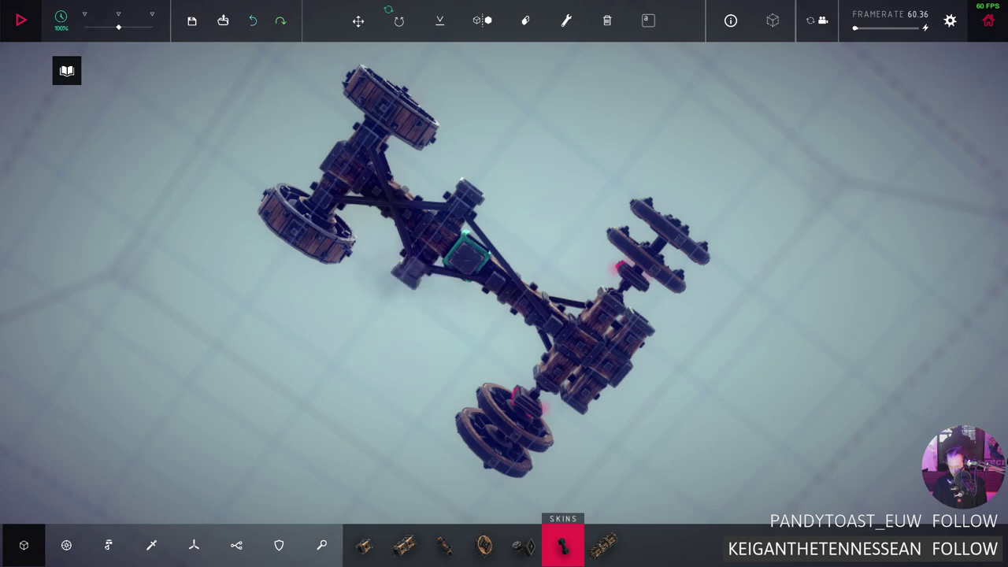
left_click_drag(555, 327, 639, 337)
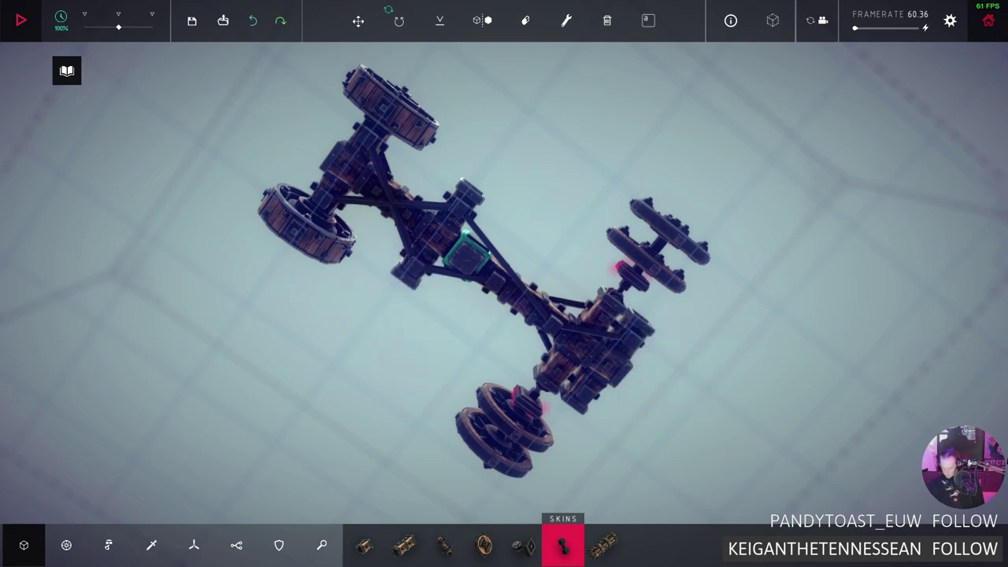
Delete the dark rear block, then test-drive the cart toward the castle and reset it
right_click(581, 391)
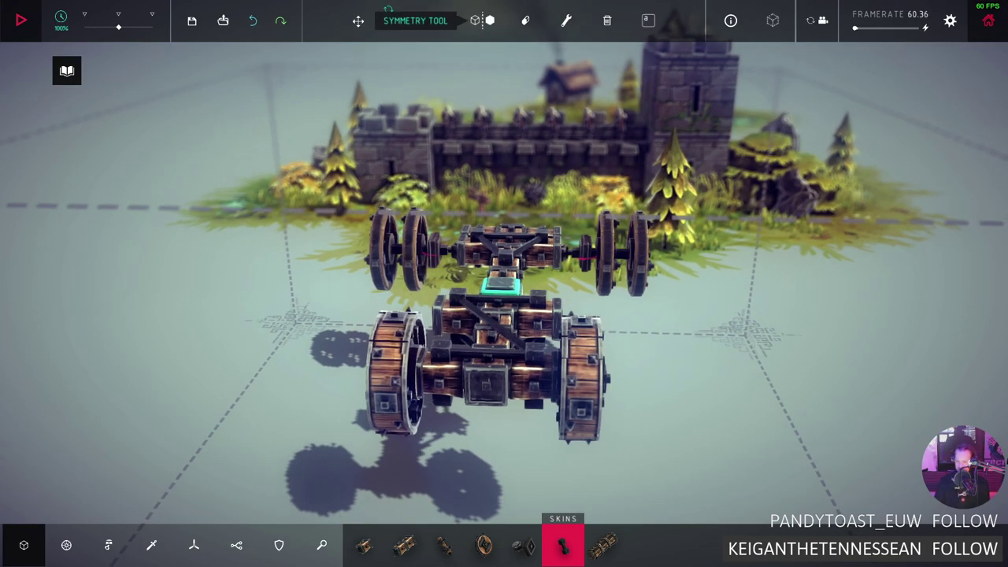
key("space")
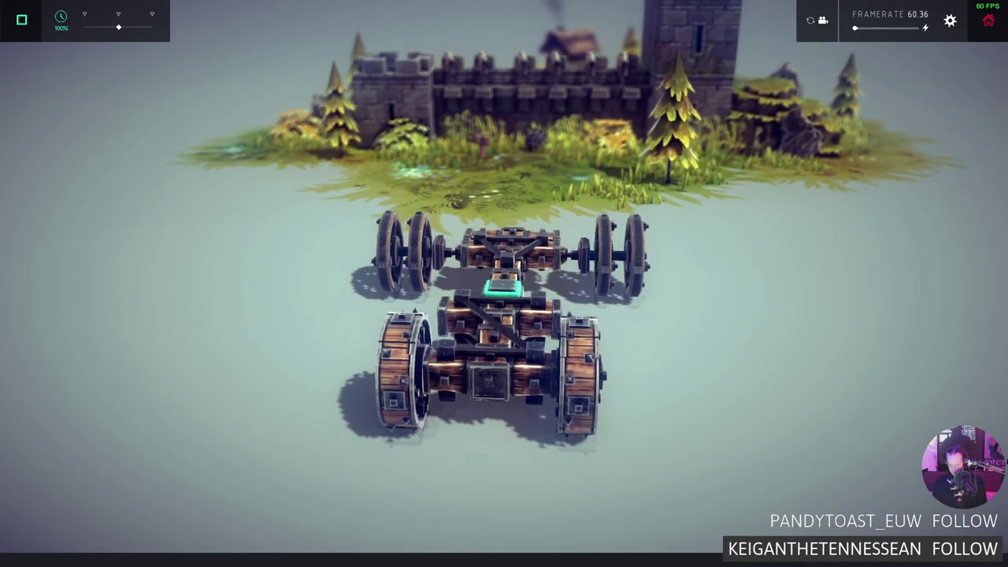
key("Left")
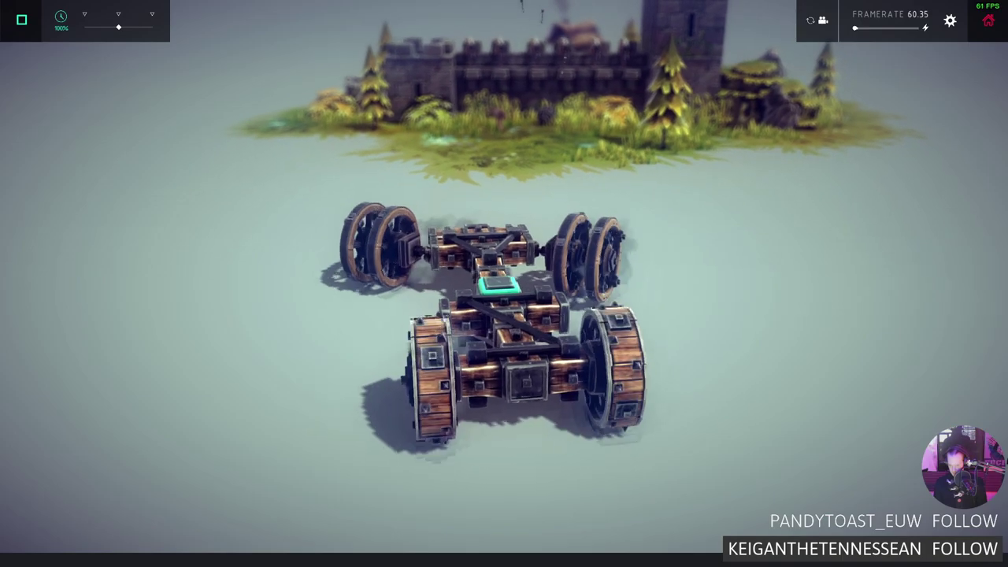
key("Left")
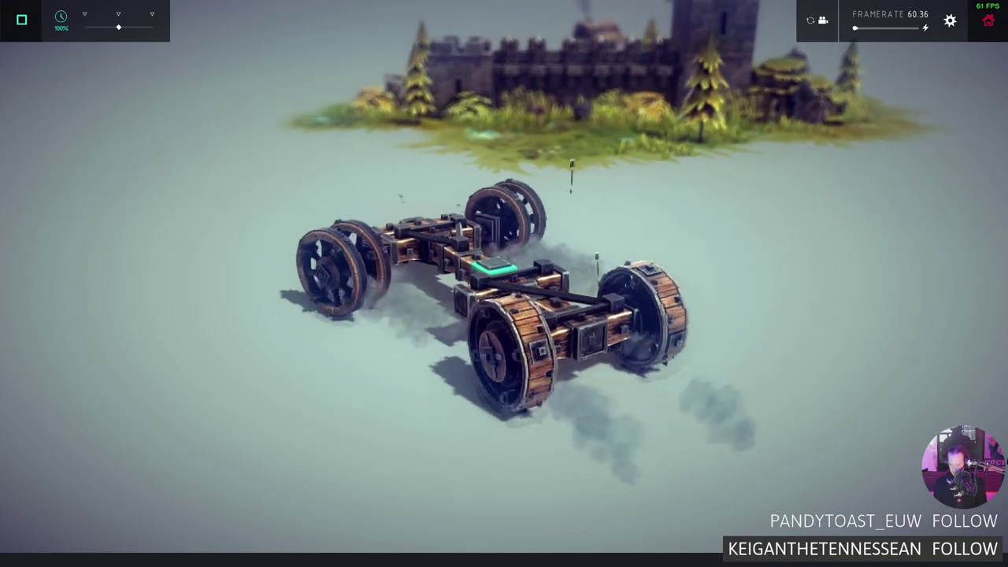
key("Left")
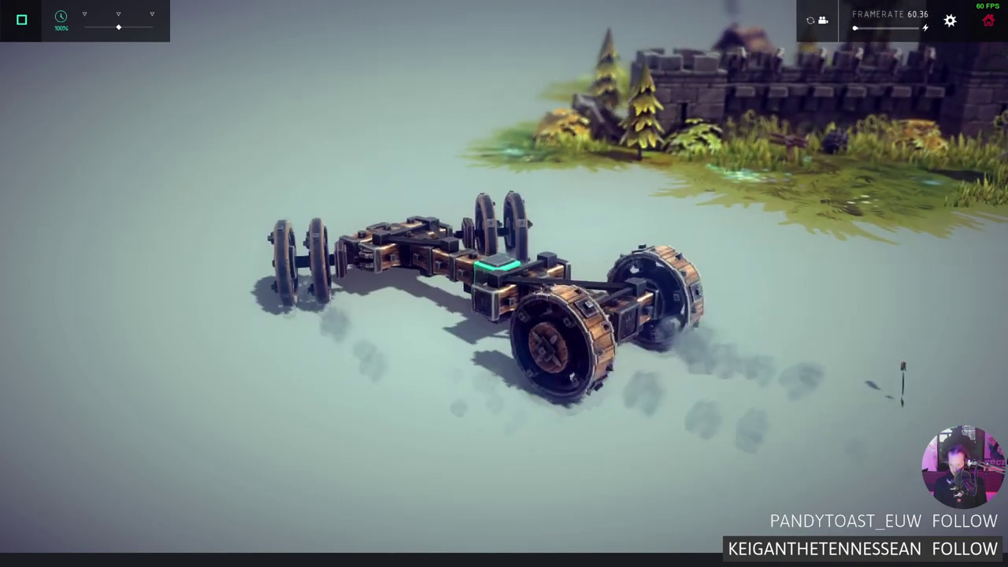
key("Left")
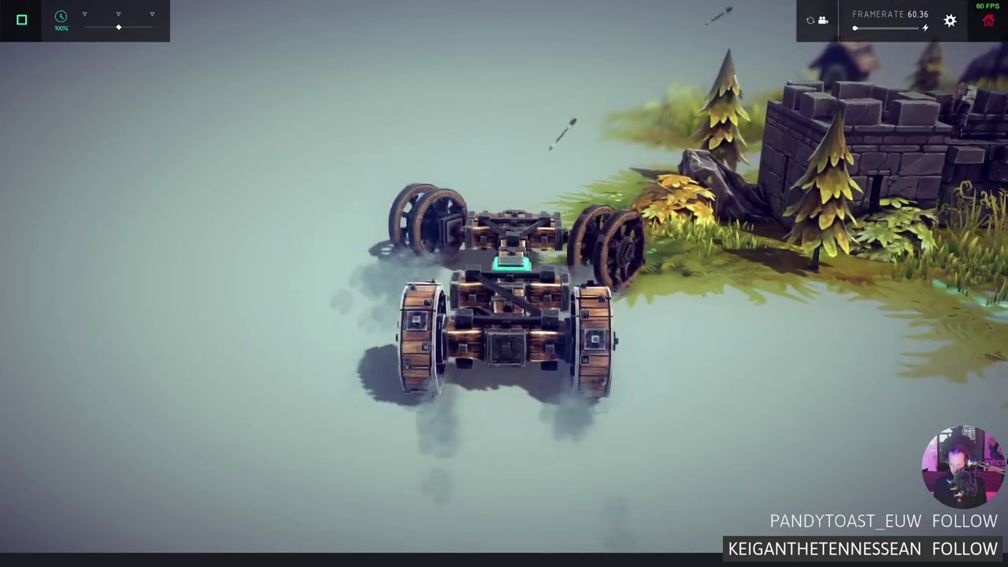
key("Left")
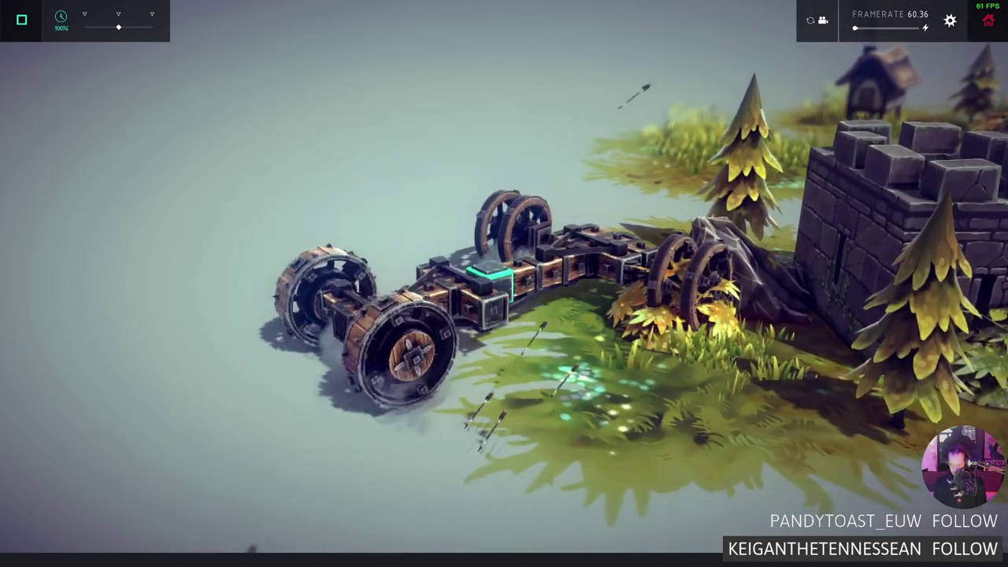
key("space")
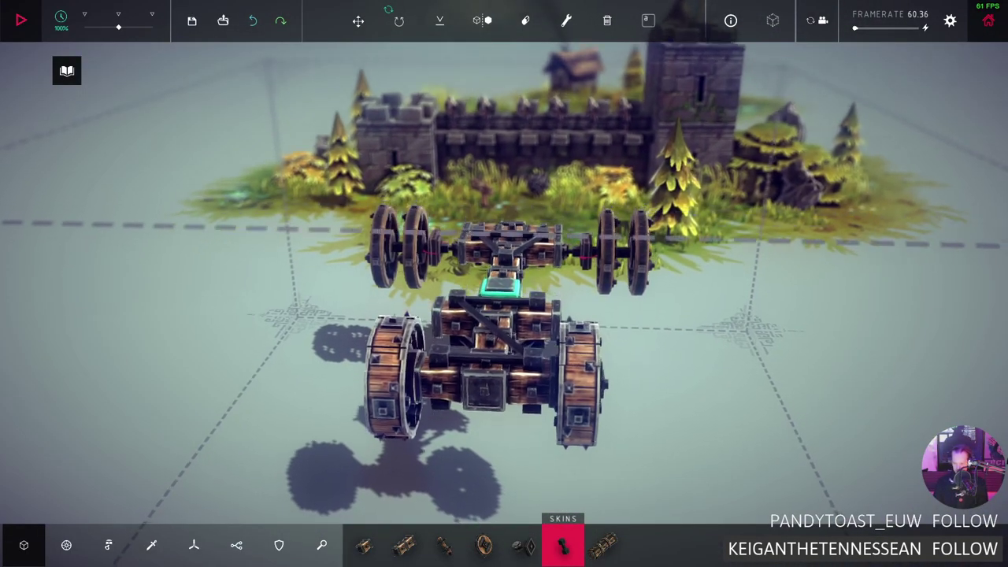
Place a steering hinge on the rear axle frame, then undo it
left_click_drag(504, 283, 441, 330)
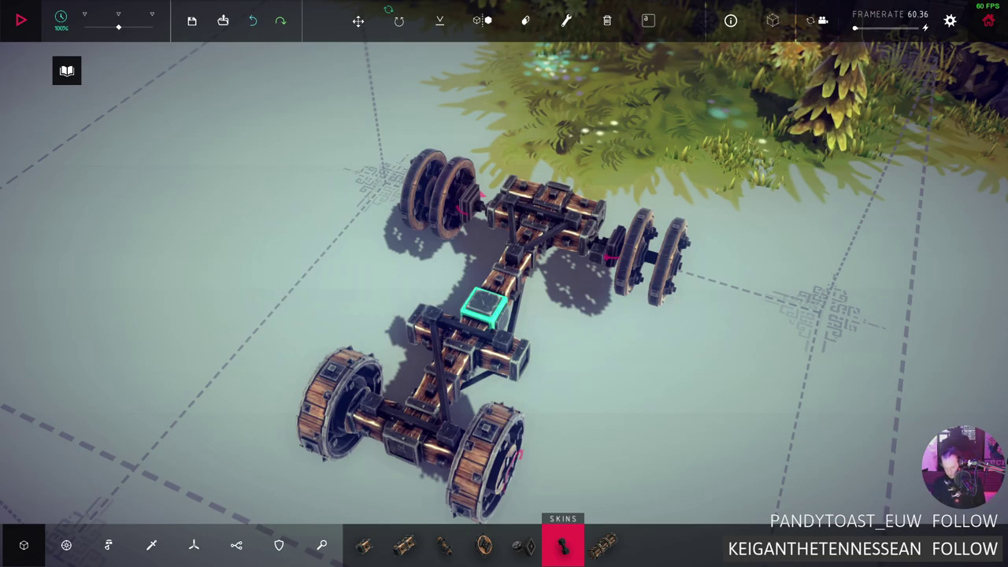
scroll(503, 284, "up", 3)
scroll(504, 283, "up", 3)
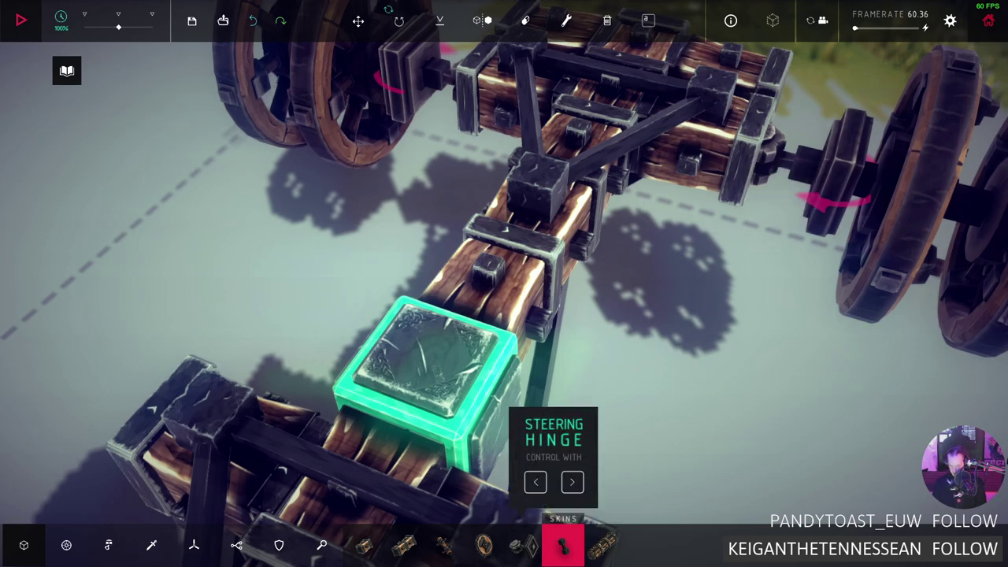
left_click(522, 543)
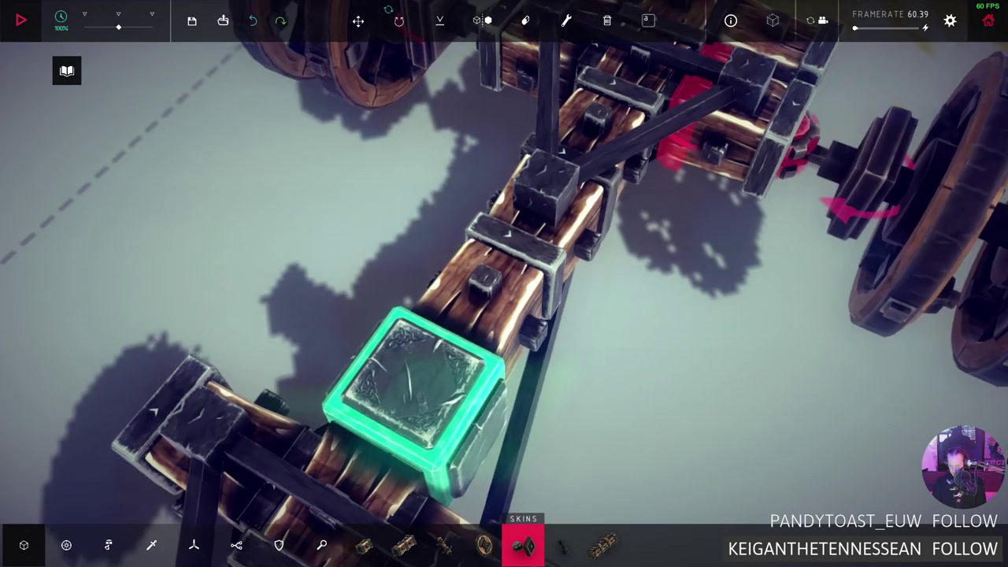
mouse_move(772, 244)
left_mouse_down()
mouse_move(701, 307)
mouse_move(480, 59)
mouse_move(339, 323)
mouse_move(354, 323)
left_mouse_up()
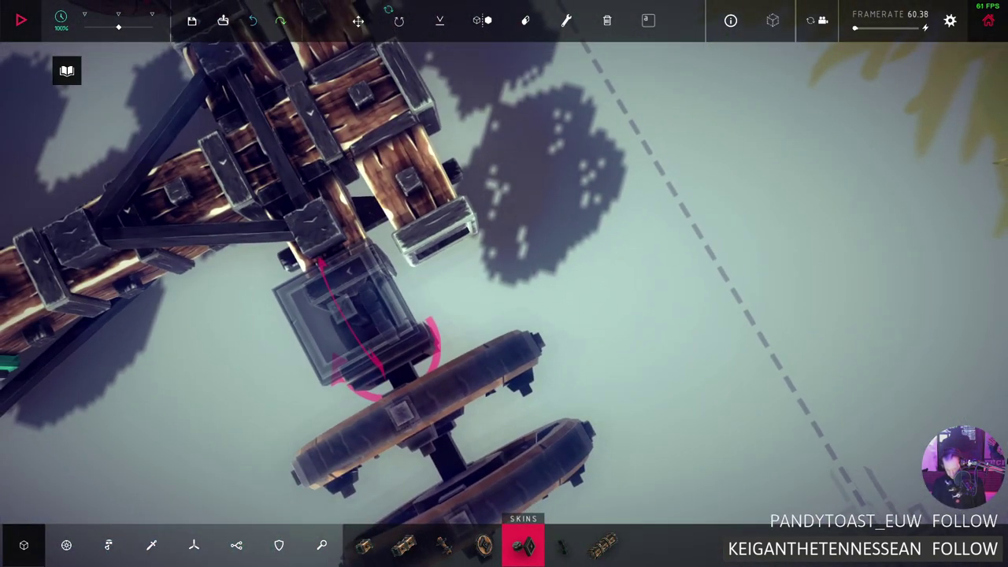
left_click(350, 327)
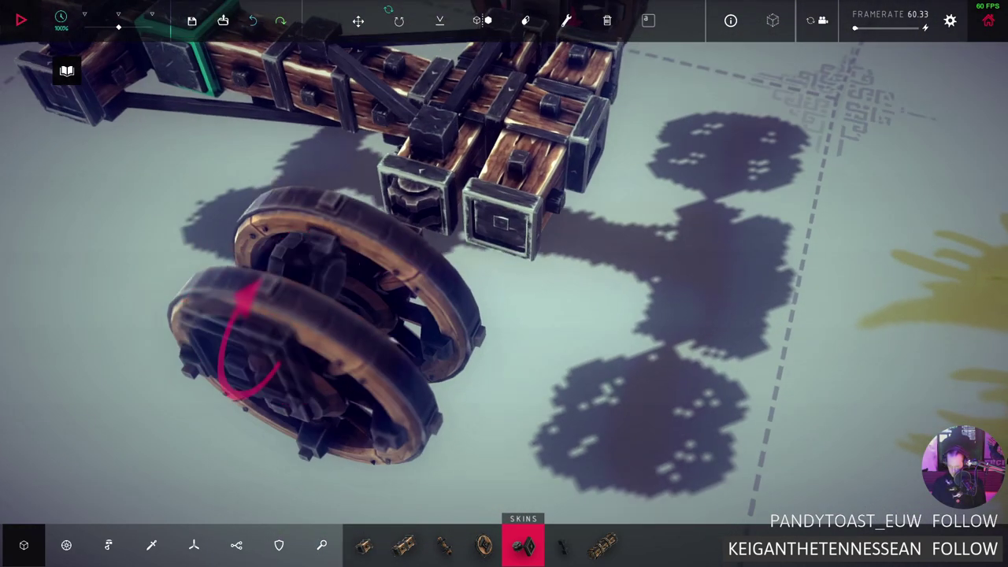
key("ctrl+z")
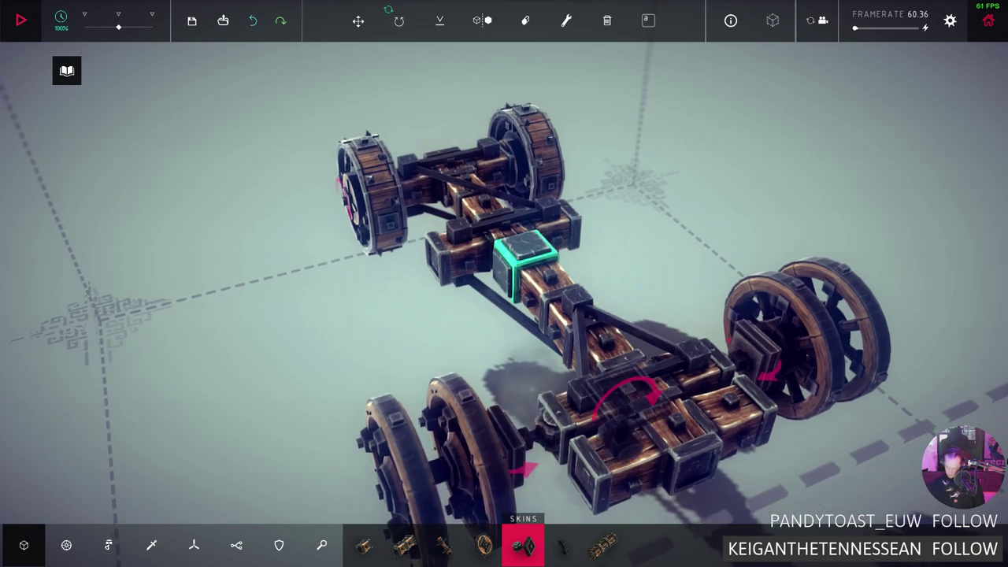
Remove the extra piece at the right rear axle
key("d")
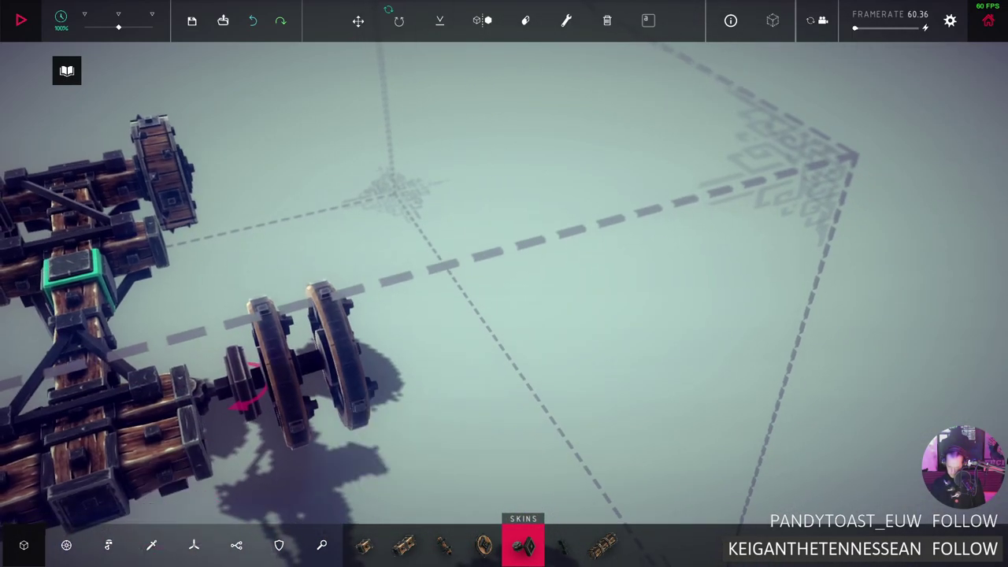
key("a")
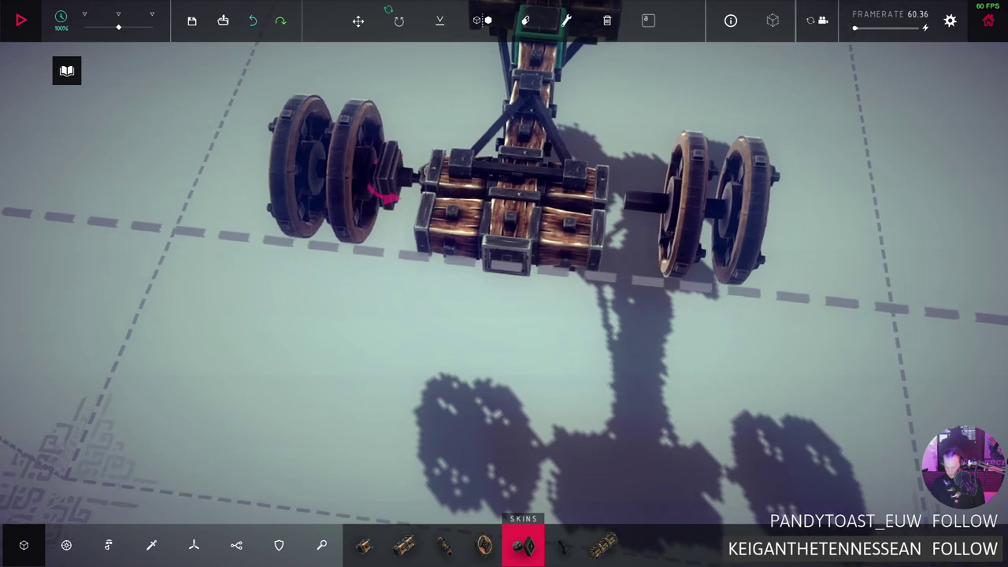
key("d")
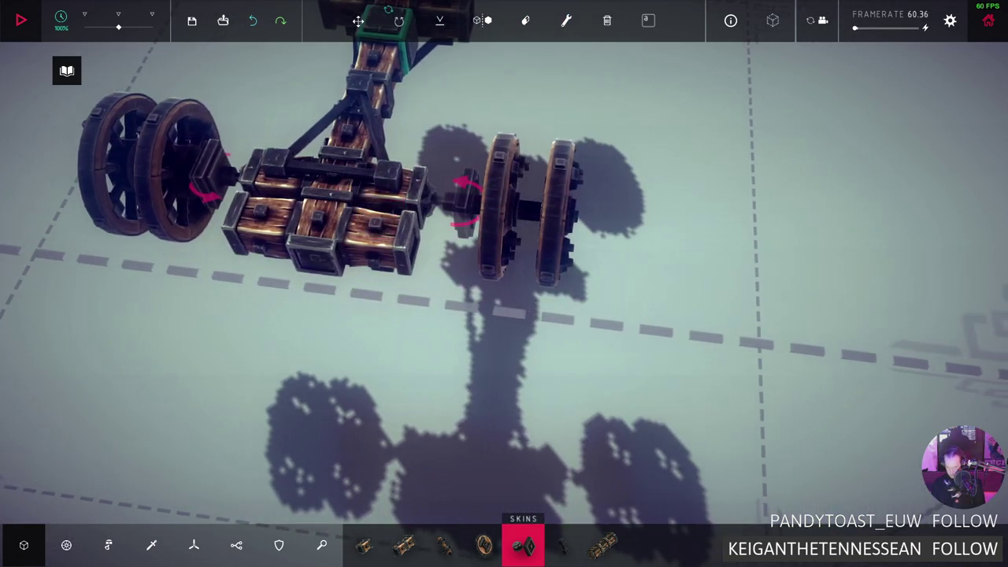
left_click(464, 189)
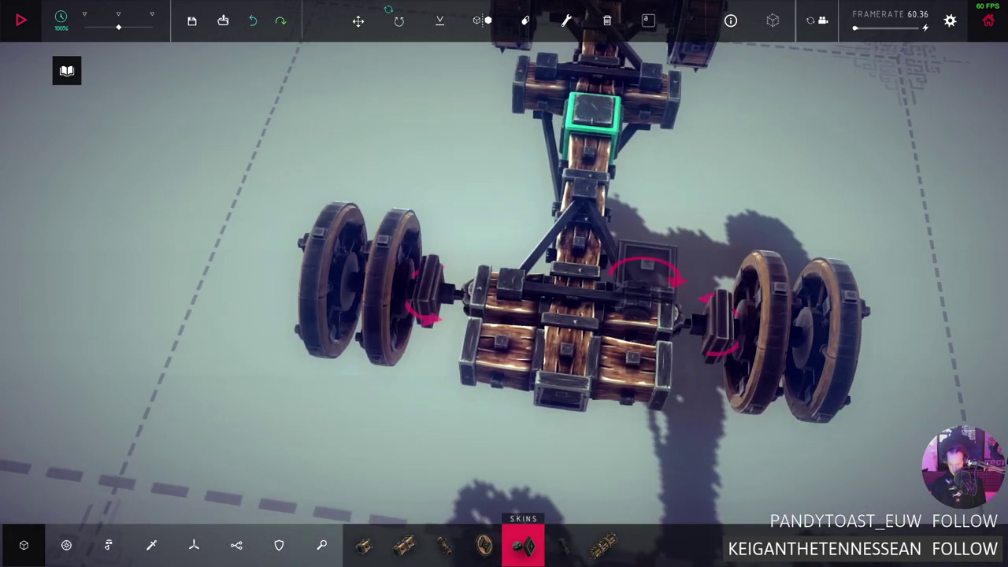
key("a")
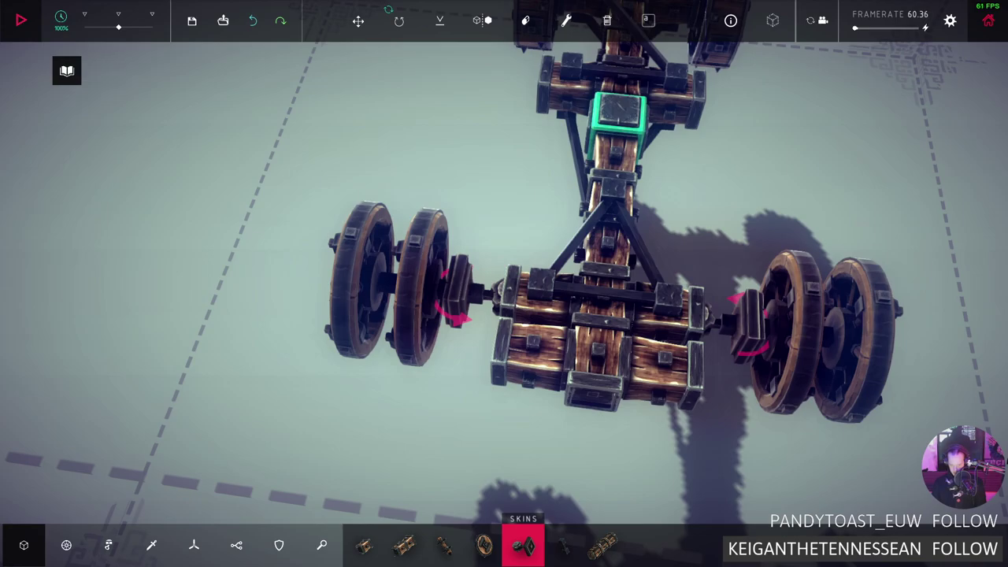
Start a test drive of the cart with the refitted steering hinges
key("space")
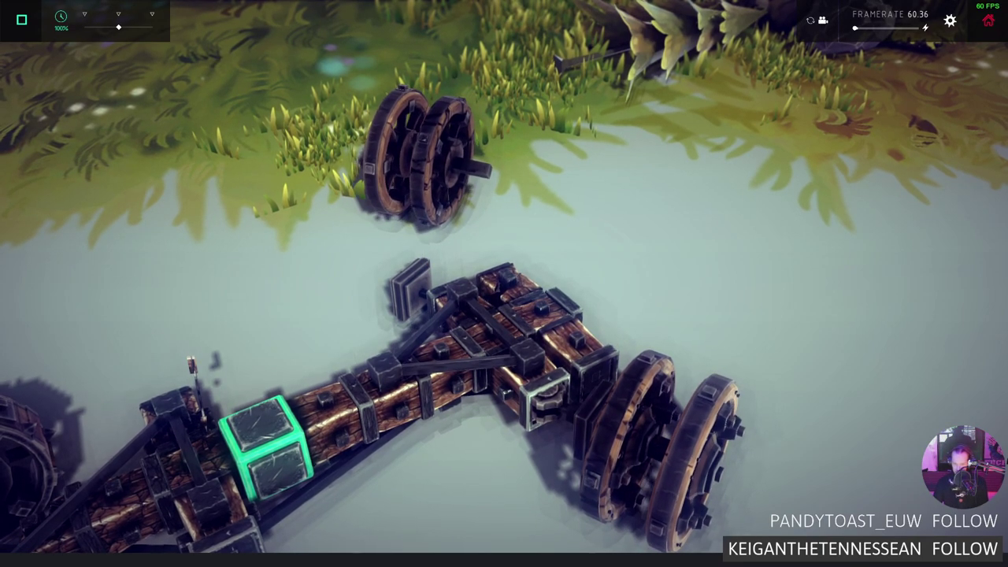
Stop the simulation, orbit around the reset cart, and browse the Armour blocks
key("space")
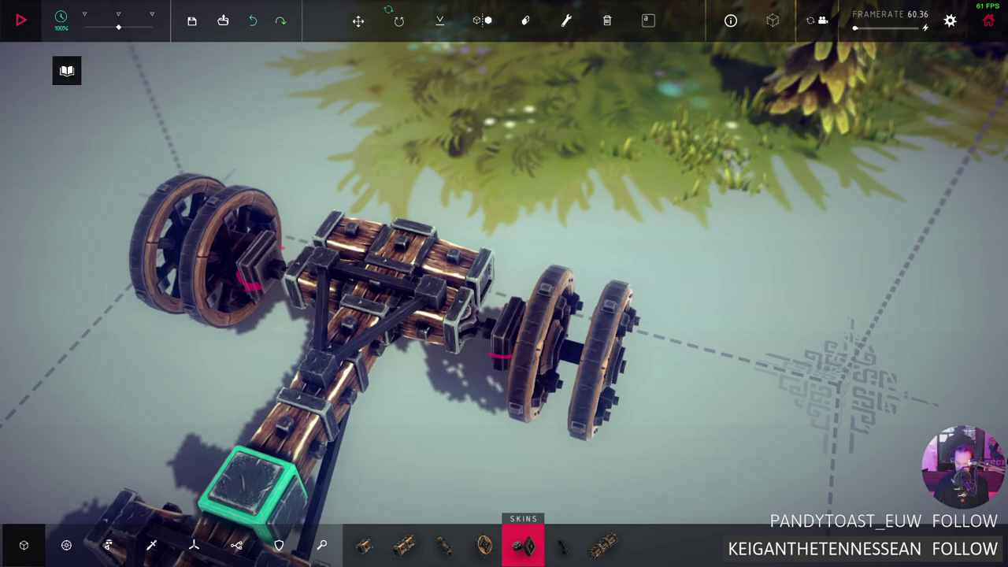
scroll(504, 283, "down", 3)
left_click_drag(503, 283, 394, 283)
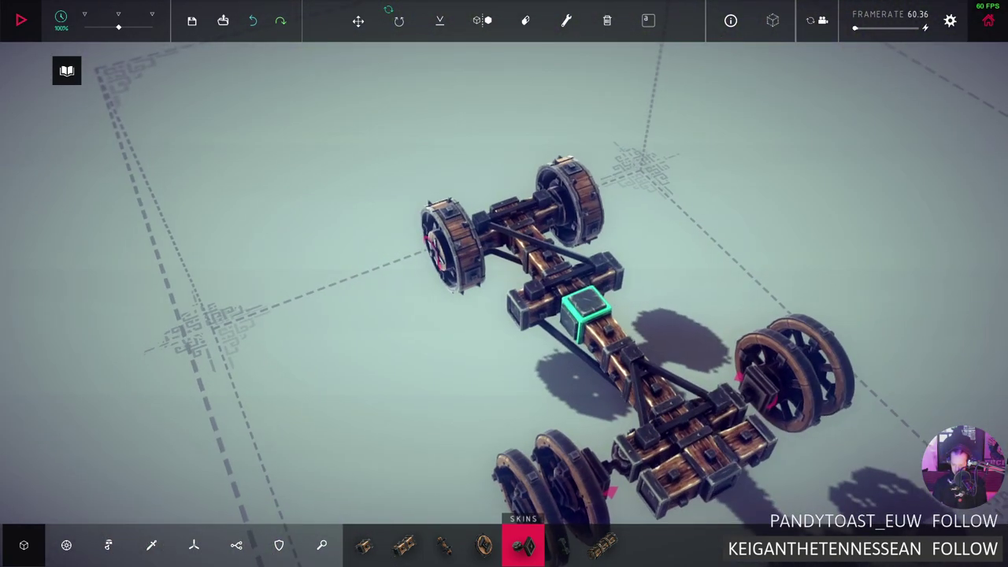
mouse_move(504, 283)
left_mouse_down()
mouse_move(378, 228)
mouse_move(378, 213)
mouse_move(283, 252)
mouse_move(252, 220)
left_mouse_up()
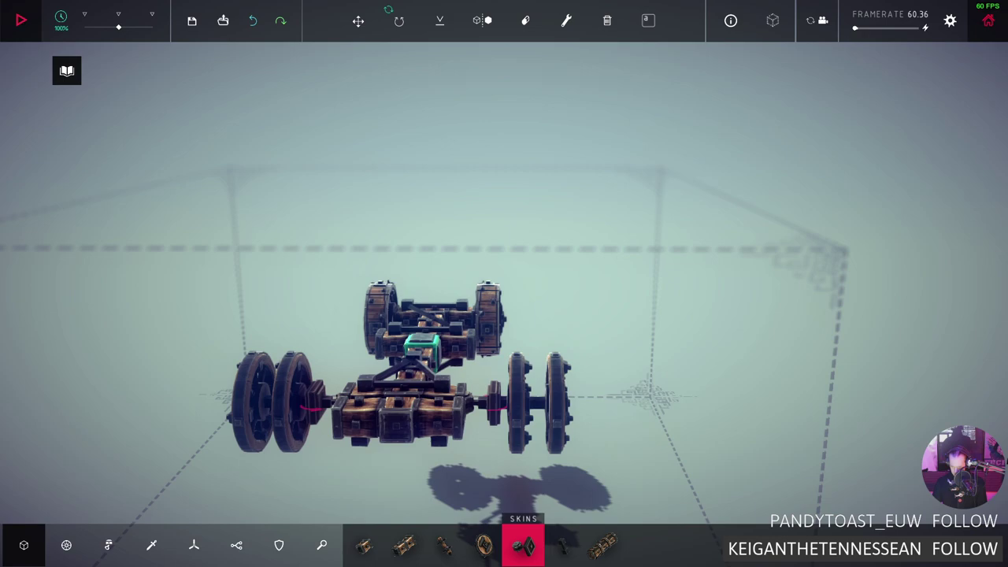
left_click_drag(504, 314, 504, 276)
left_click(279, 544)
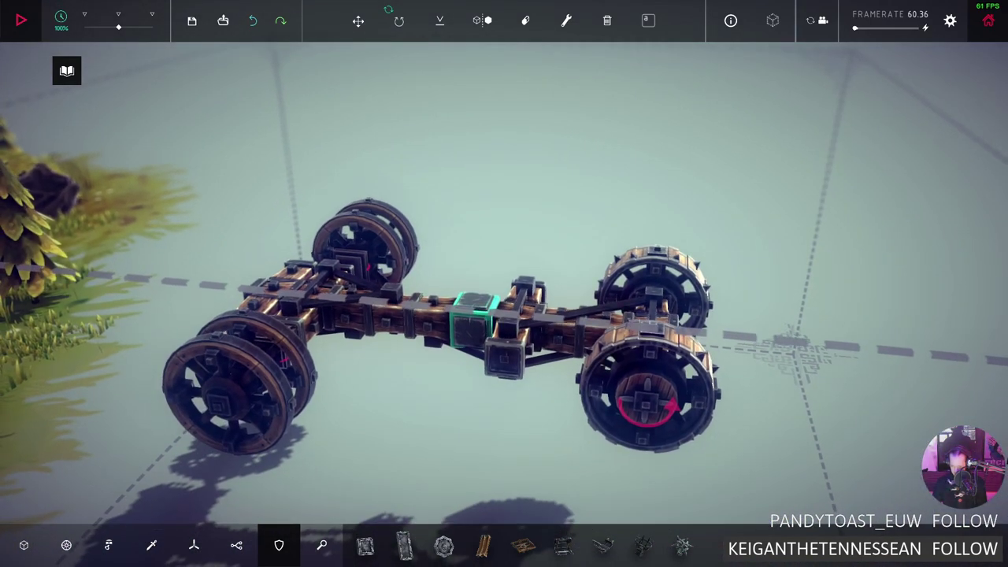
Build wooden block columns at the chassis centre, left side and over the right wheel
left_click(23, 544)
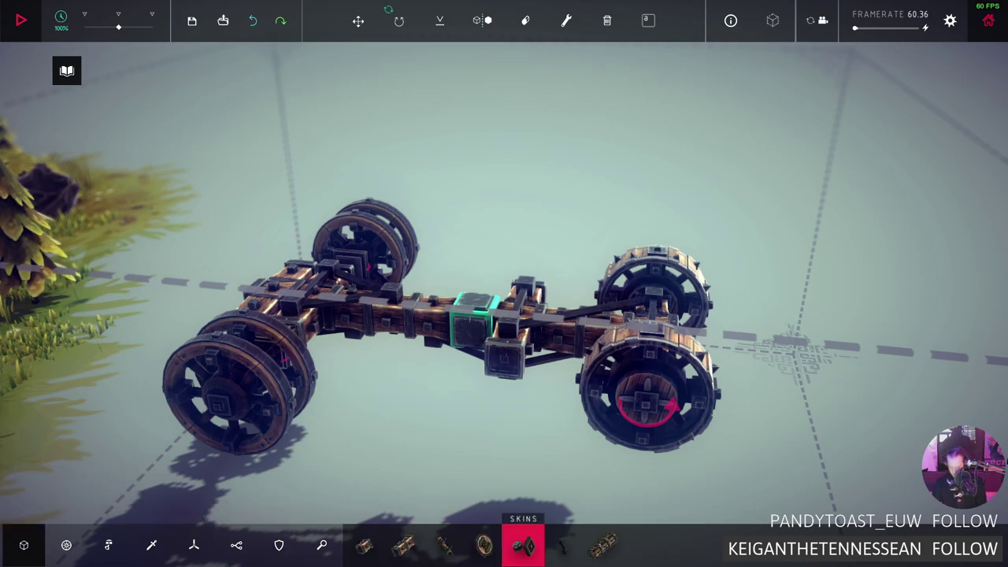
left_click(365, 545)
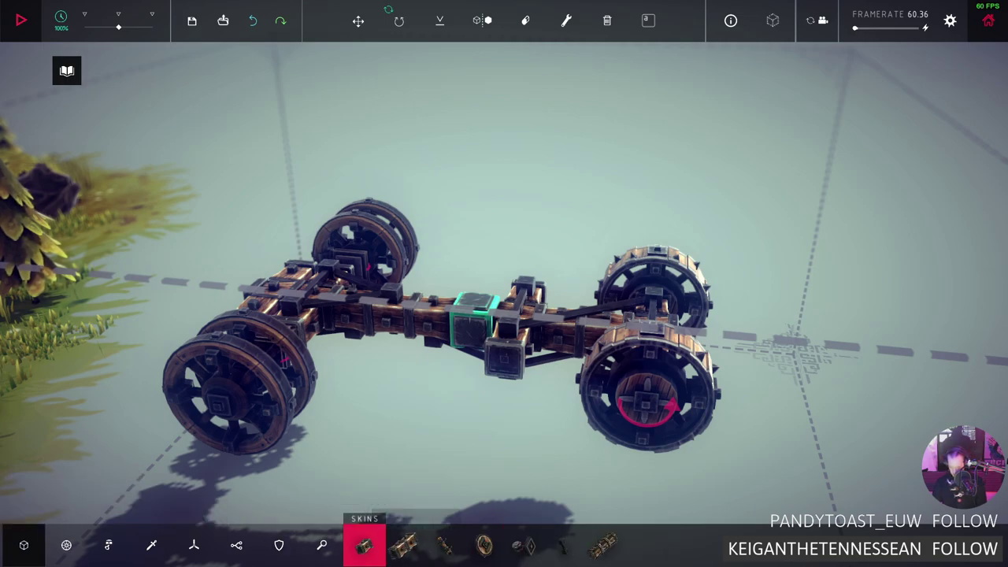
key("2")
left_click(475, 302)
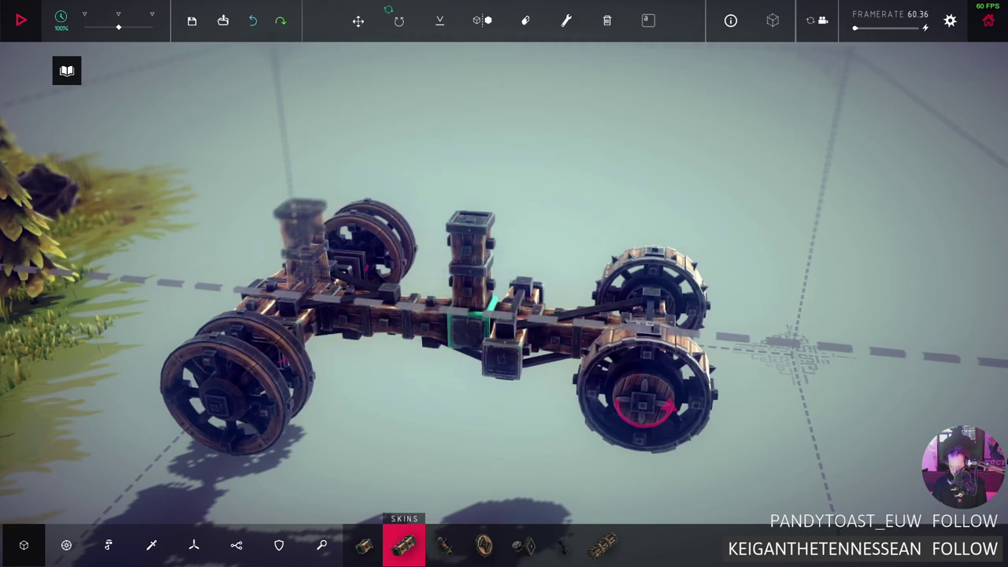
left_click(303, 228)
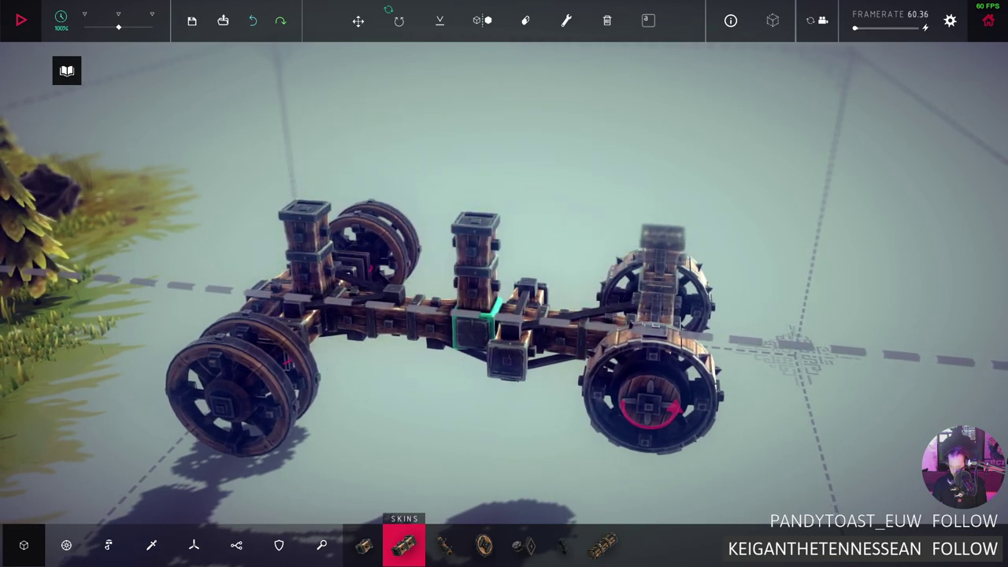
left_click(663, 240)
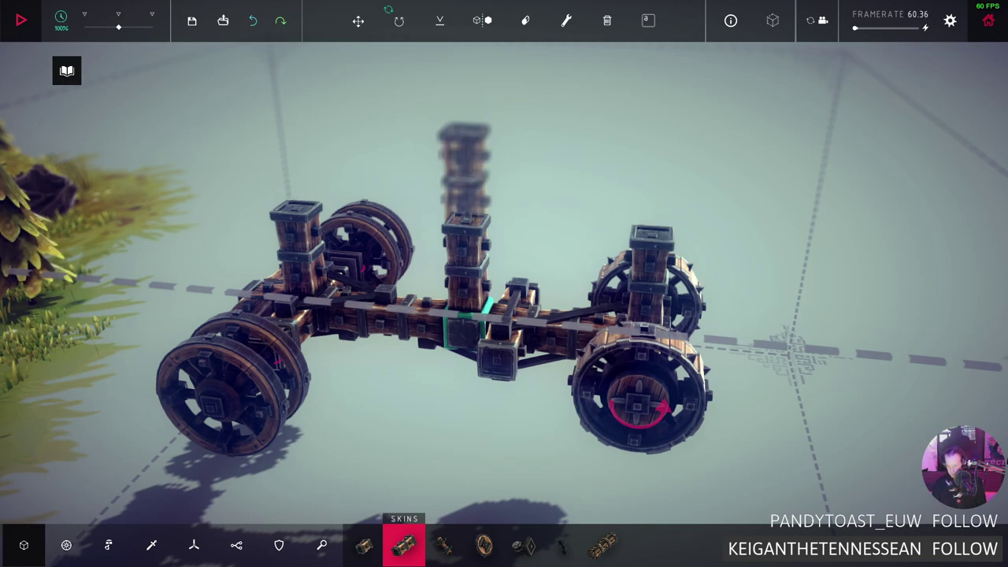
scroll(464, 283, "up", 2)
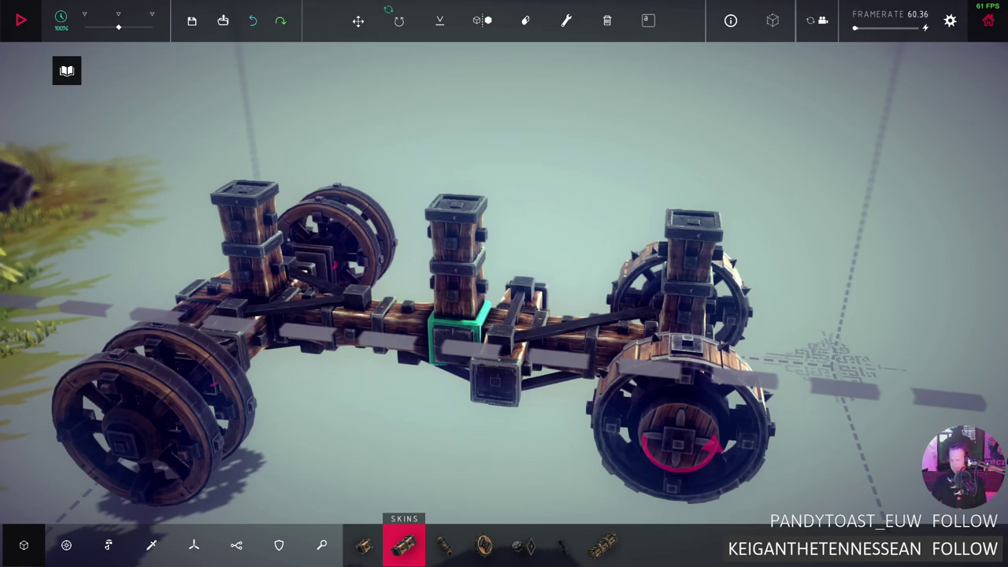
key("d")
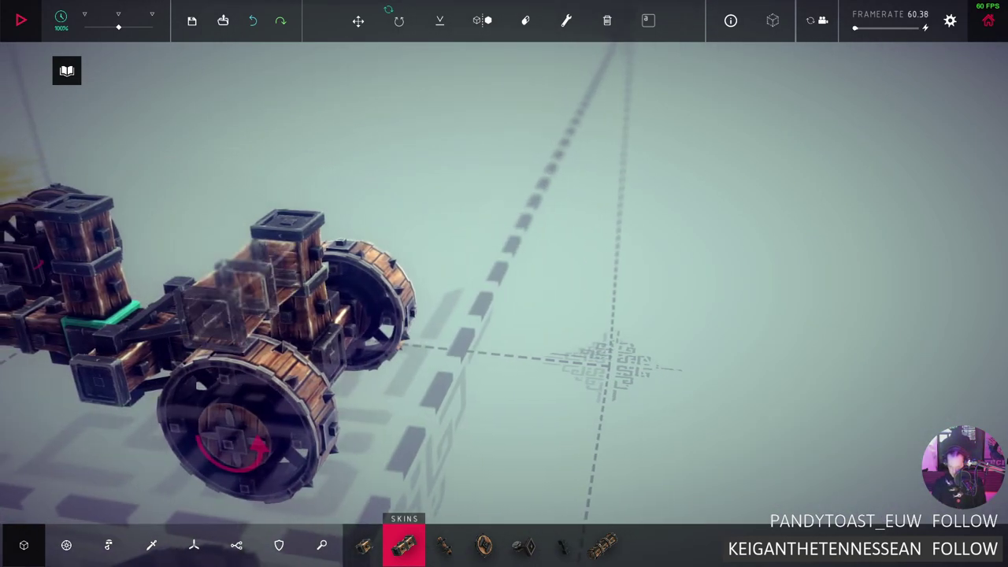
key("a")
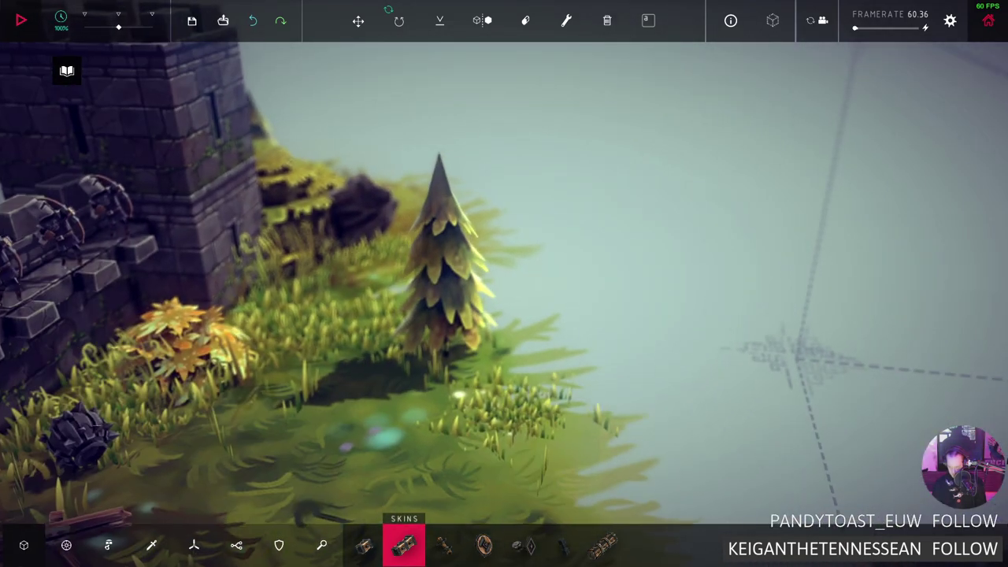
key("d")
key("d")
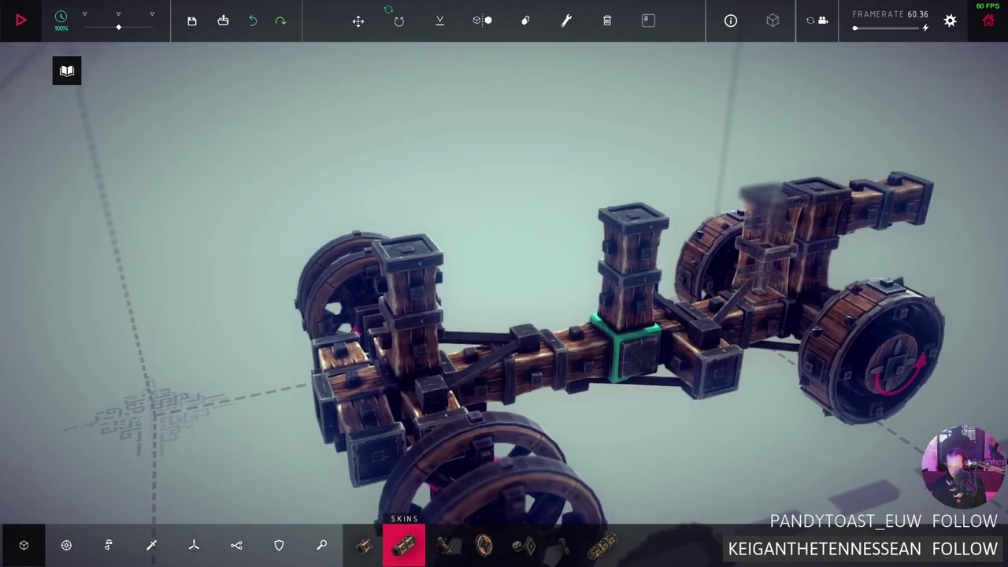
key("a")
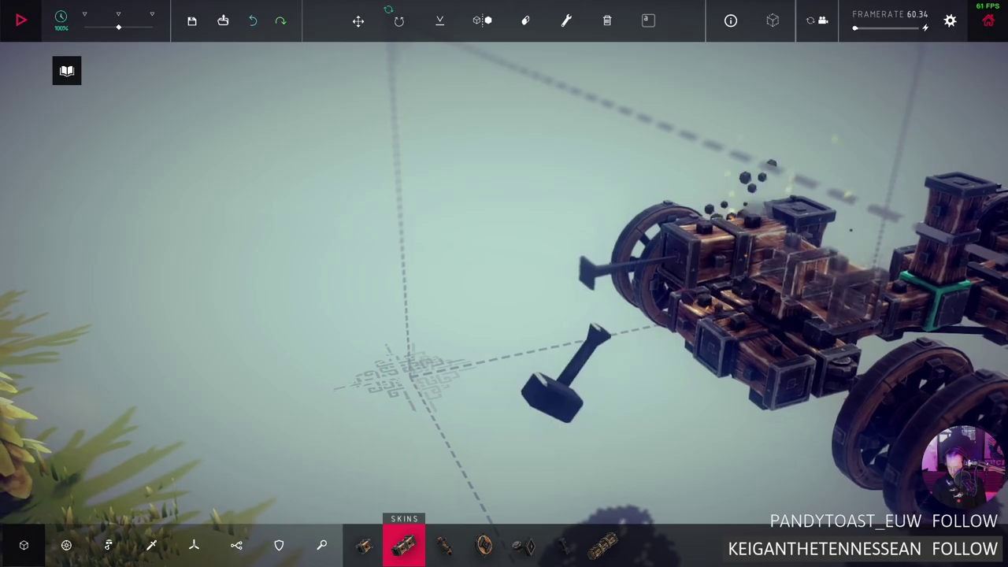
key("d")
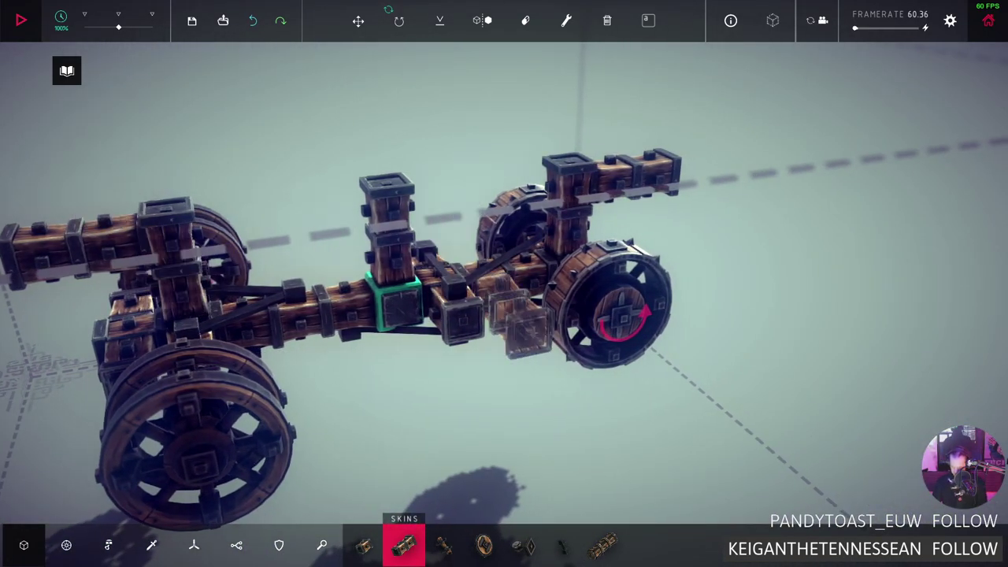
key("a")
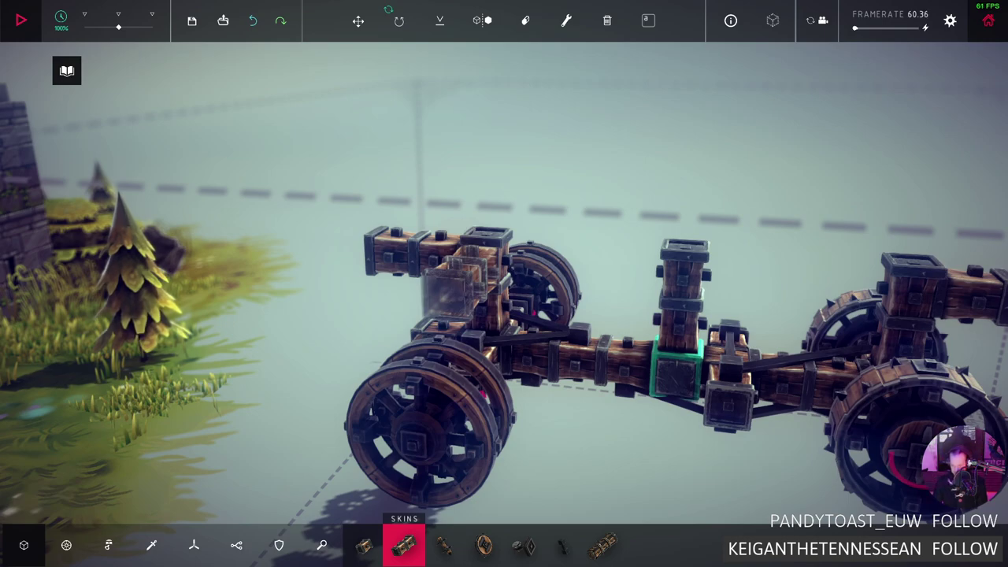
Add a wooden block to the front beam, then brace the front upright and cart top
left_click(460, 287)
left_click(563, 545)
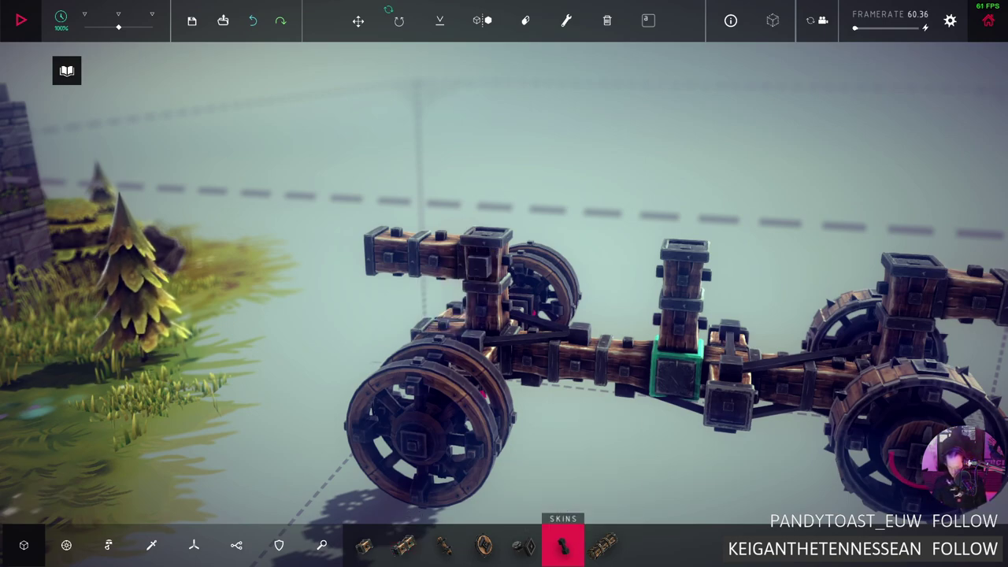
left_click_drag(484, 264, 665, 319)
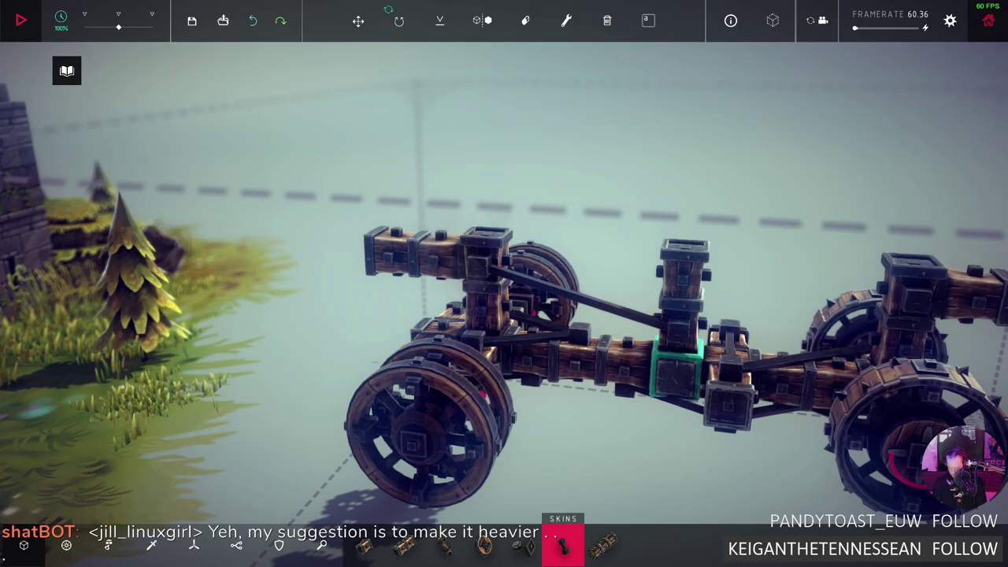
left_click_drag(684, 252, 913, 268)
key("w")
key("s")
key("d")
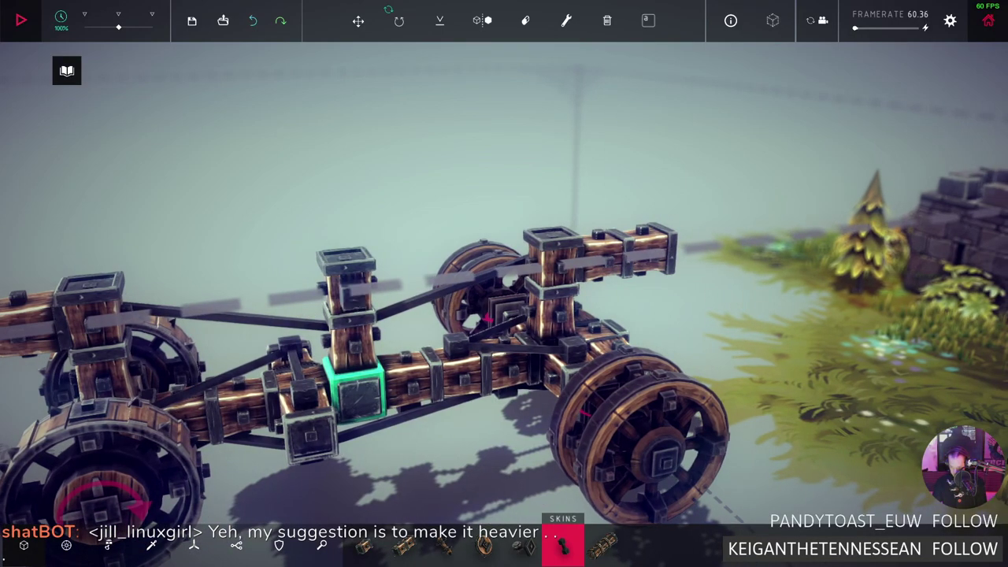
Brace the left beam to the central pillar, then undo the last two additions
mouse_move(165, 358)
left_mouse_down()
mouse_move(344, 294)
mouse_move(540, 316)
left_mouse_up()
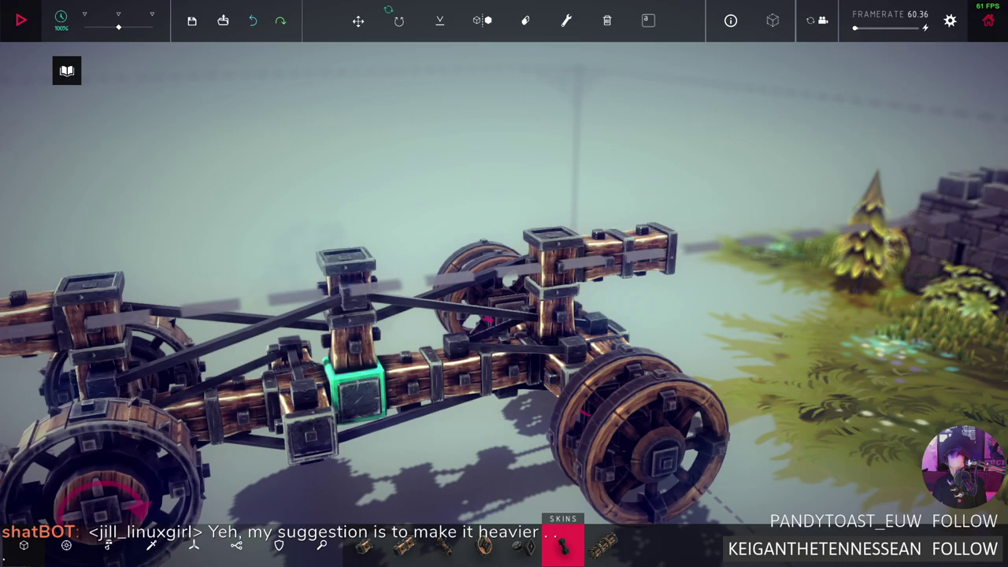
key("a")
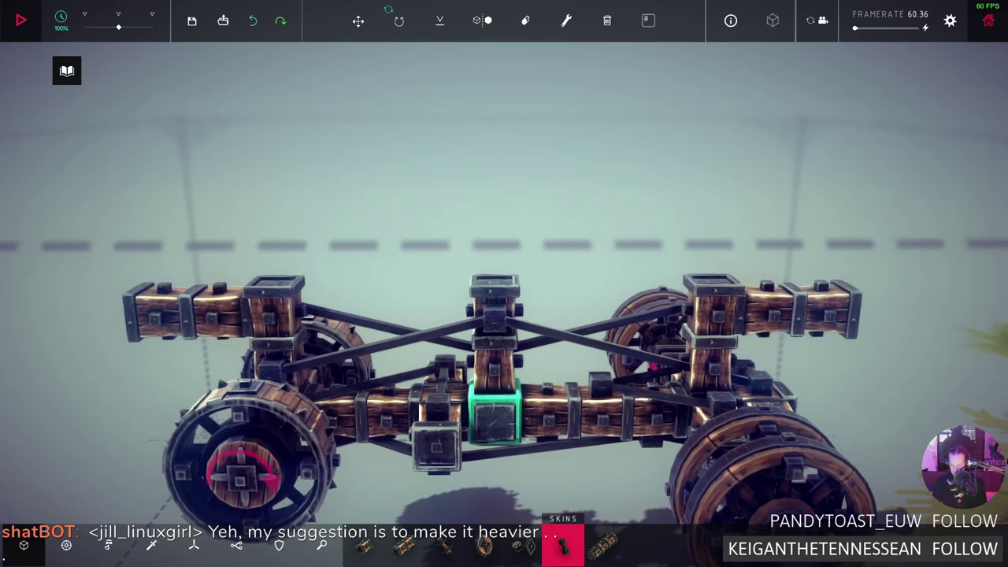
scroll(503, 355, "up", 2)
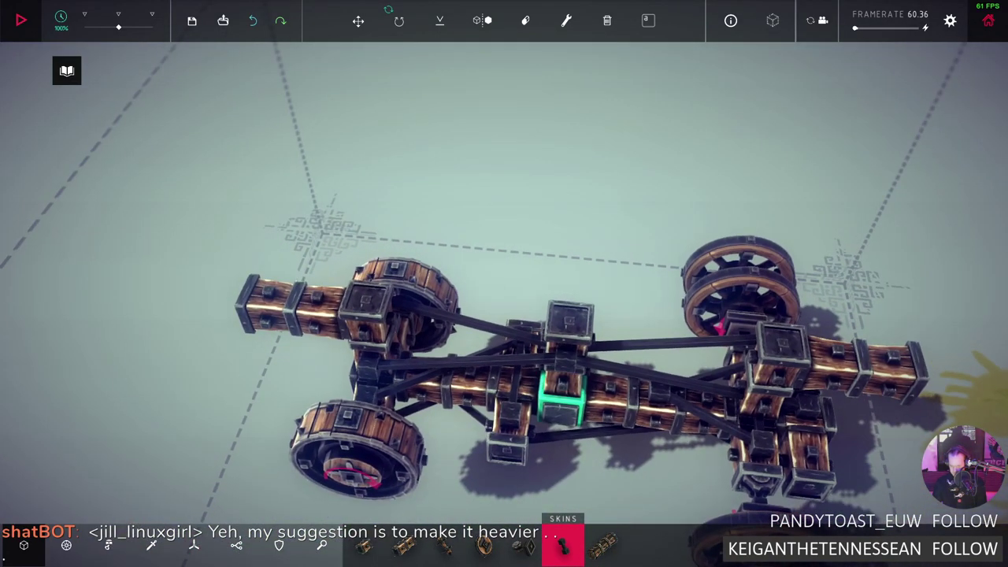
key("ctrl+z")
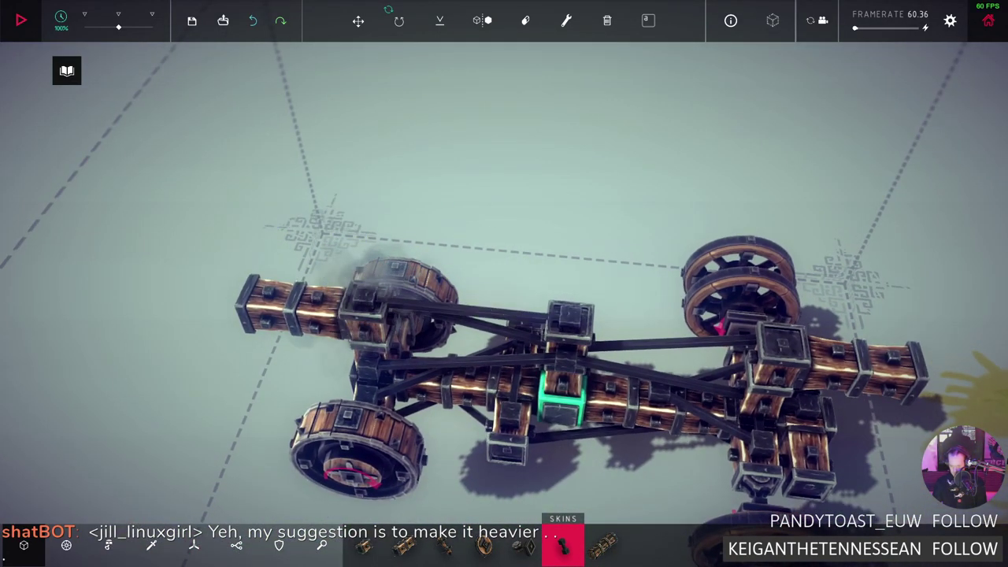
key("ctrl+z")
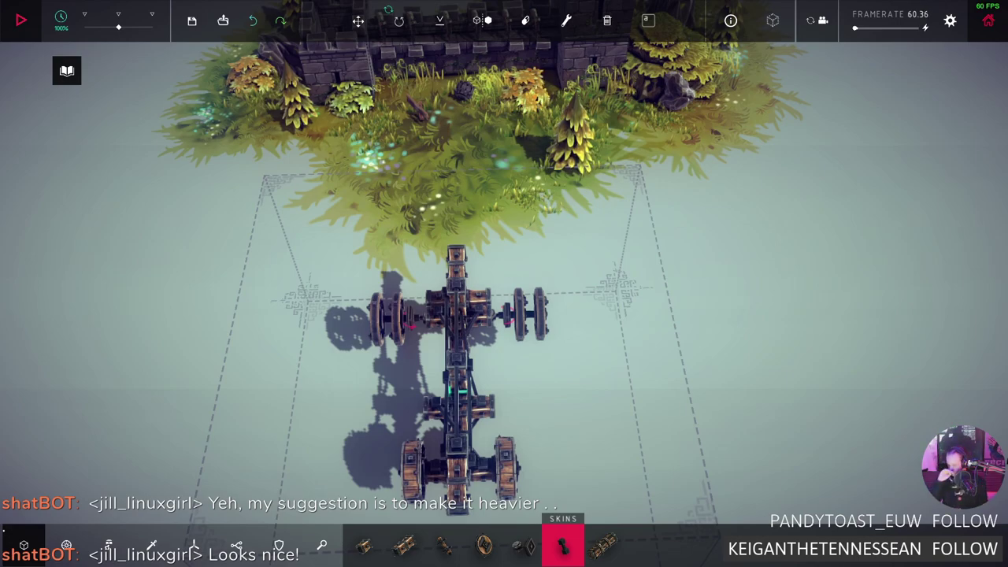
scroll(456, 354, "down", 3)
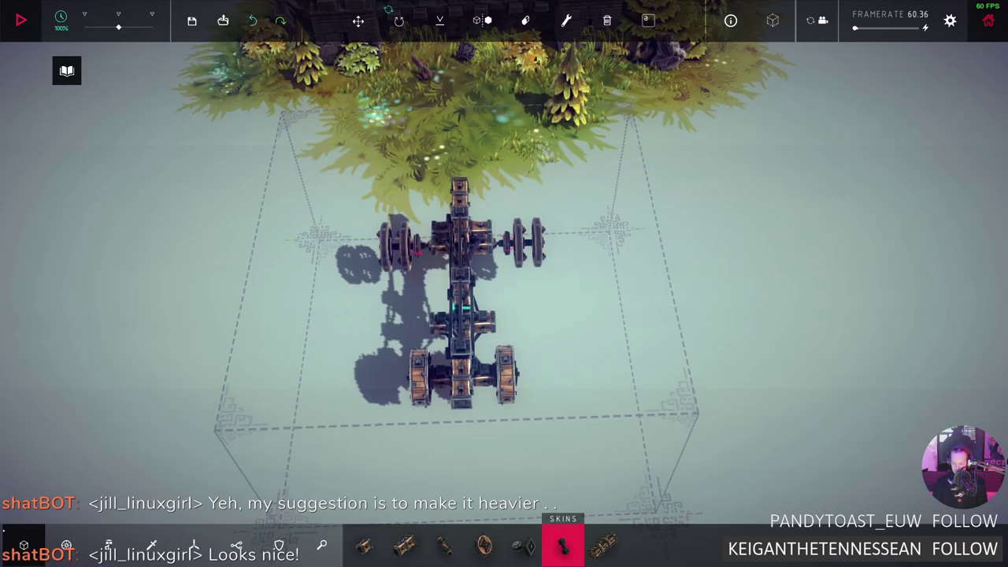
scroll(461, 315, "down", 3)
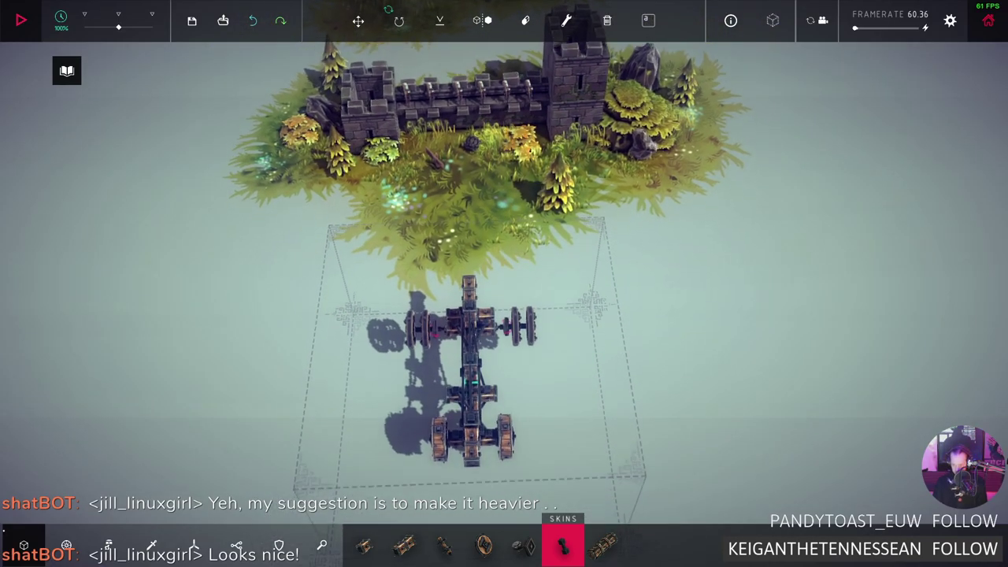
Preview the castle targets, then add one more brace at the front of the cart
key("w")
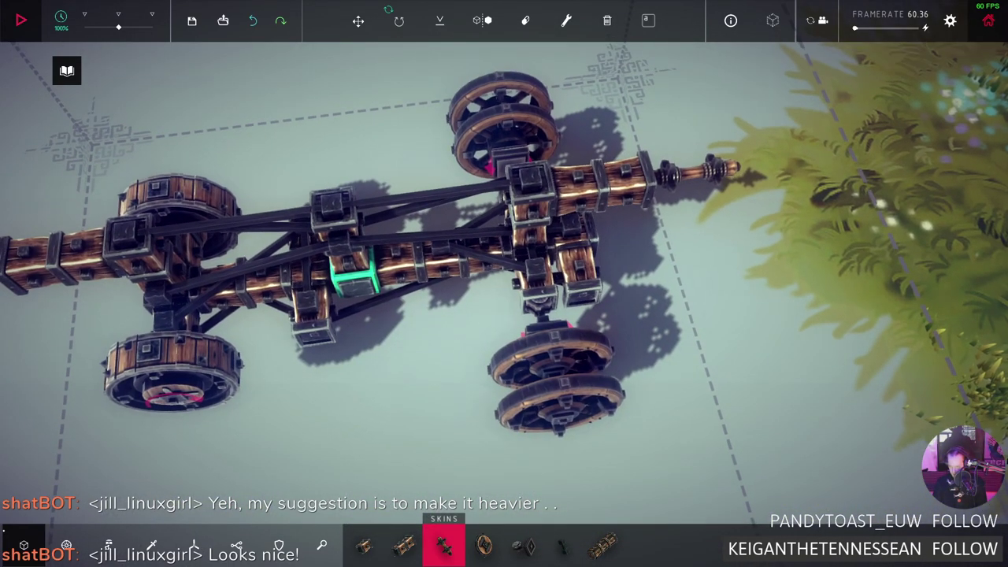
left_click(562, 543)
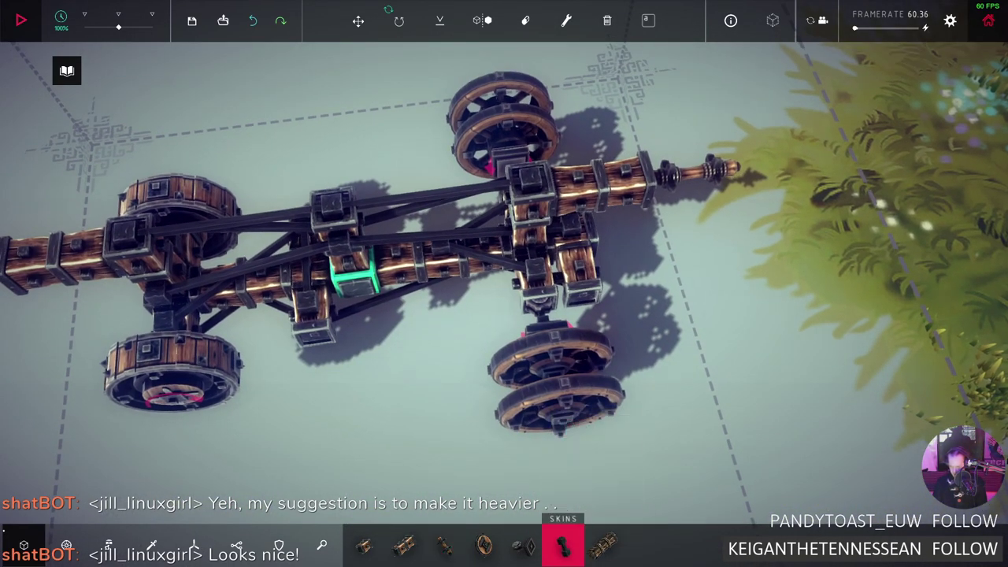
left_click(634, 116)
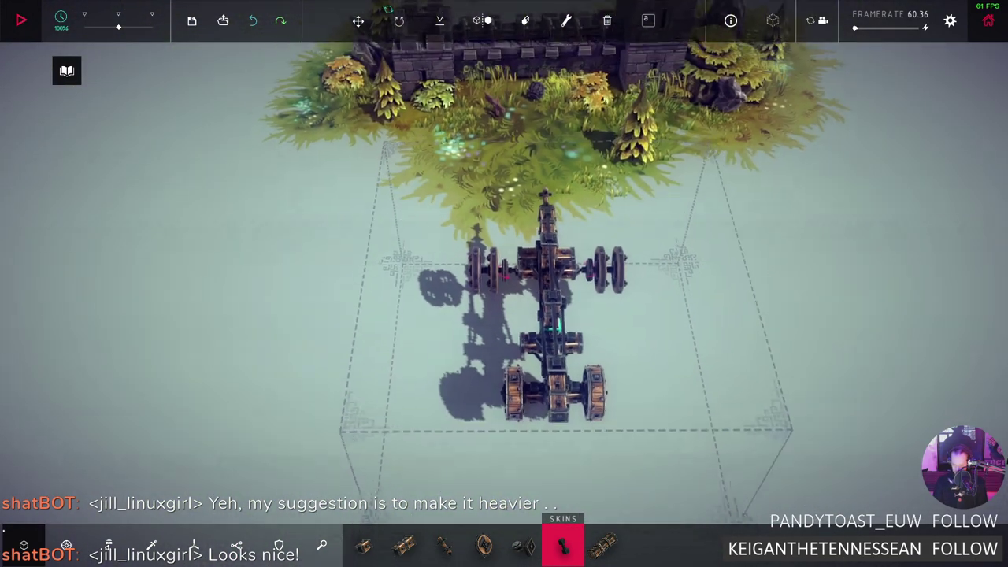
scroll(577, 43, "down", 5)
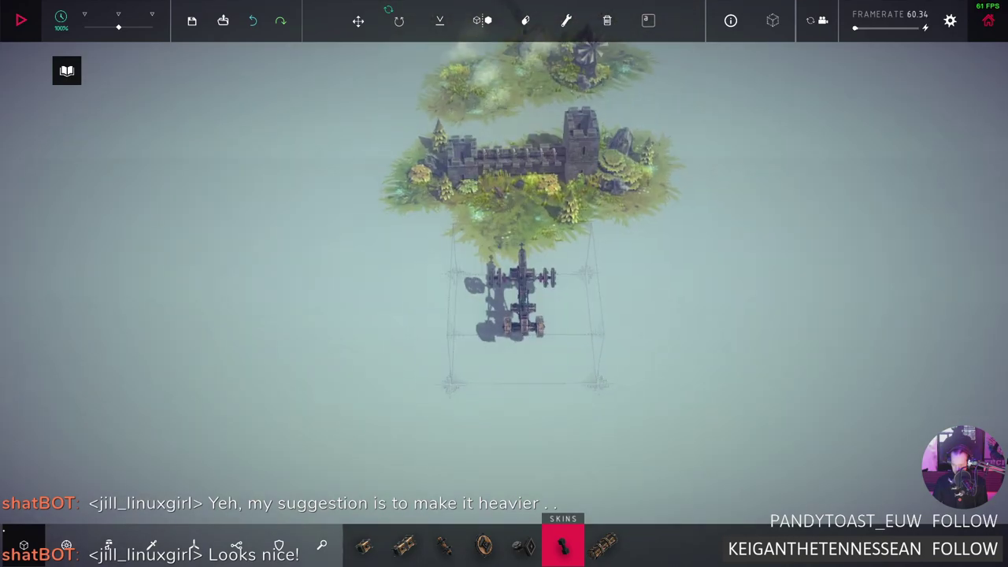
scroll(503, 315, "up", 3)
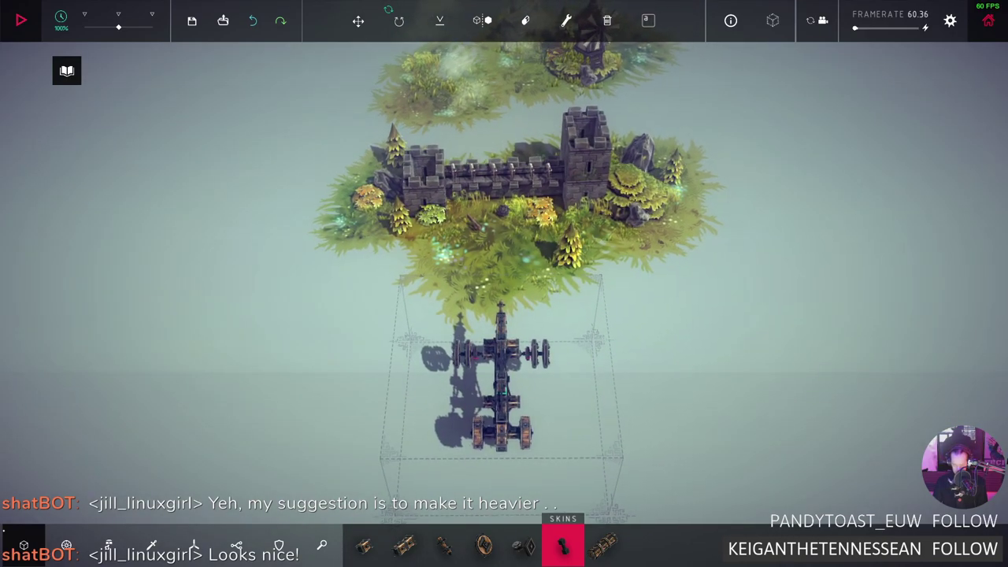
Run a test drive of the braced cart, then stop and reset it
key("space")
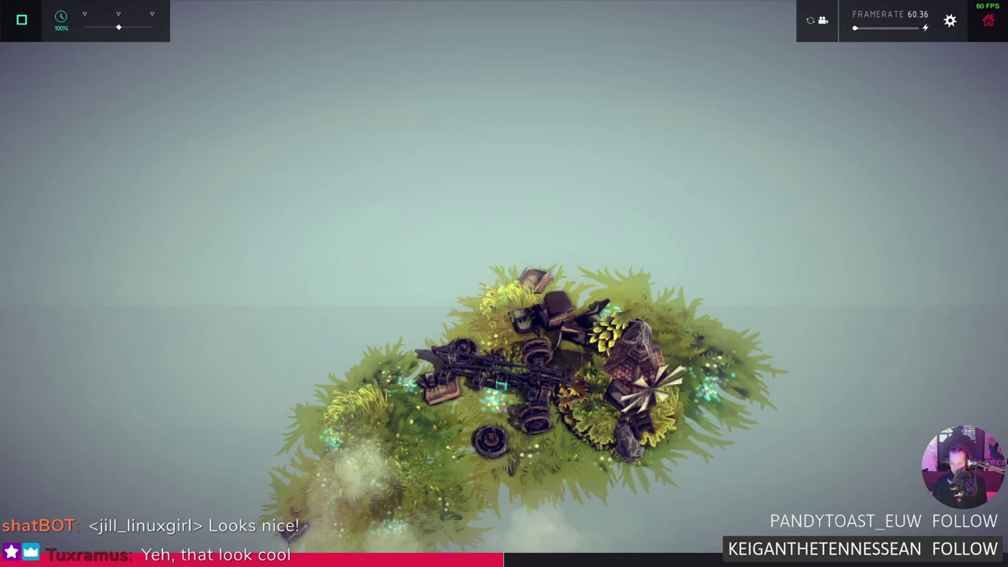
key("space")
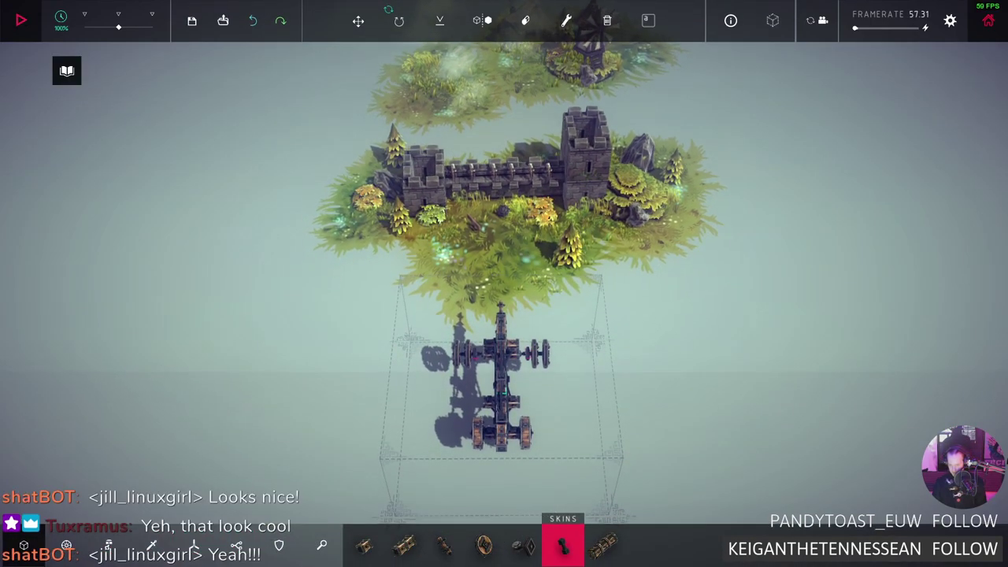
Start a test run of the braced log-spine cart
key("space")
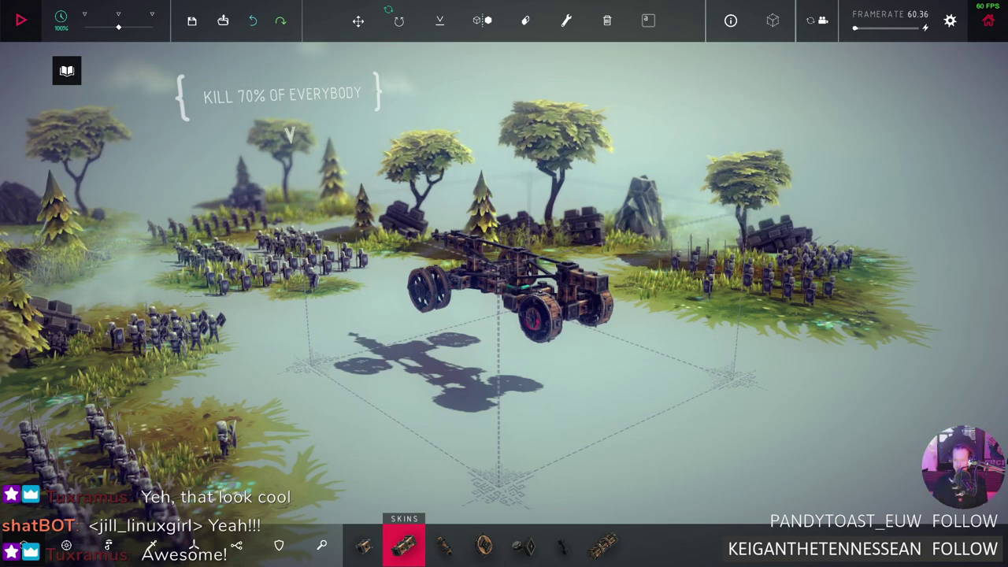
Mount a circular saw on the cart's front and pick the metal blade for the sides
left_click_drag(504, 283, 551, 378)
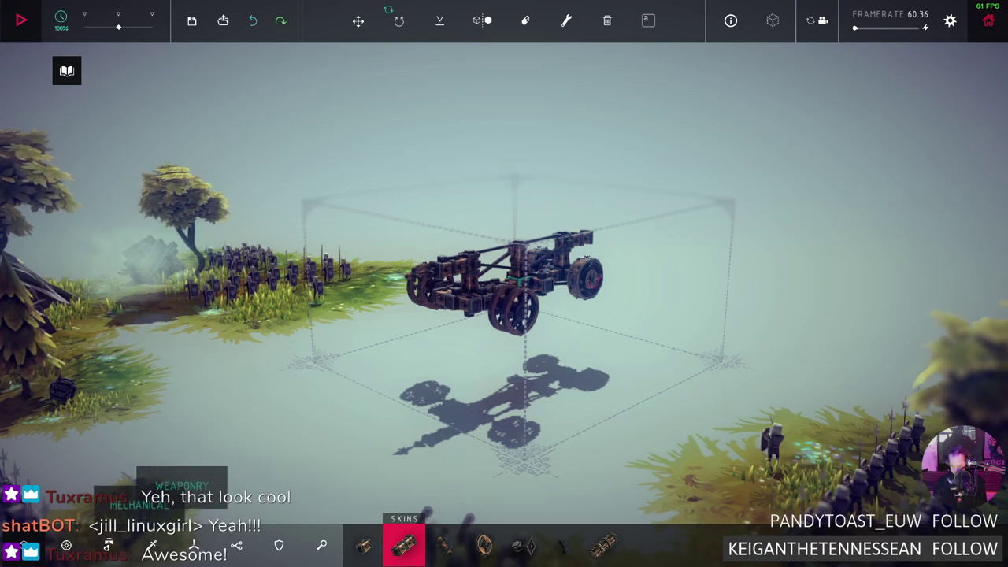
left_click(152, 545)
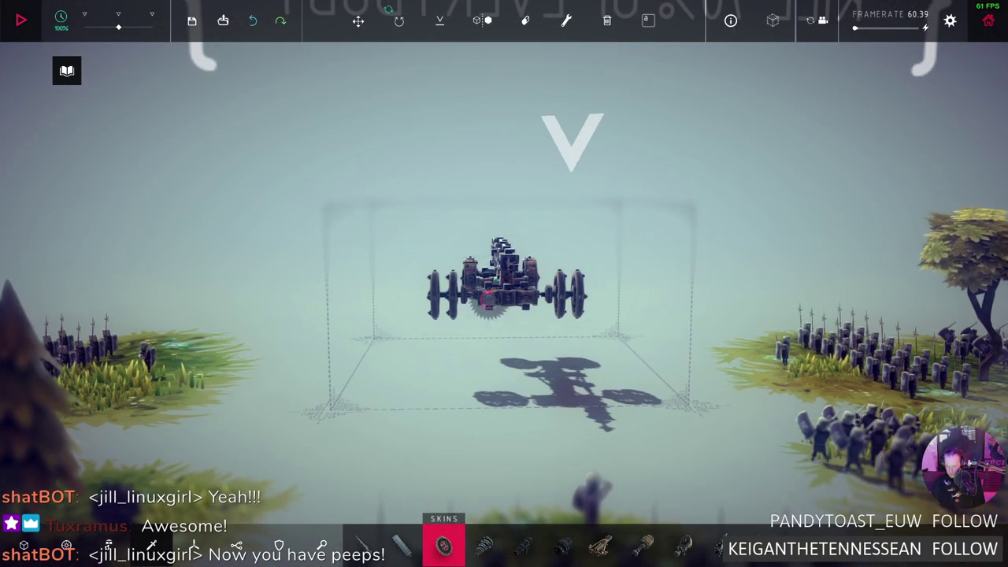
left_click(488, 299)
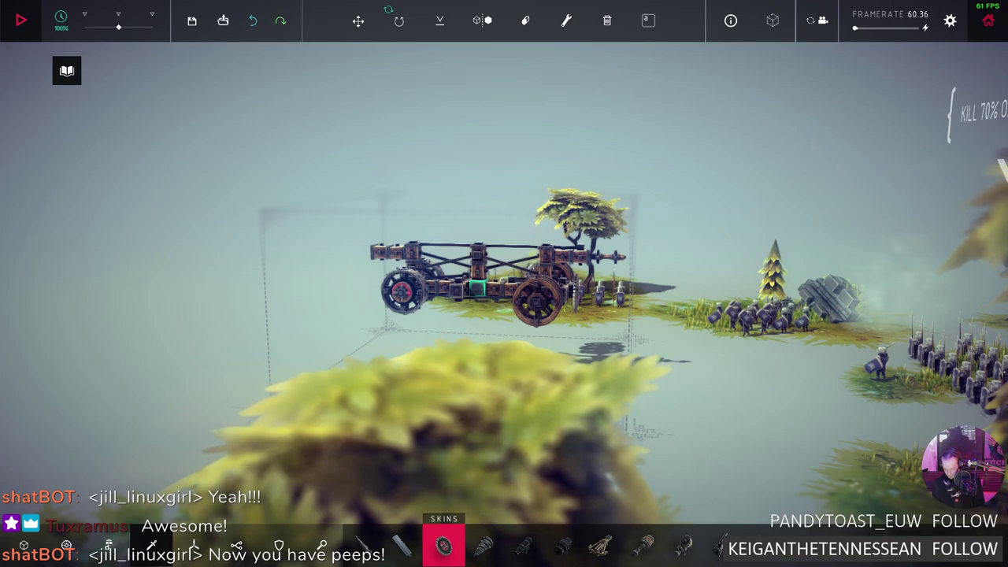
scroll(503, 284, "up", 5)
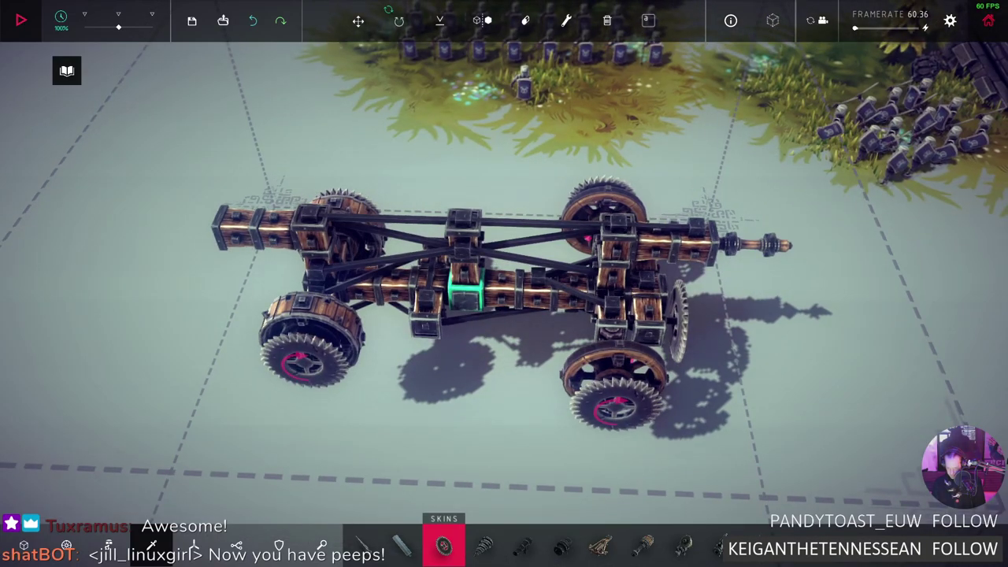
left_click(403, 545)
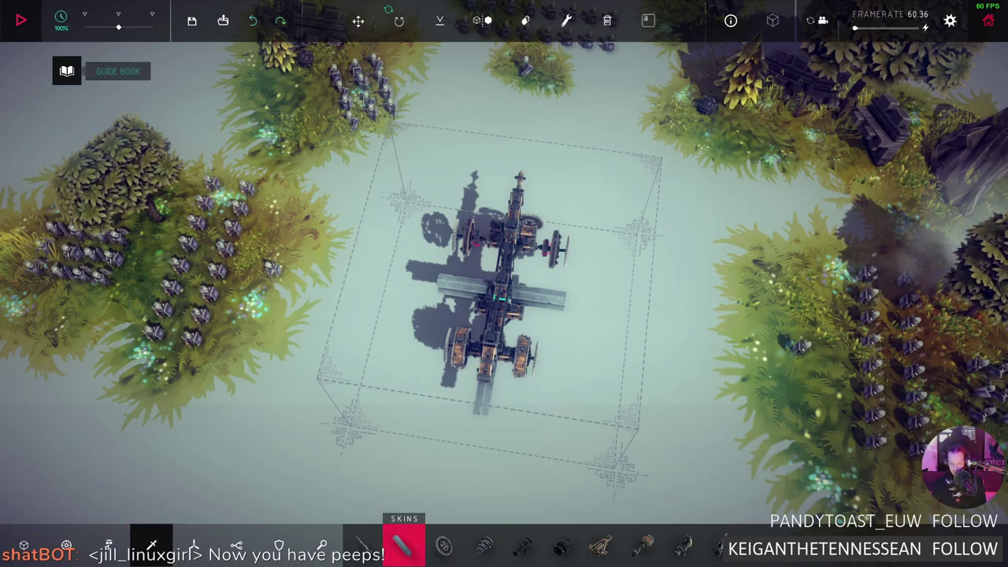
Start the simulation and drive the bladed cart into the soldier armies
key("space")
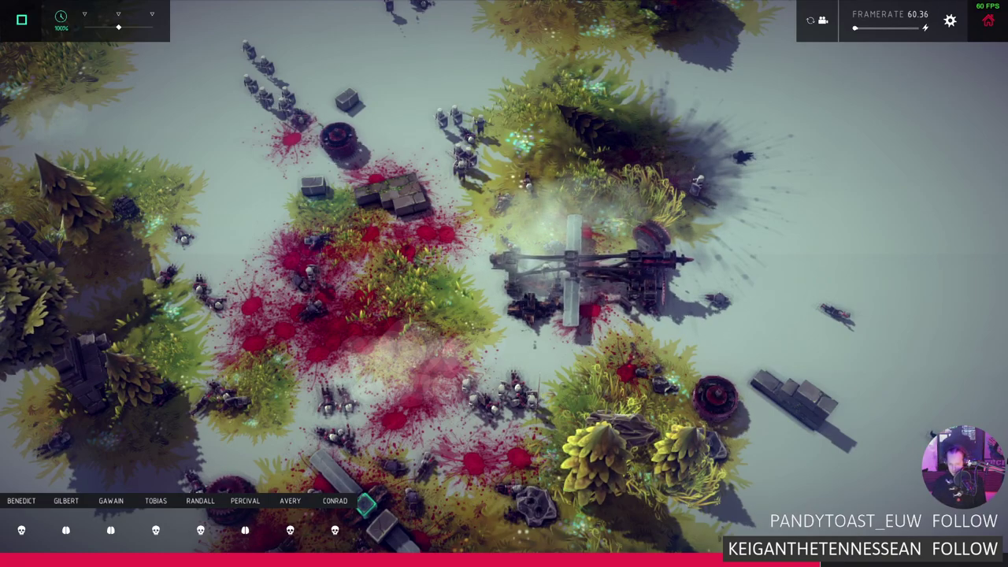
Stop the test and remove the front circular saw, restoring the accidentally removed left blade
key("space")
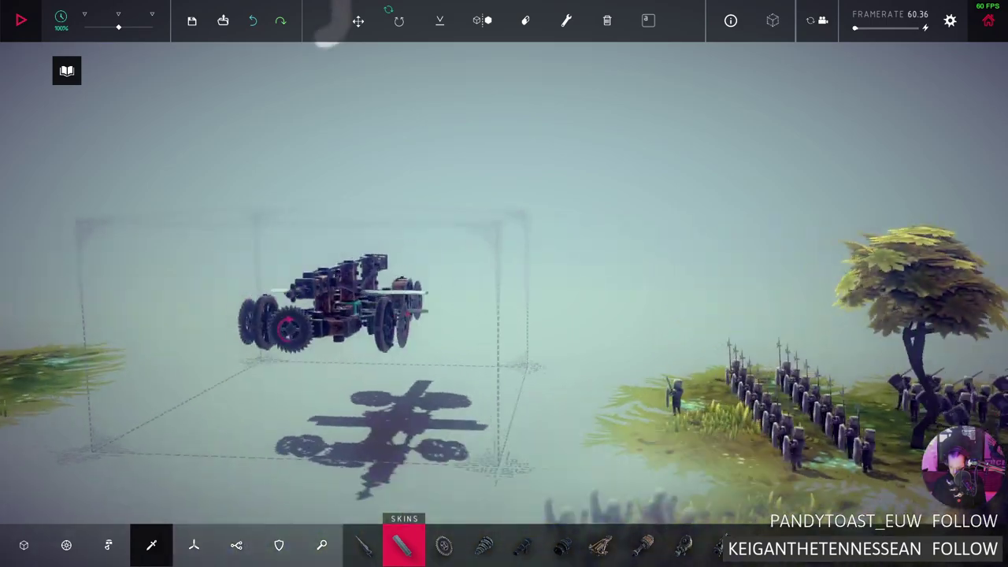
left_click_drag(504, 283, 315, 284)
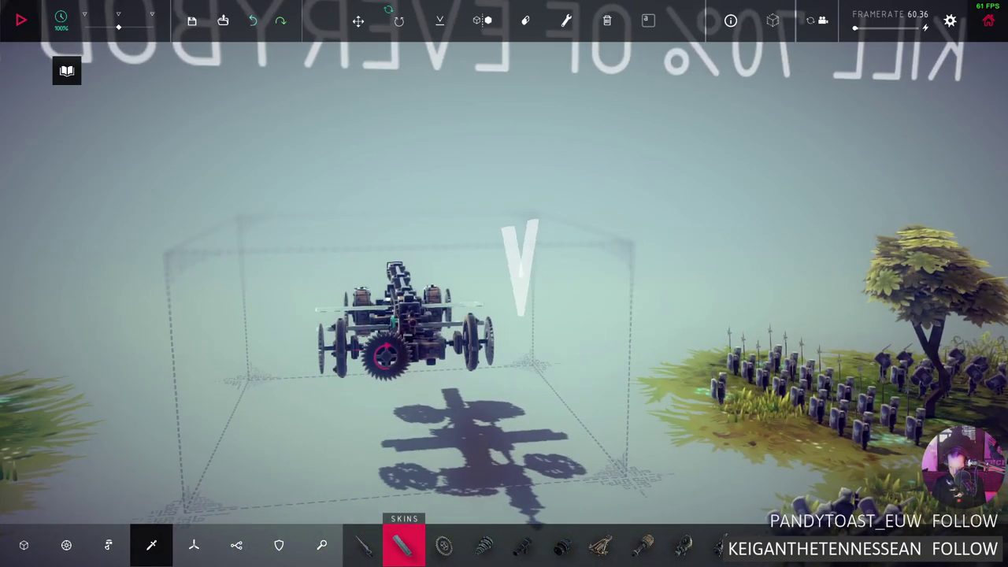
scroll(504, 315, "up", 5)
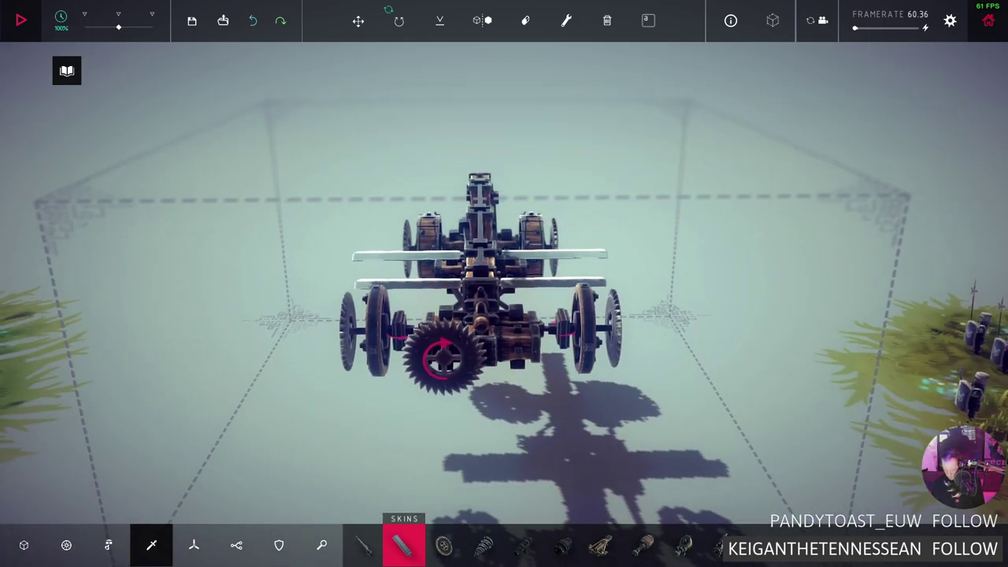
key("ctrl+z")
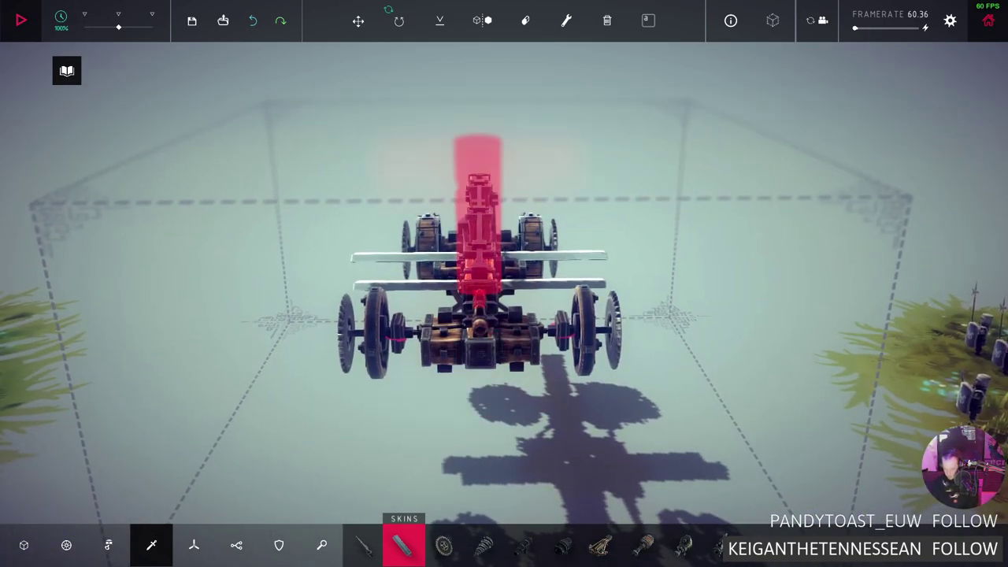
key("ctrl+z")
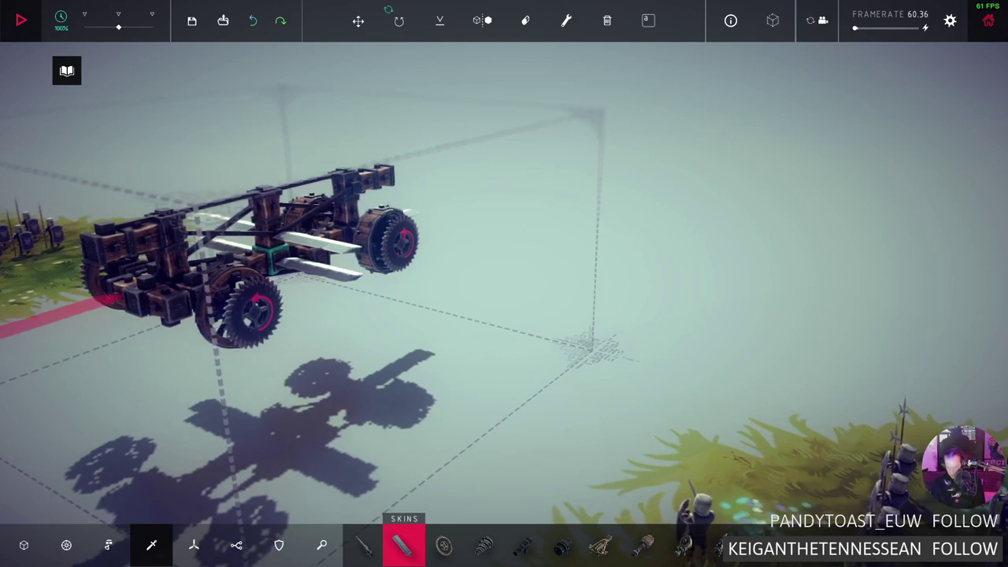
key("ctrl+y")
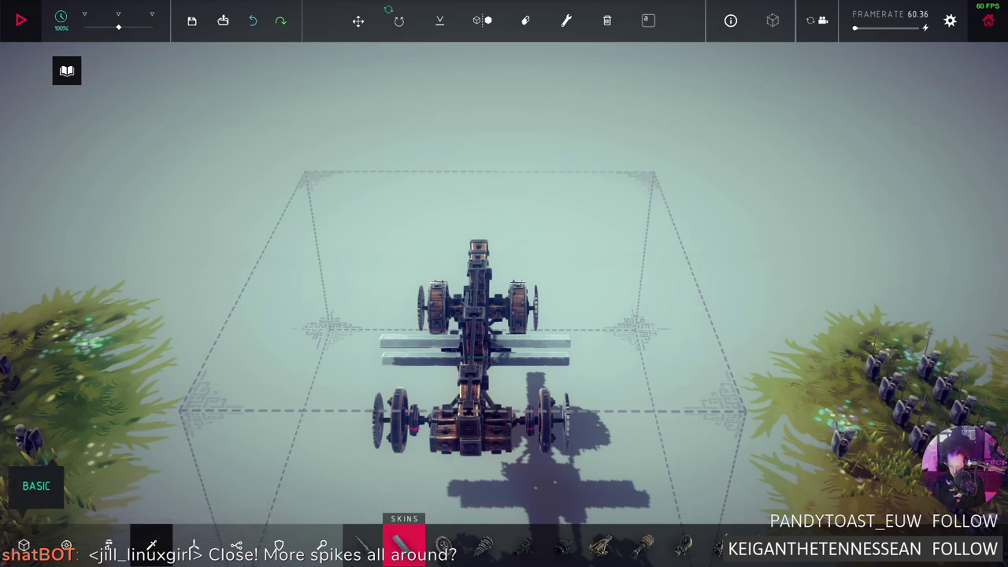
Add two small blocks under the cart's rear and one below its front-left corner
left_click(23, 545)
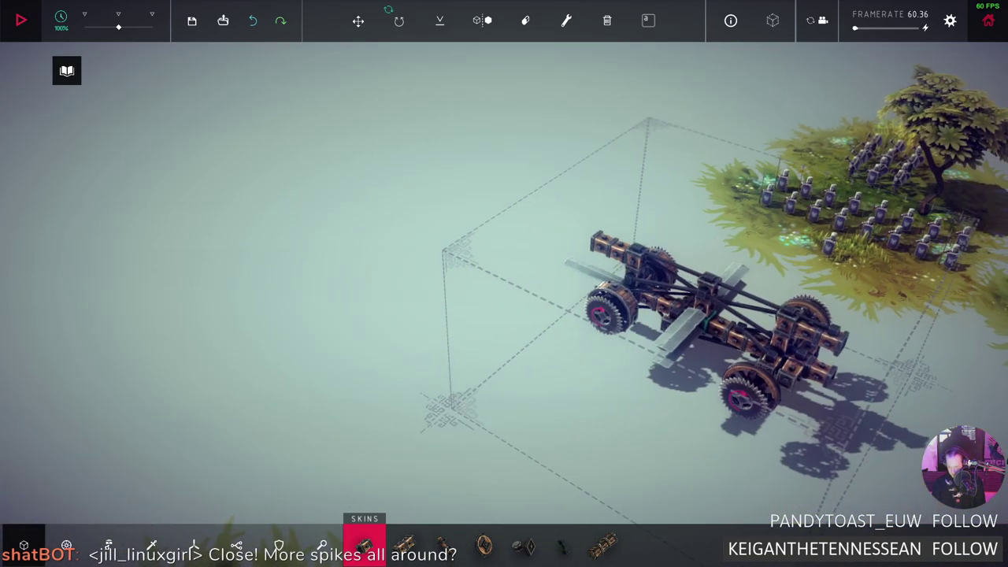
left_click(788, 415)
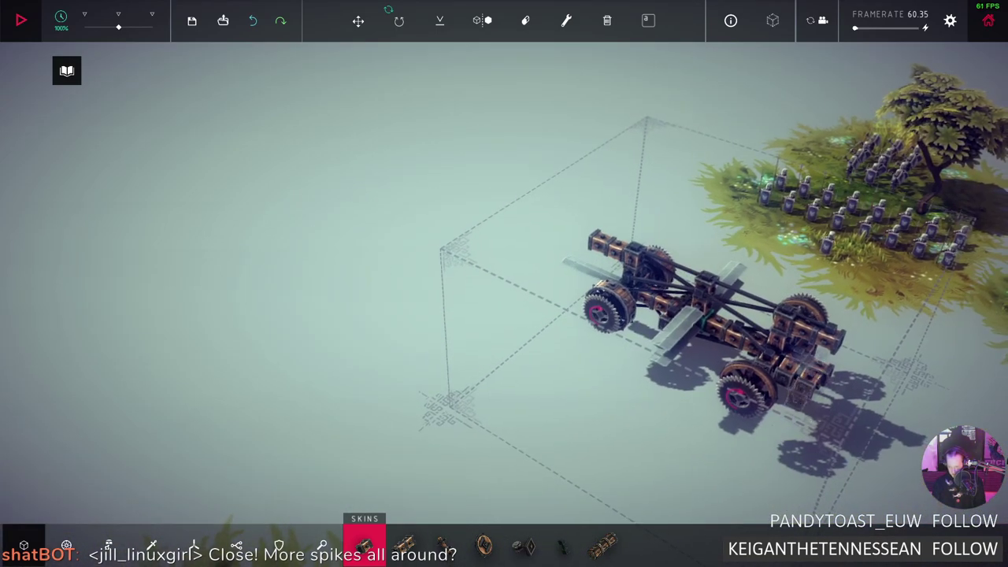
left_click(780, 413)
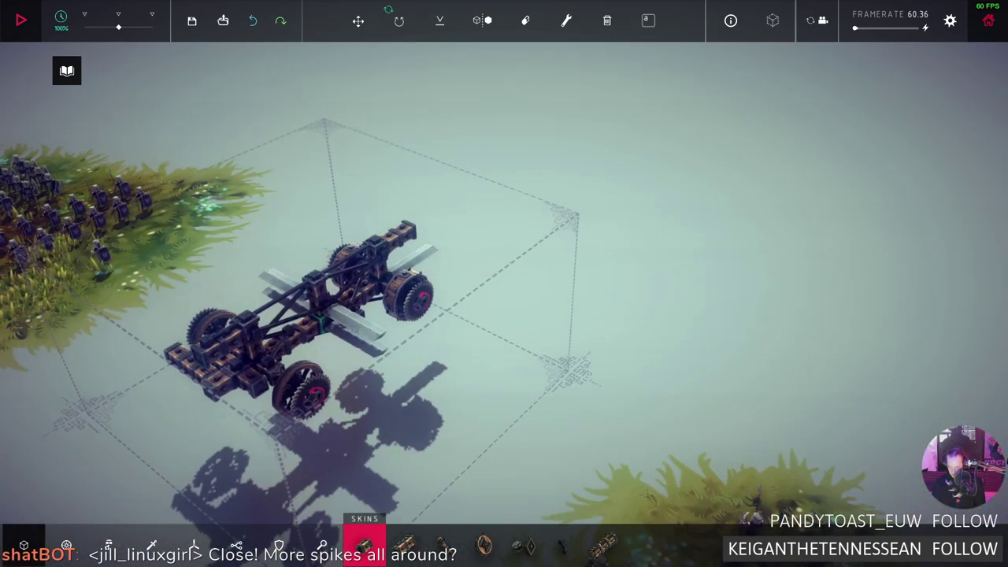
left_click(269, 421)
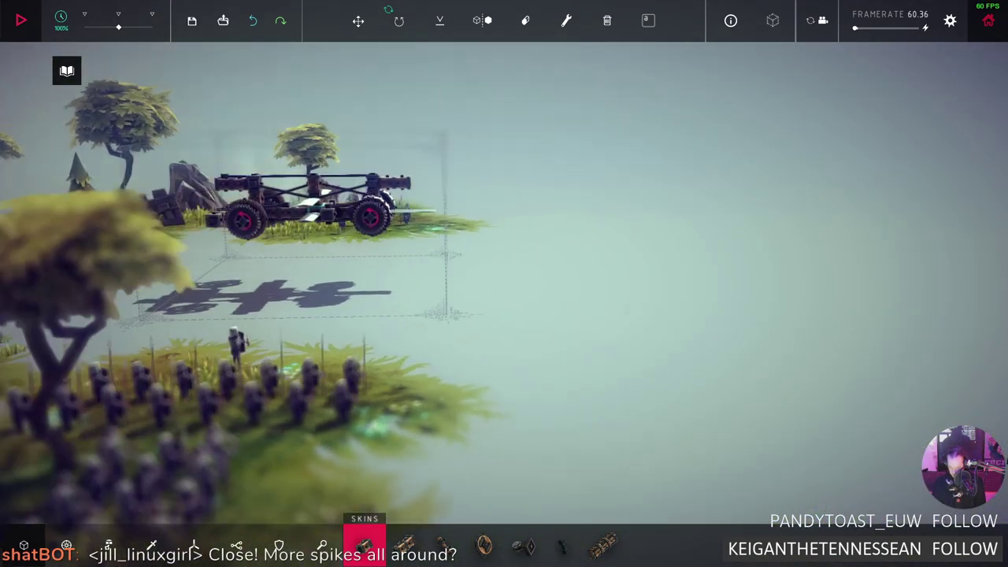
key("f")
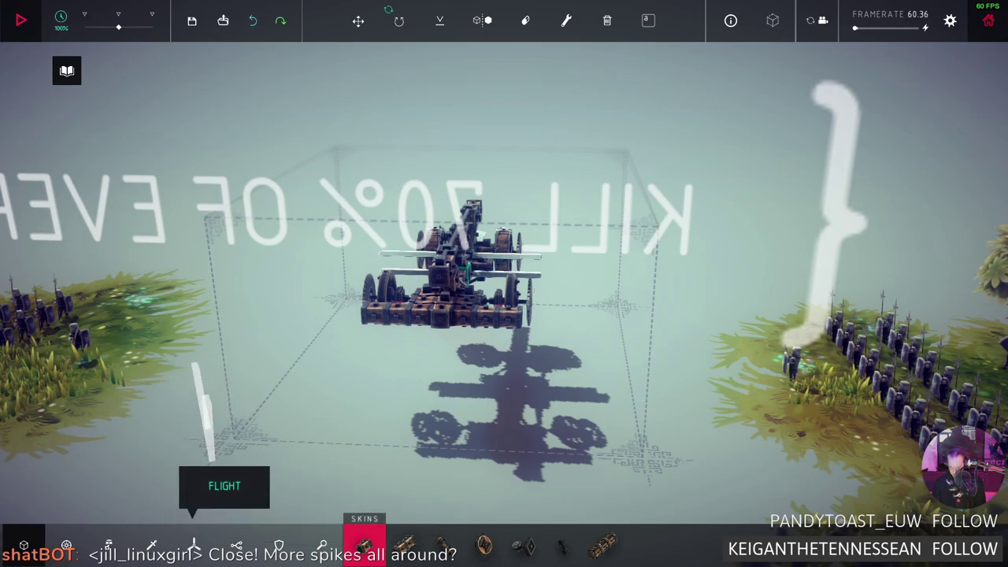
Select the circular saw from the weapon blocks and inspect both sides of the cart
left_click(151, 545)
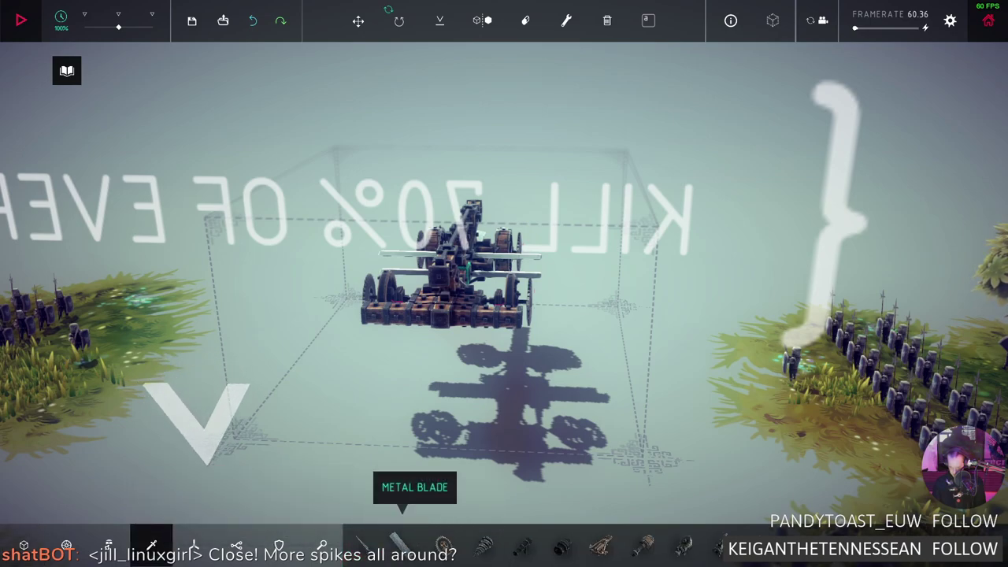
left_click(483, 546)
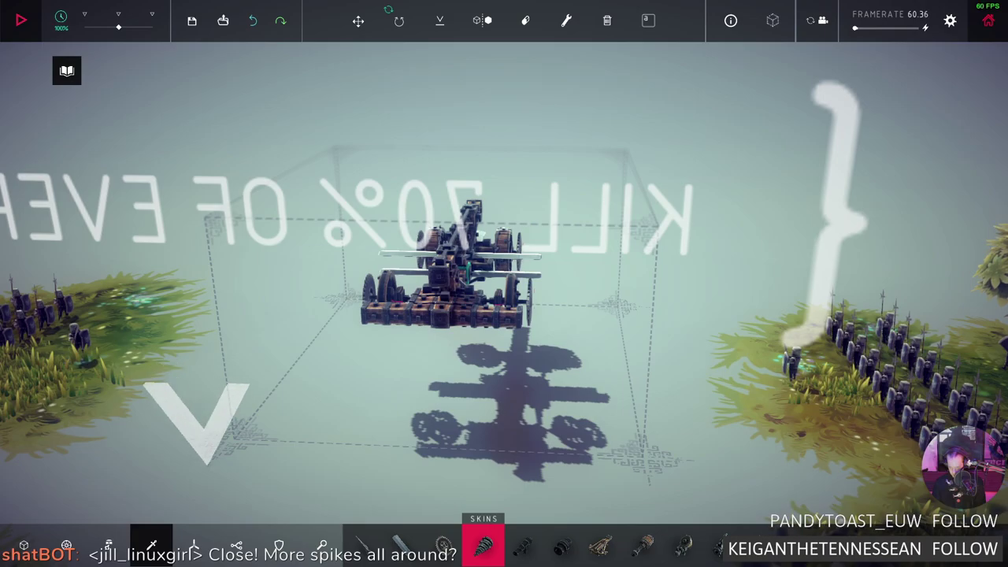
left_click(404, 546)
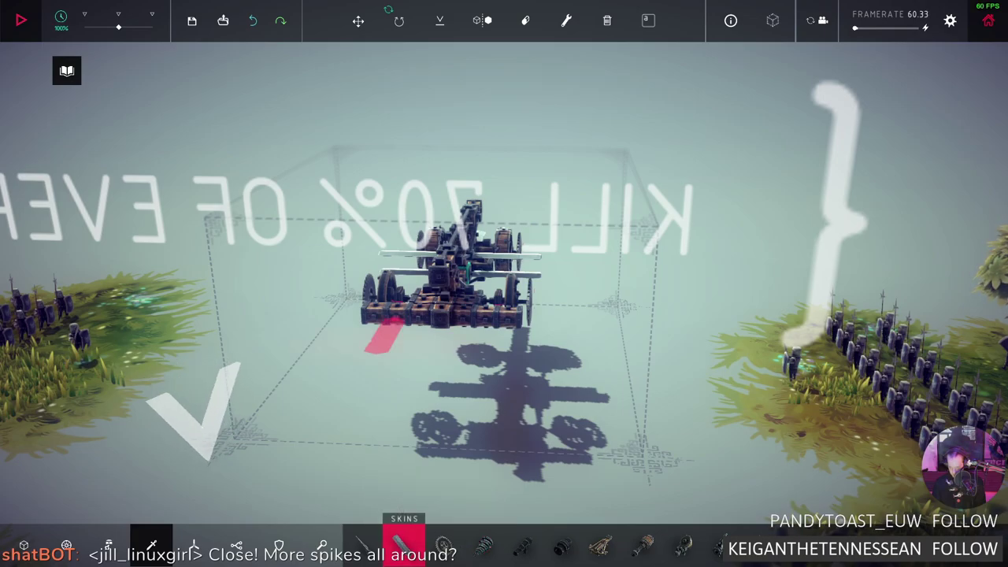
left_click_drag(382, 339, 503, 338)
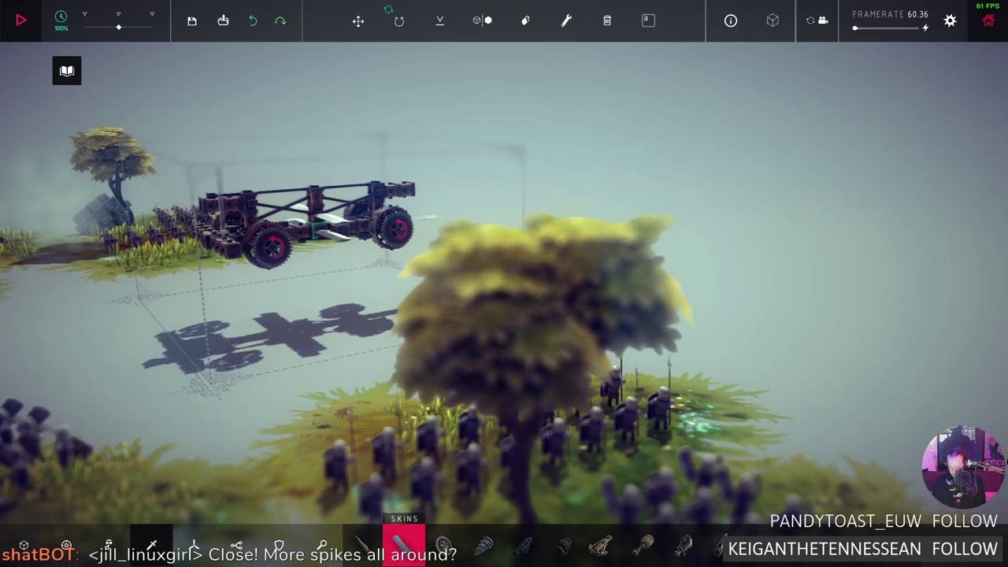
mouse_move(503, 283)
left_mouse_down()
mouse_move(504, 237)
mouse_move(456, 189)
left_mouse_up()
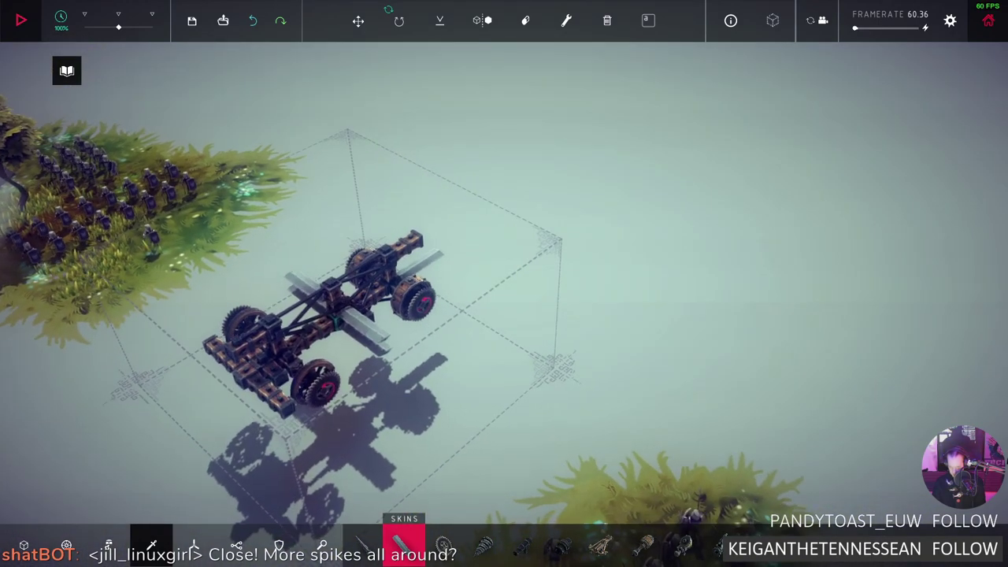
mouse_move(504, 283)
left_mouse_down()
mouse_move(708, 284)
mouse_move(551, 284)
mouse_move(677, 307)
mouse_move(551, 284)
mouse_move(614, 267)
left_mouse_up()
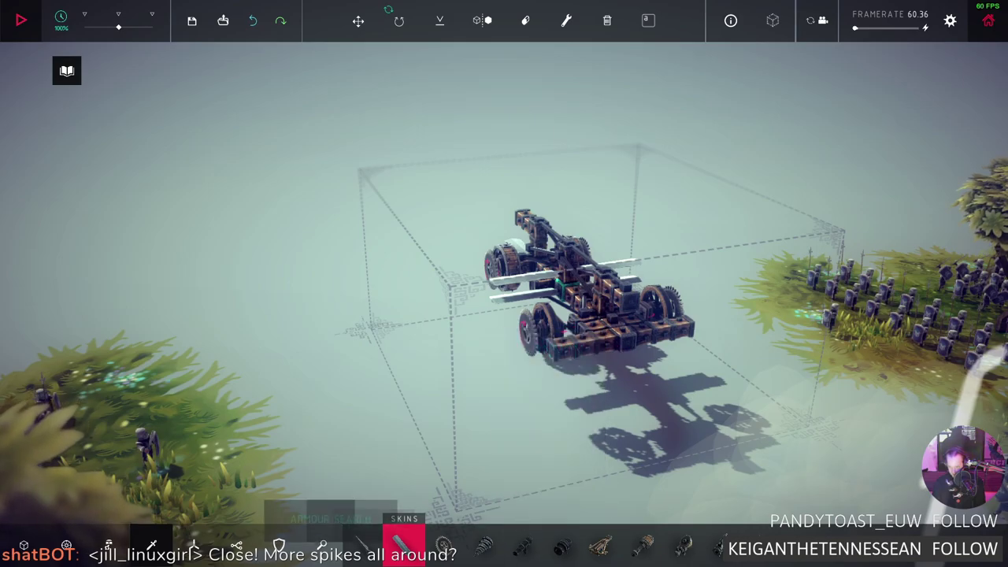
Orbit behind the cart and pull back to review the saws and blades
left_click(24, 545)
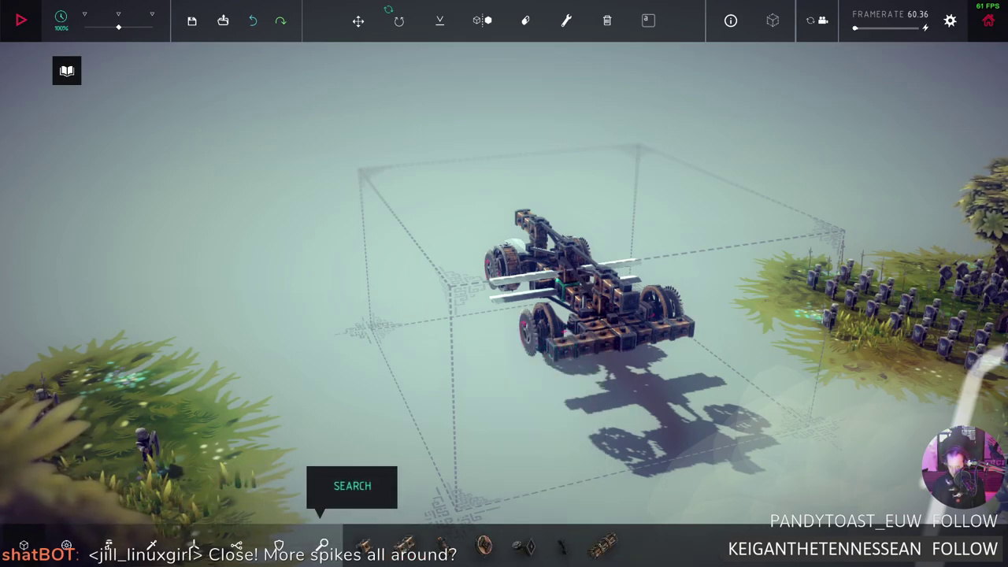
scroll(503, 283, "up", 5)
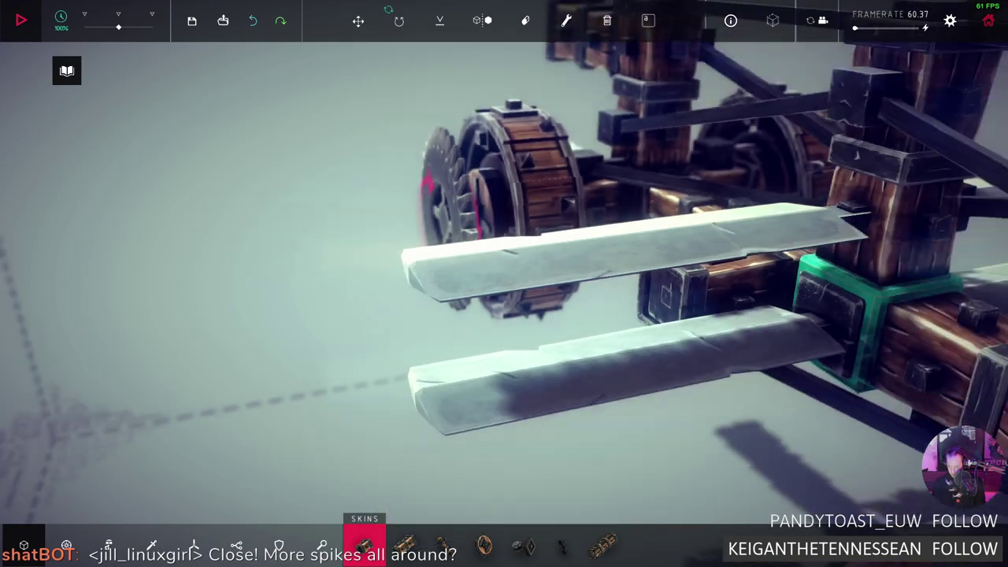
left_click_drag(504, 283, 566, 268)
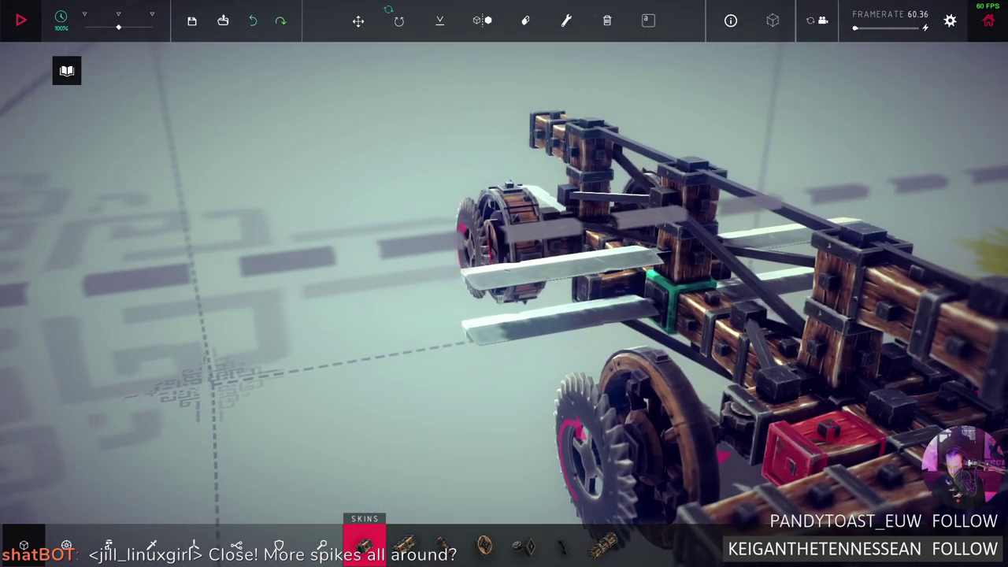
mouse_move(504, 283)
left_mouse_down()
mouse_move(473, 291)
mouse_move(441, 268)
mouse_move(472, 283)
left_mouse_up()
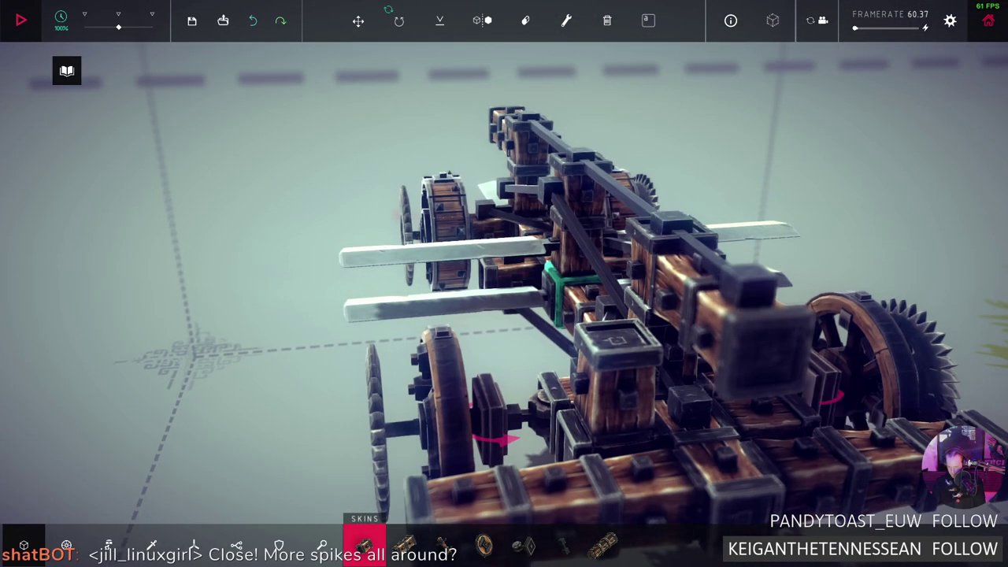
scroll(504, 283, "down", 5)
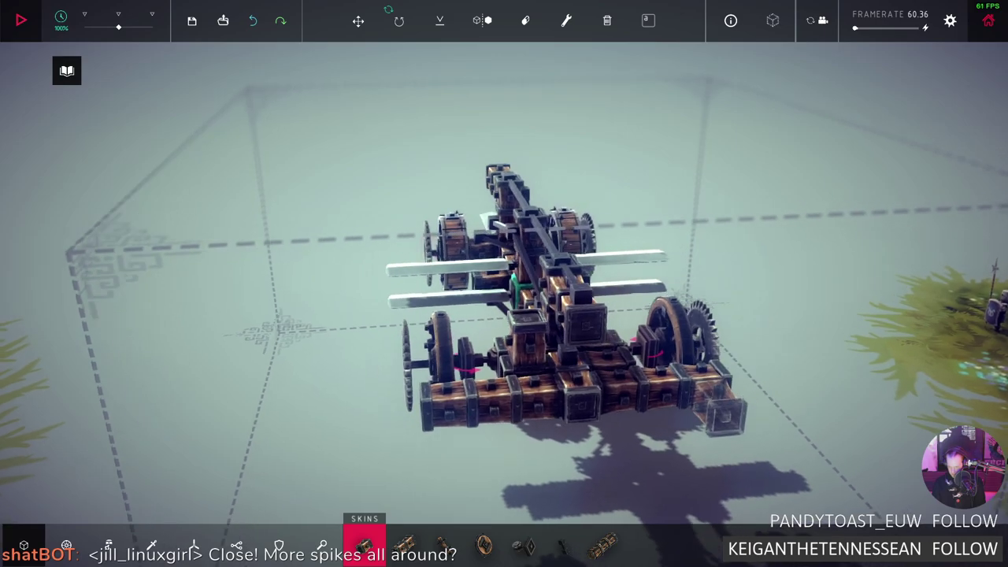
left_click_drag(504, 283, 441, 283)
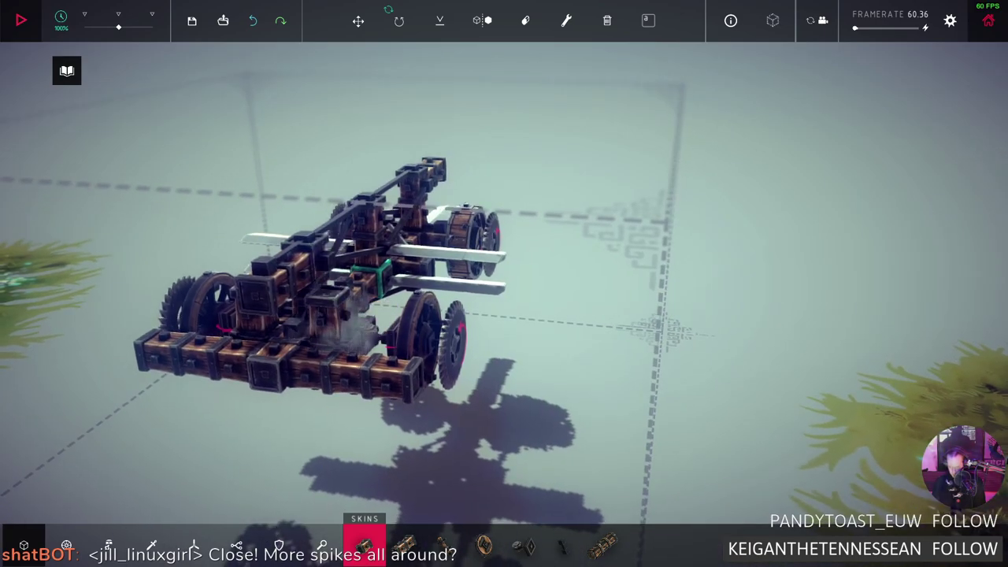
left_click_drag(503, 283, 441, 284)
left_click_drag(503, 284, 472, 283)
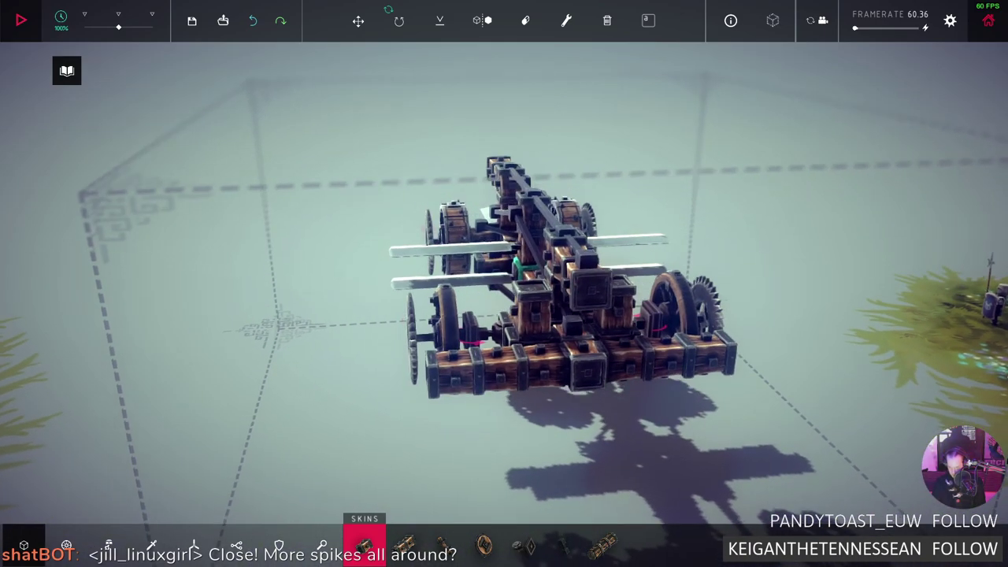
scroll(503, 283, "down", 3)
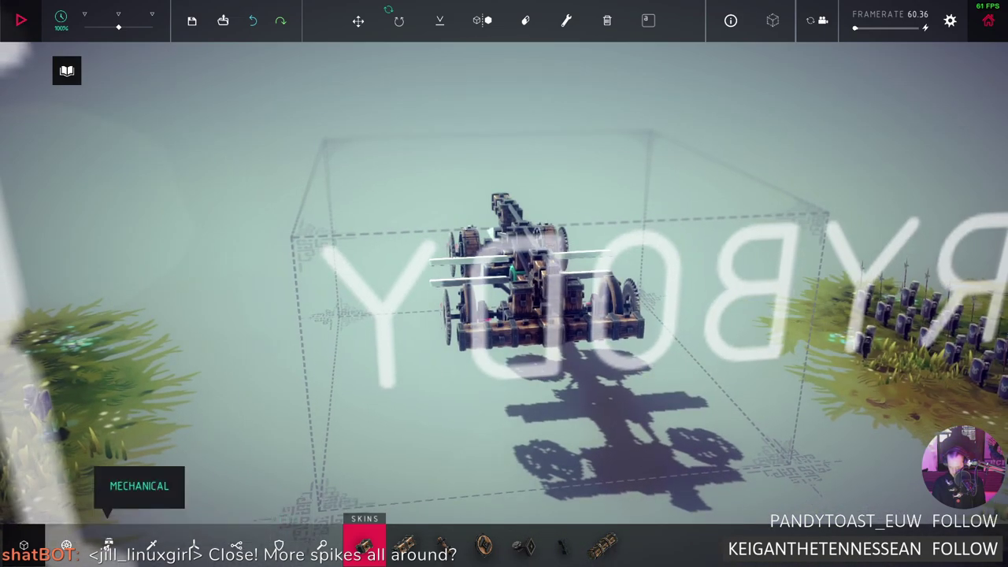
Attach a metal blade to the cart's front
left_click(152, 545)
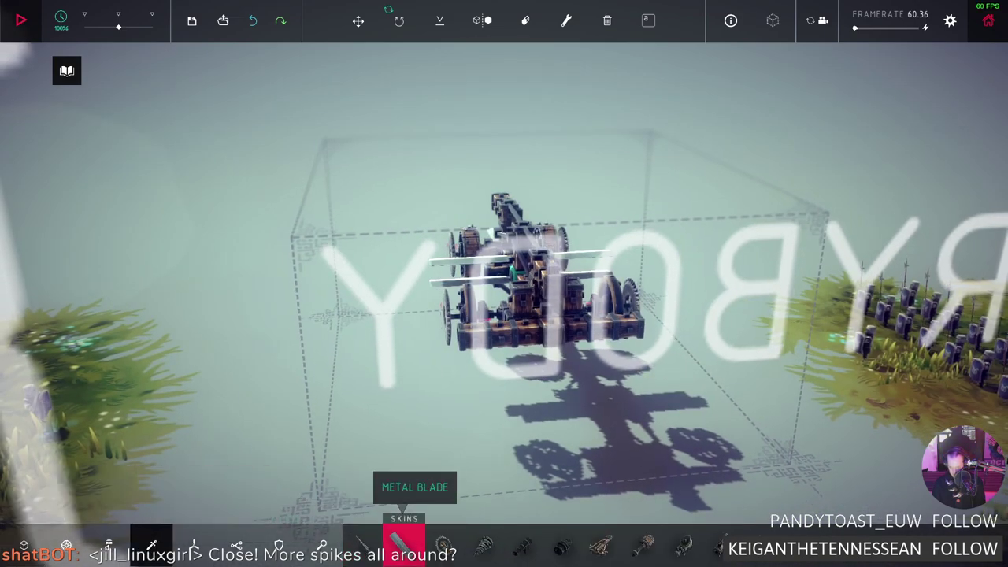
left_click(483, 545)
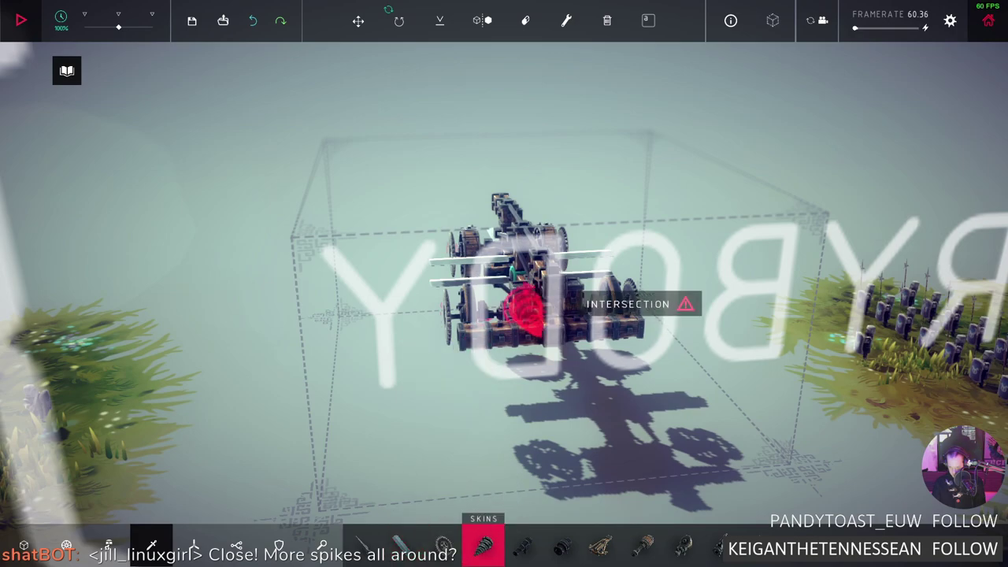
left_click(404, 545)
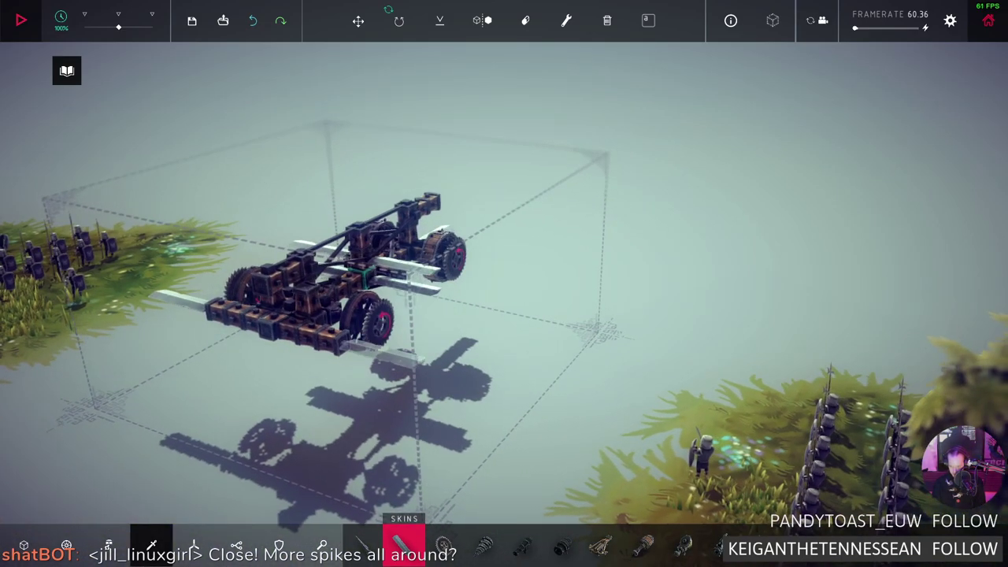
left_click(374, 329)
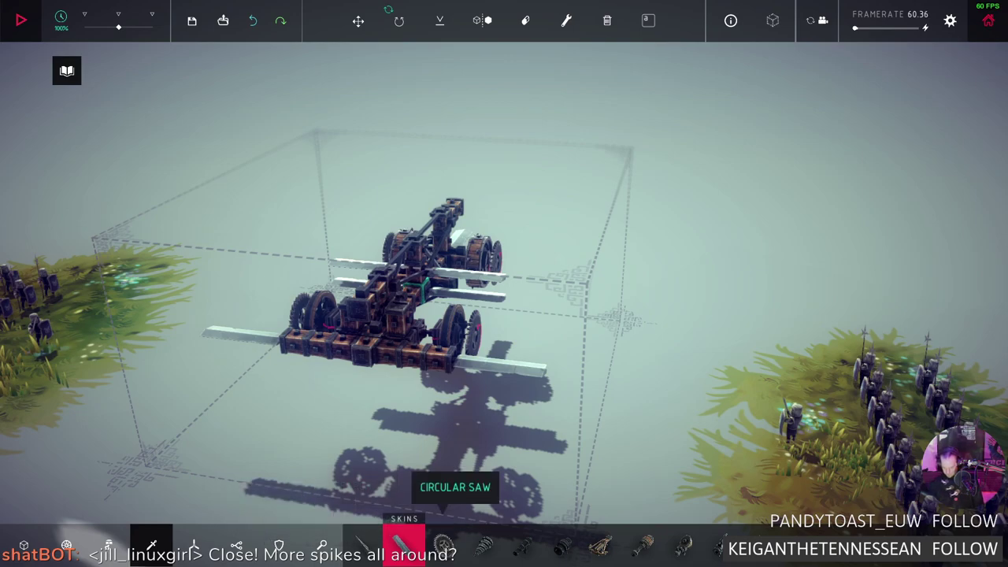
Mount a circular saw beside the front wheel and check it from several angles
left_click(443, 543)
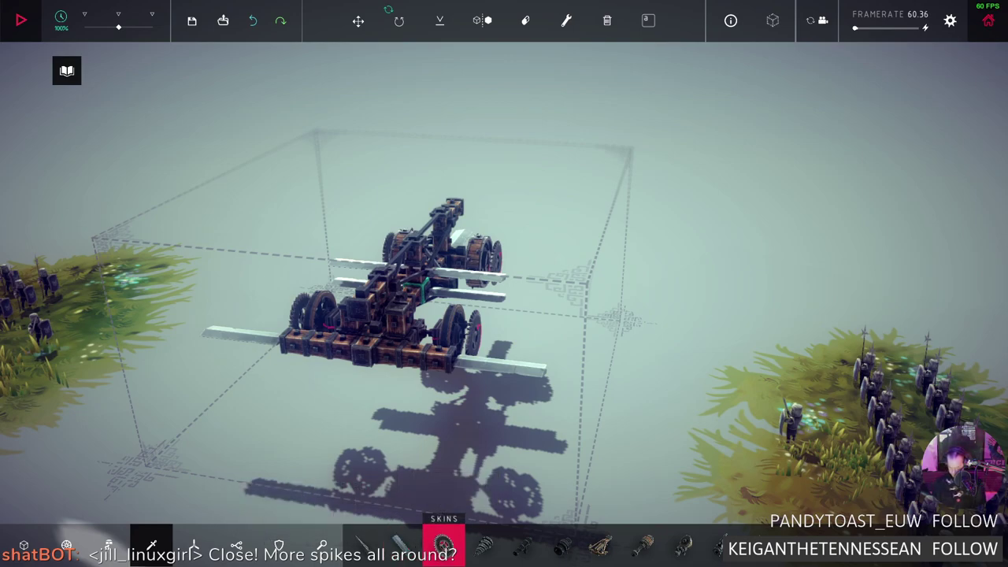
left_click(432, 368)
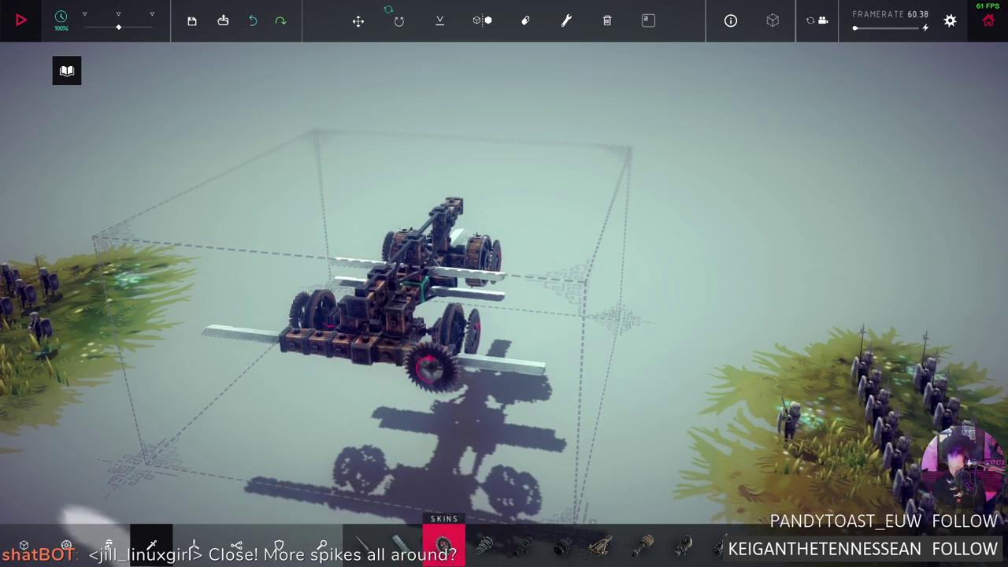
left_click_drag(504, 283, 315, 237)
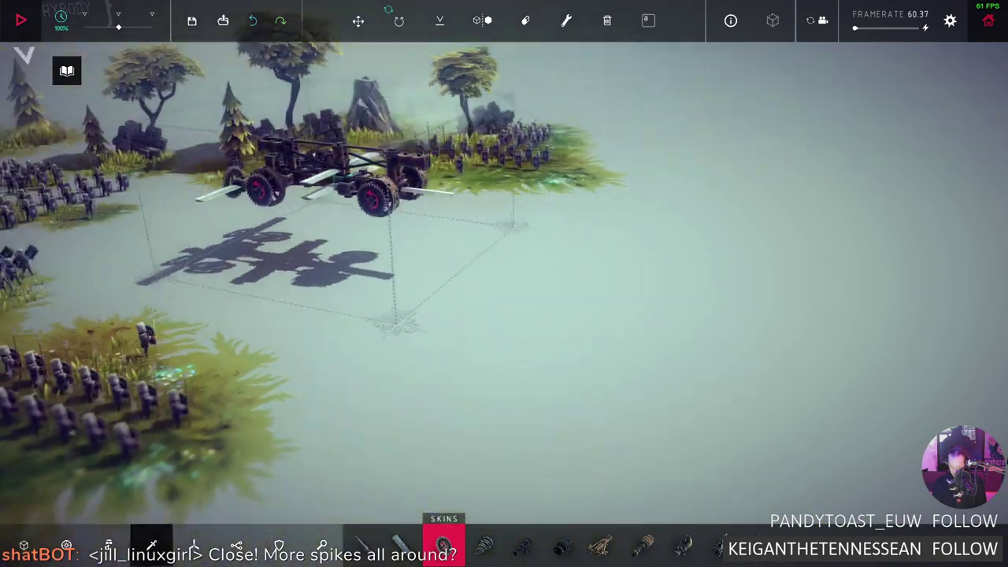
left_click_drag(504, 283, 504, 236)
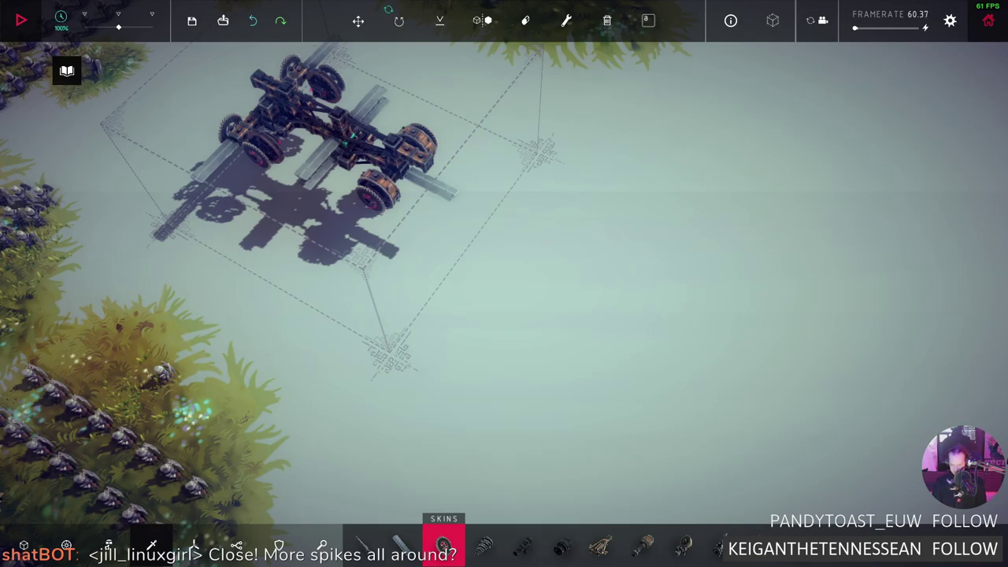
left_click_drag(503, 284, 551, 331)
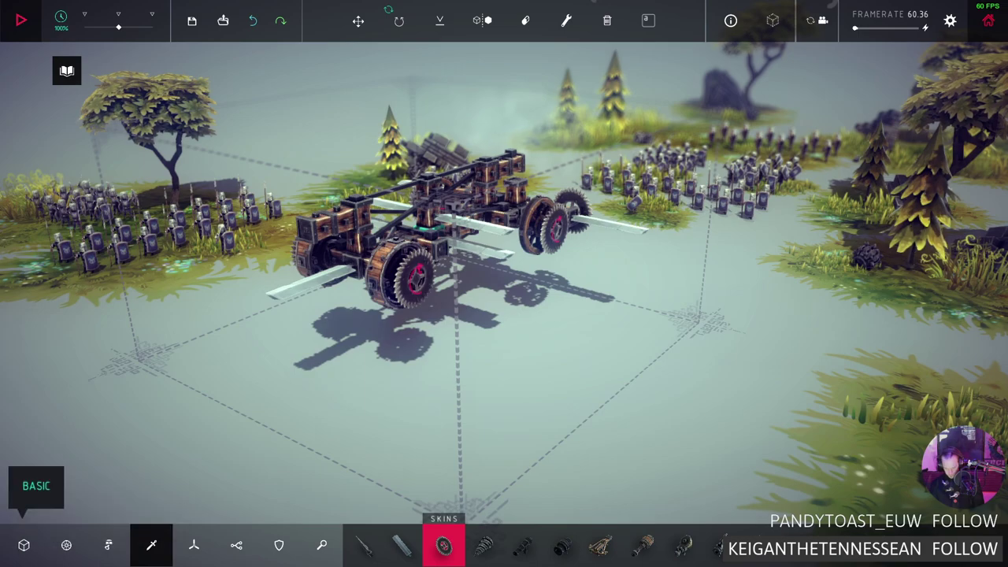
Stack wooden blocks up from the front-left wheel and extend them into a wide overhead beam
left_click(23, 545)
left_click(404, 544)
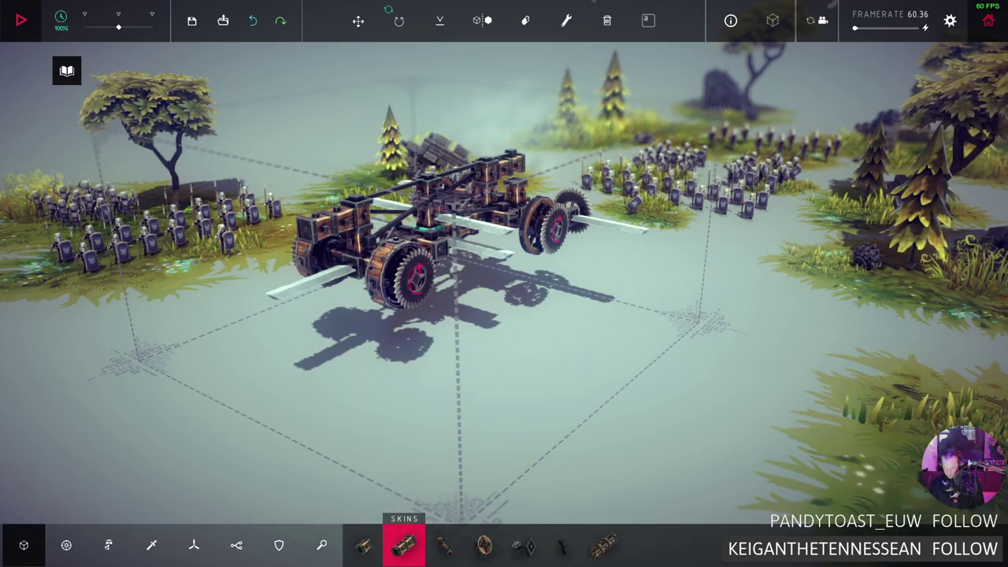
left_click(370, 236)
left_click(393, 252)
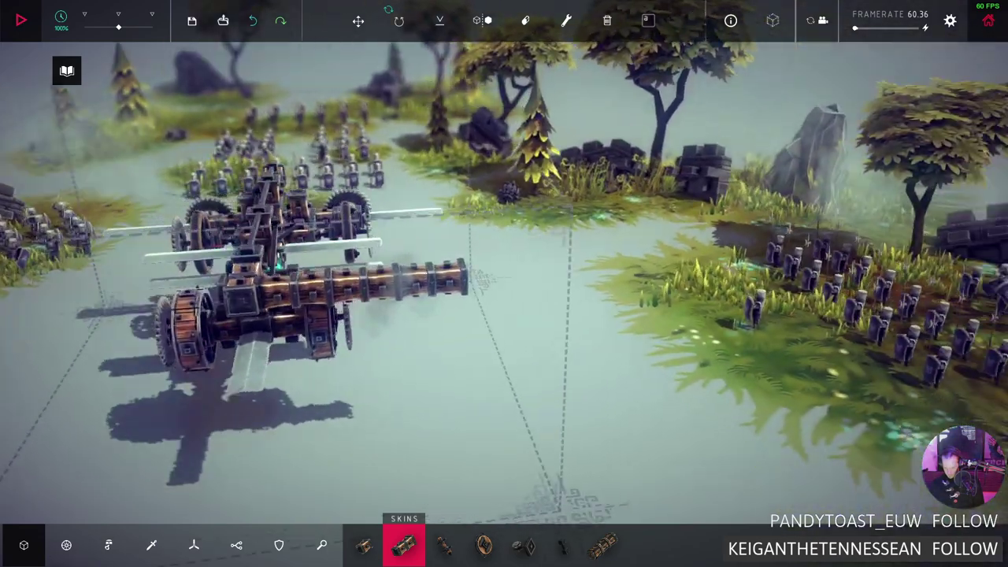
left_click_drag(401, 267, 386, 362)
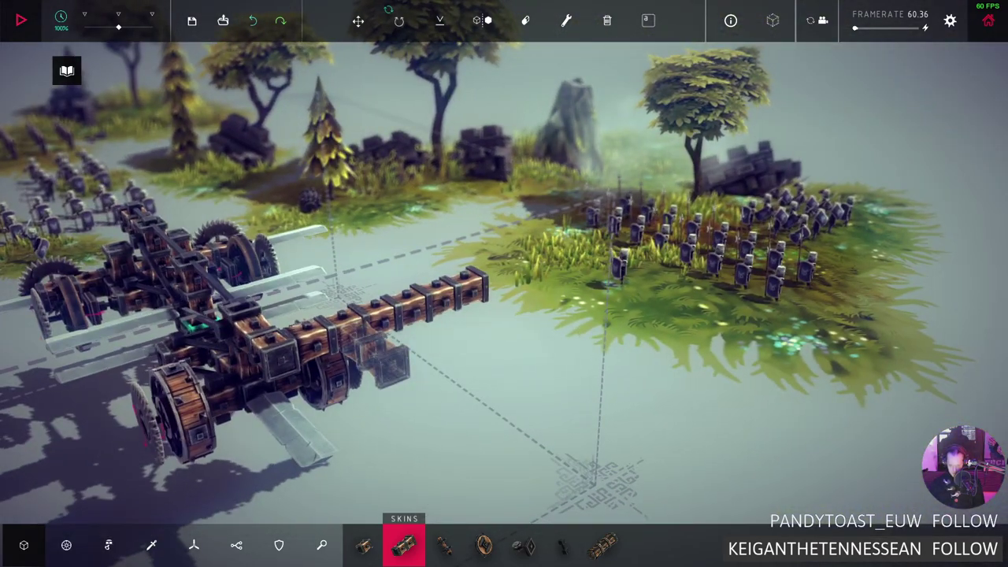
left_click_drag(504, 315, 441, 299)
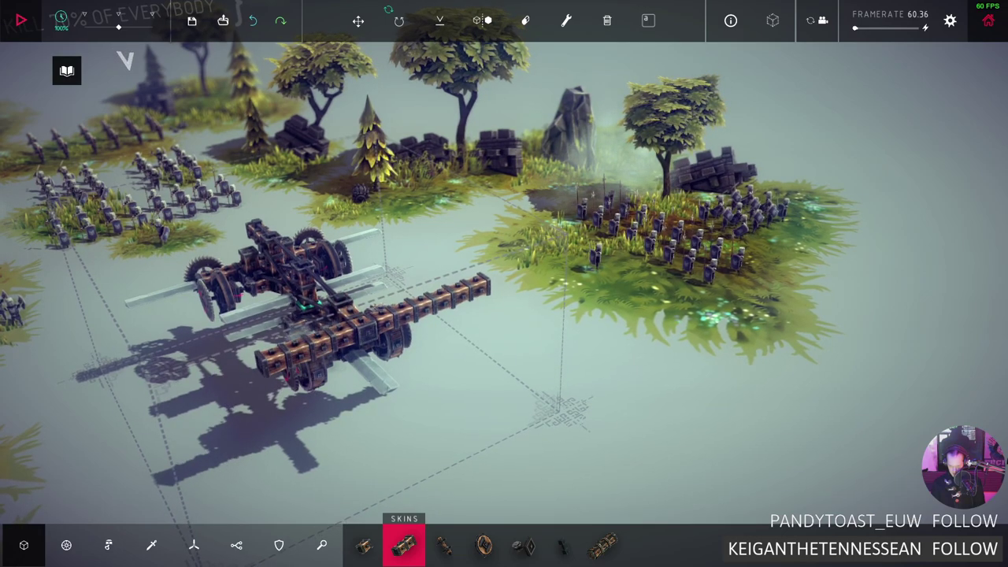
left_click(236, 374)
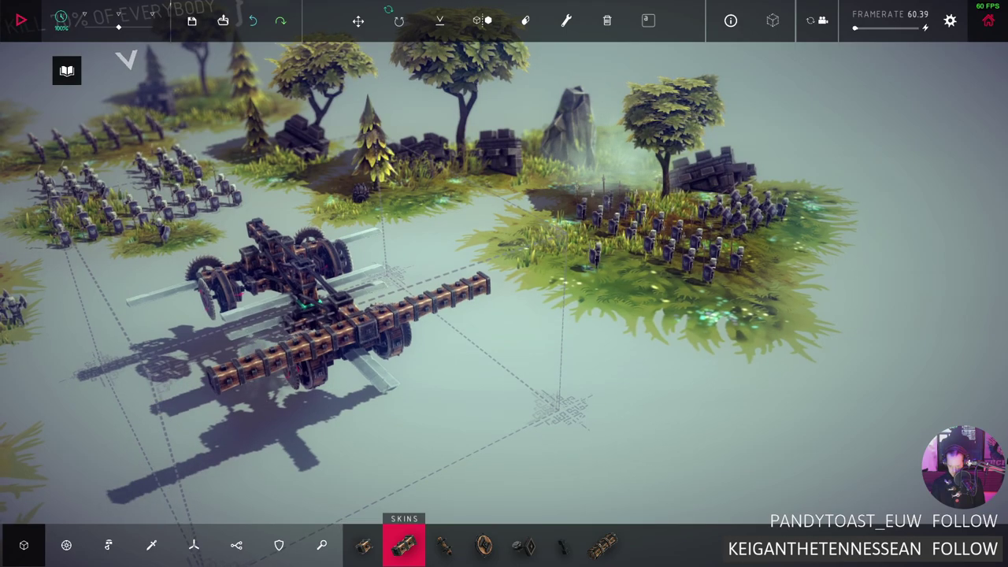
left_click_drag(126, 60, 142, 226)
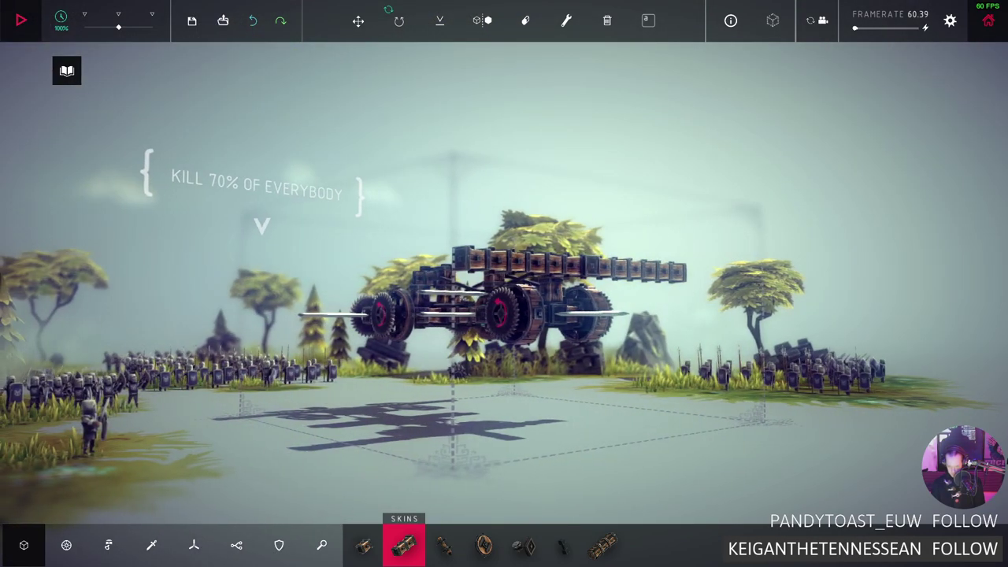
scroll(504, 315, "up", 5)
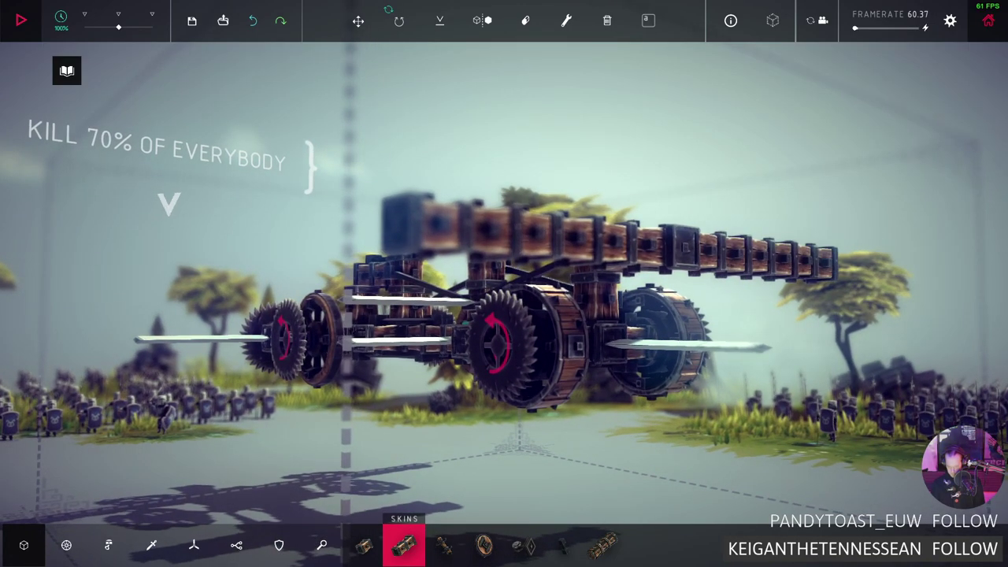
left_click_drag(504, 236, 472, 354)
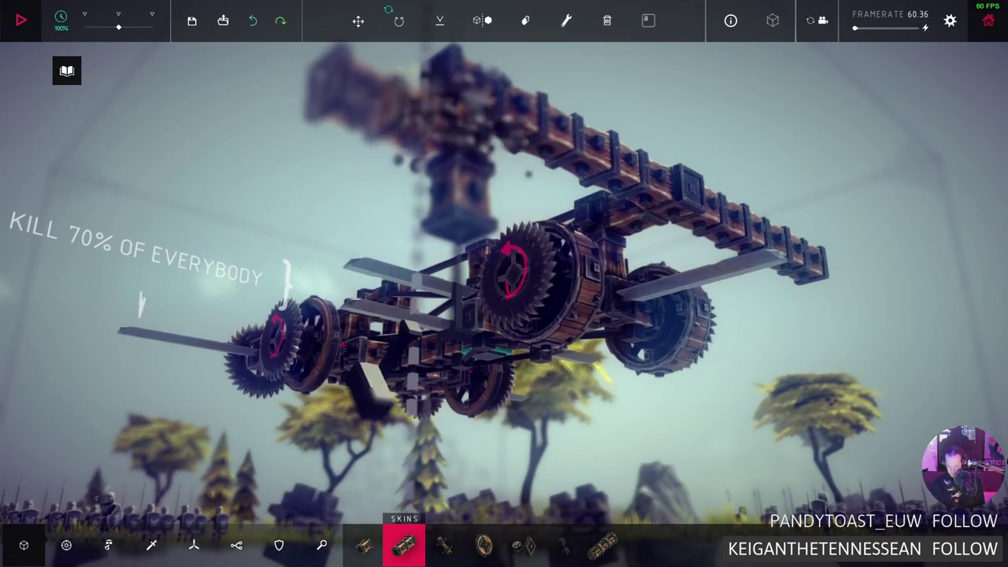
scroll(503, 283, "down", 3)
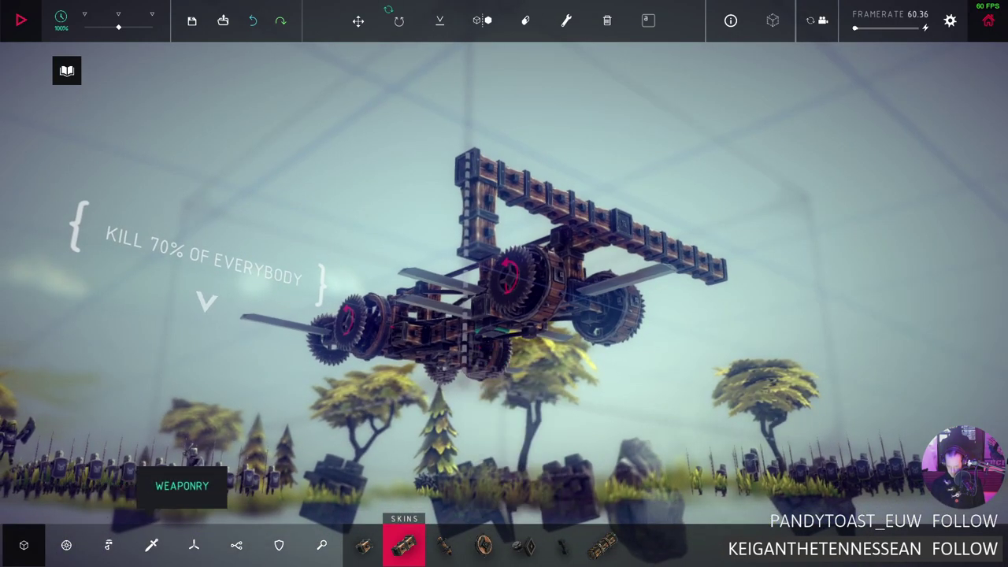
Pick the drill, test-run the cart, then undo and re-attach the drill under the beam's left end
left_click(151, 544)
left_click(484, 545)
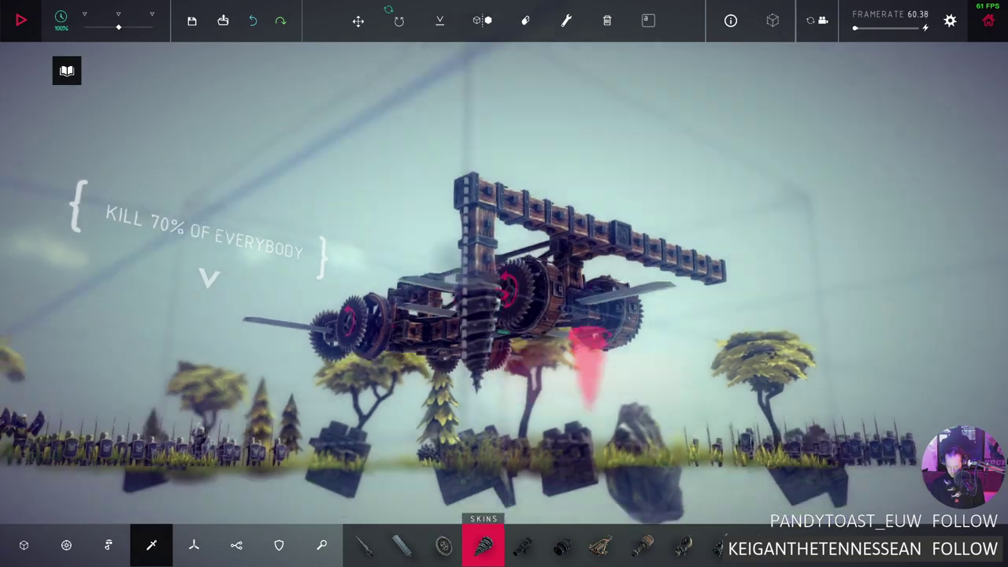
left_click_drag(503, 284, 440, 260)
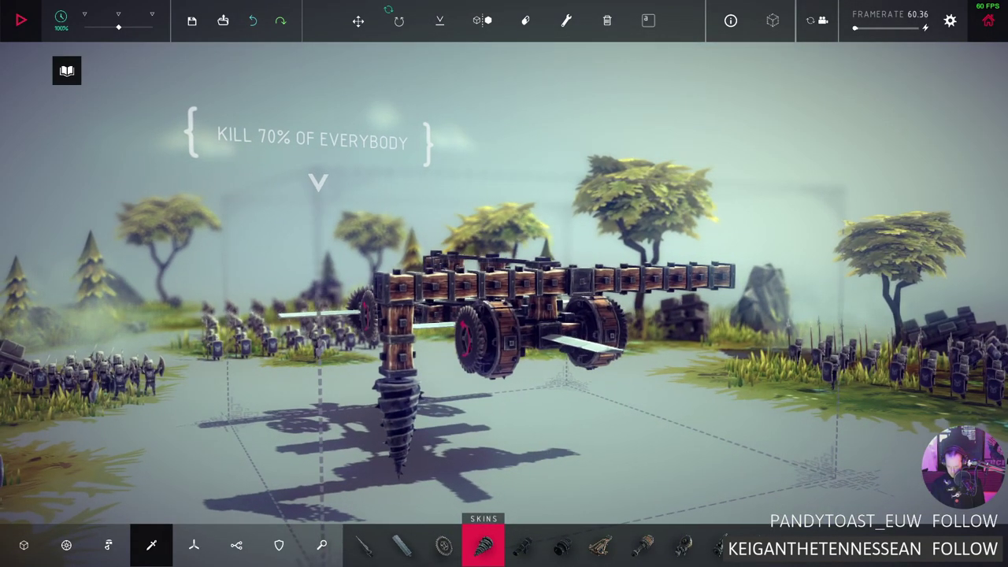
mouse_move(504, 283)
left_mouse_down()
mouse_move(567, 284)
mouse_move(598, 260)
left_mouse_up()
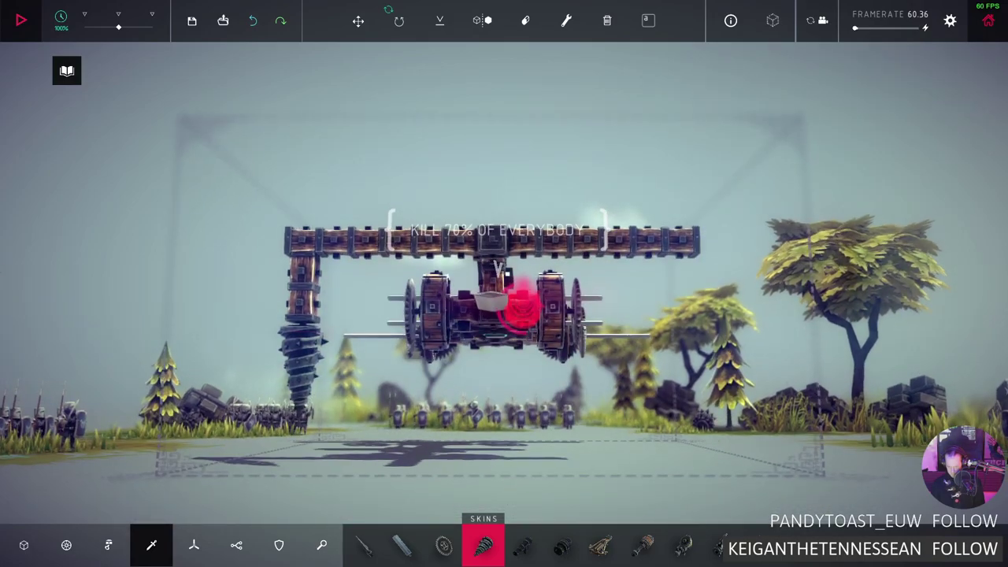
scroll(504, 284, "up", 1)
scroll(504, 283, "up", 1)
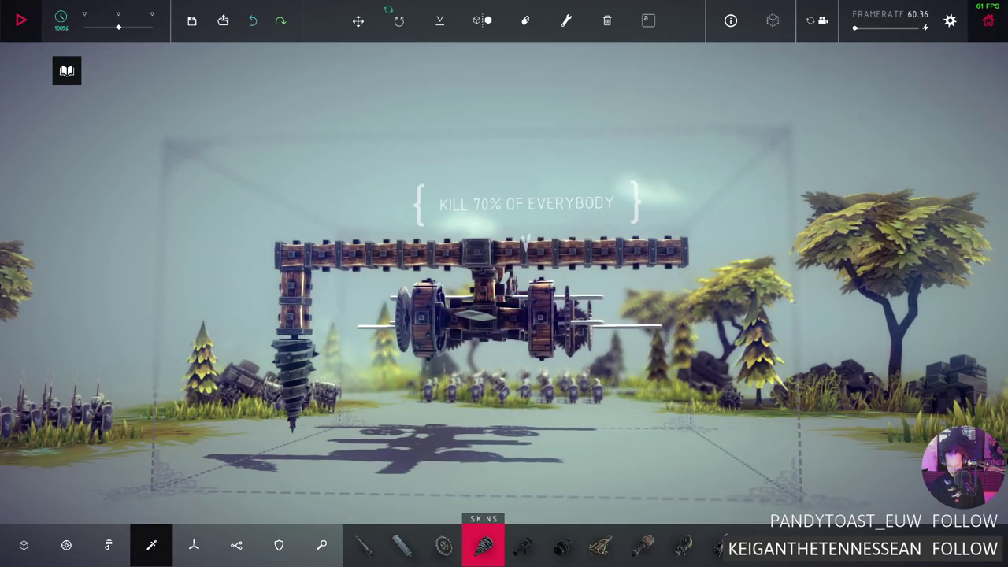
key("space")
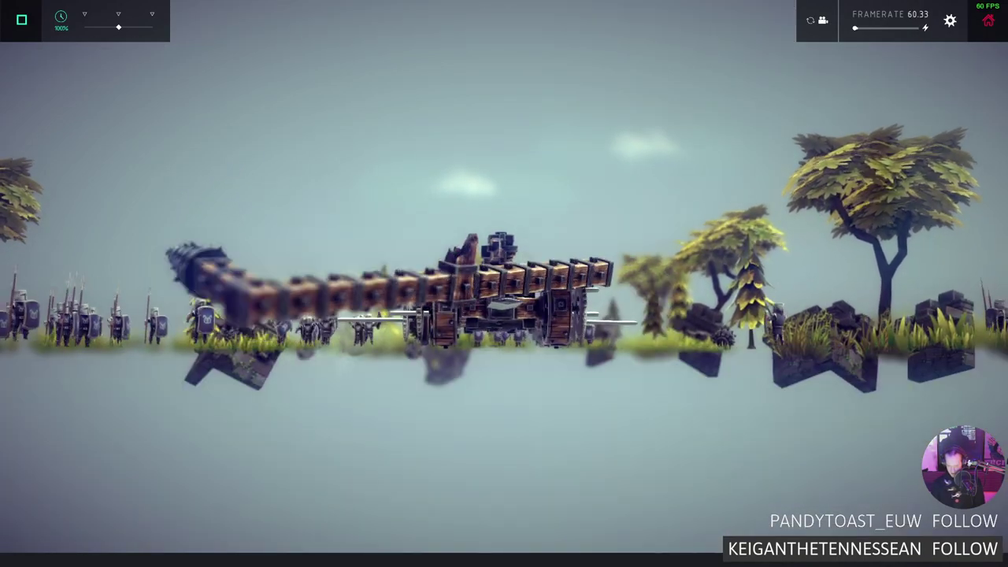
key("space")
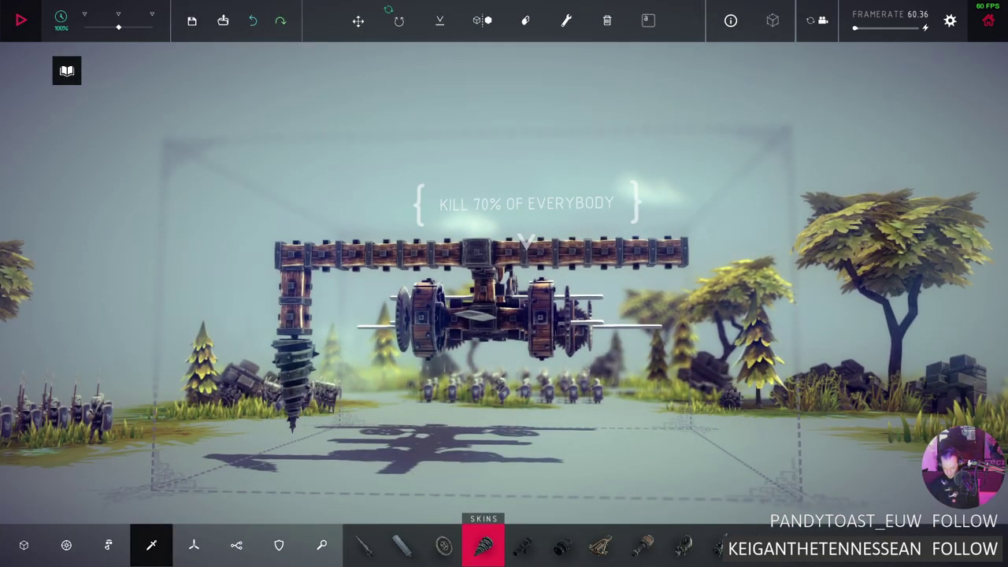
key("ctrl+z")
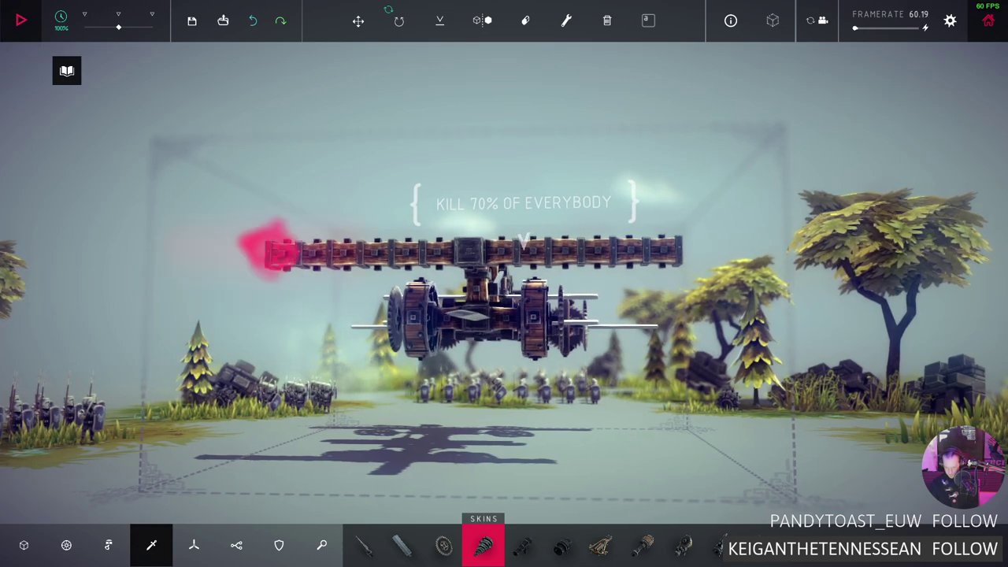
left_click(289, 276)
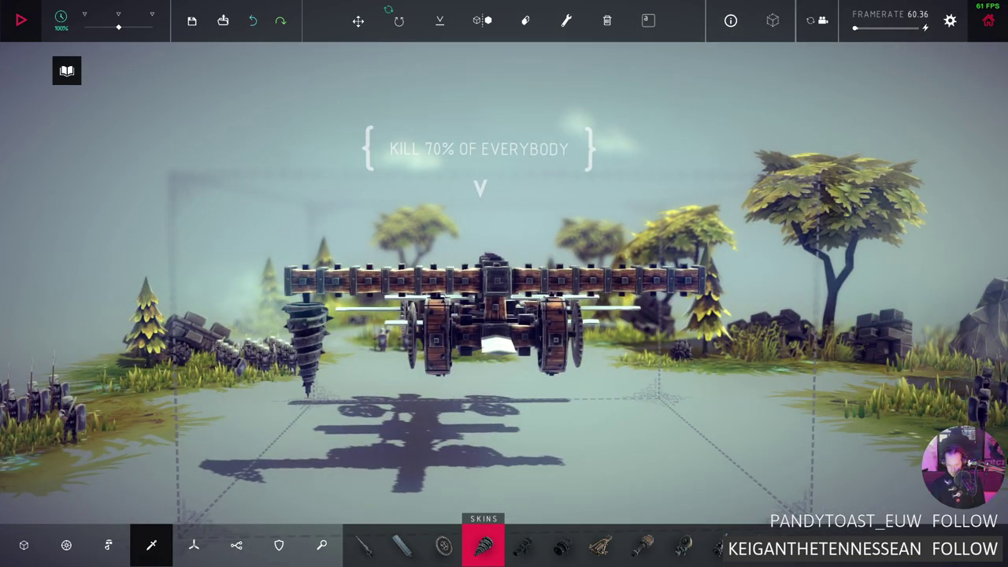
key("space")
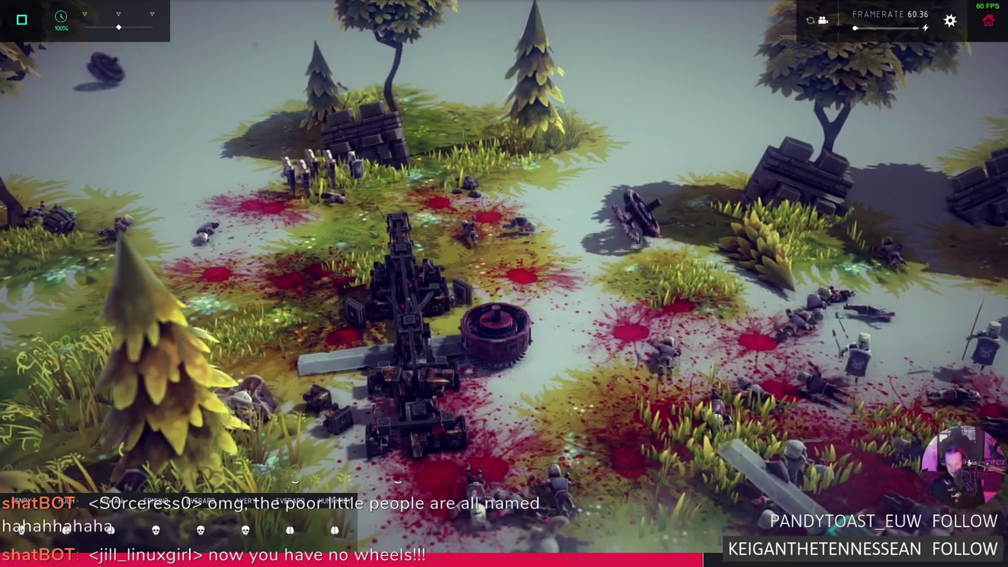
key("space")
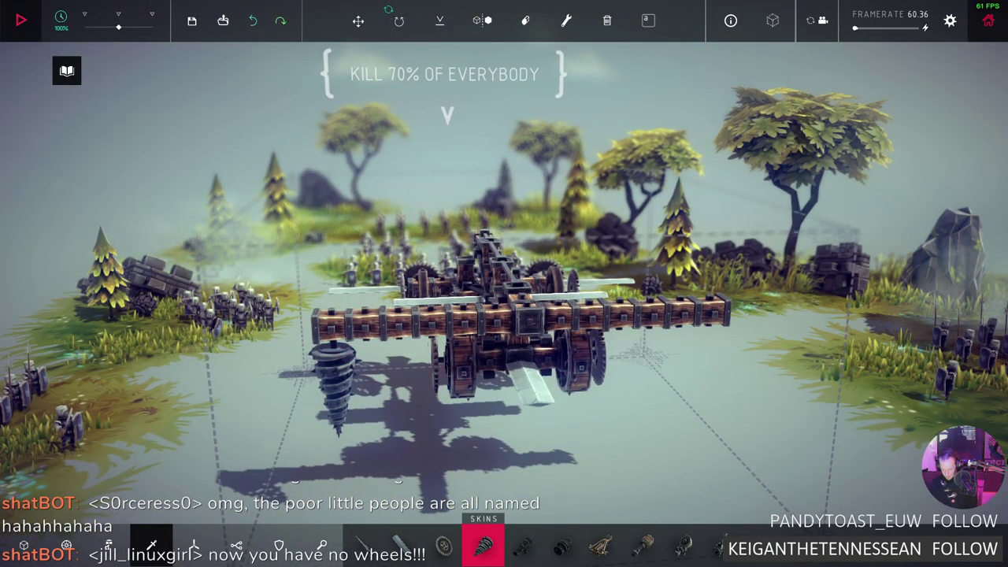
Undo the drill and beam blocks, removing the long beam sticking out to the right
key("ctrl+z")
key("ctrl+z")
key("ctrl+z")
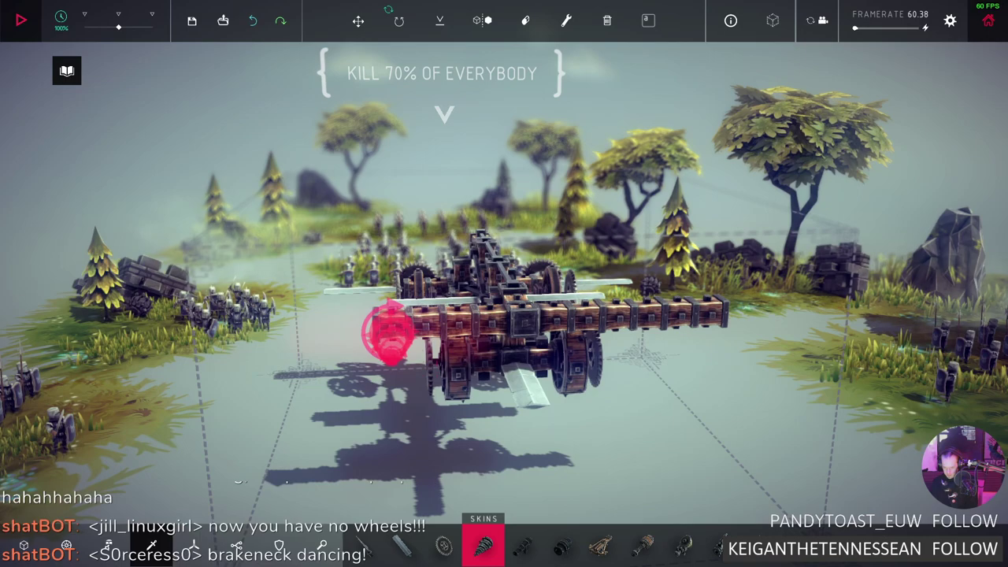
key("ctrl+z")
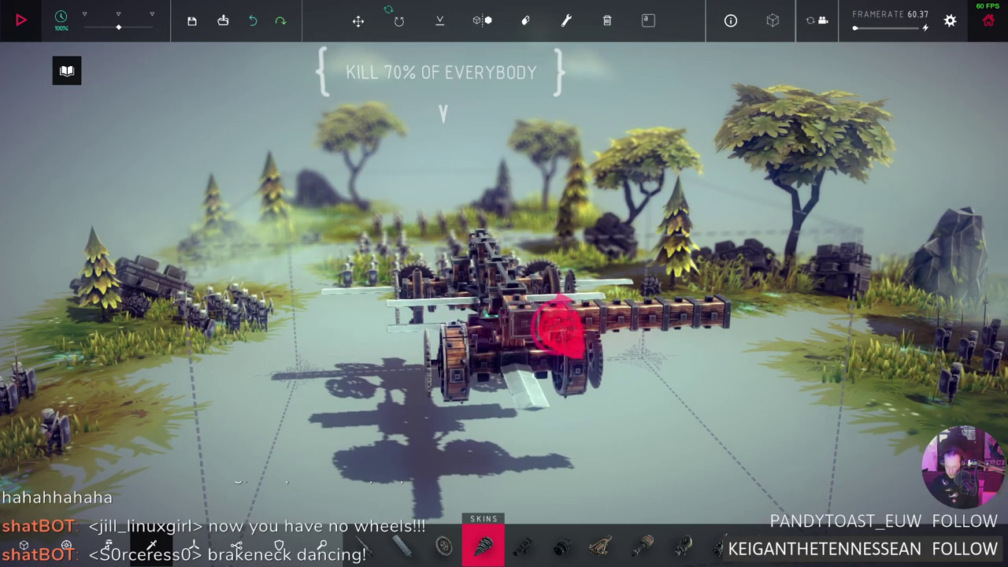
key("ctrl+z")
key("ctrl+z")
key("ctrl+z")
key("ctrl+z")
key("ctrl+z")
key("ctrl+z")
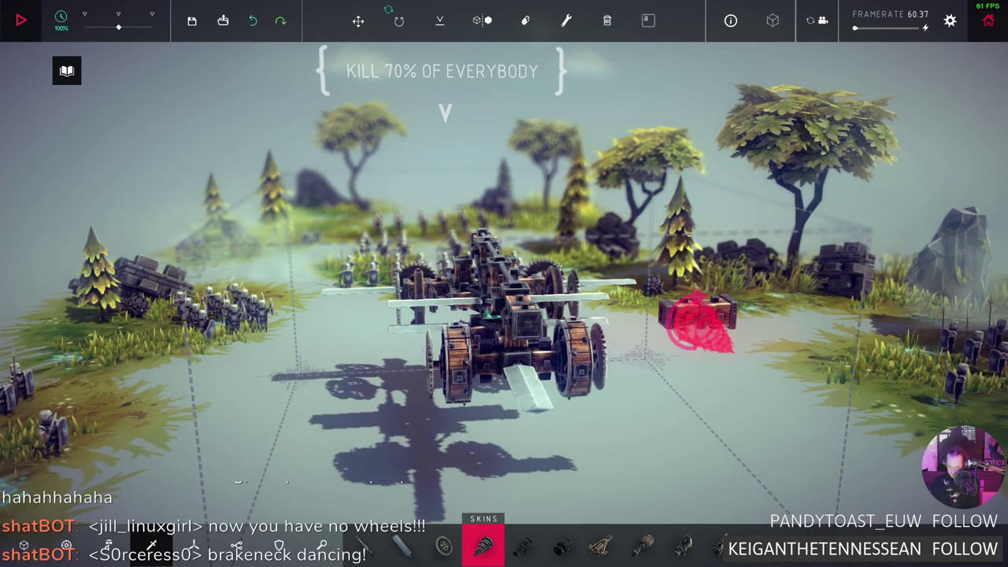
key("ctrl+z")
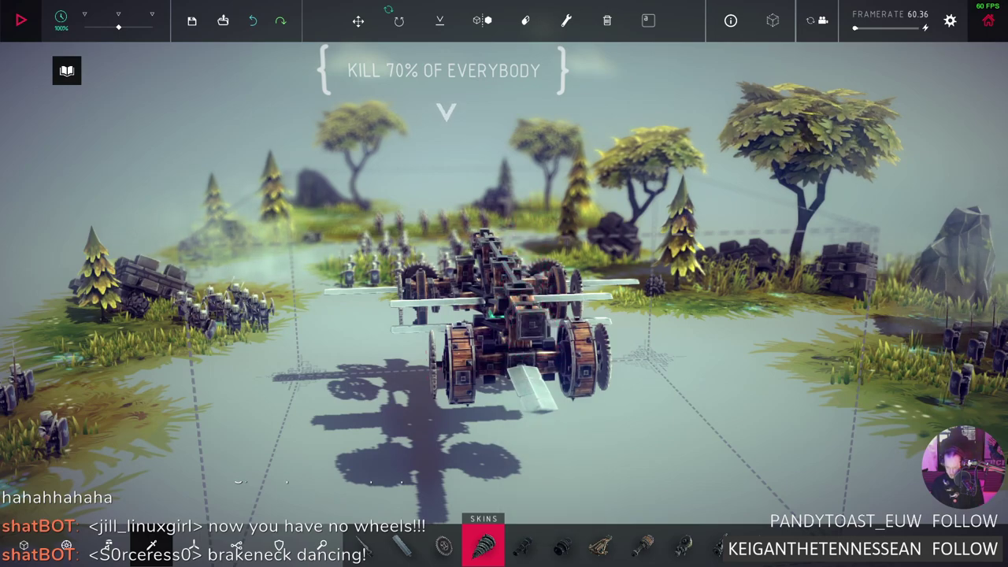
Add a small wooden block onto the cart's centre frame
left_click(23, 545)
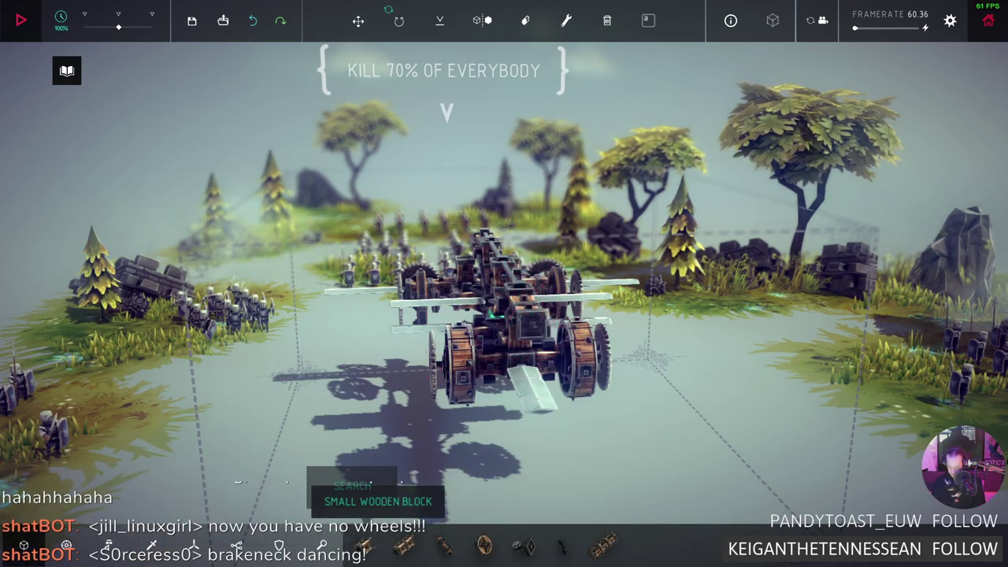
left_click(364, 545)
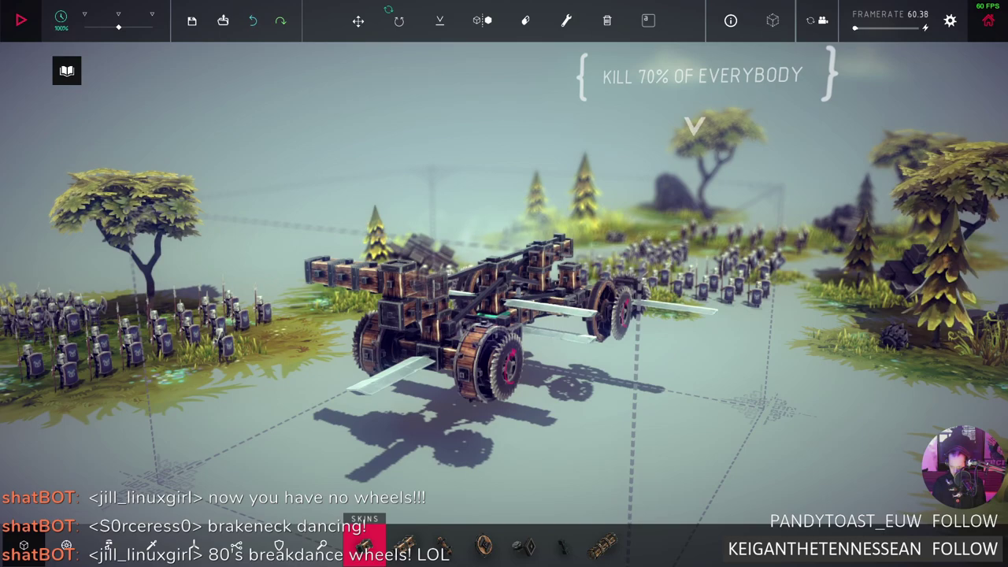
left_click(472, 295)
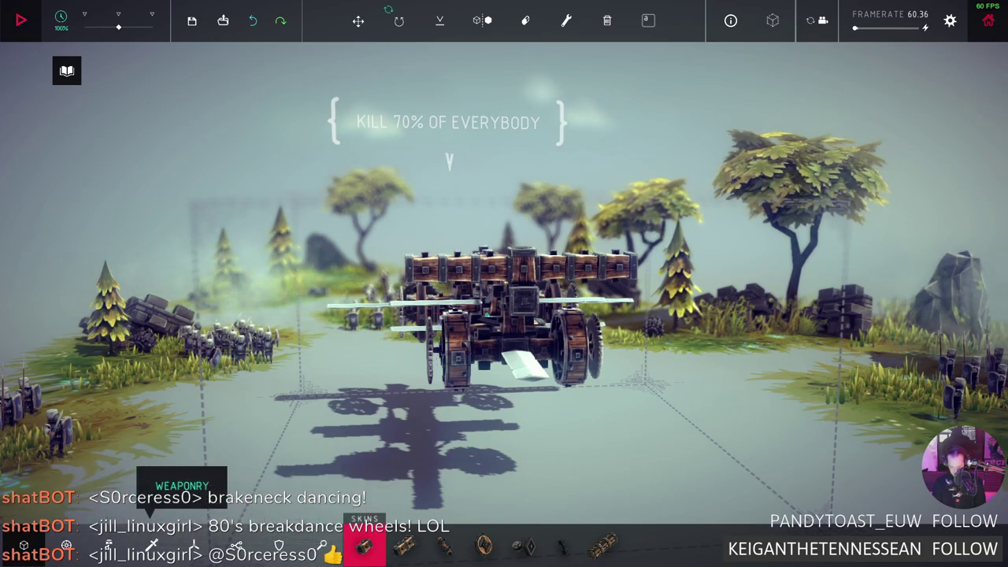
Attach a part from the weapon blocks to the end of the raised crossbeam
left_click(152, 545)
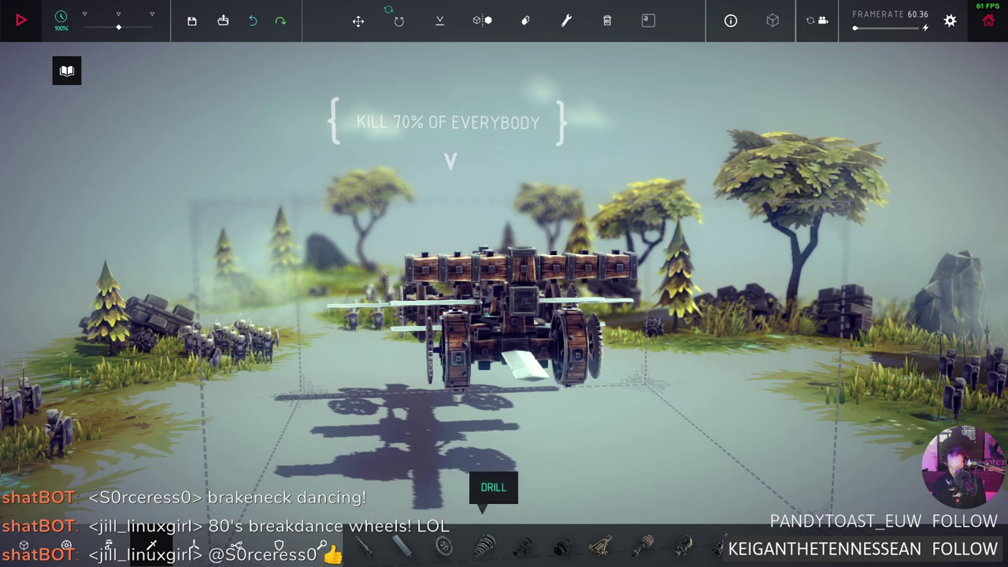
left_click(483, 545)
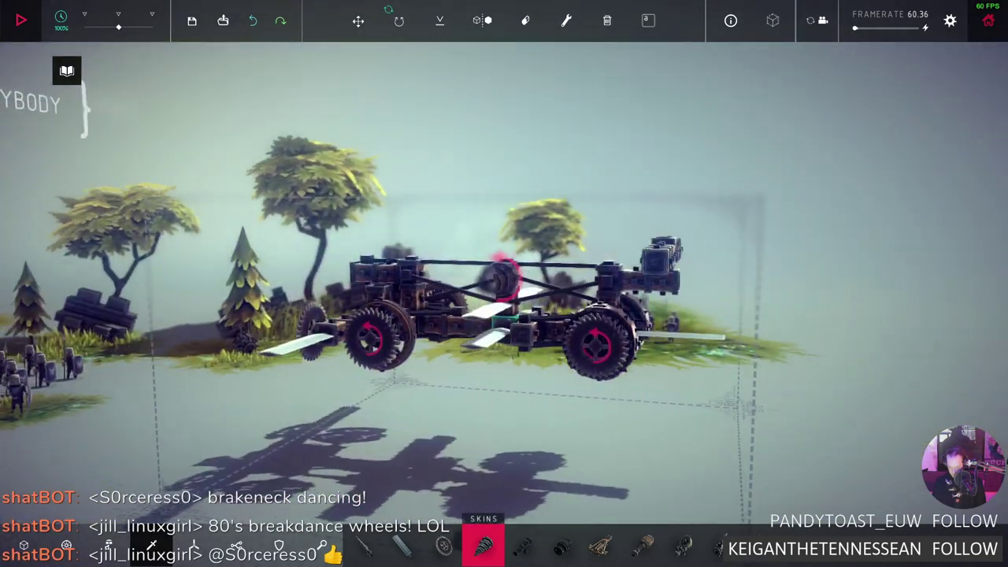
left_click(503, 276)
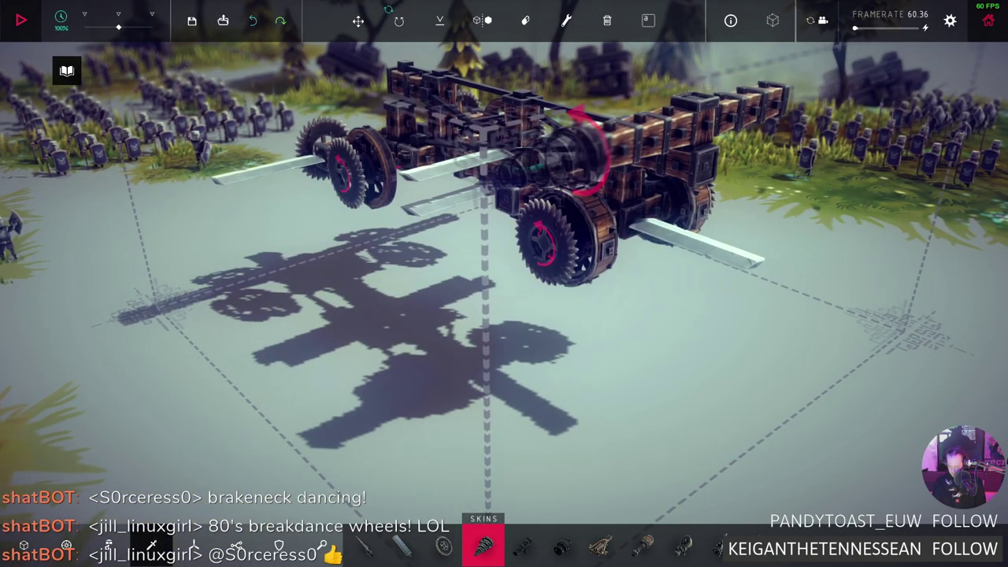
Replace the part at the crossbeam's end with a Small Wooden Block
key("Delete")
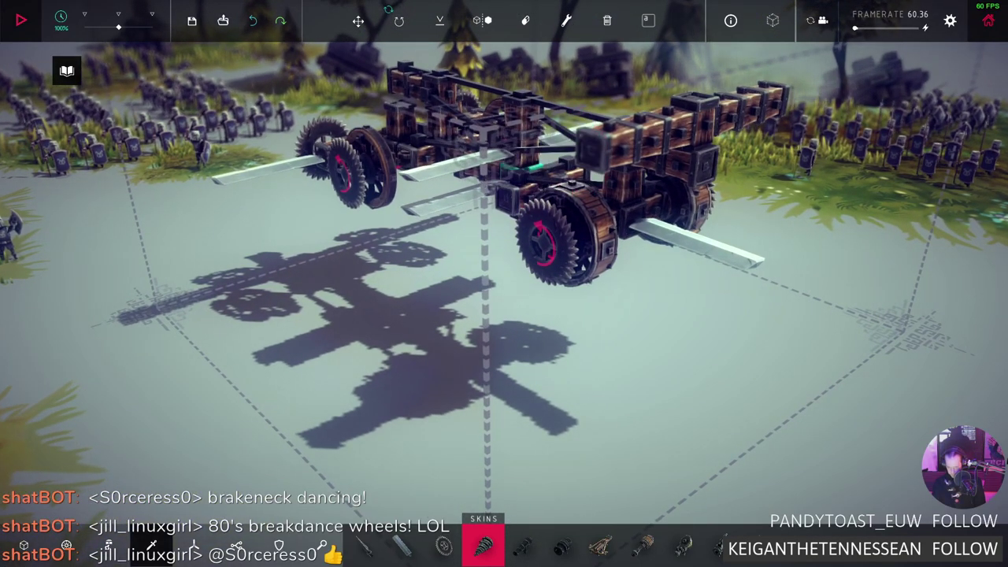
left_click(67, 544)
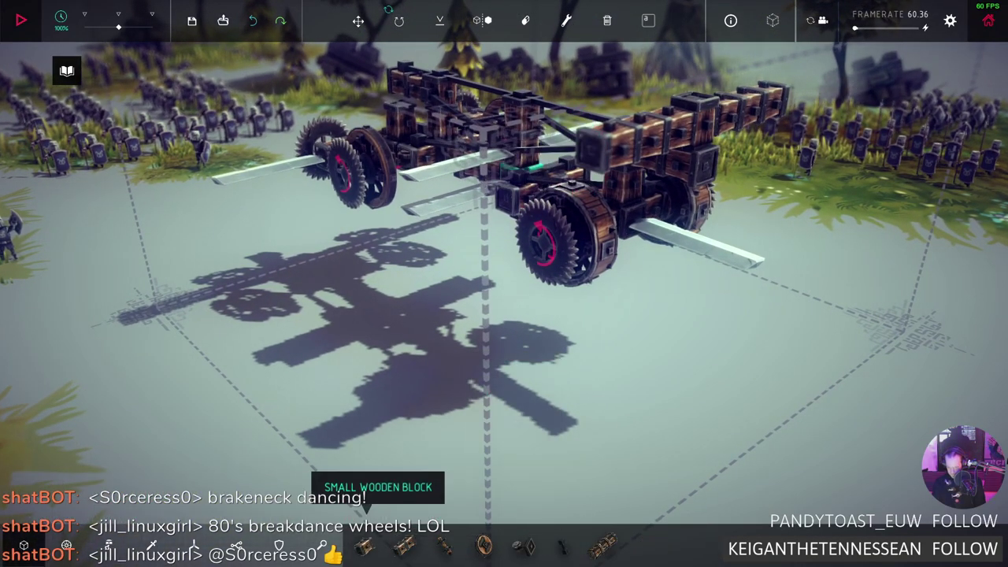
left_click(364, 544)
left_click(571, 157)
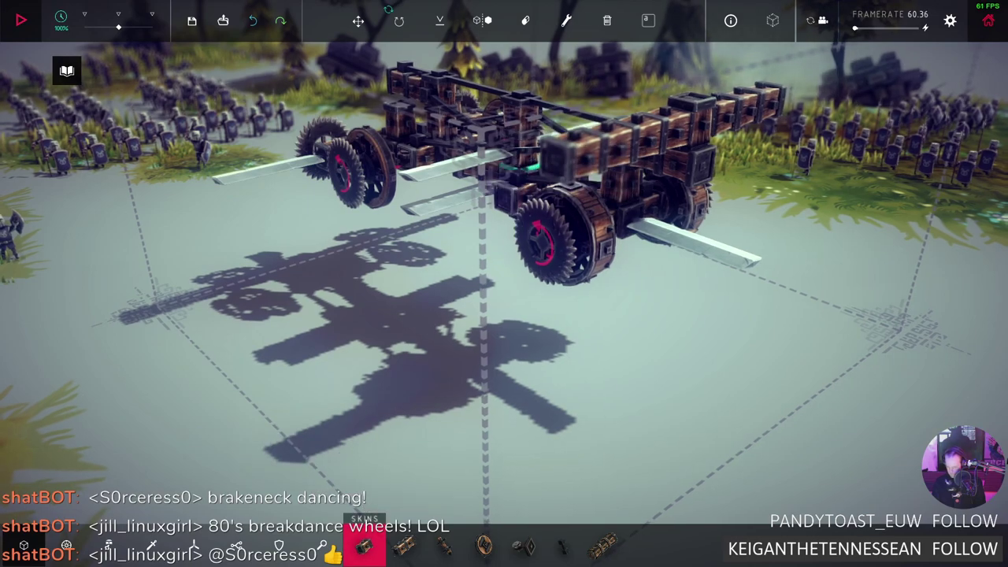
key("s")
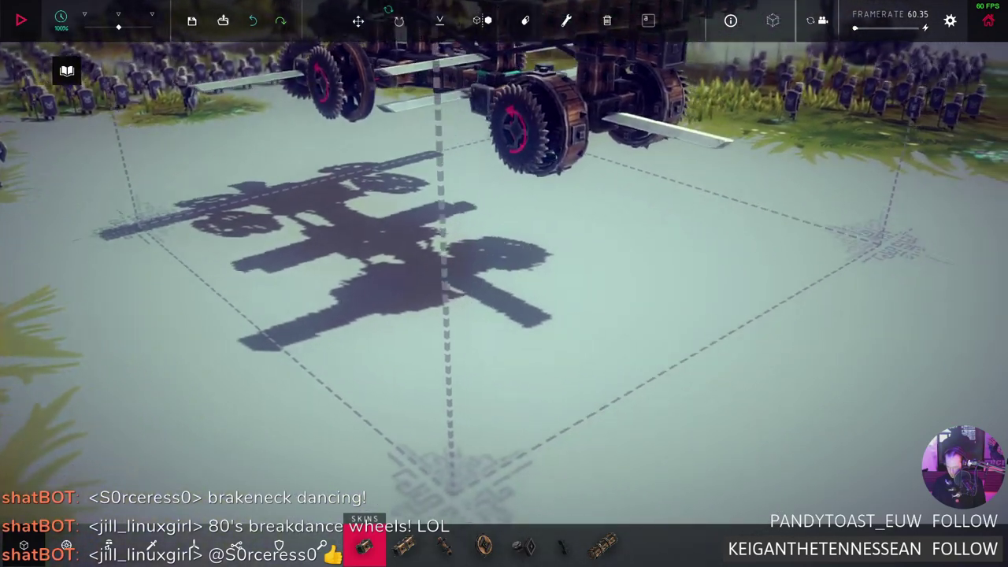
key("s")
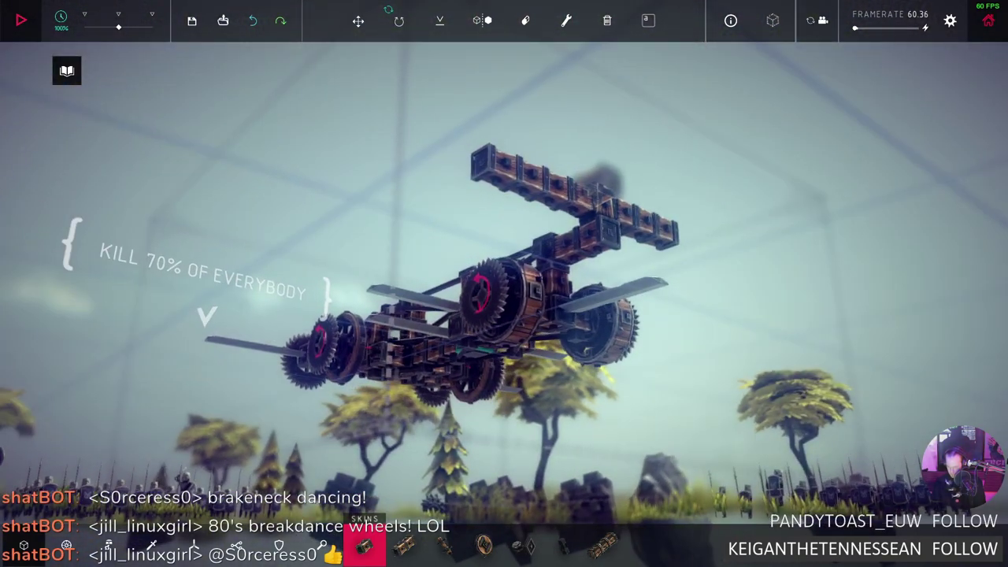
Attach a Drill from Weaponry beneath the raised crossbeam's end
key("Tab")
key("Tab")
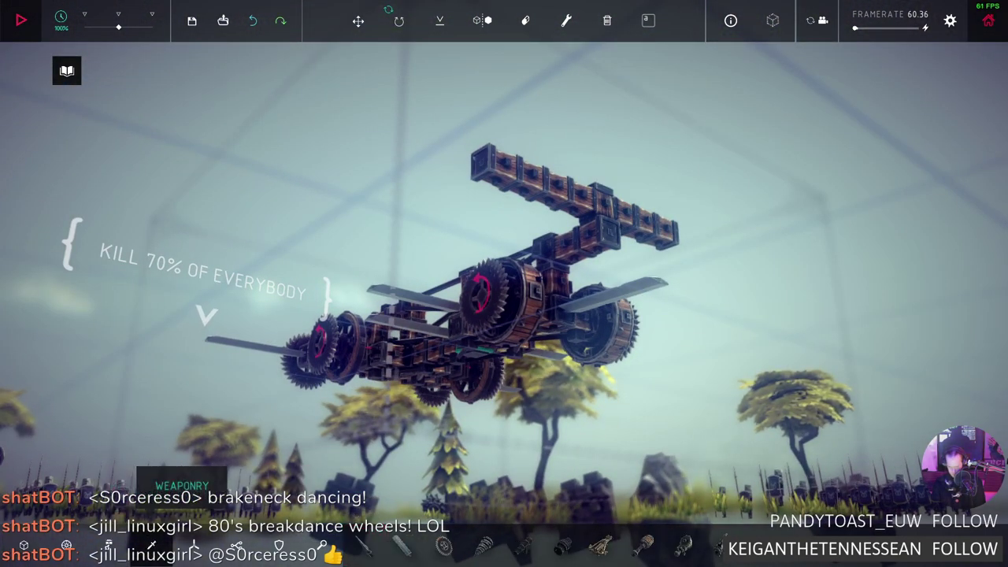
key("Tab")
left_click(484, 543)
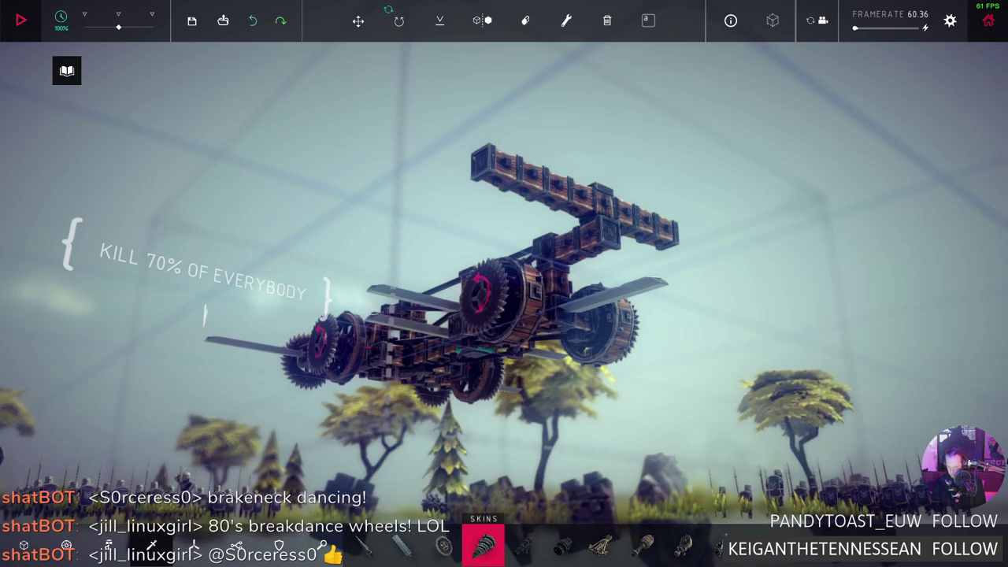
left_click(496, 177)
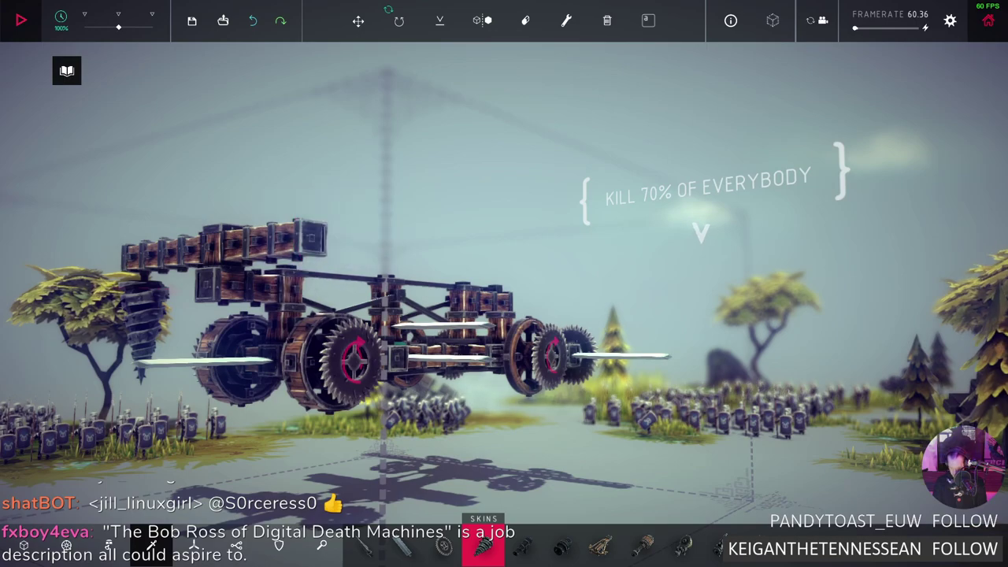
left_click(24, 545)
left_click(365, 545)
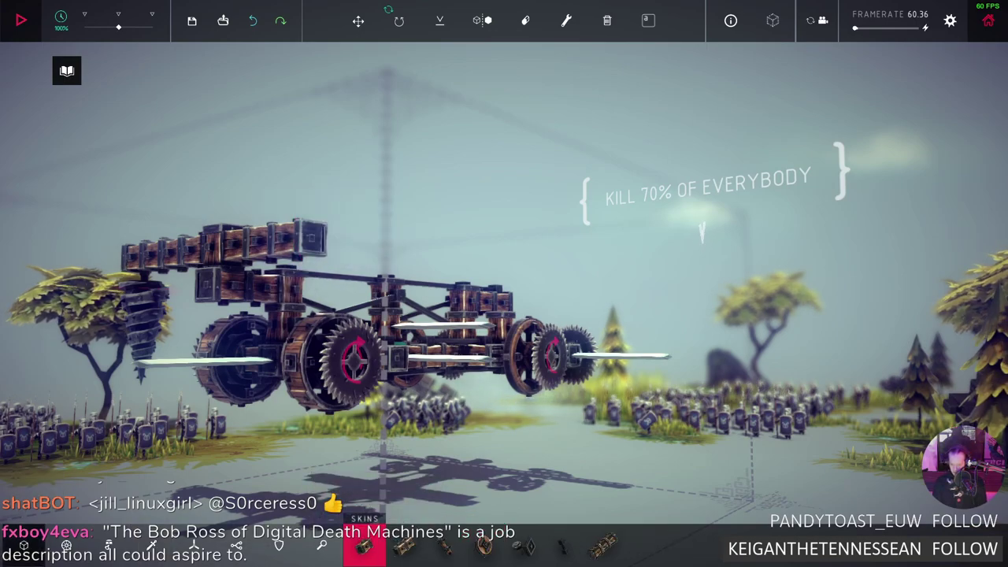
Add a wooden block at the crossbeam's right end and hang a second Drill beneath it
left_click(339, 236)
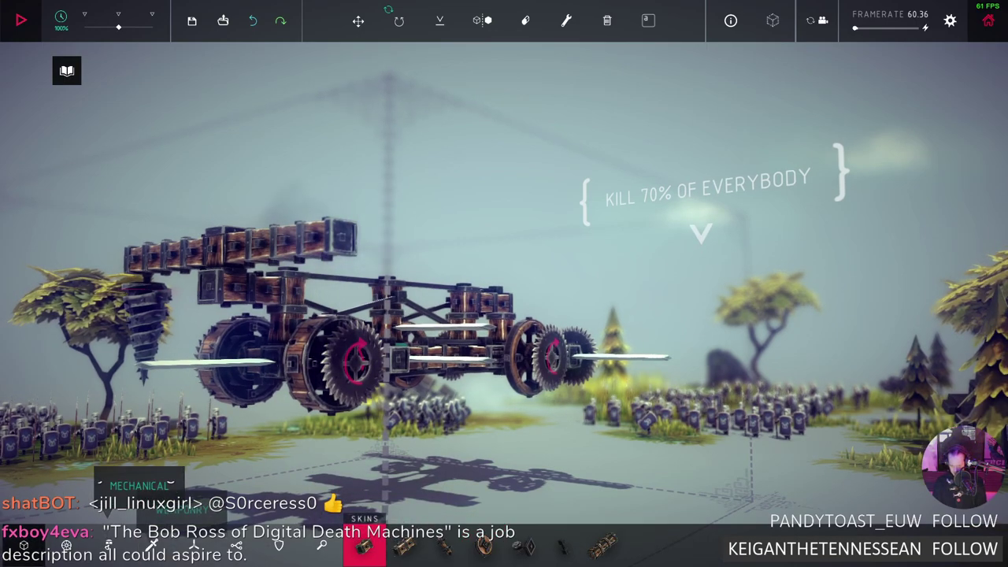
left_click(108, 544)
left_click(151, 545)
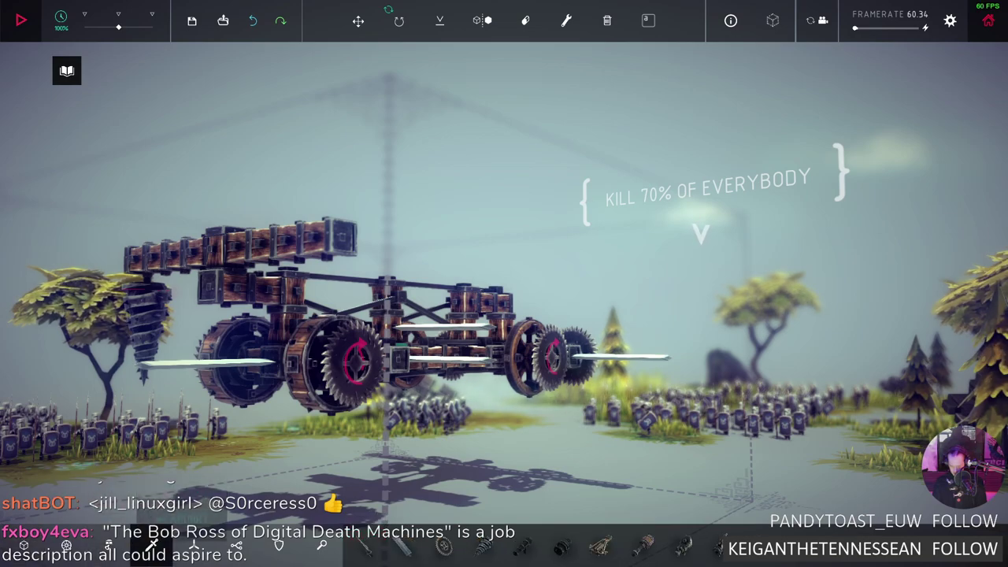
left_click(483, 544)
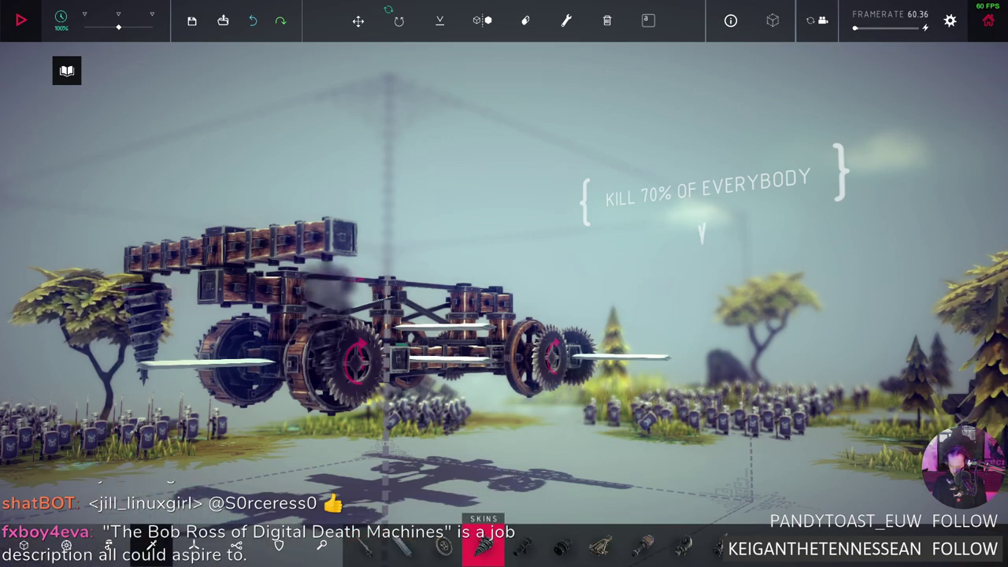
left_click(350, 260)
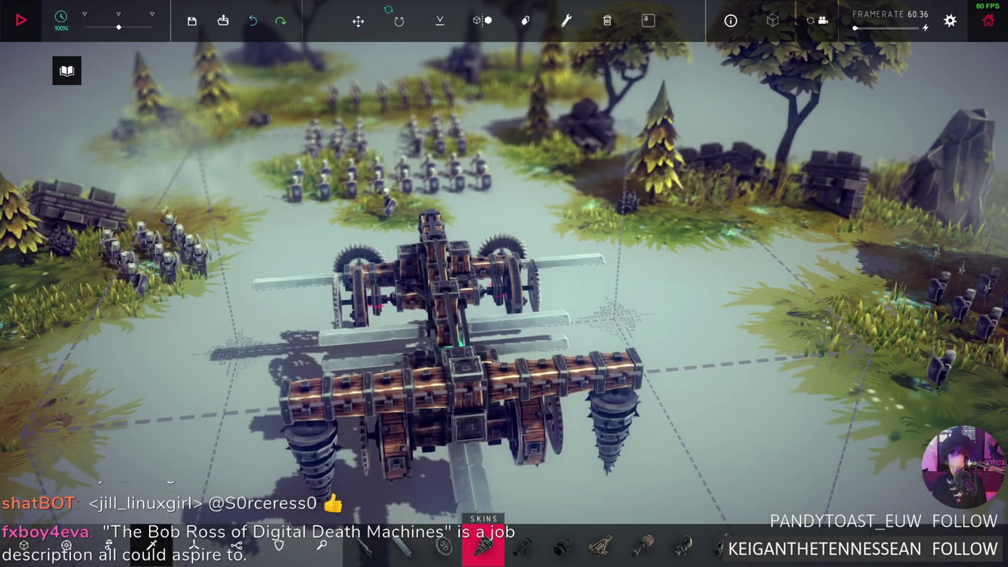
left_click(23, 545)
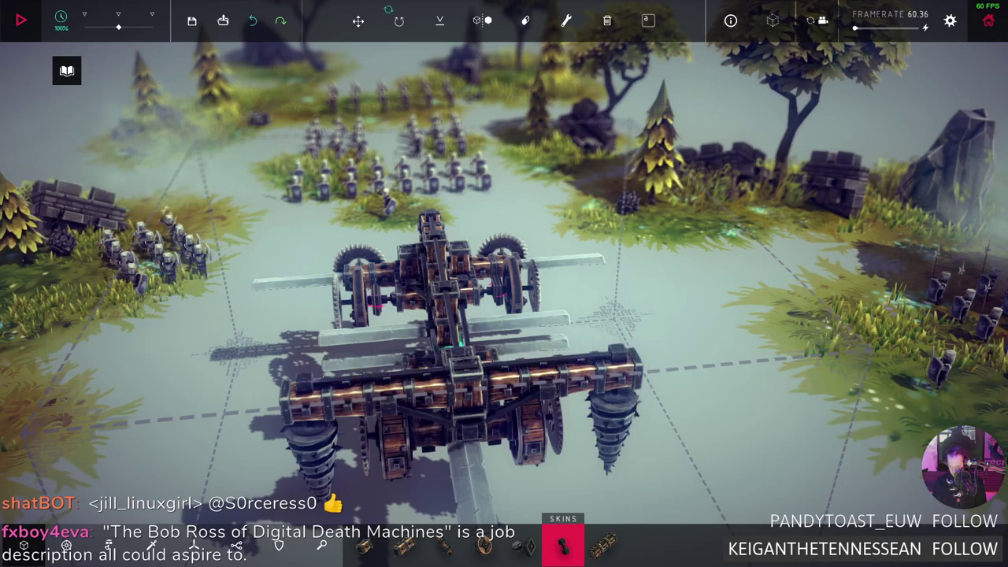
scroll(504, 283, "down", 3)
scroll(504, 283, "up", 4)
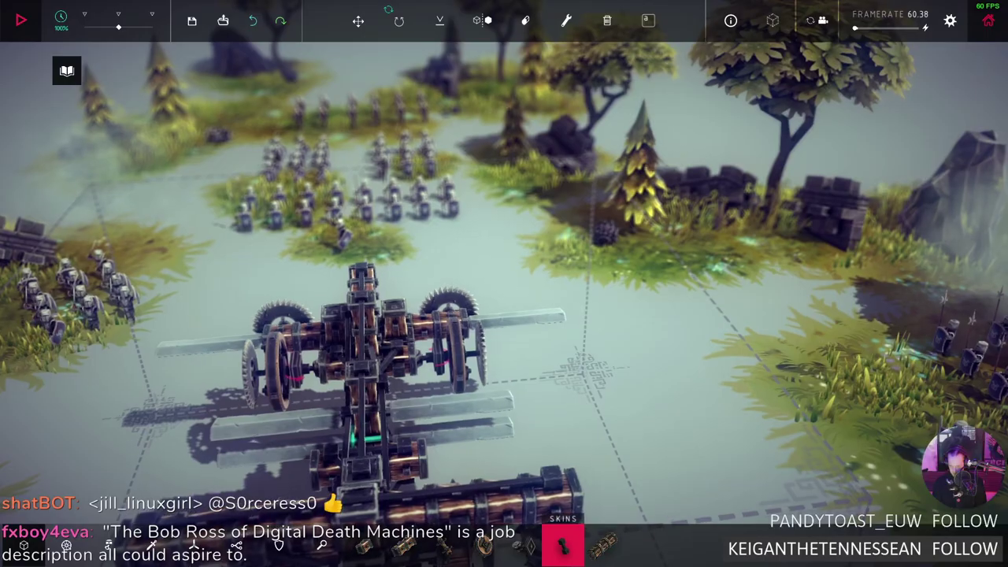
left_click_drag(504, 283, 708, 283)
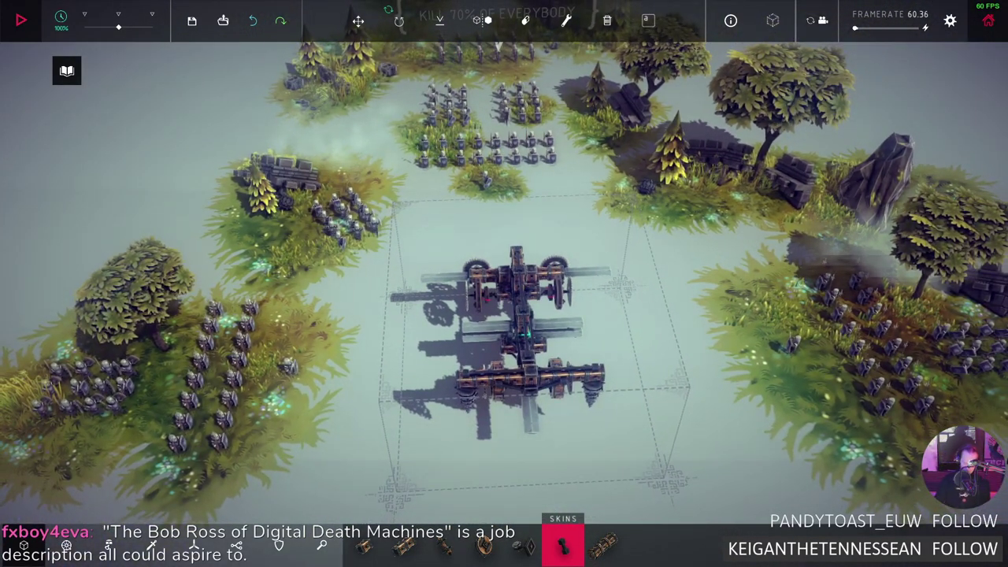
Start the simulation with Space to send the twin-drill cart among the soldier squads
key("space")
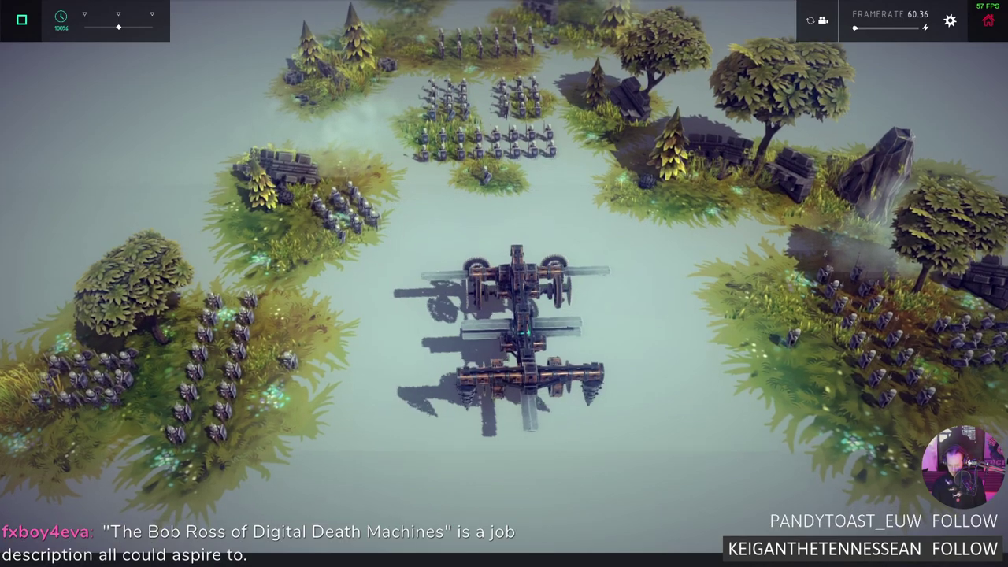